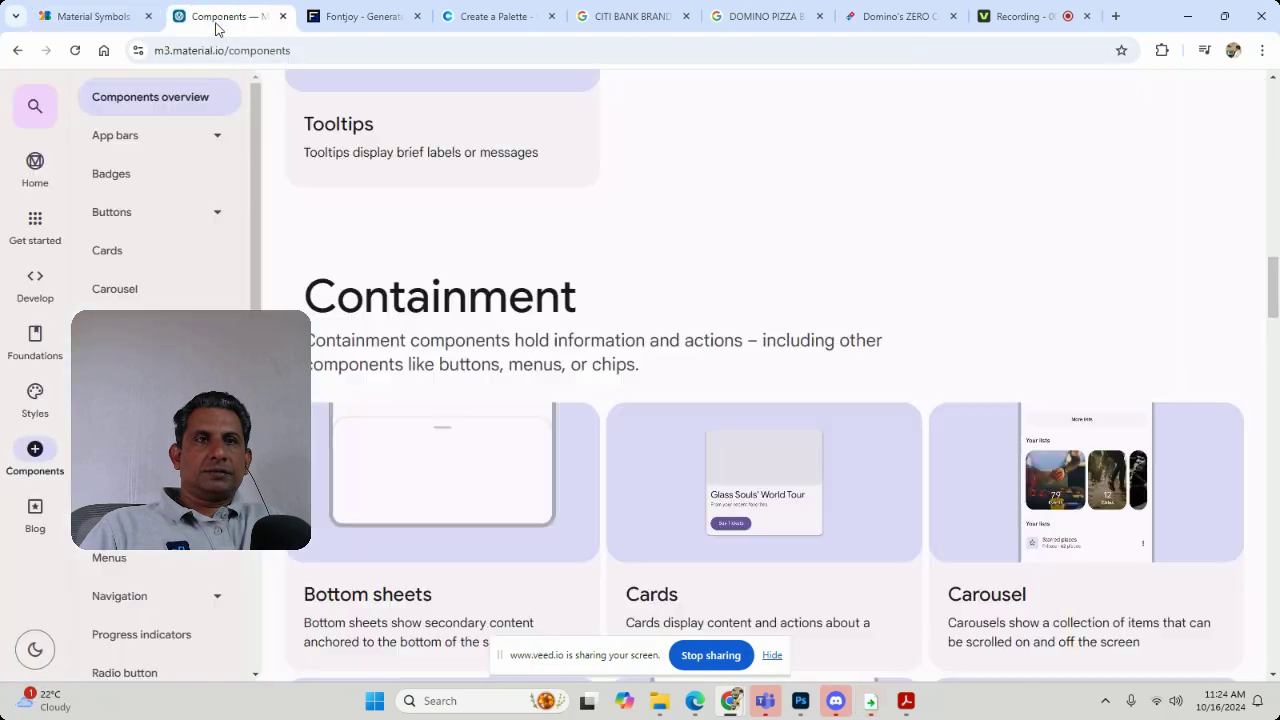
Open the Bottom app bar component page and review its overview, including the resources and differences from M2.
left_click(163, 150)
left_click(165, 178)
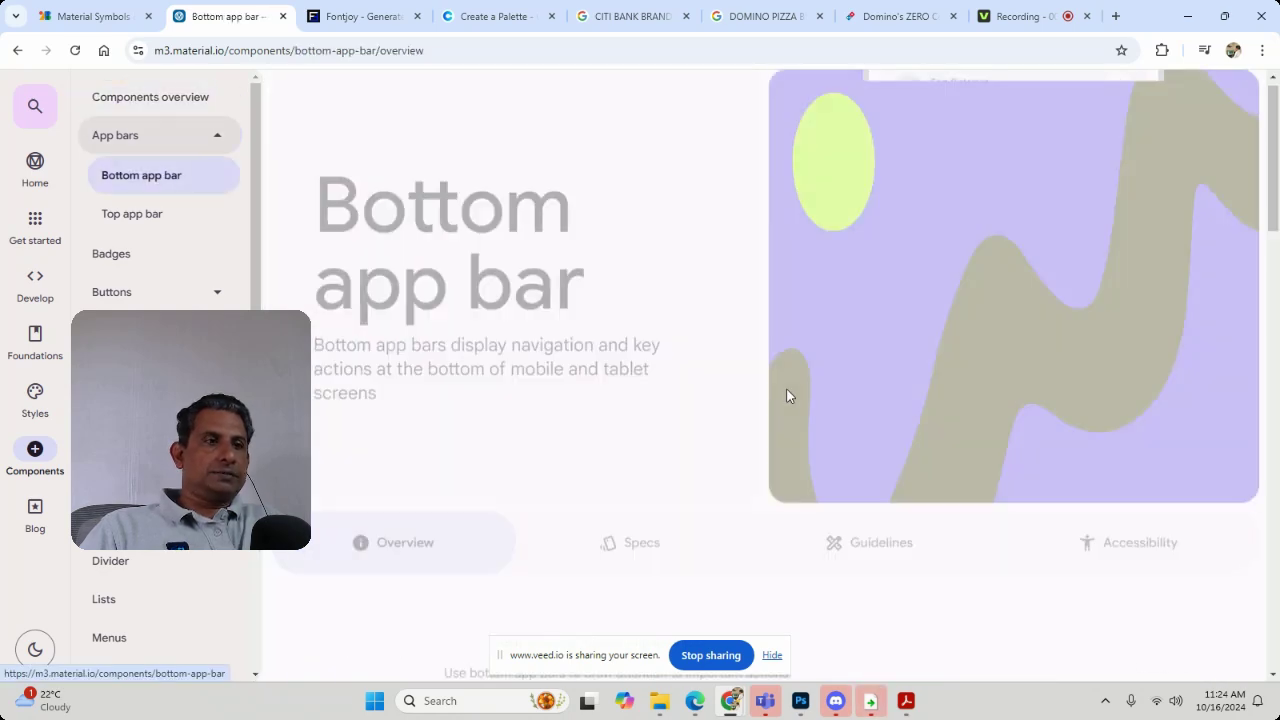
left_click(775, 658)
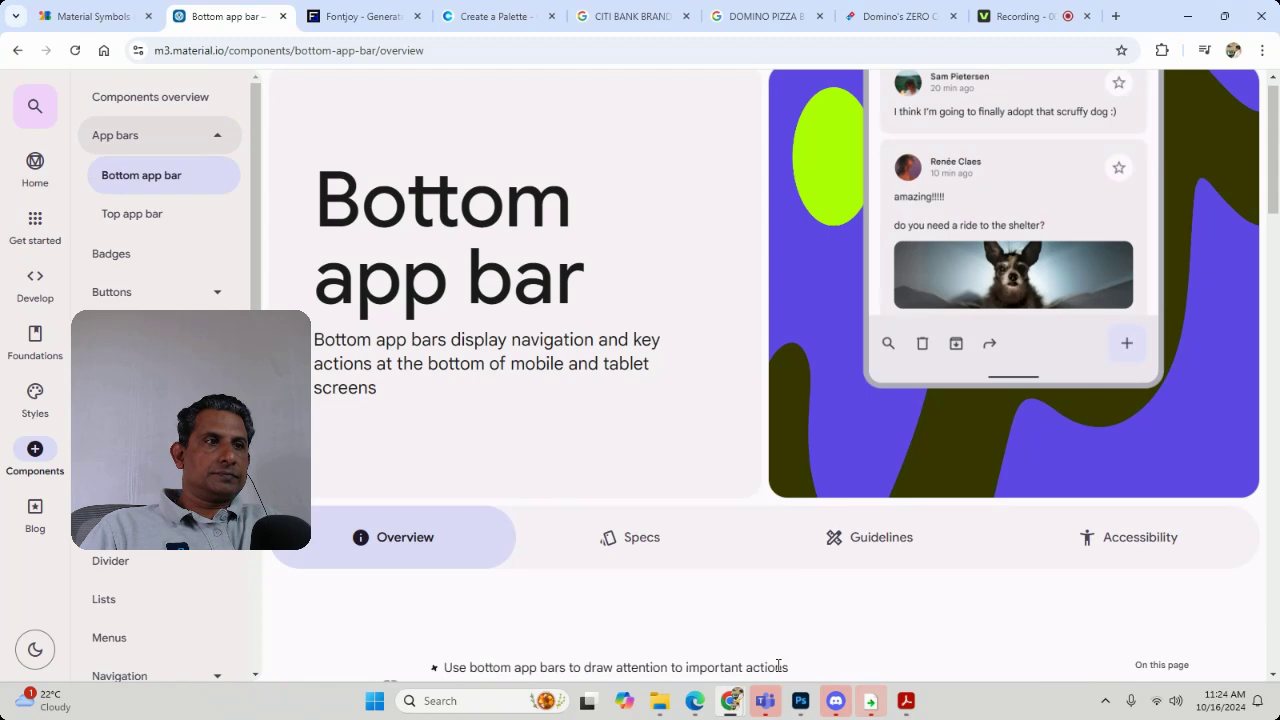
scroll(876, 398, "down", 8)
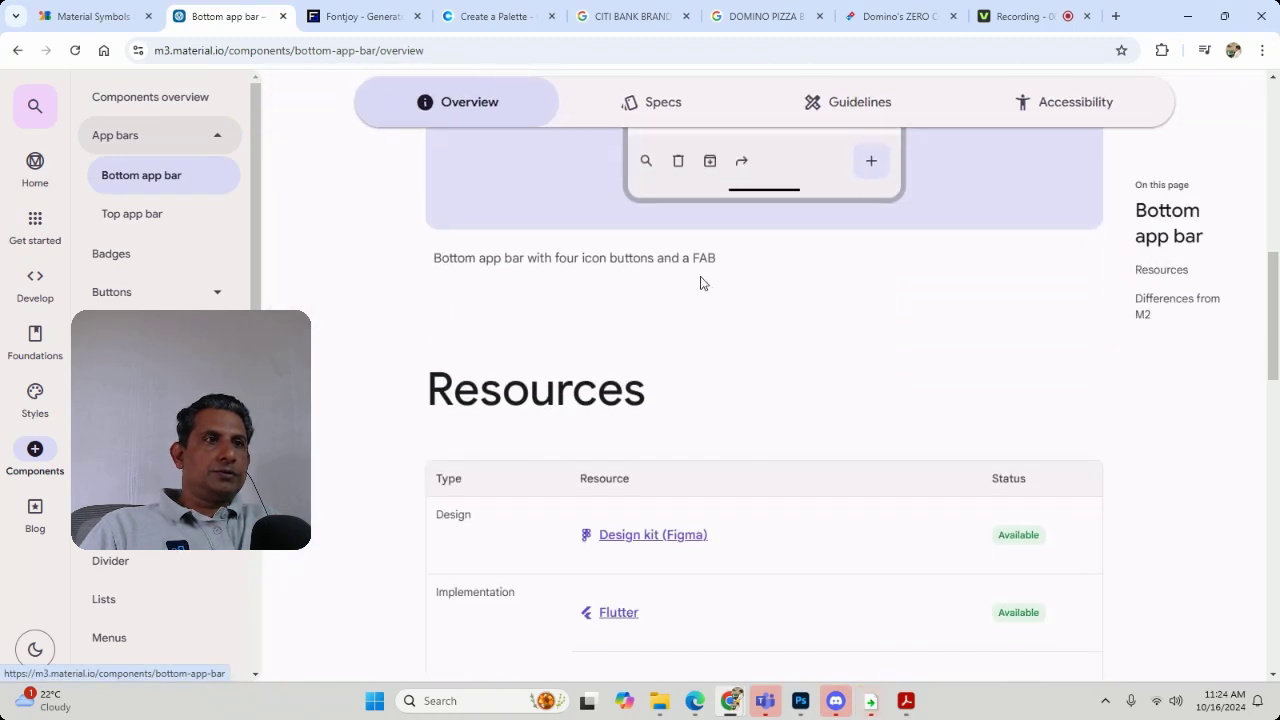
scroll(889, 400, "down", 10)
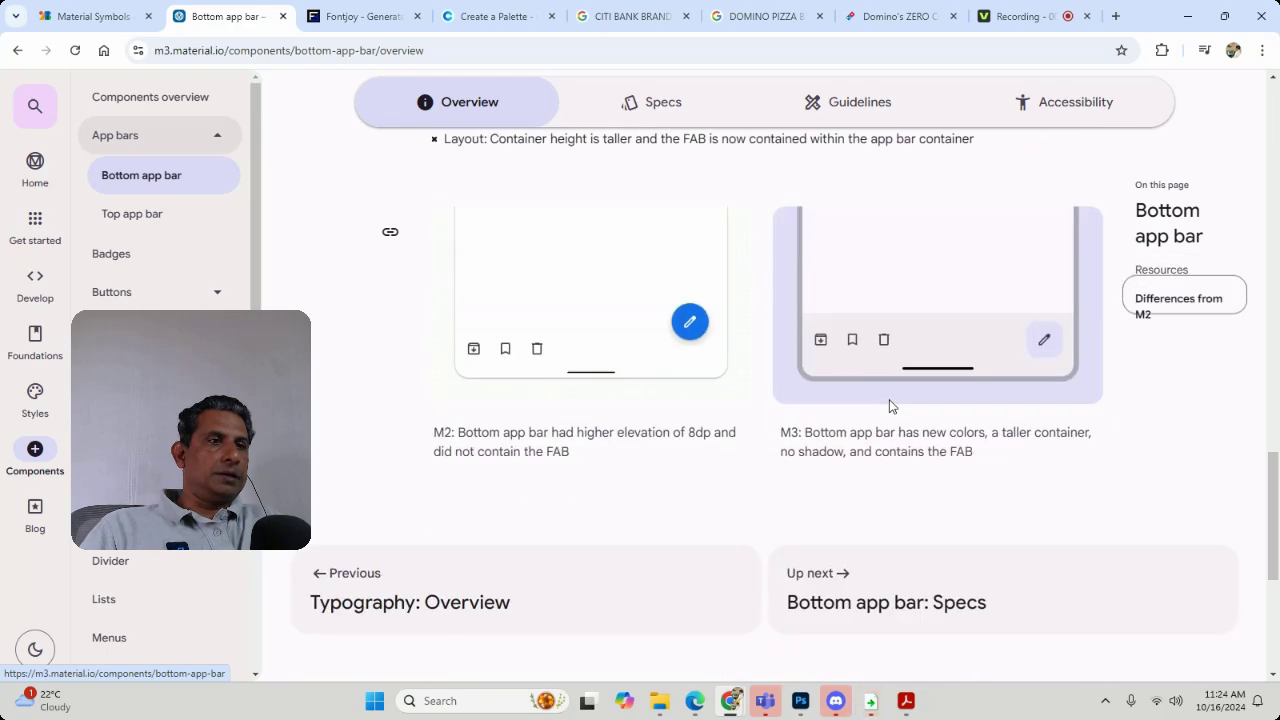
scroll(889, 406, "down", 5)
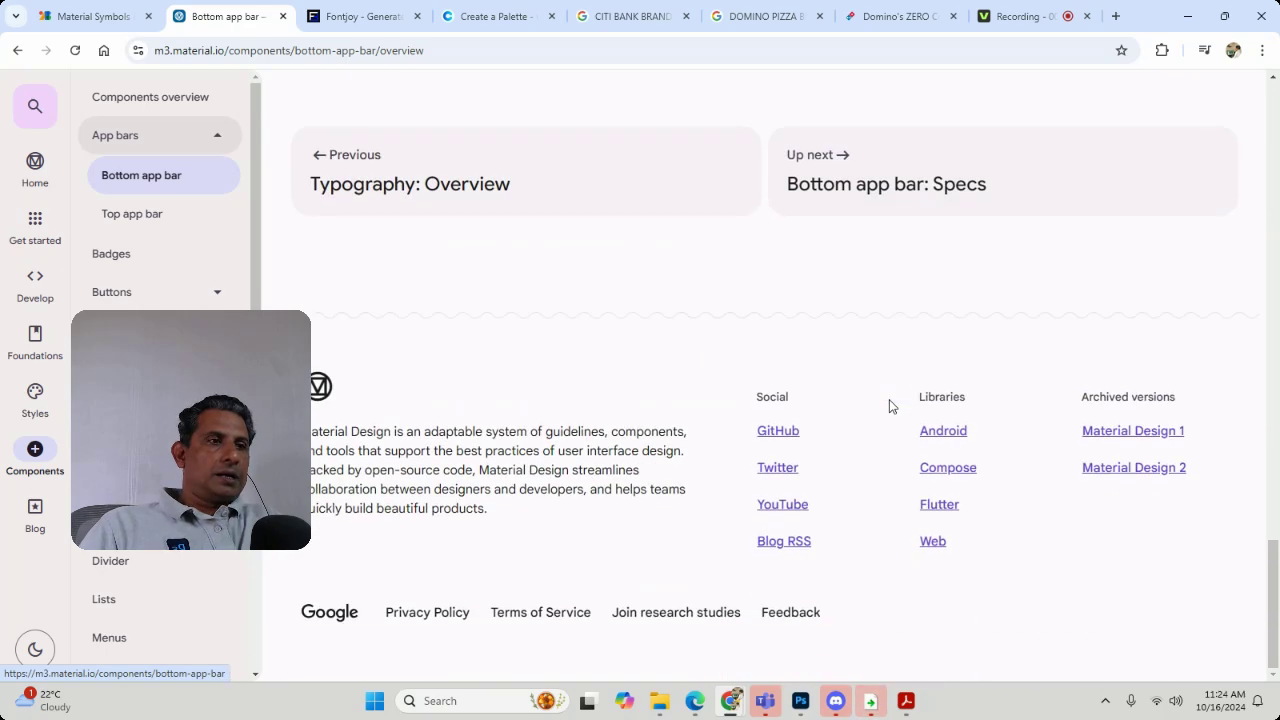
Open the Badges component page and review its badge examples, resources and differences from M2.
left_click(149, 258)
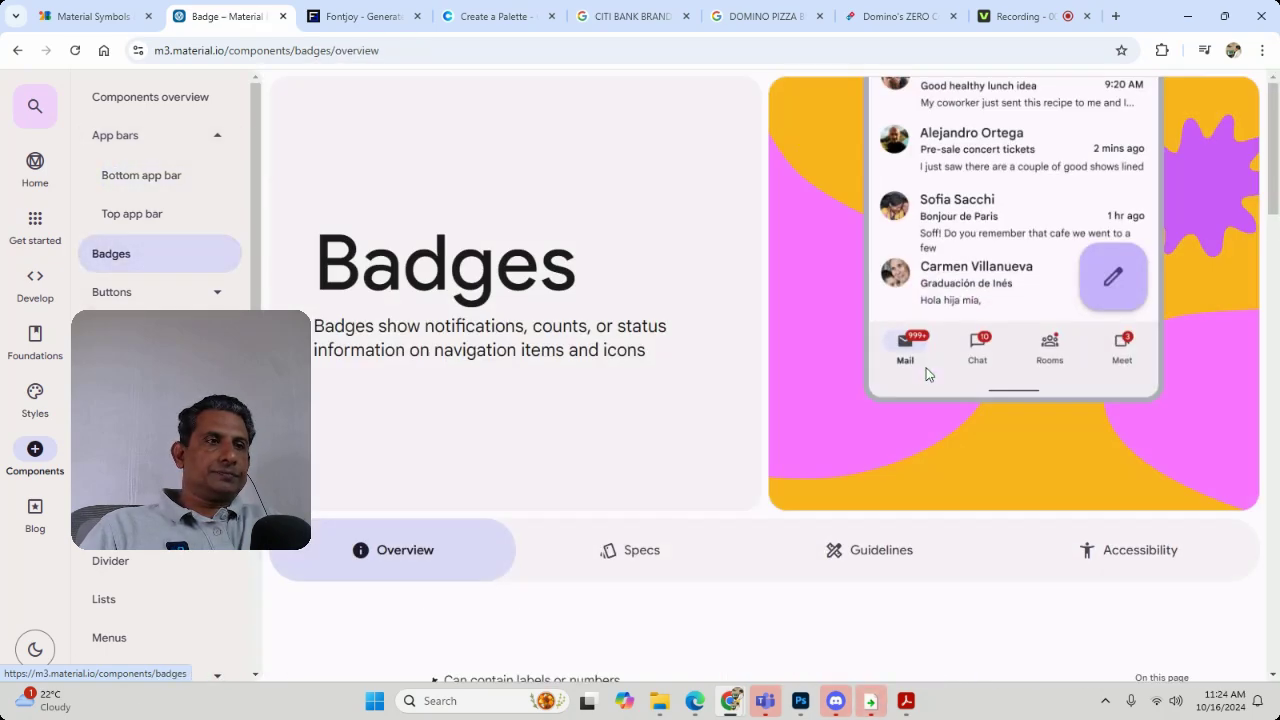
scroll(930, 373, "down", 9)
scroll(932, 376, "up", 3)
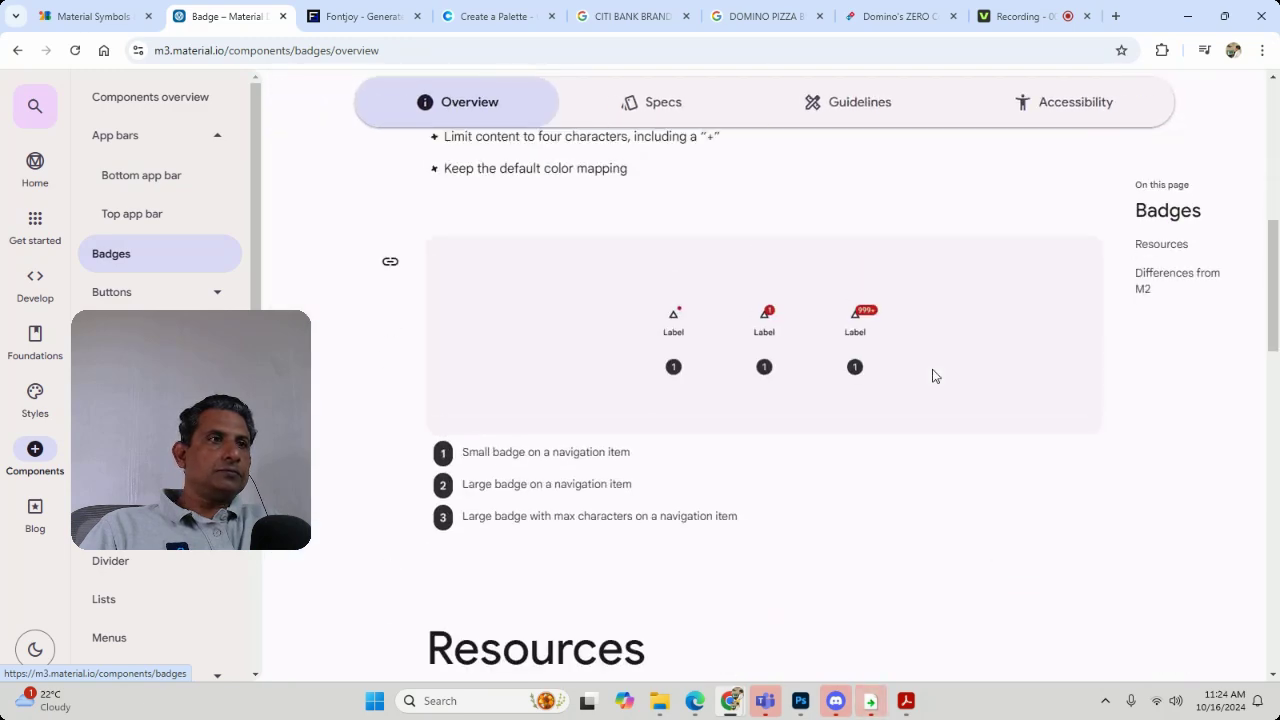
scroll(886, 363, "down", 6)
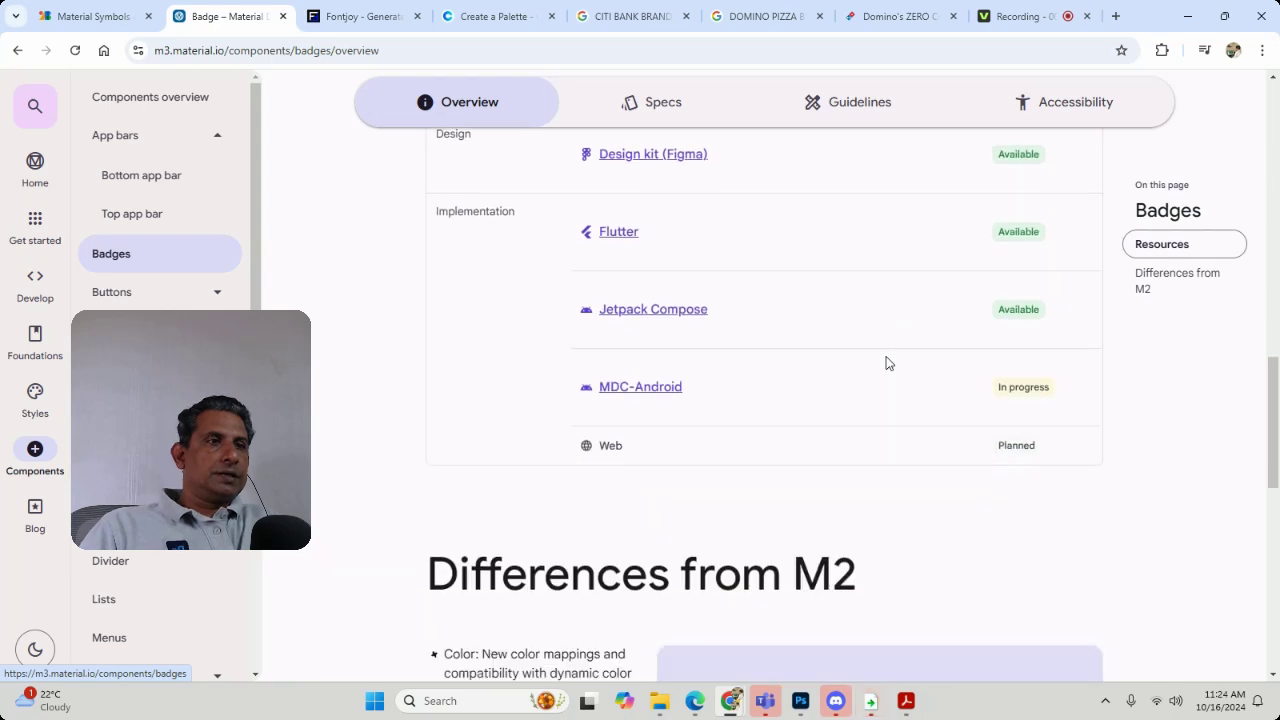
scroll(886, 363, "down", 3)
scroll(886, 358, "down", 3)
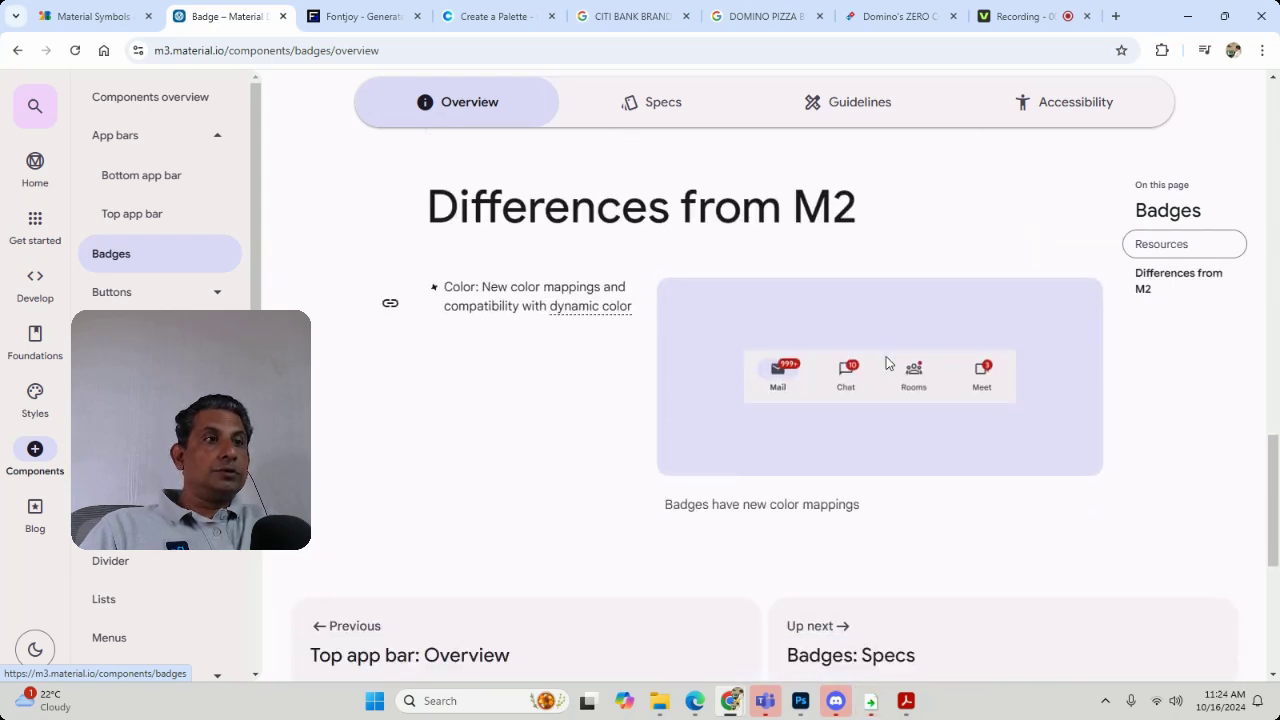
scroll(886, 358, "up", 3)
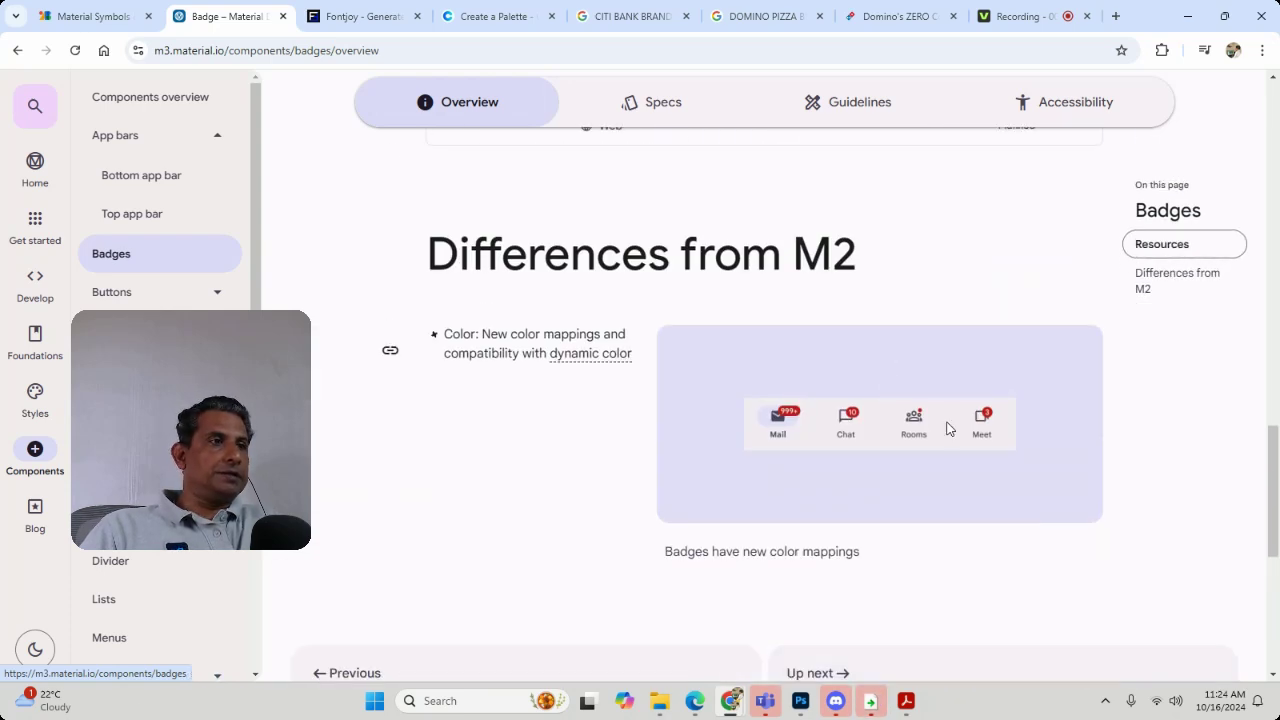
Review the All buttons page, including the emphasis table and hierarchy, and the overview of common buttons.
left_click(157, 298)
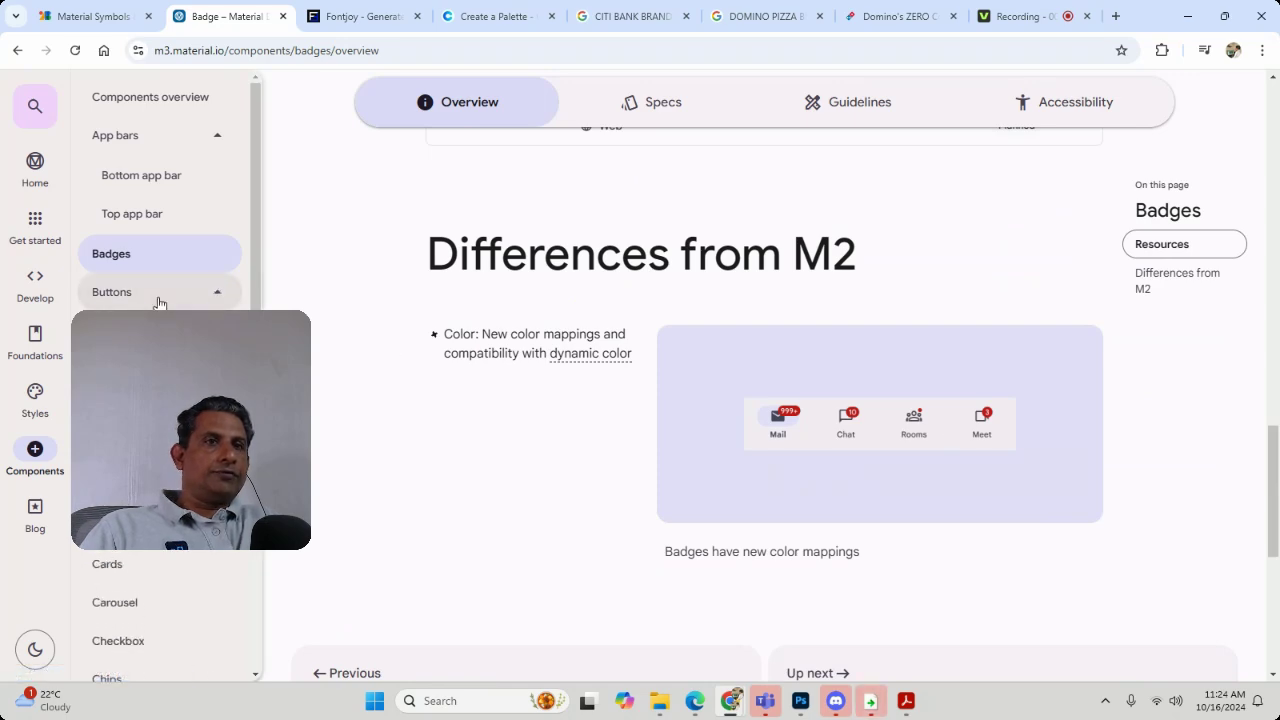
scroll(874, 414, "down", 5)
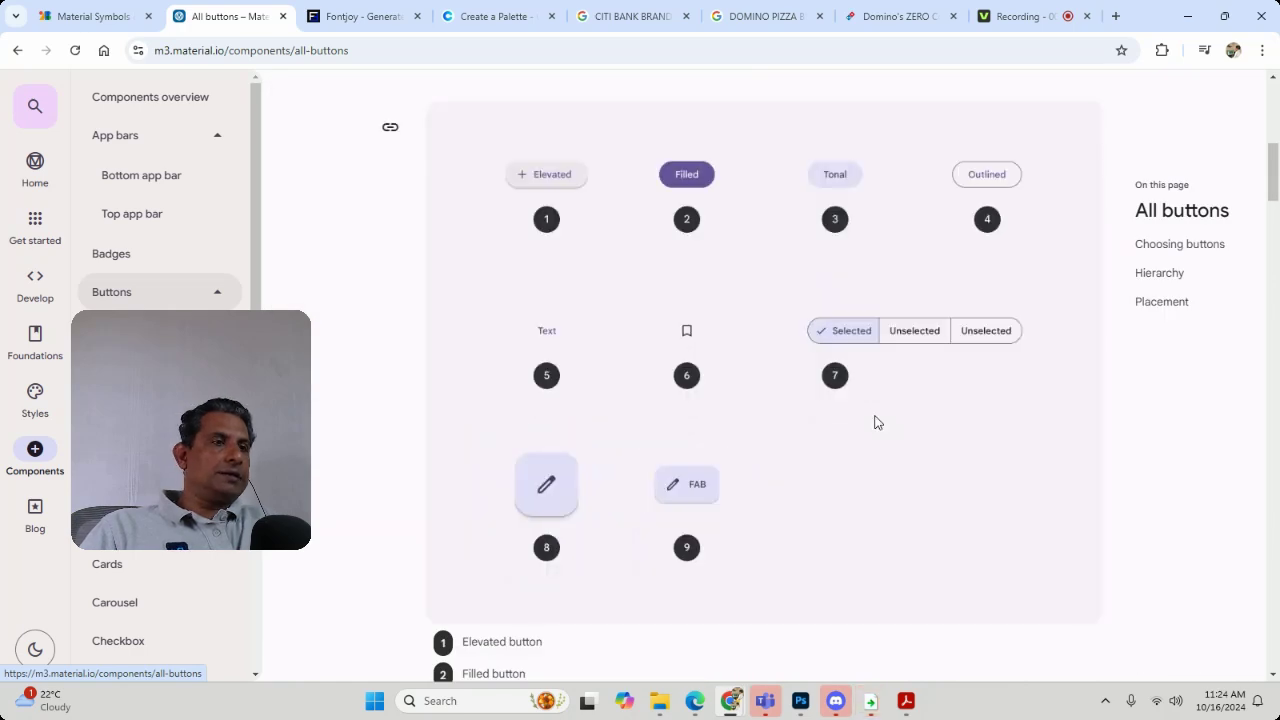
scroll(874, 422, "down", 12)
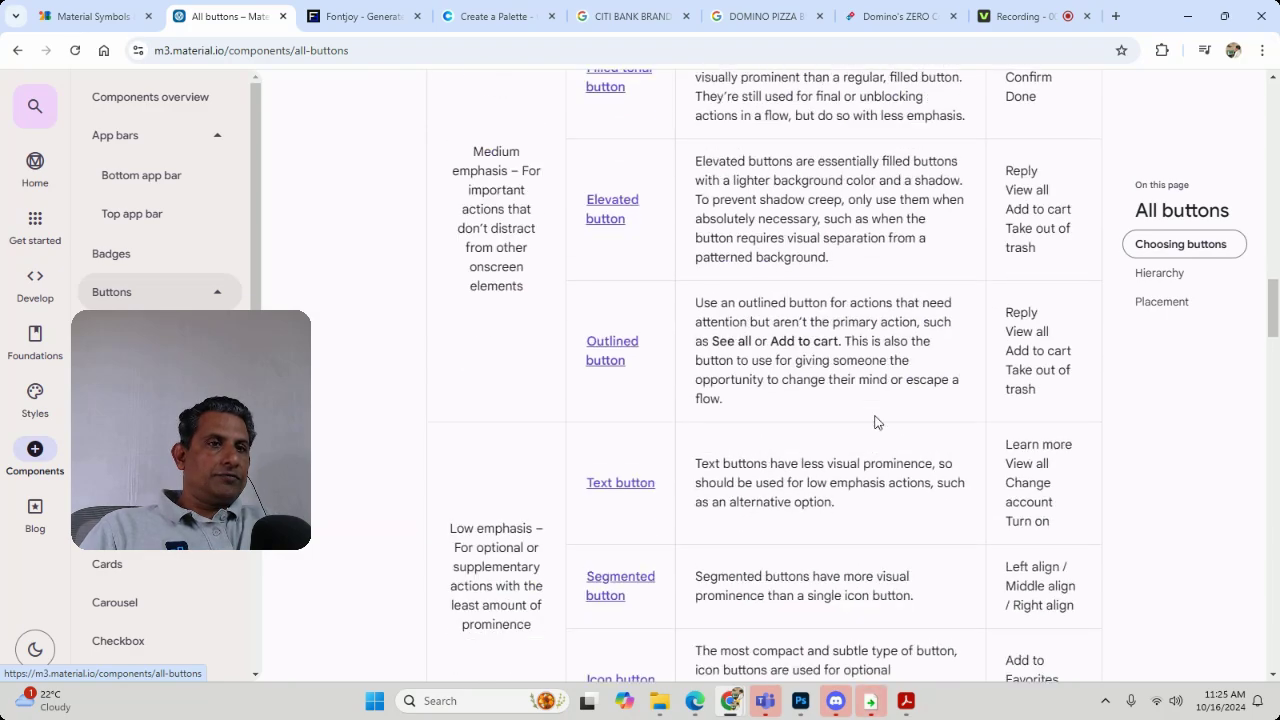
scroll(874, 422, "down", 4)
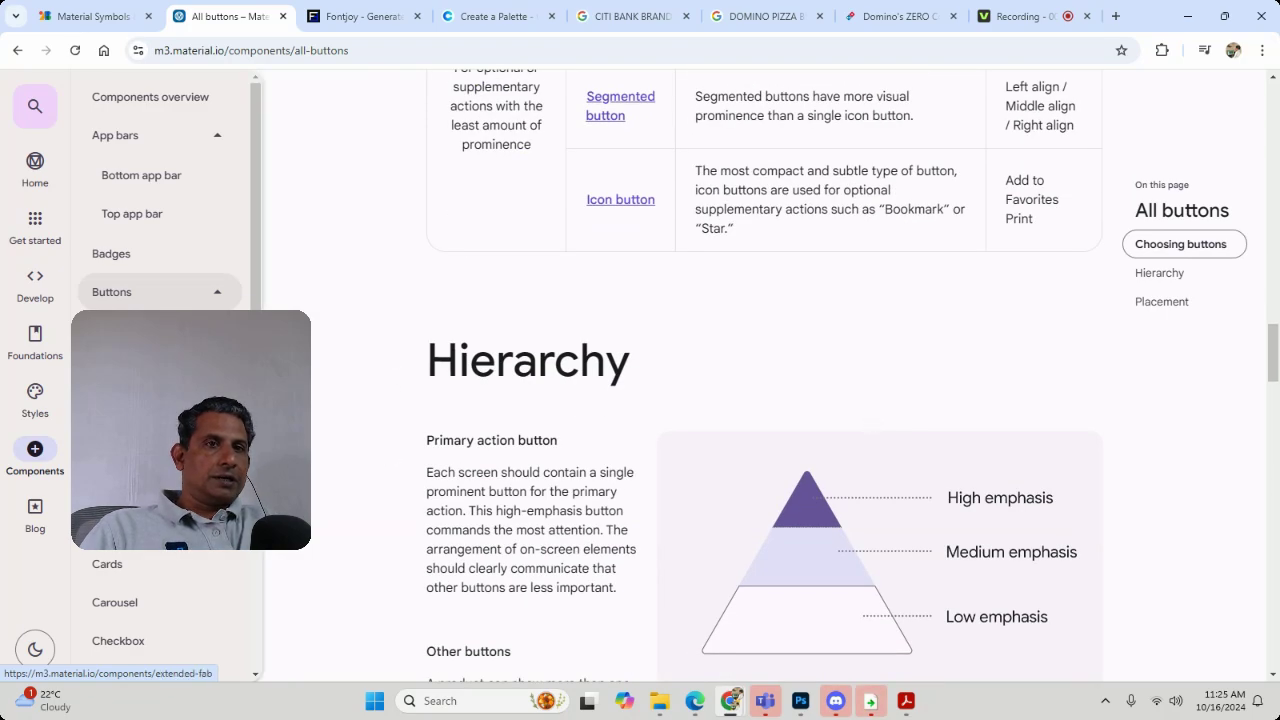
left_click(142, 371)
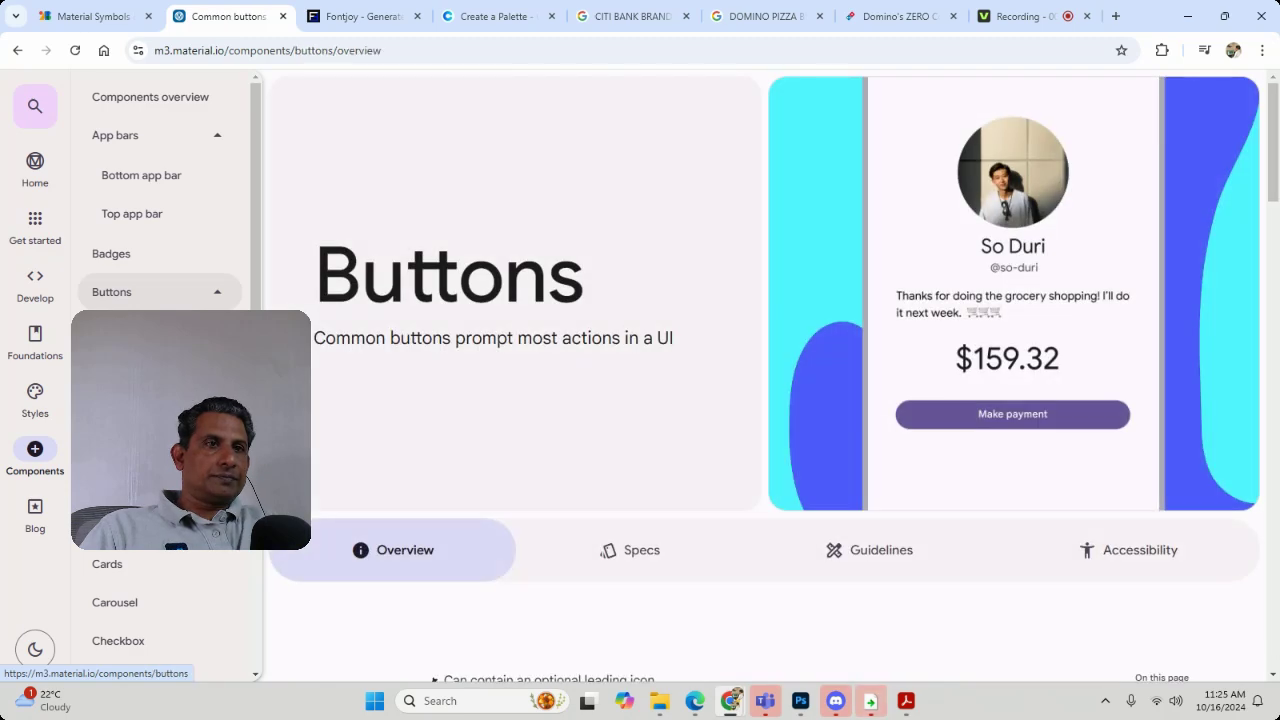
scroll(672, 385, "down", 9)
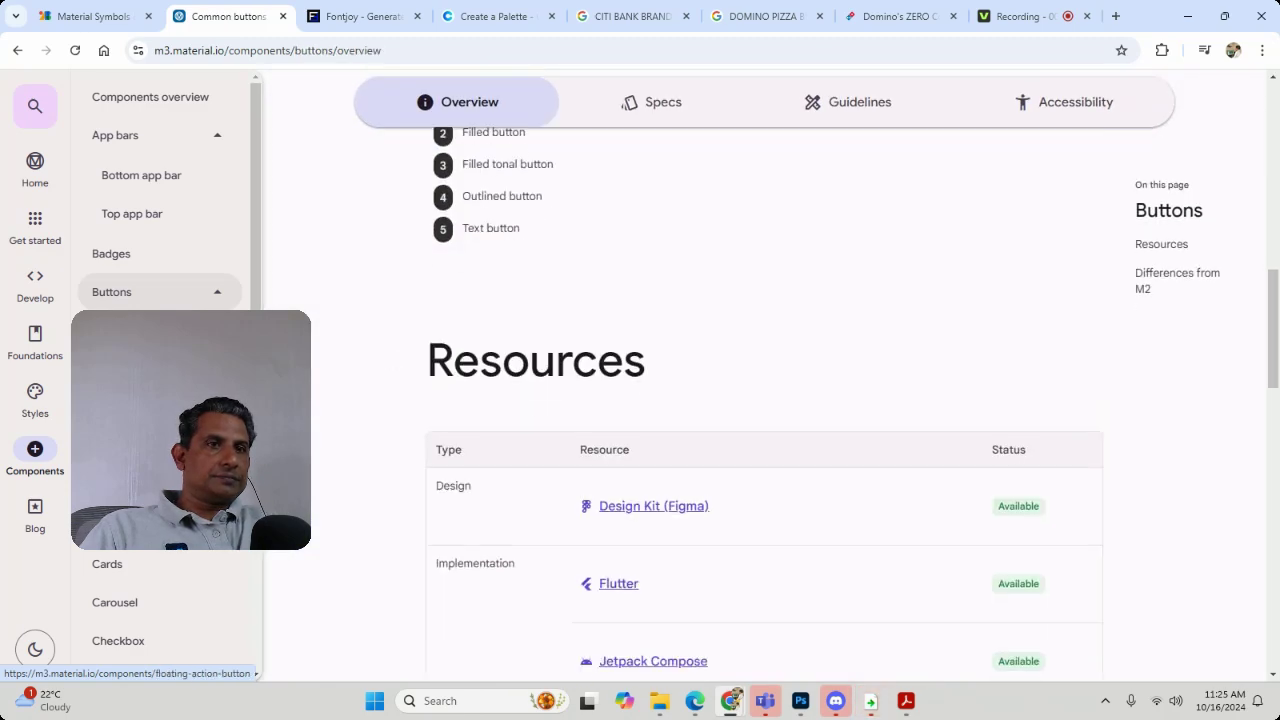
Browse the remaining button component pages and review the Icon buttons overview with its types, resources and differences from M2.
left_click(142, 408)
left_click(142, 446)
left_click(142, 522)
left_click(142, 484)
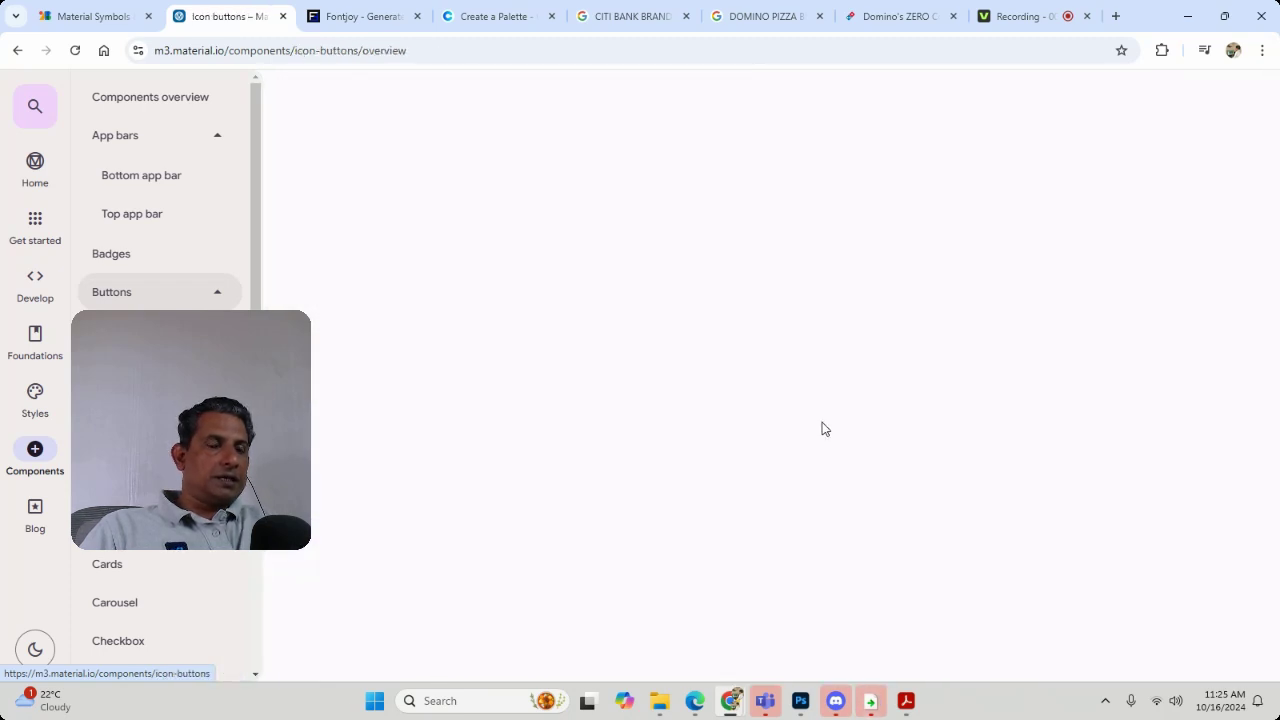
scroll(826, 418, "down", 8)
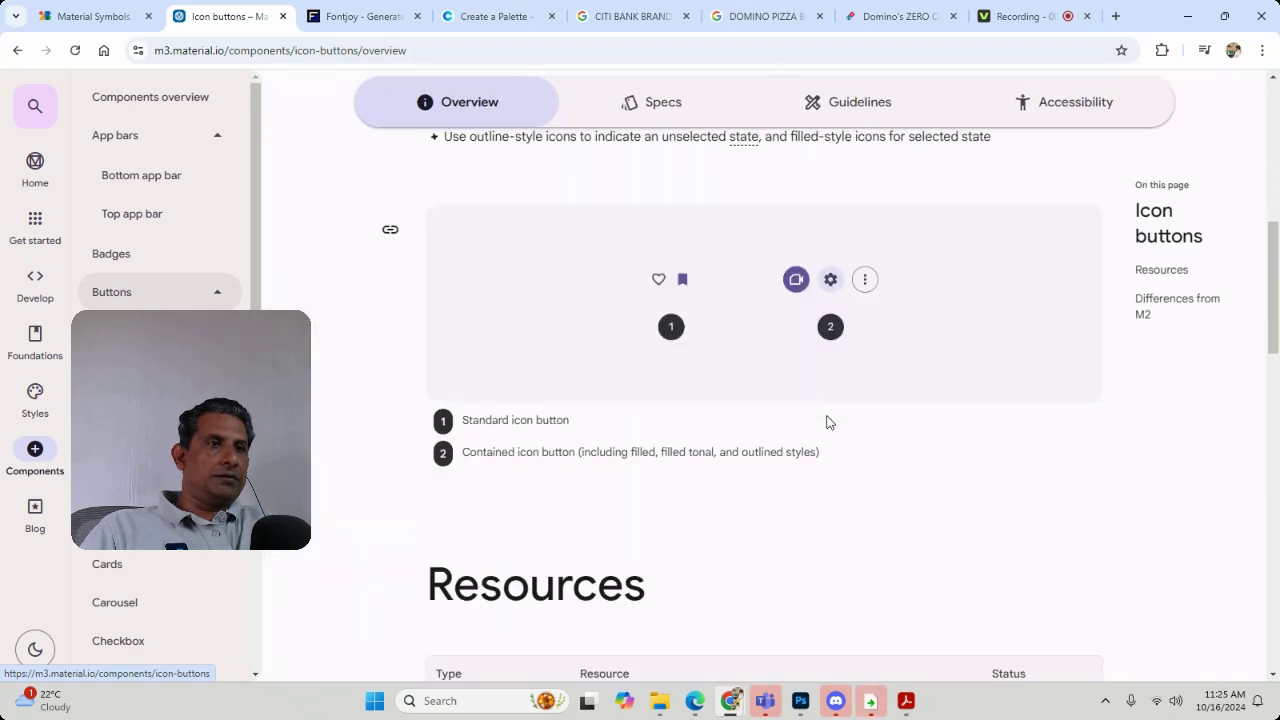
scroll(826, 420, "down", 3)
scroll(826, 420, "down", 10)
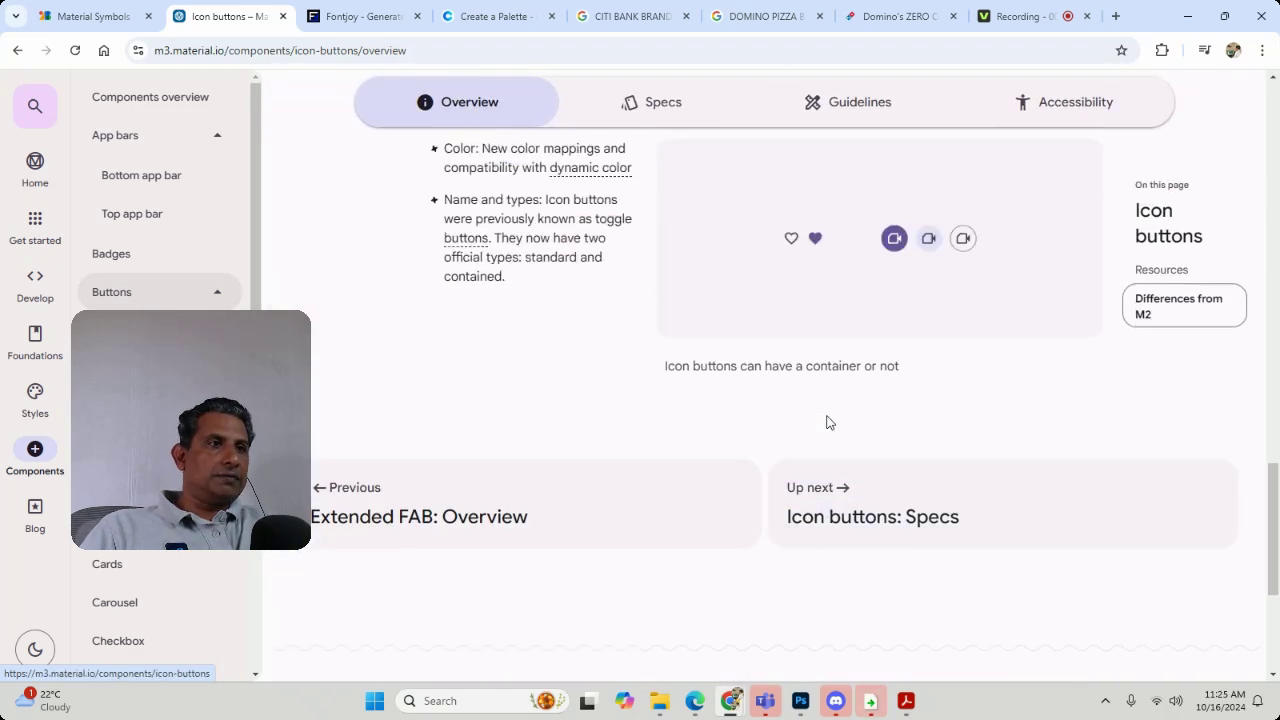
scroll(828, 423, "up", 9)
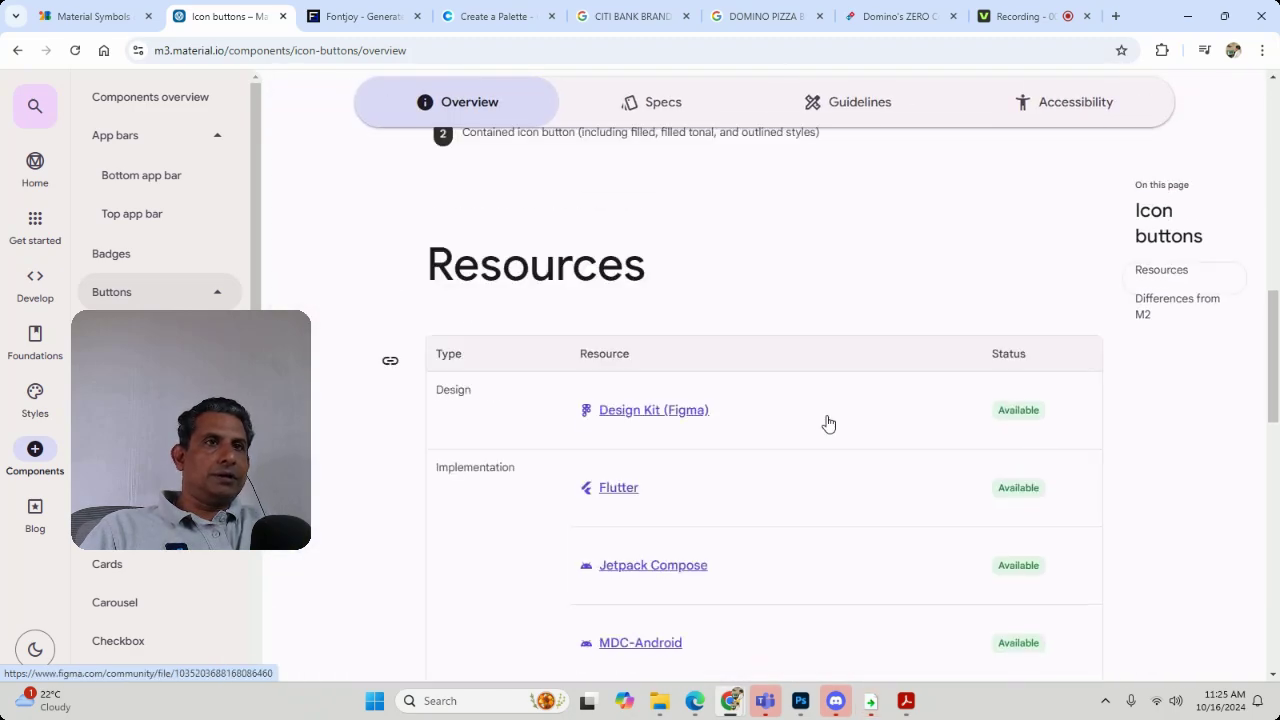
Switch to the Google Fonts icon library, download the Autorenew icon as SVG, and dismiss the satisfaction survey.
left_click(100, 17)
scroll(666, 394, "down", 8)
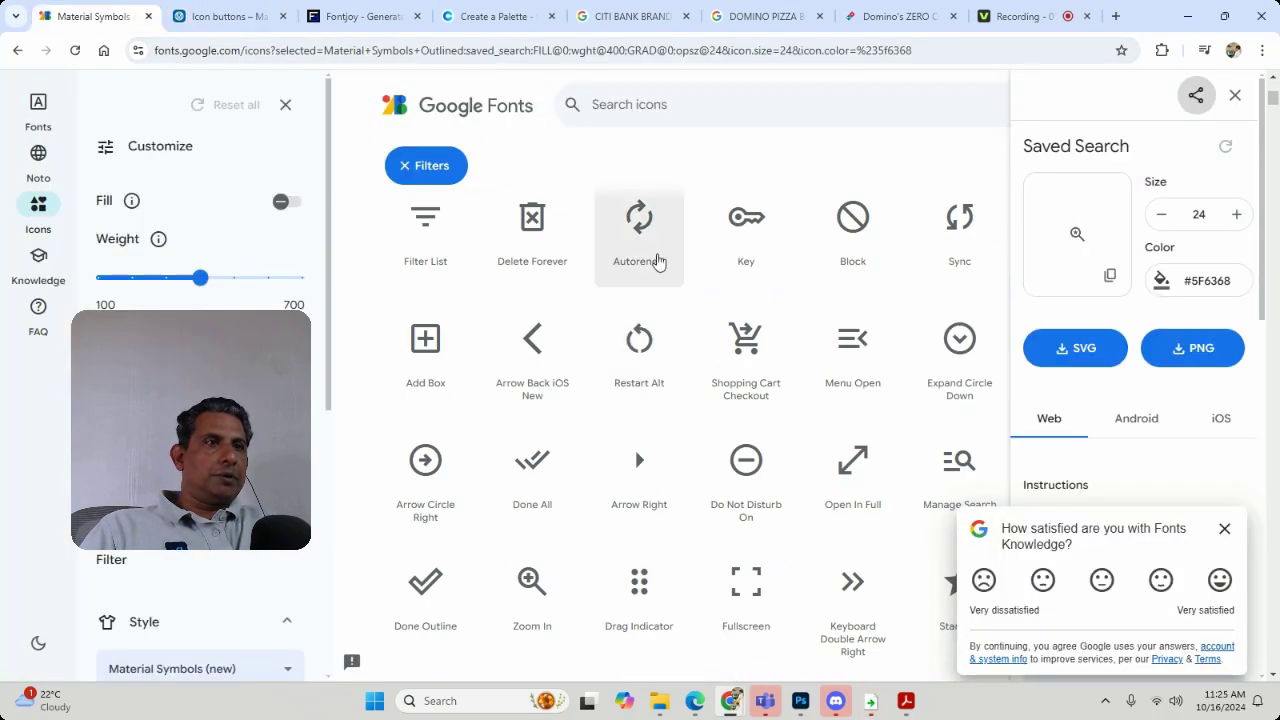
left_click(651, 236)
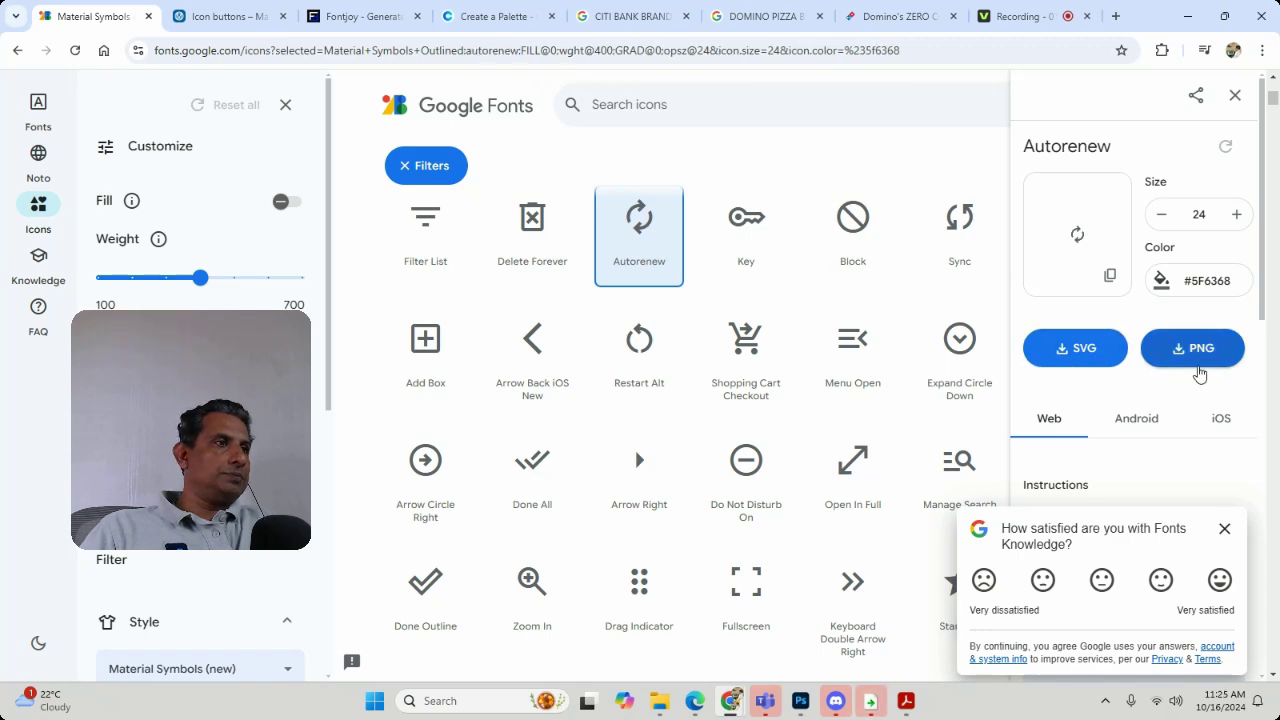
left_click(1105, 352)
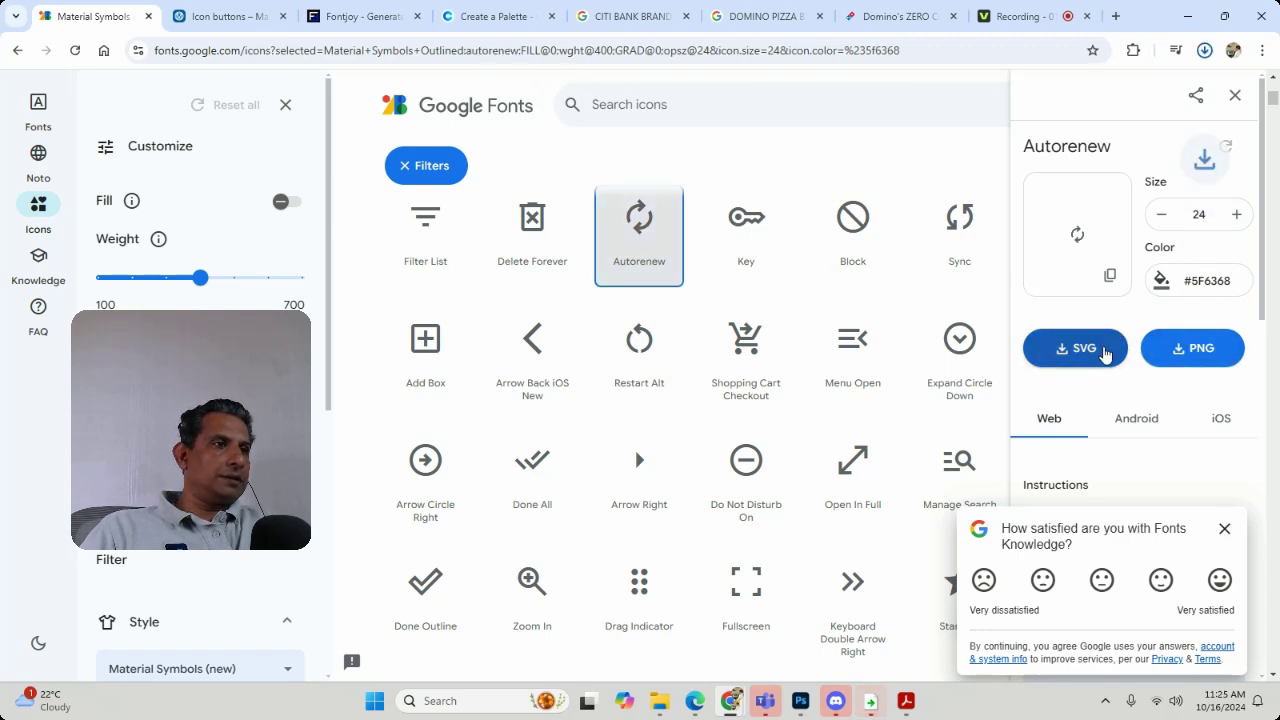
left_click(1236, 538)
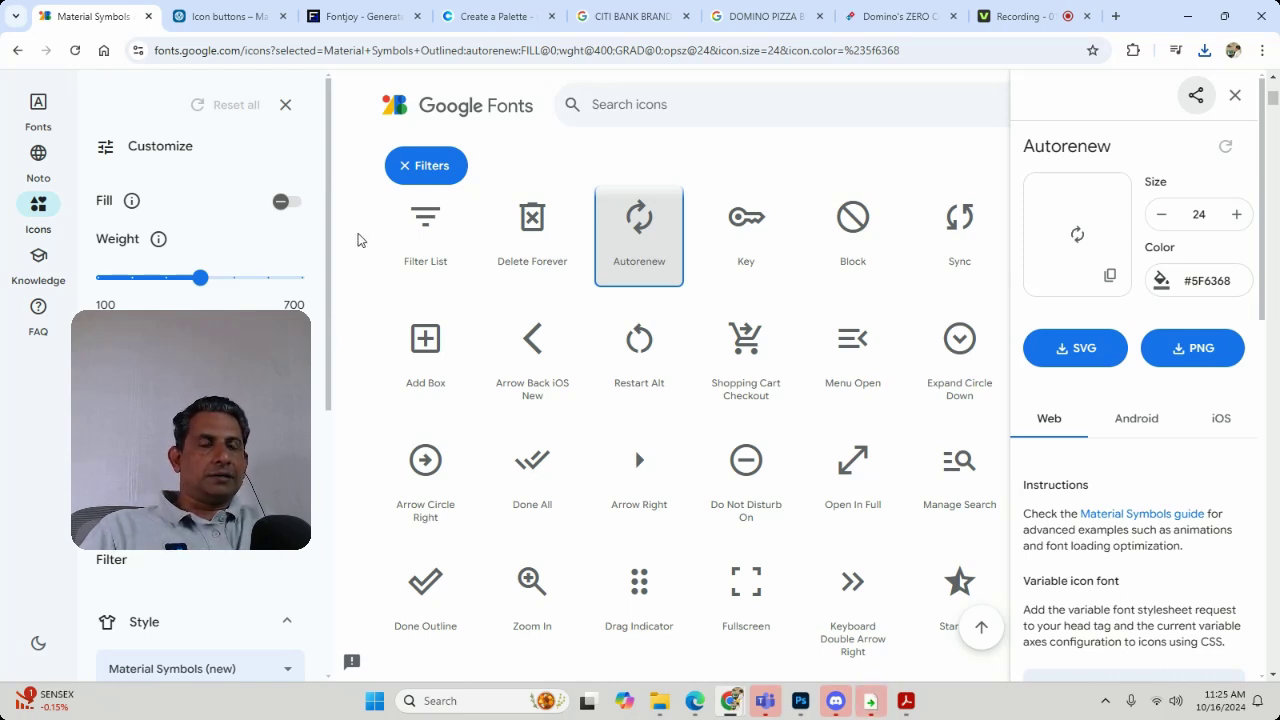
Switch to Fontjoy and highlight the sample heading, subheading and body text to examine the current font pairing.
left_click(328, 20)
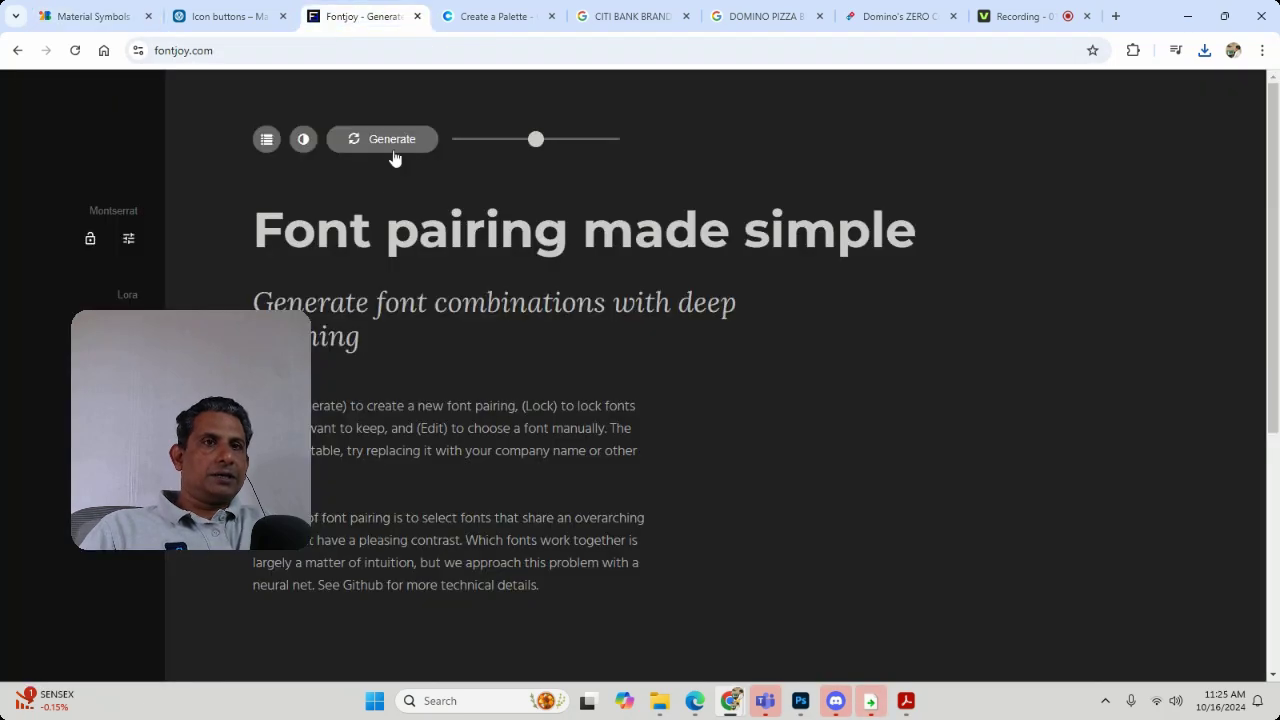
left_click_drag(276, 236, 959, 235)
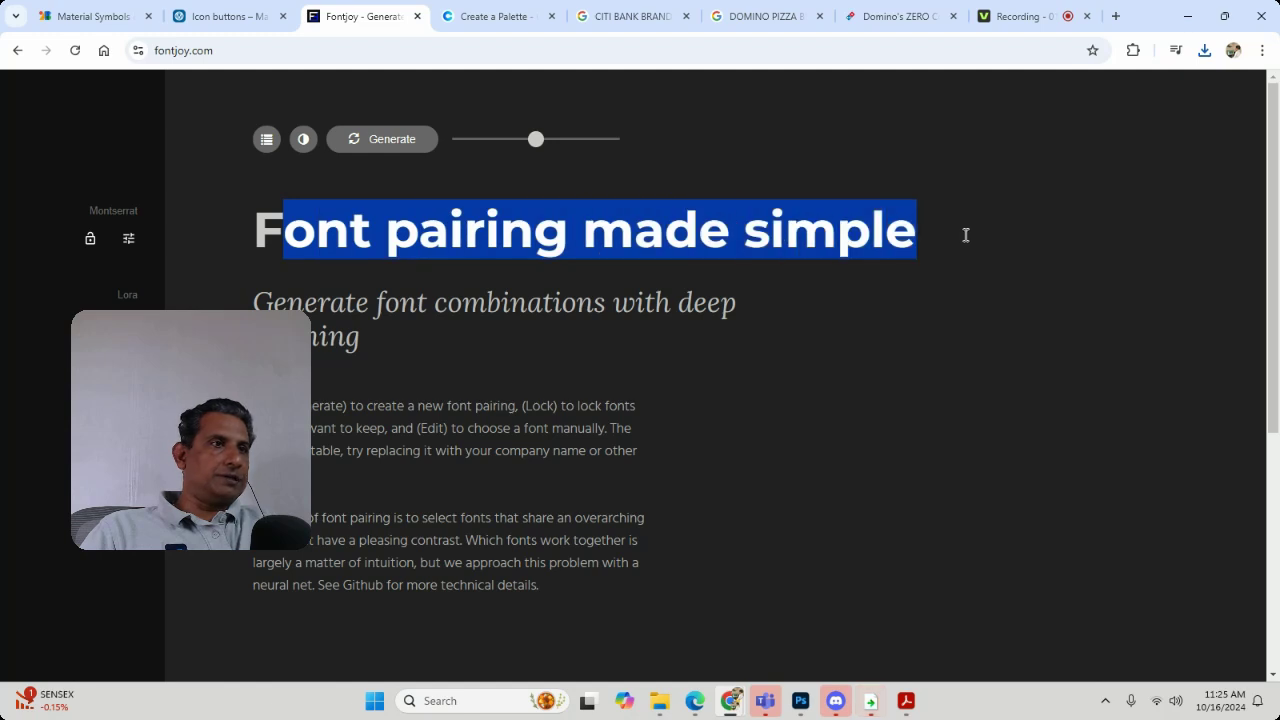
left_click_drag(253, 302, 437, 366)
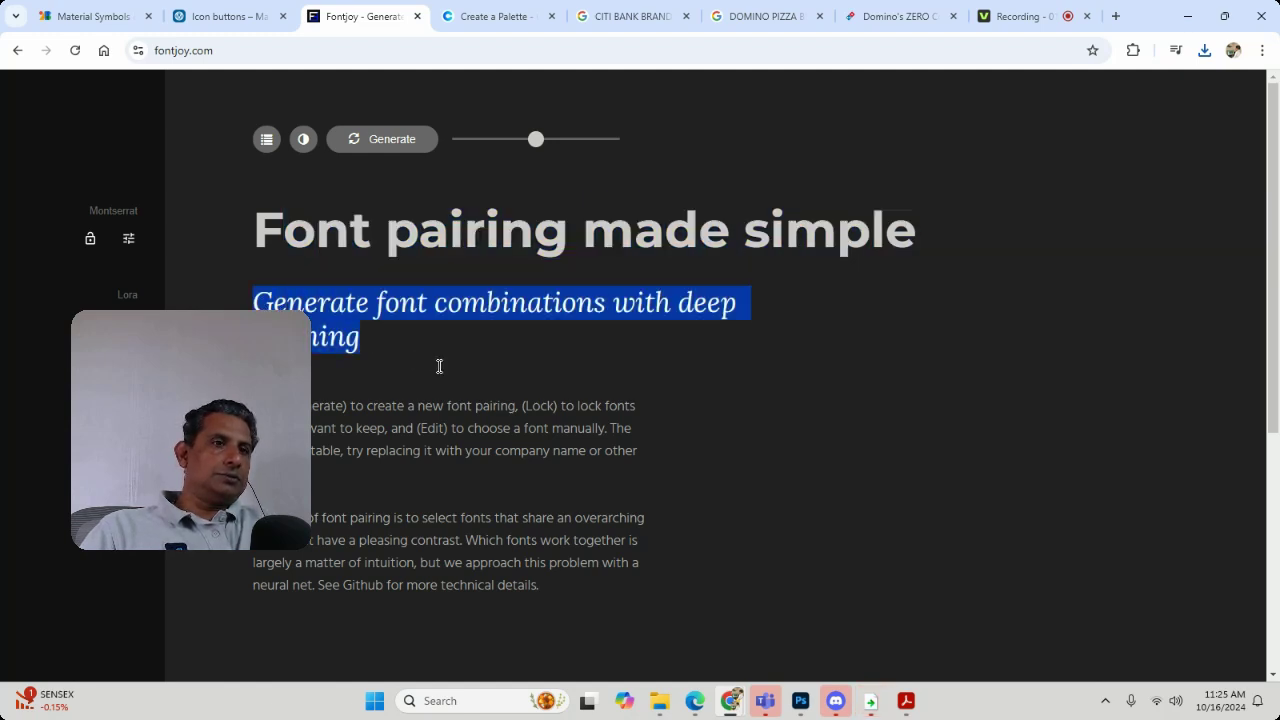
left_click_drag(321, 403, 473, 606)
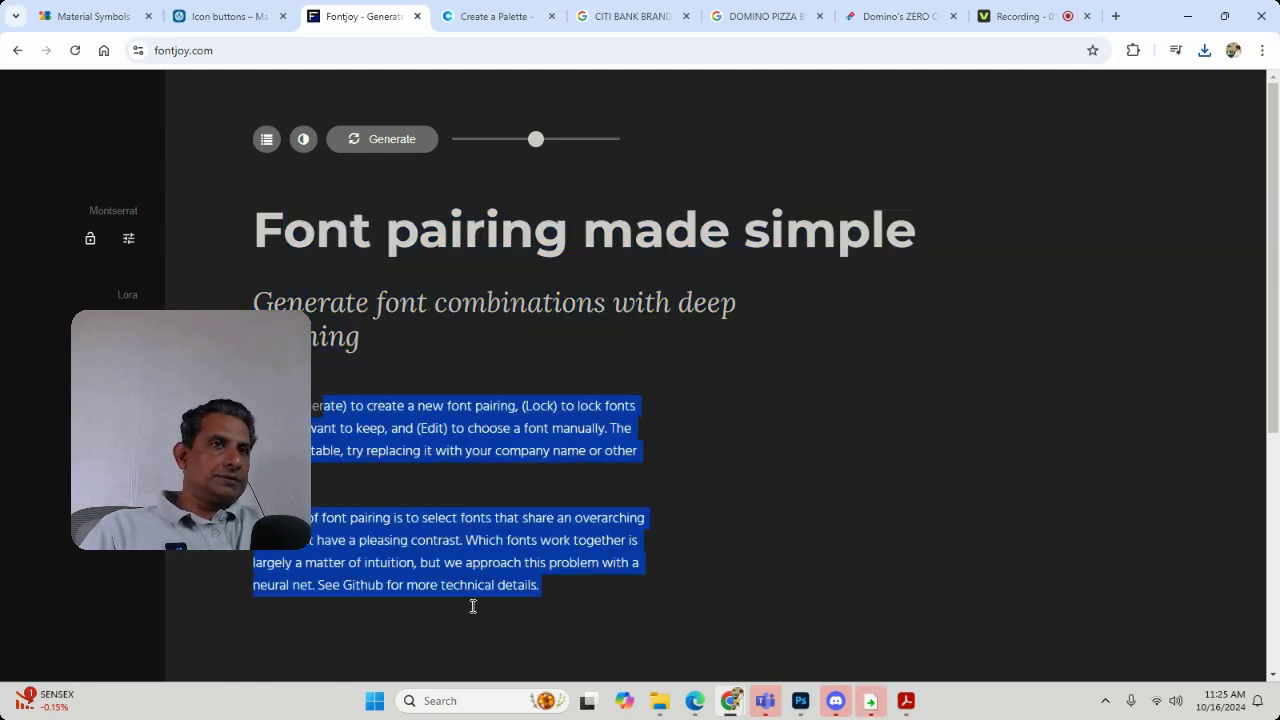
Generate several new font pairings in a row for the sample heading, subheading and body text.
left_click(389, 148)
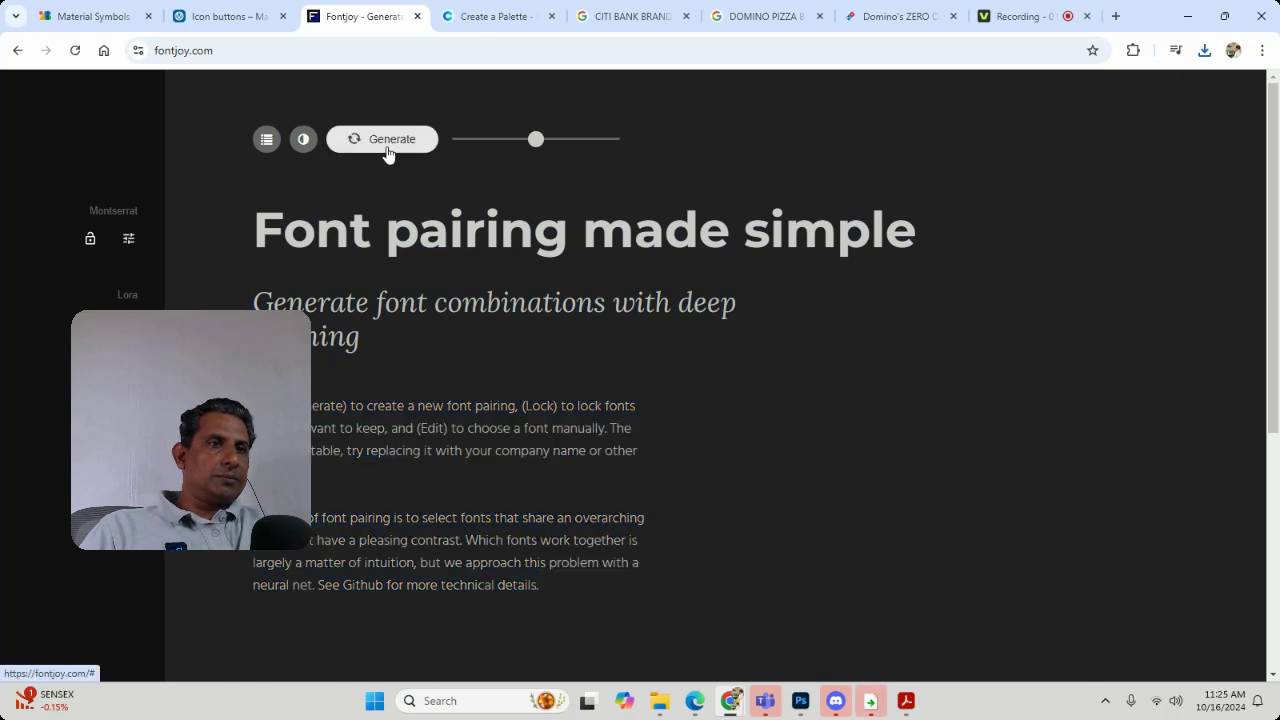
left_click(389, 148)
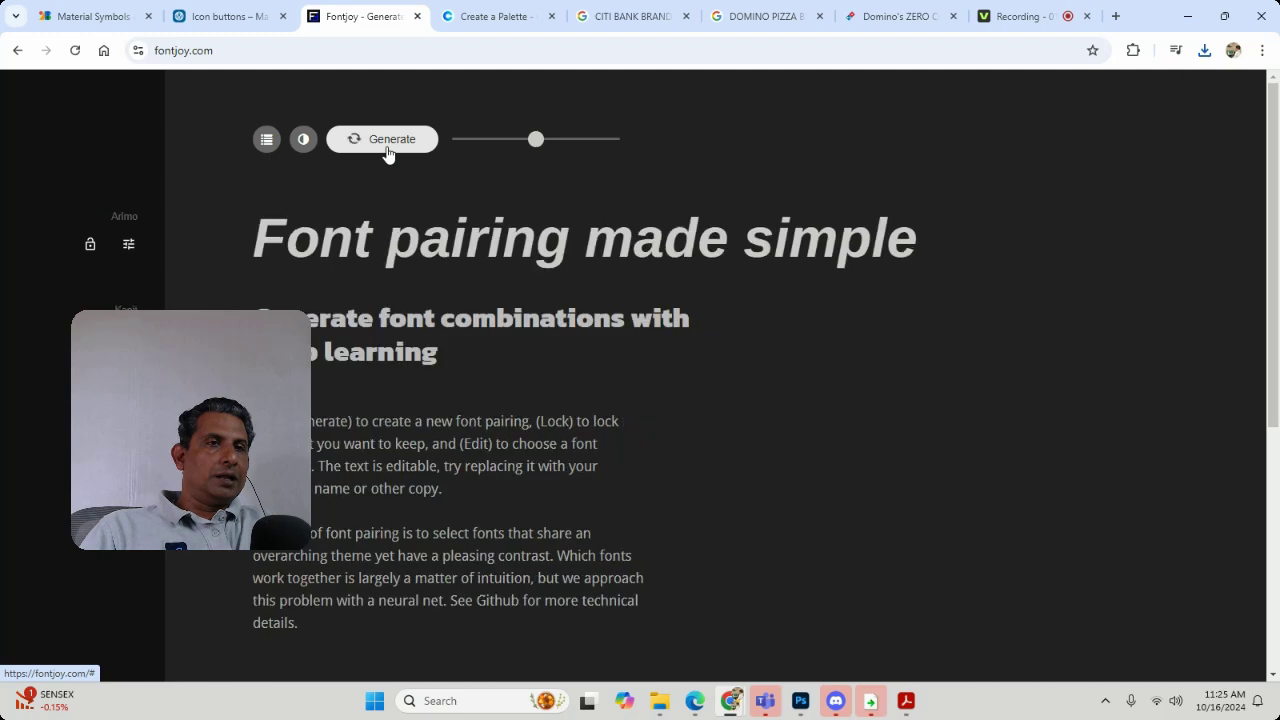
left_click(389, 148)
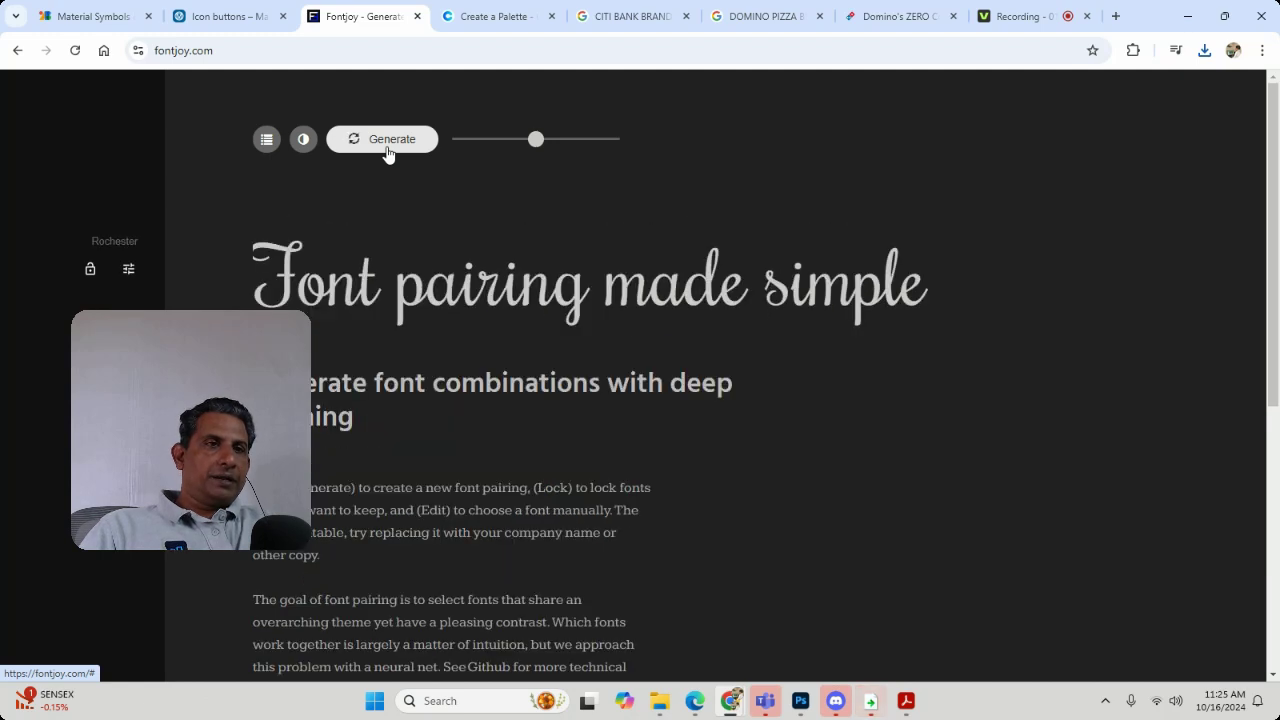
left_click(389, 148)
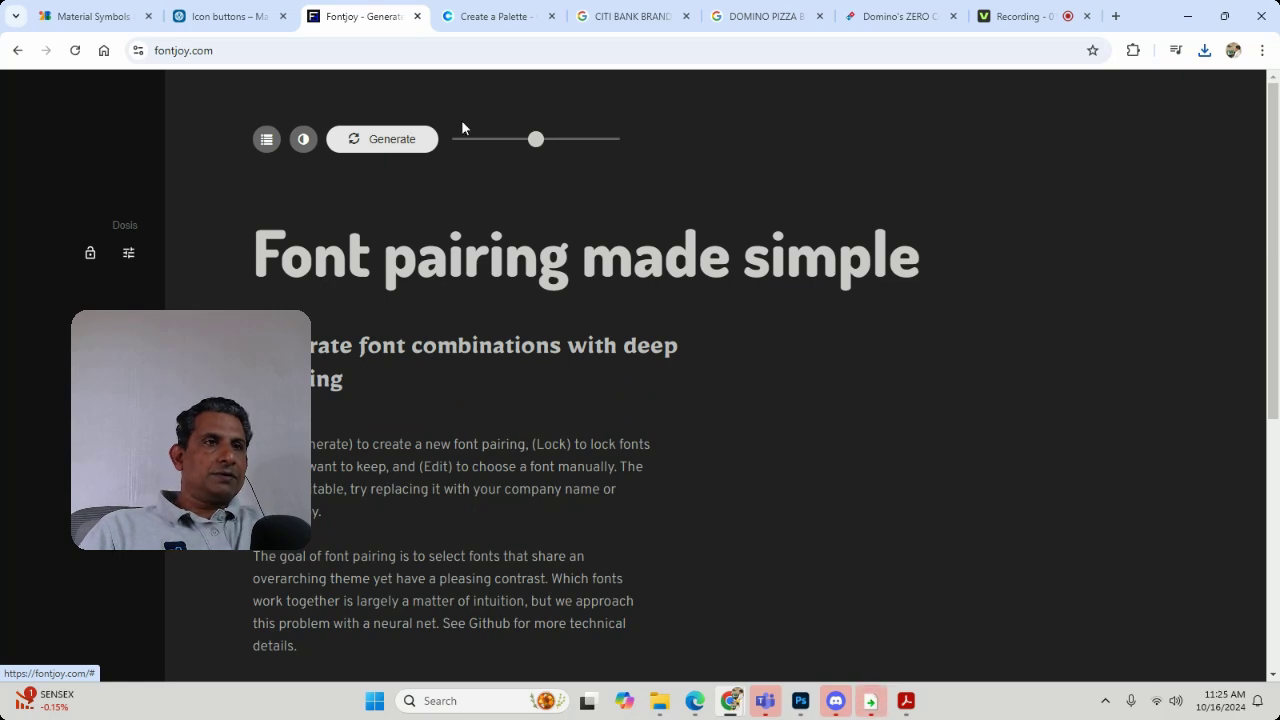
Switch to the Coolors palette and change the middle colour's shade to 809D9B, then to 6A8A88.
left_click(505, 31)
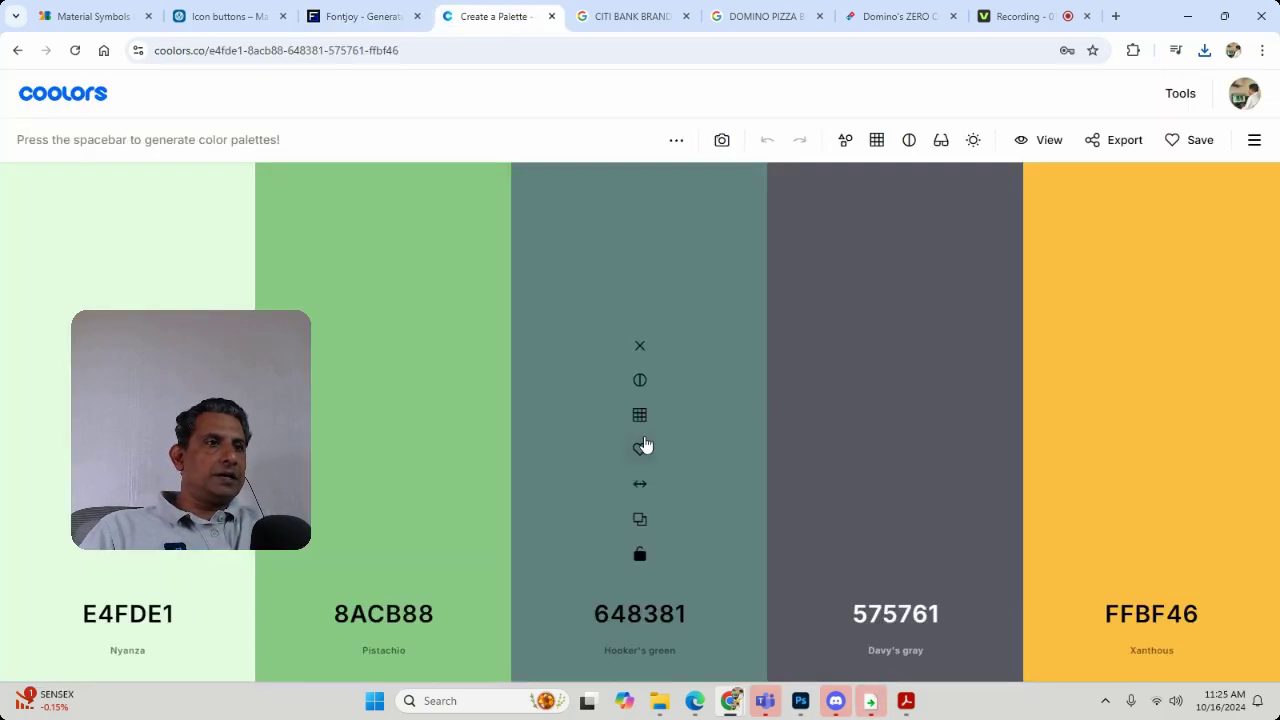
left_click(645, 446)
left_click(688, 409)
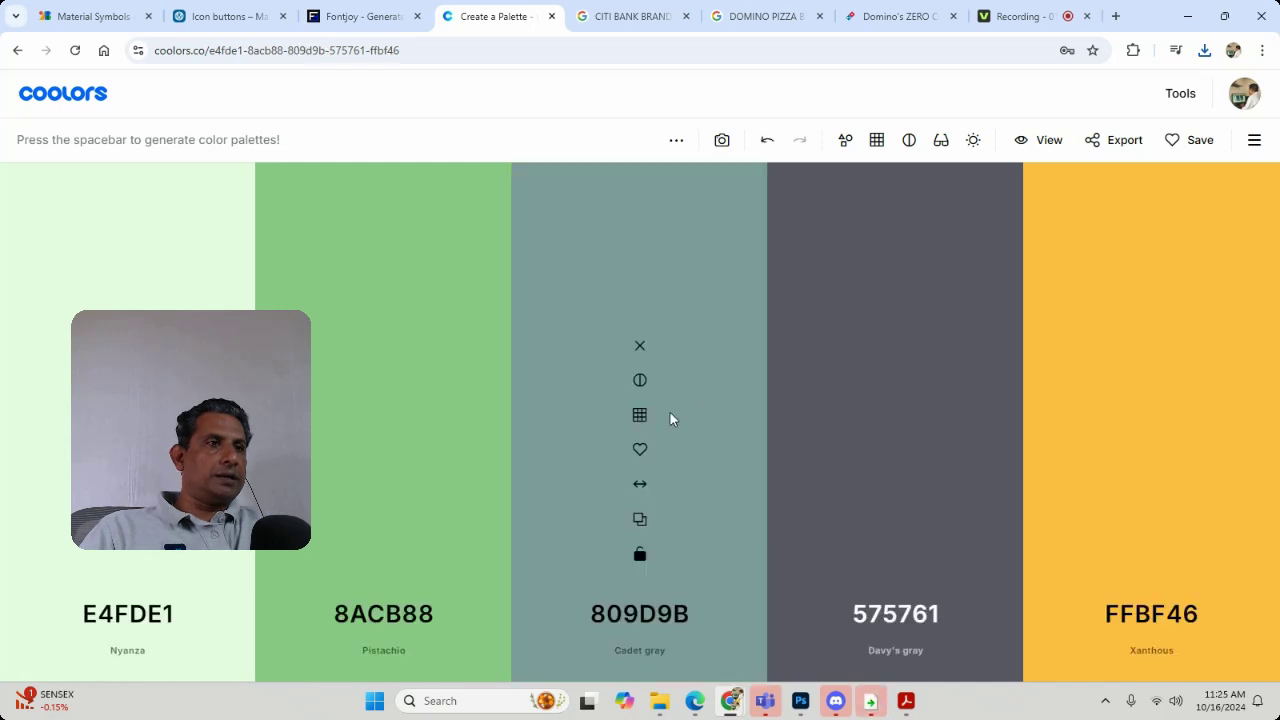
left_click(640, 416)
left_click(709, 445)
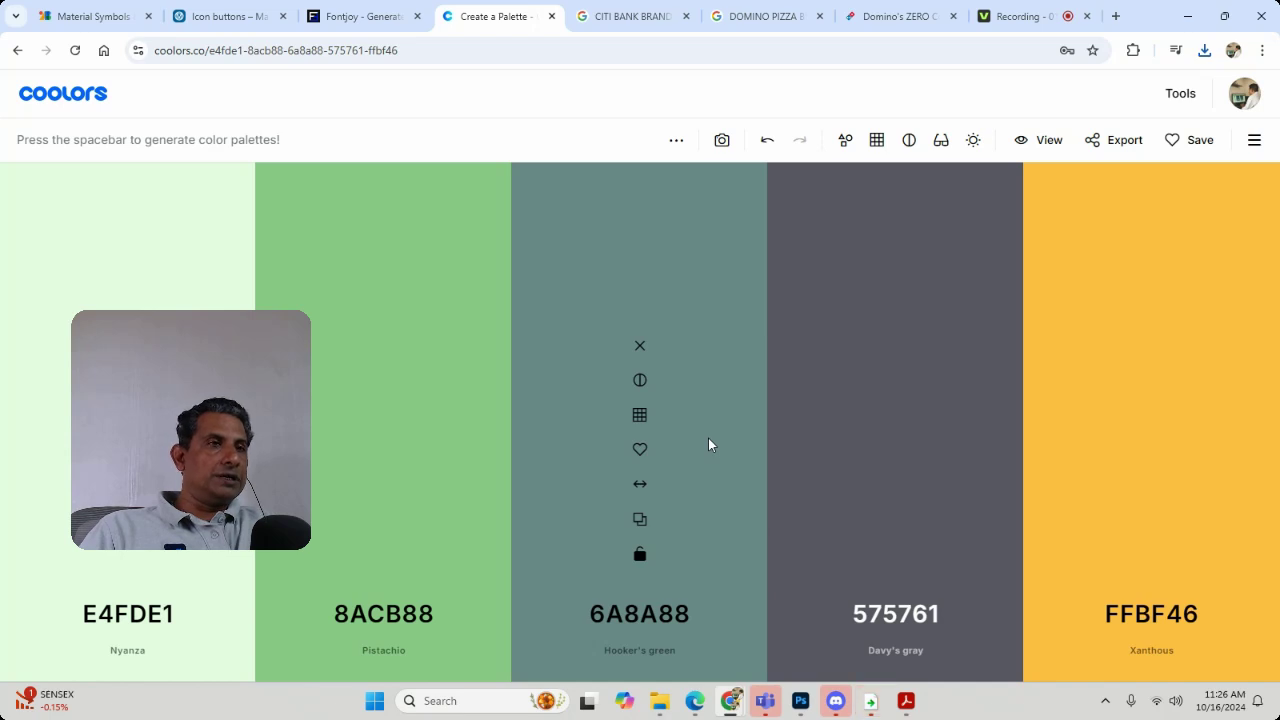
Open Explore Palettes in Coolors and browse the trending colour palettes.
mouse_move(1180, 93)
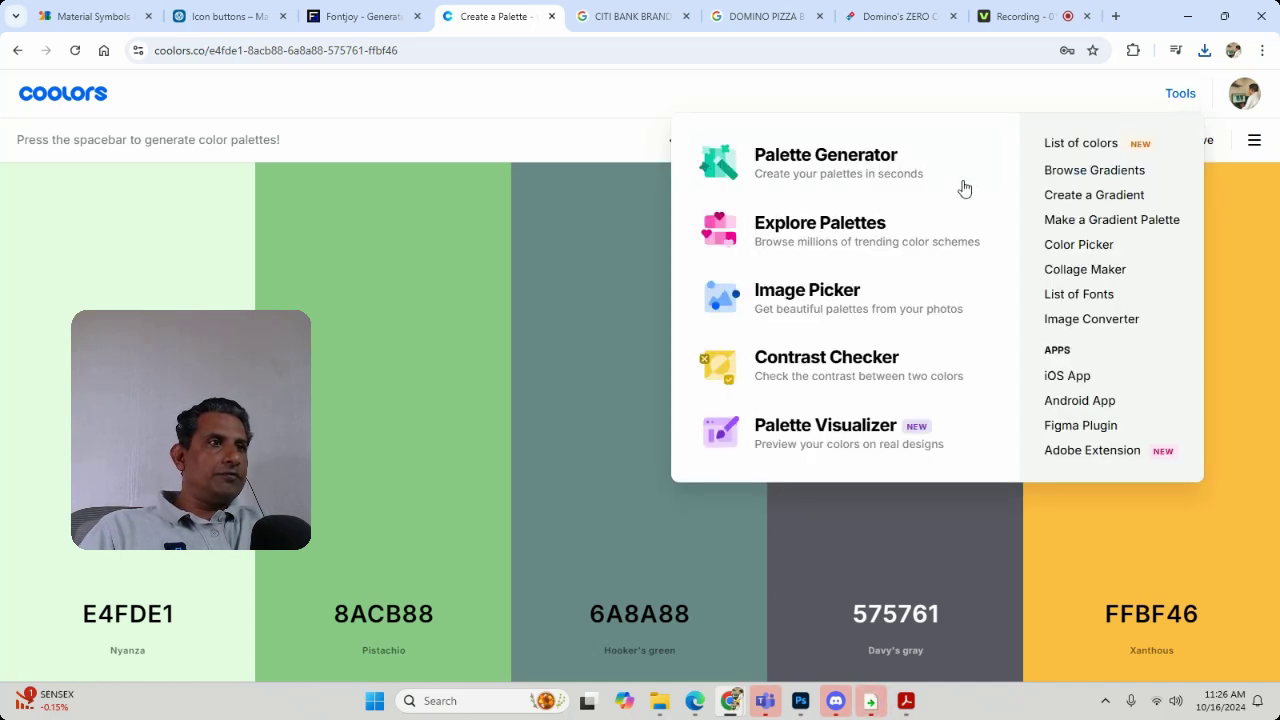
left_click(851, 232)
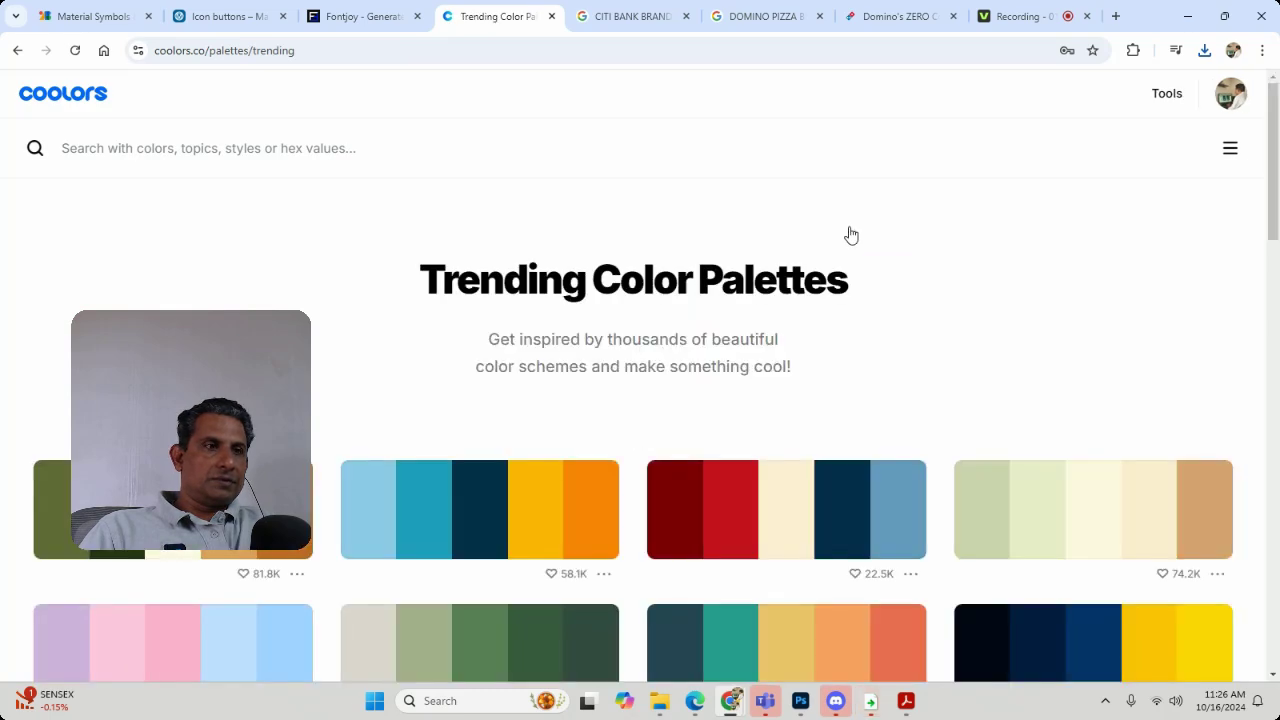
scroll(850, 235, "down", 10)
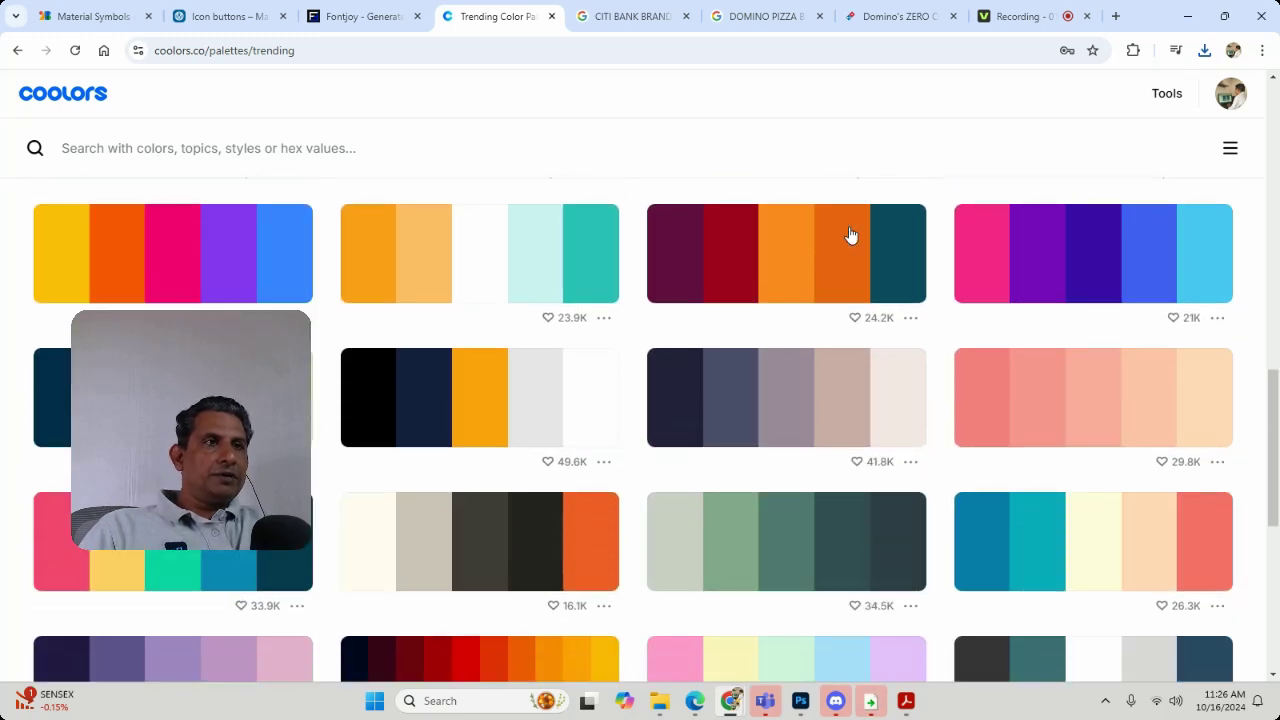
Switch to the CITI BANK BRANDING ITEMS image results and examine how the logo and colours are applied.
left_click(628, 16)
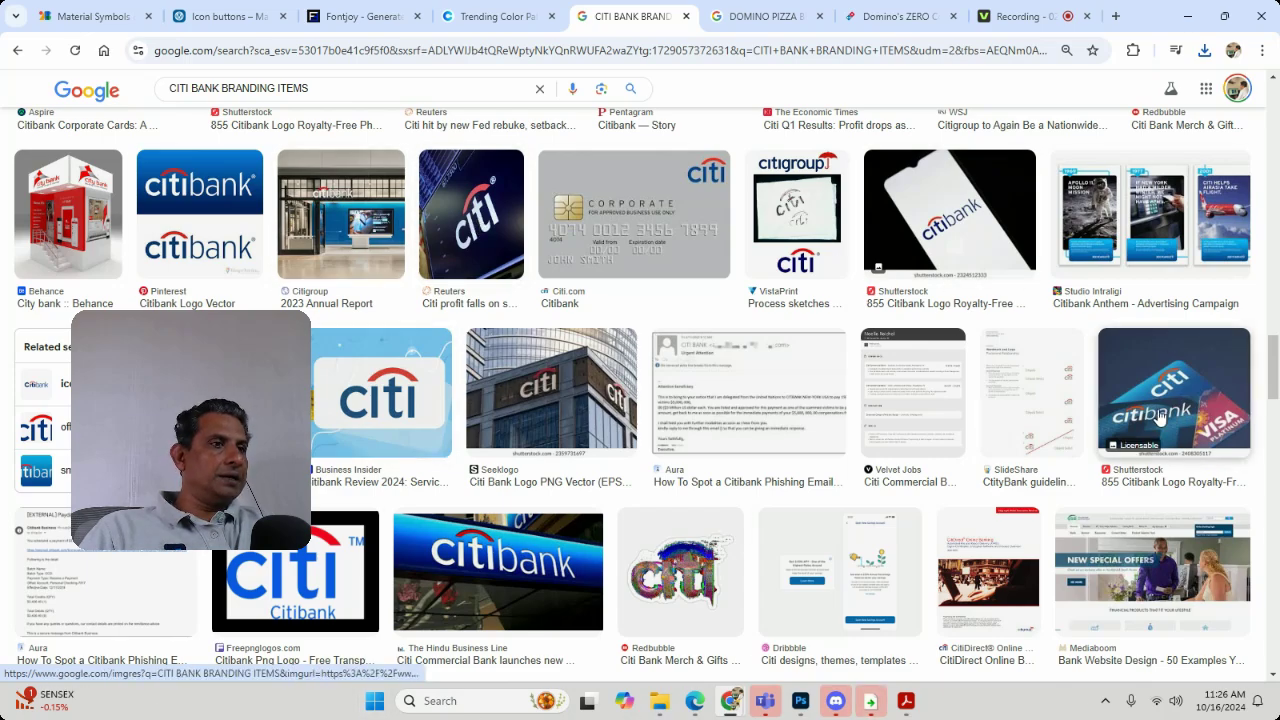
scroll(1150, 421, "down", 10)
scroll(1150, 421, "down", 5)
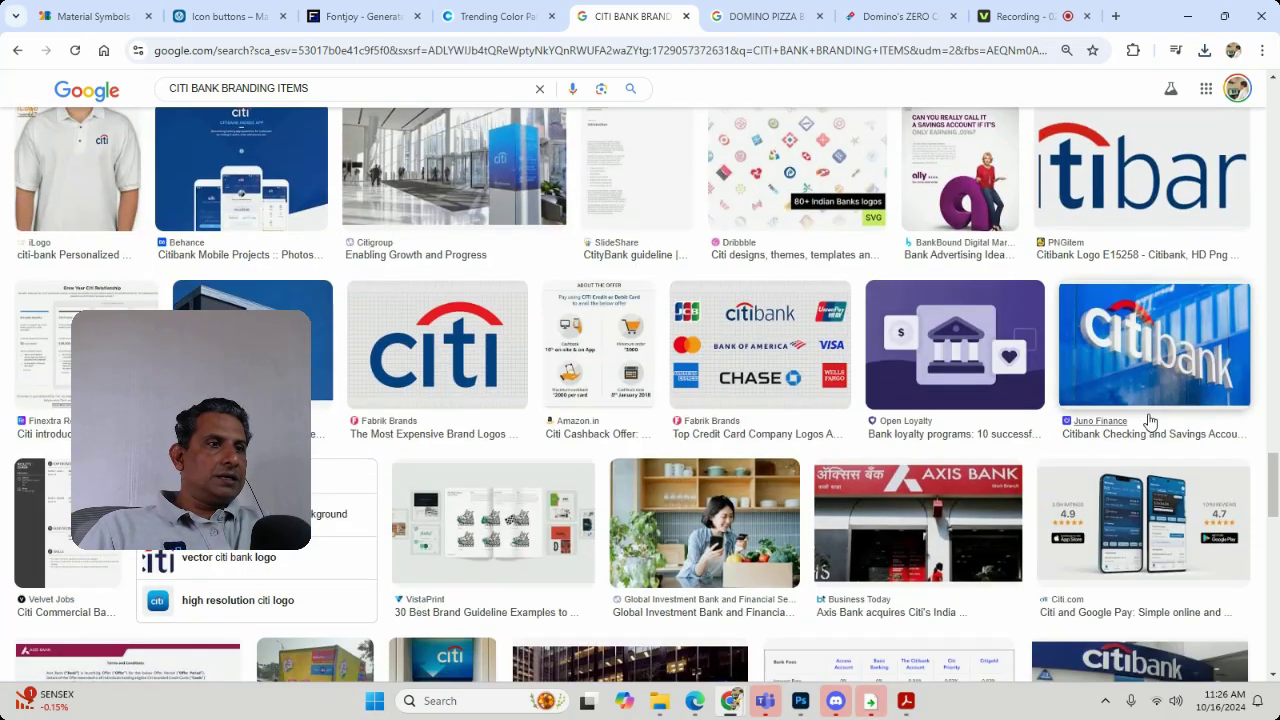
scroll(1150, 421, "up", 10)
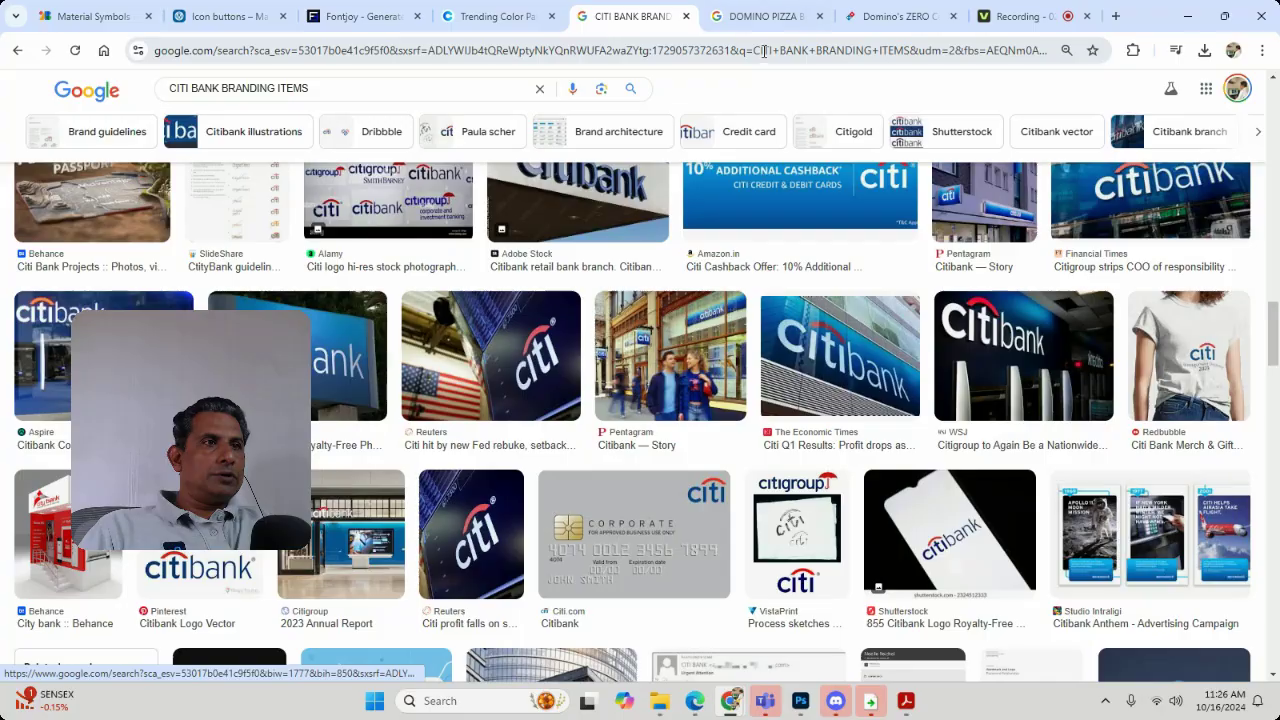
Switch to the DOMINO PIZZA BRANDING image results and examine the logo, packaging and advertising examples.
left_click(764, 17)
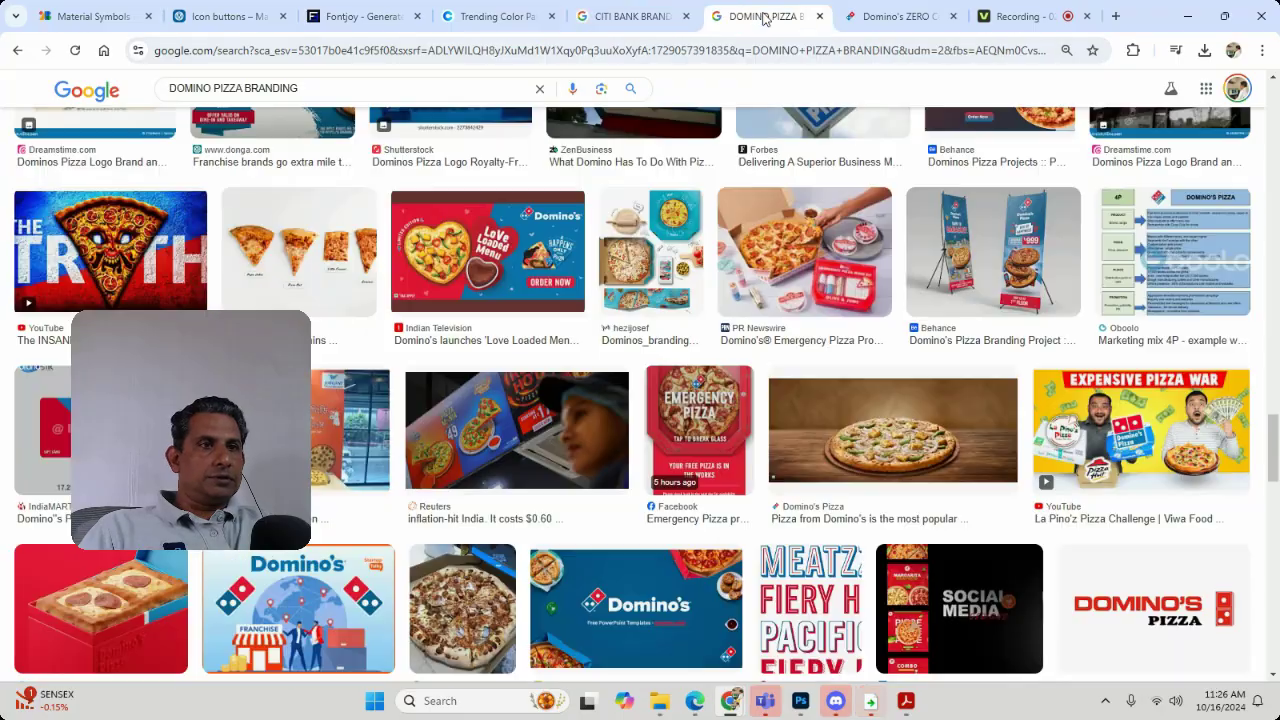
scroll(830, 437, "down", 15)
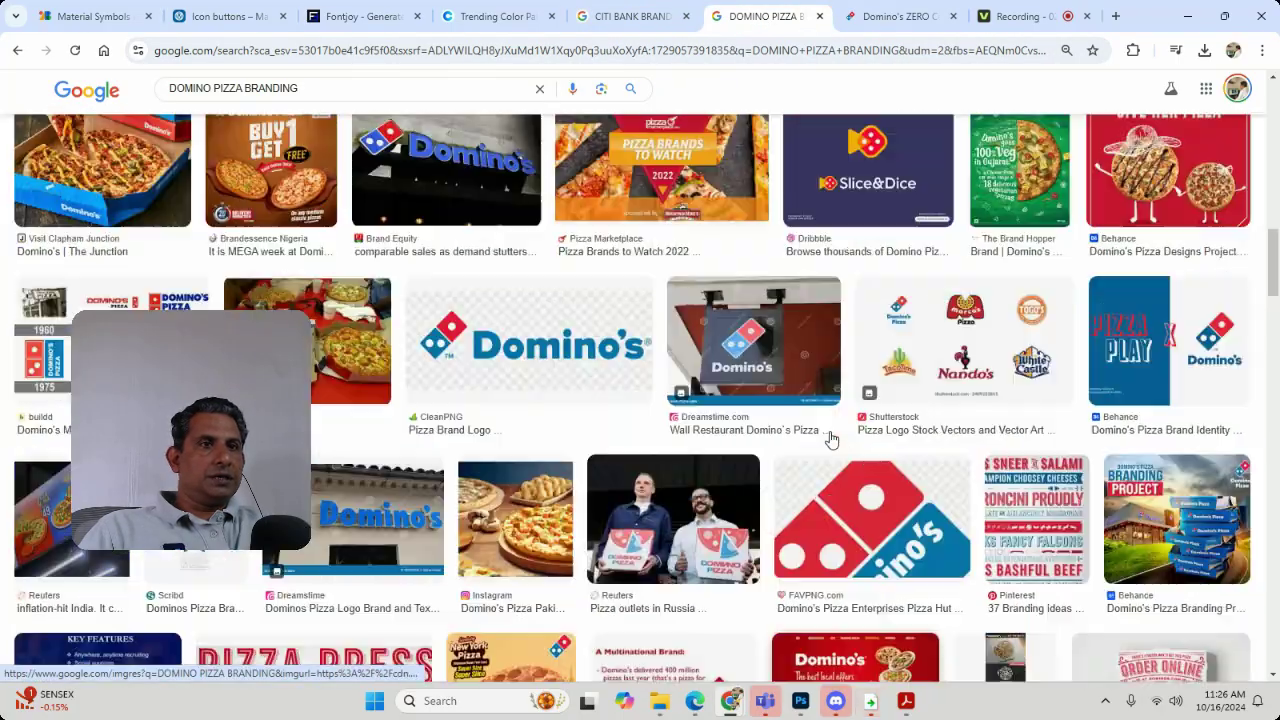
scroll(830, 437, "up", 2)
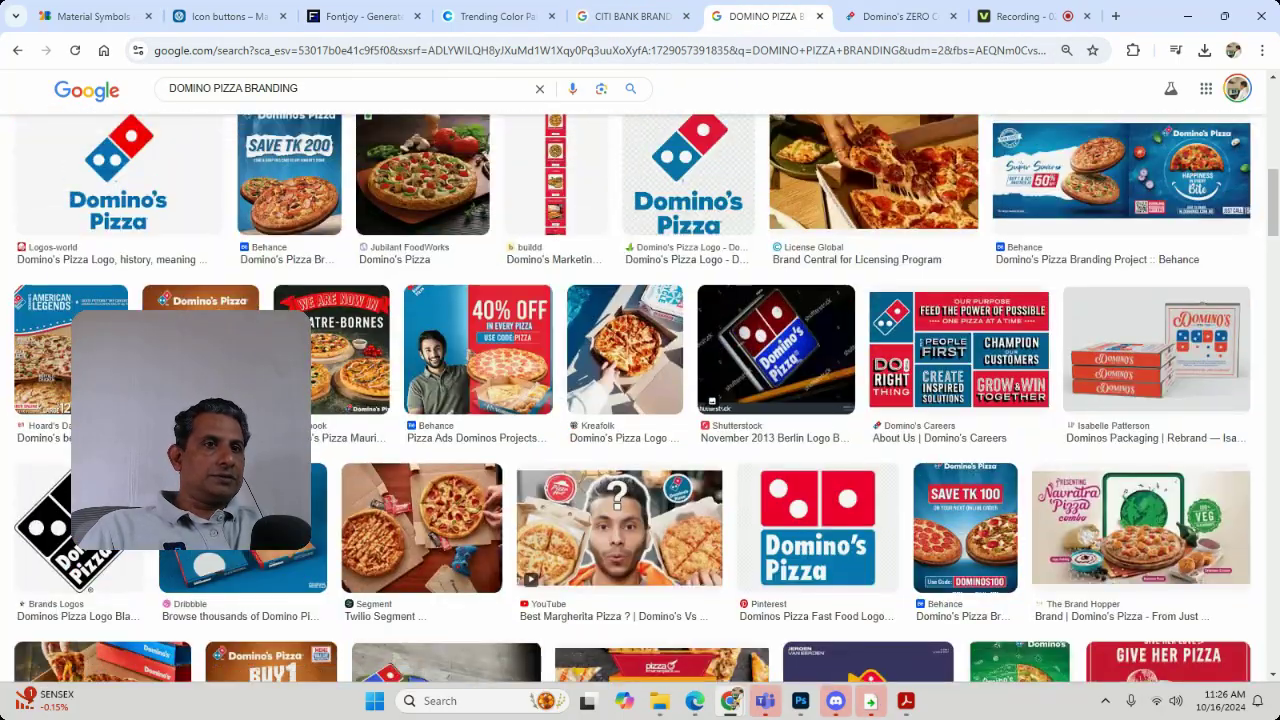
scroll(545, 415, "up", 3)
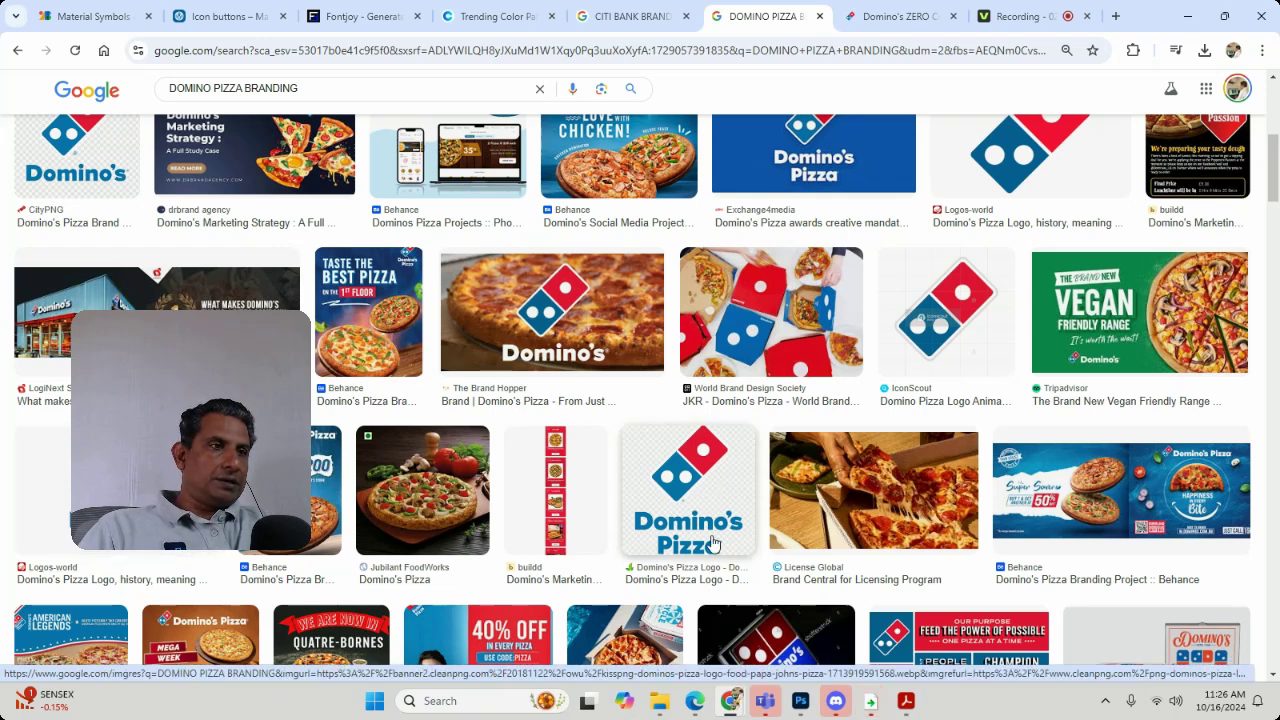
scroll(1018, 467, "down", 3)
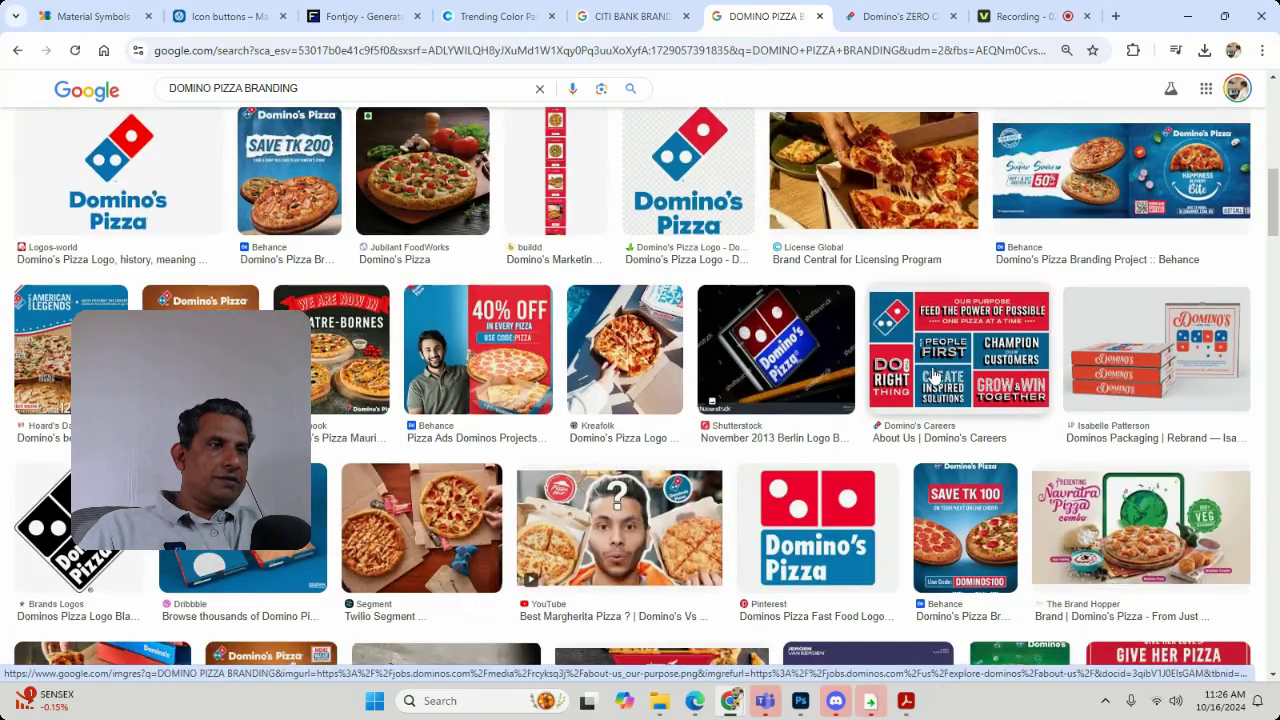
scroll(1018, 467, "down", 1)
scroll(1018, 467, "down", 2)
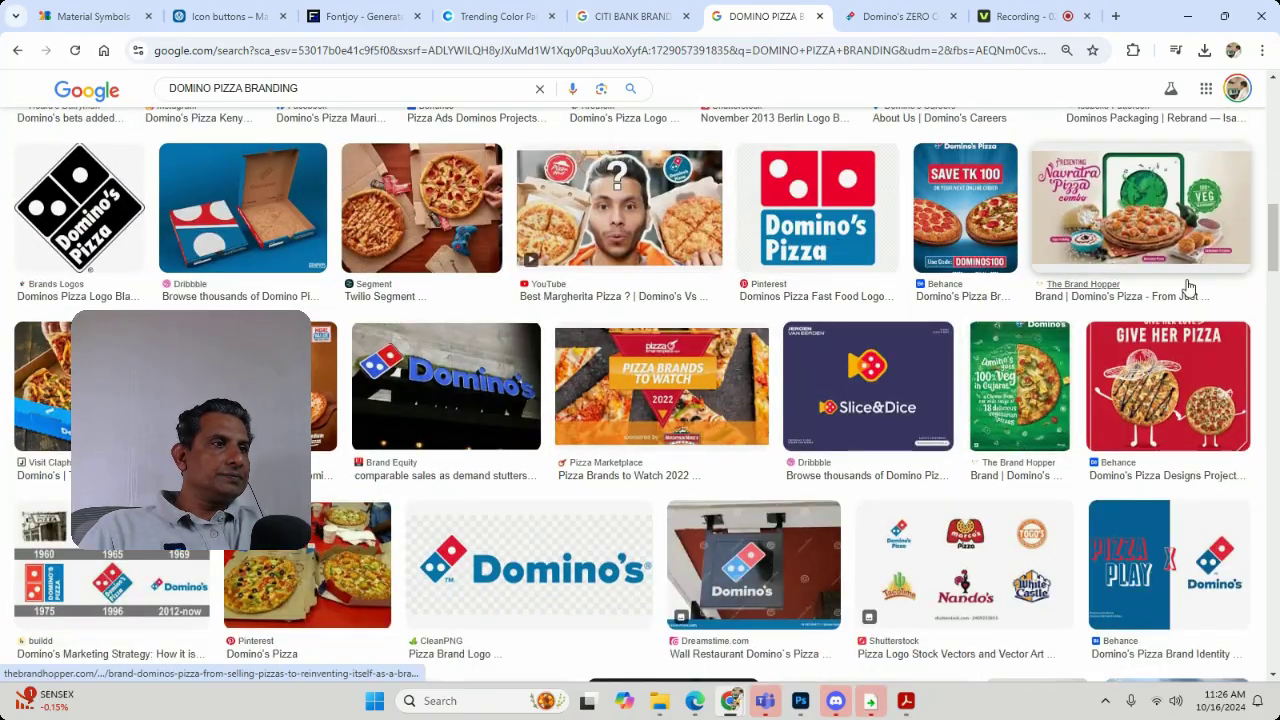
scroll(1190, 291, "down", 3)
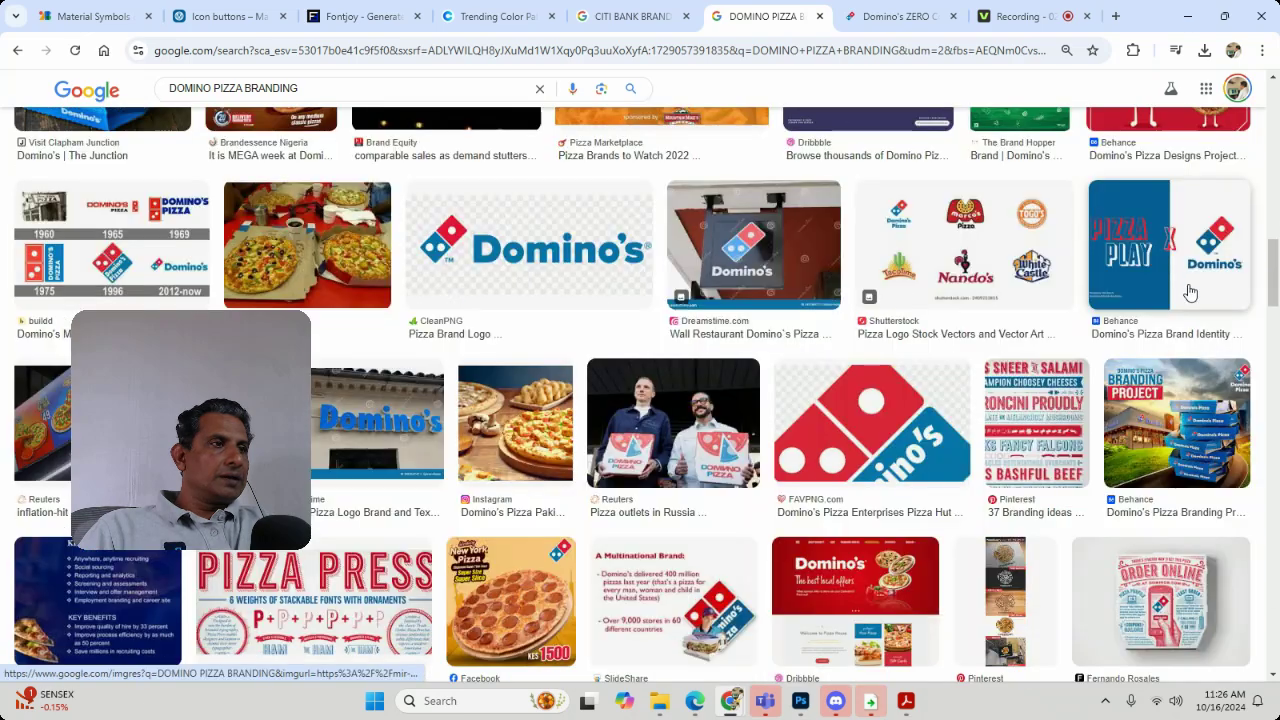
Preview the Reuters photo of the pizza outlet owners and the Alamy Domino's signage photo, closing each preview.
left_click(628, 447)
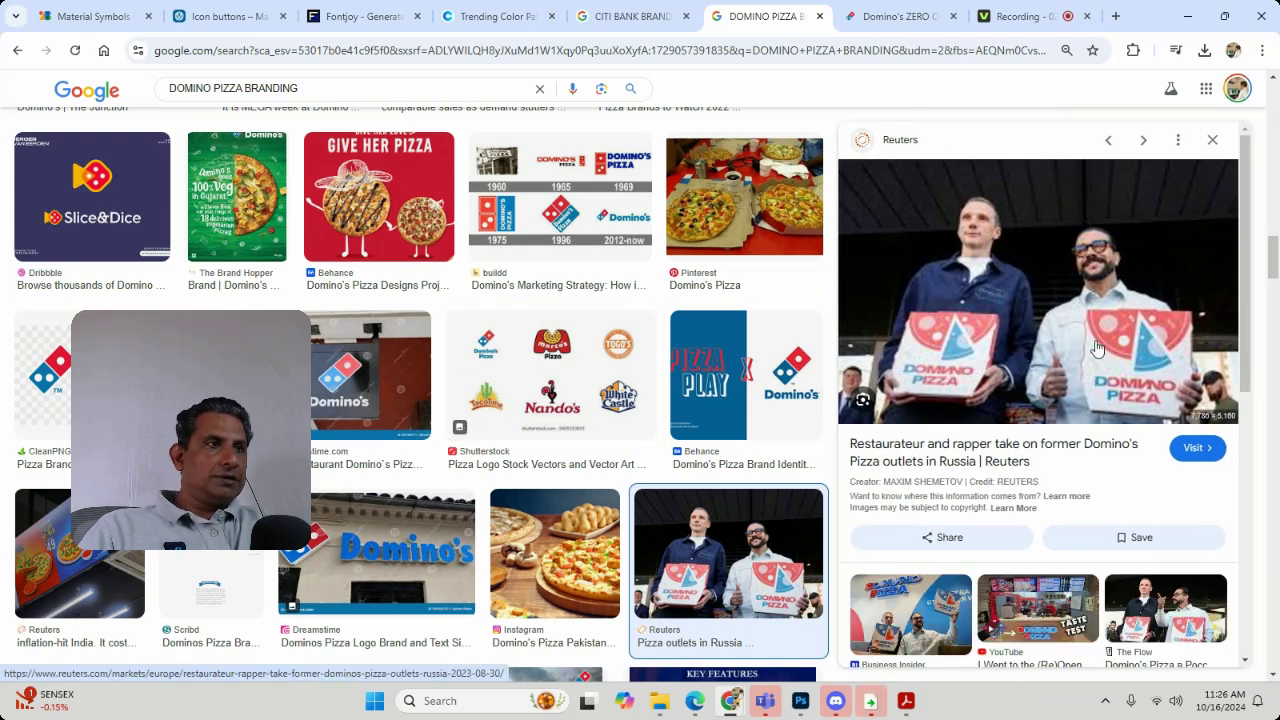
left_click(1212, 139)
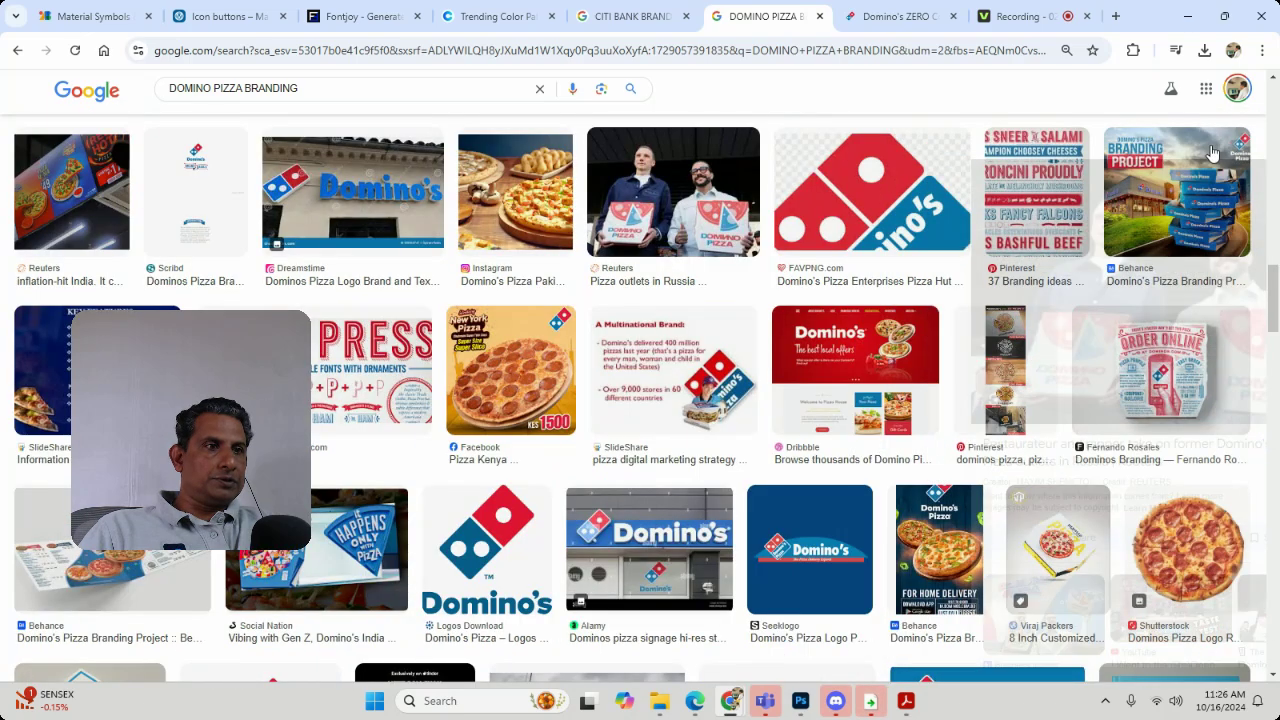
scroll(775, 383, "down", 3)
scroll(775, 383, "up", 2)
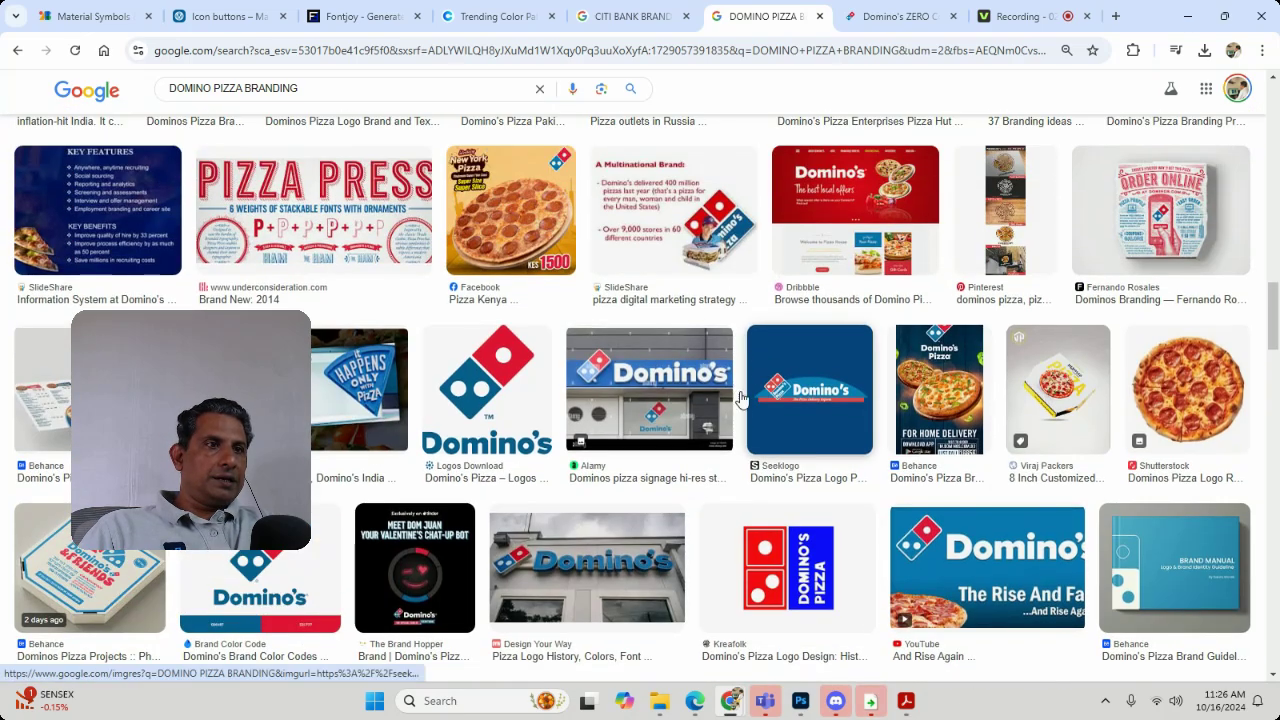
left_click(706, 418)
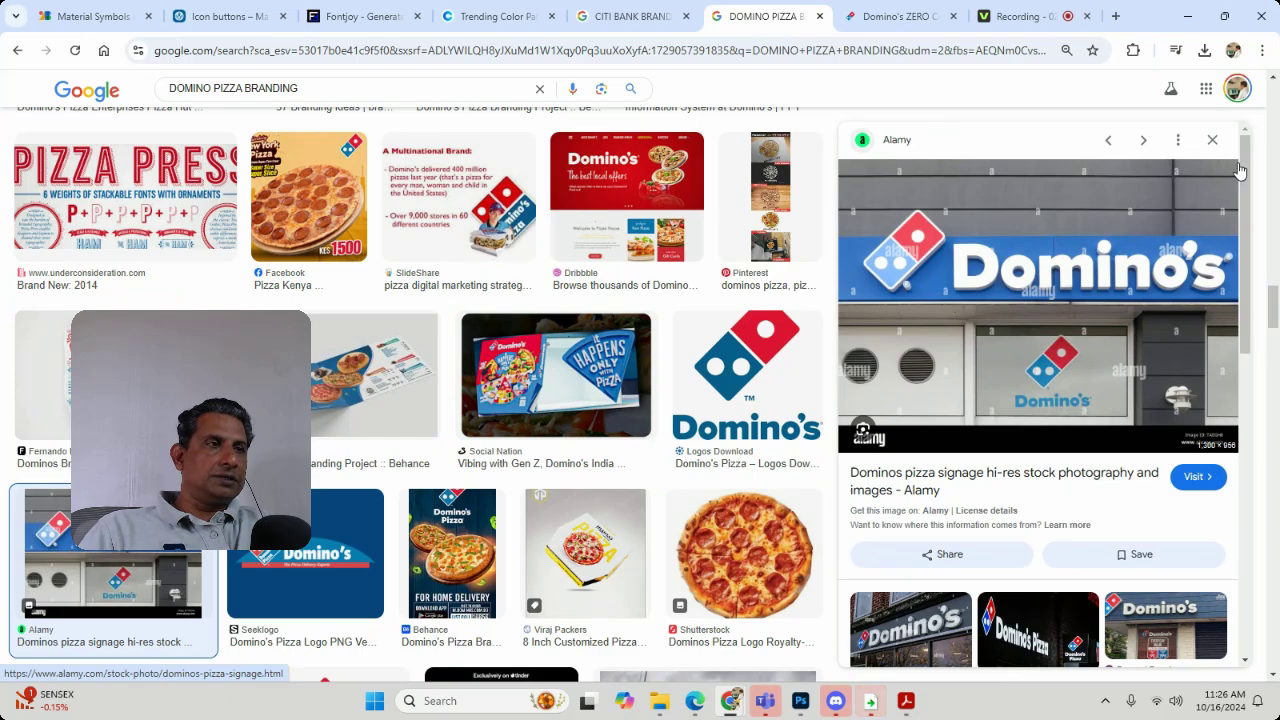
left_click(1212, 139)
Switch to the Domino's online menu and examine the product card design from Recommended to the Cheesiken section.
left_click(890, 25)
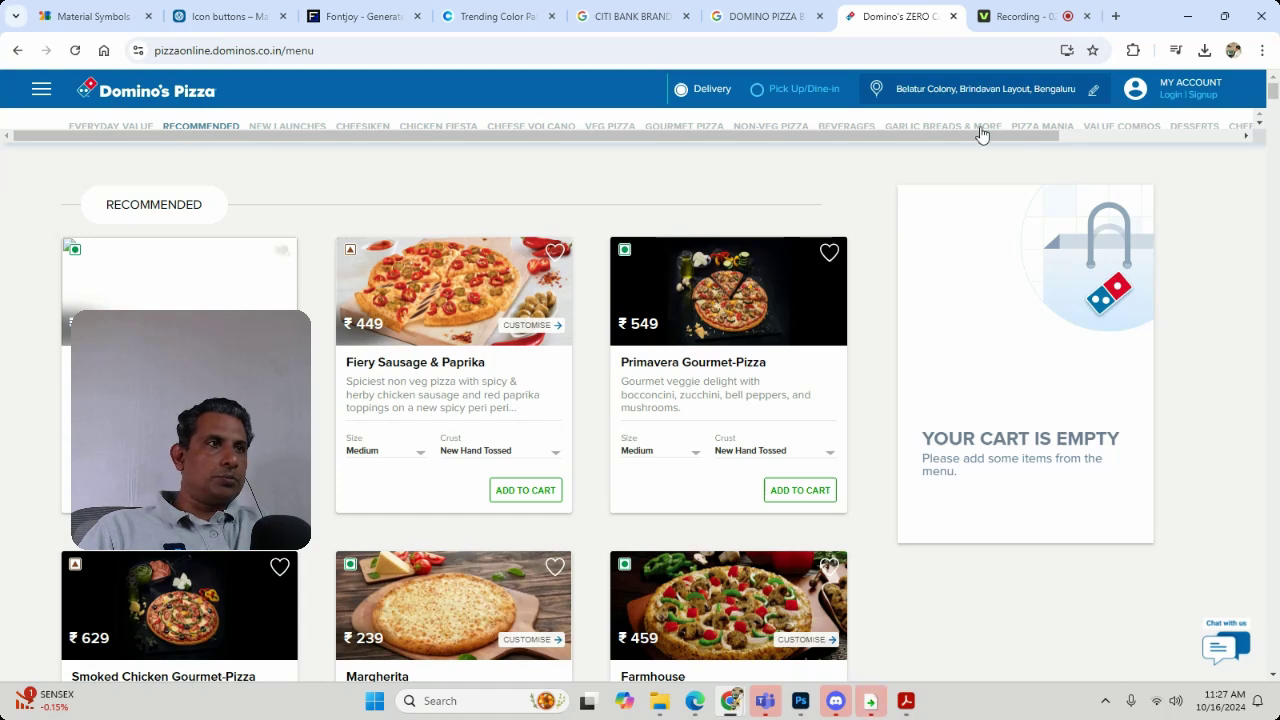
scroll(955, 511, "down", 15)
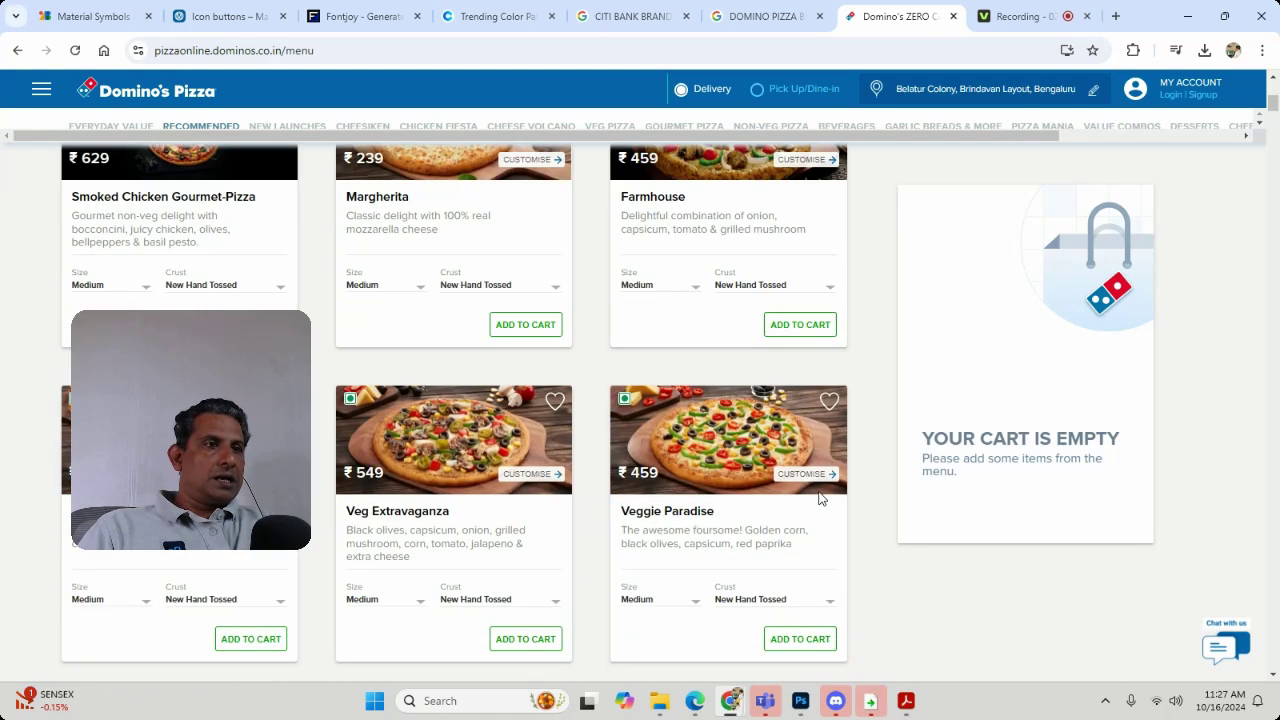
scroll(817, 496, "down", 12)
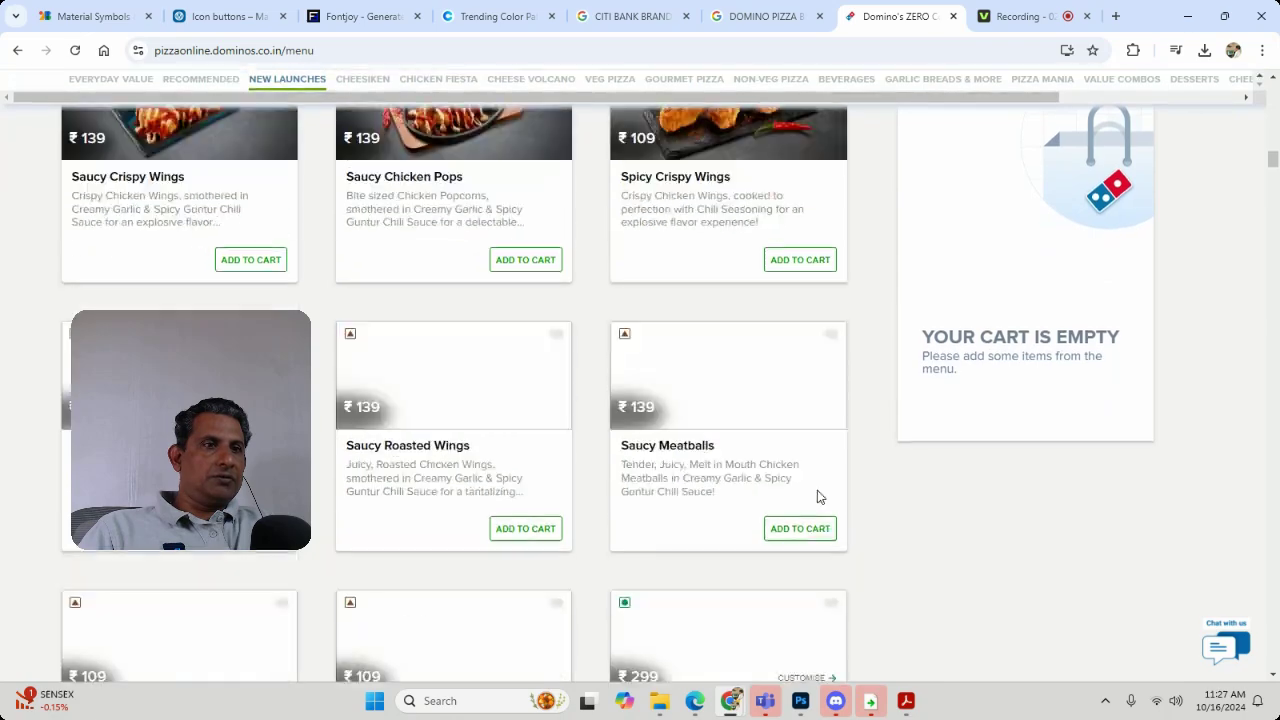
scroll(817, 493, "up", 10)
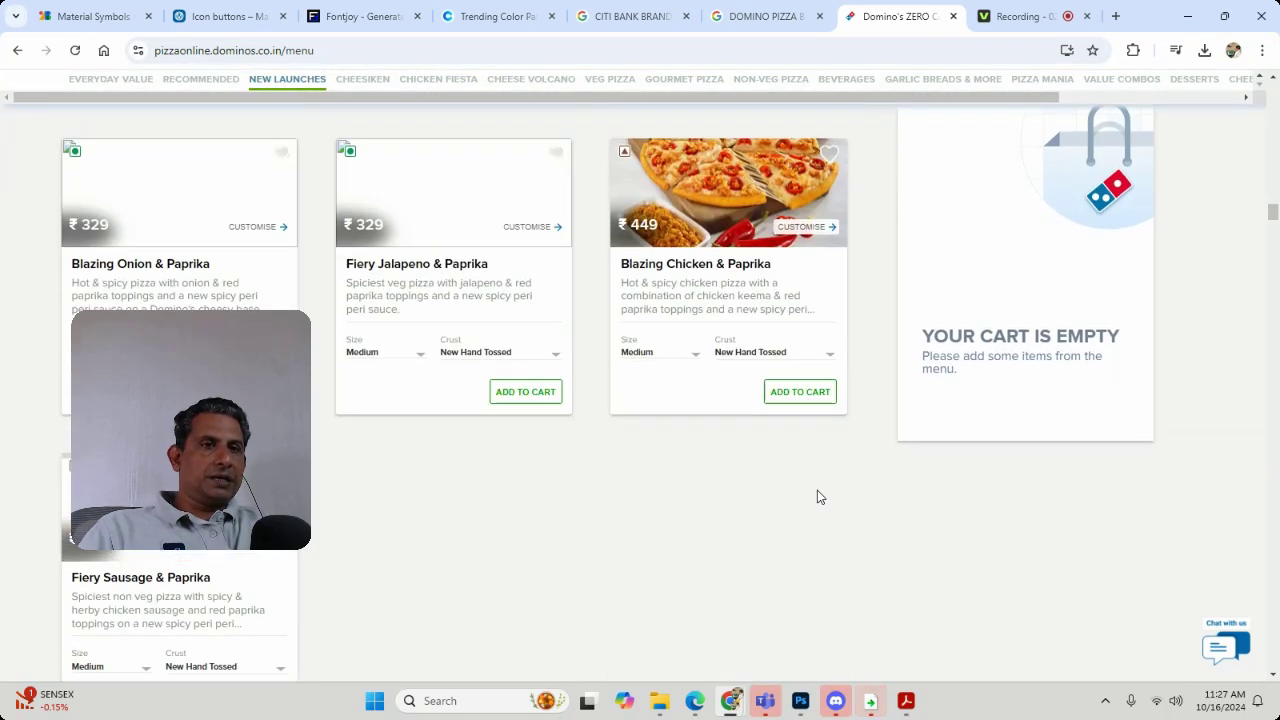
scroll(815, 487, "down", 5)
scroll(815, 487, "up", 8)
scroll(815, 487, "up", 4)
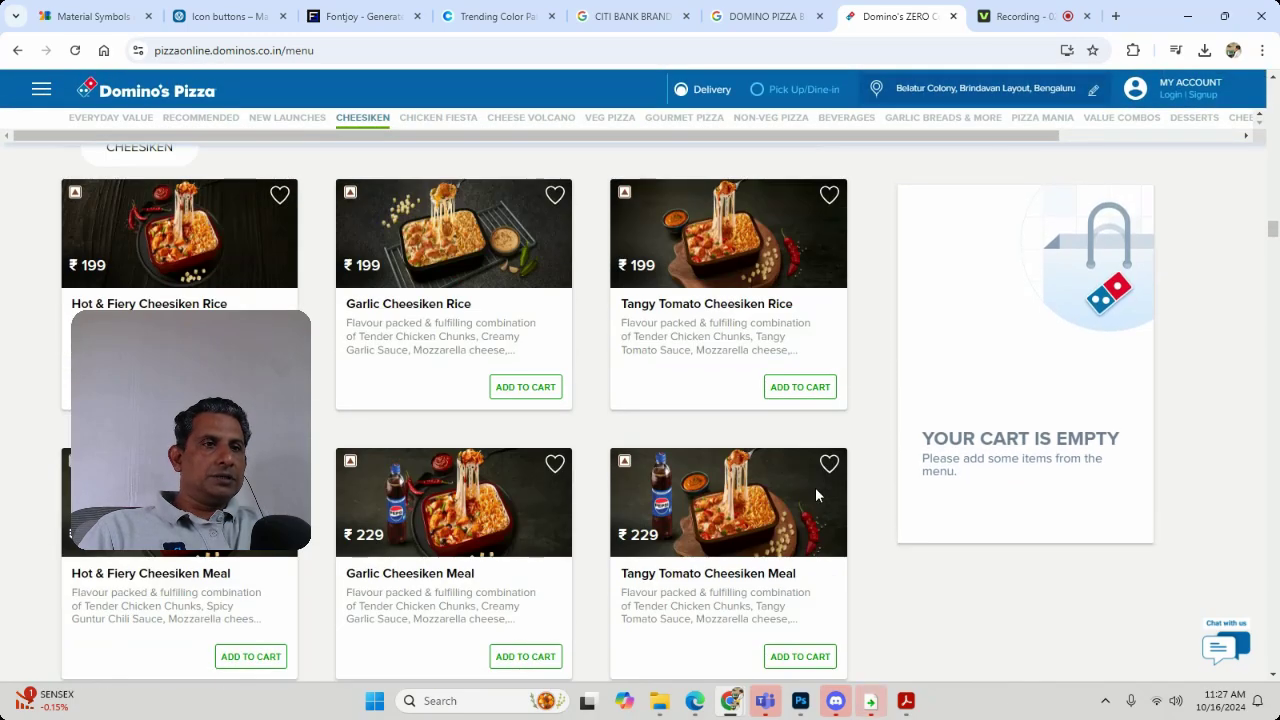
scroll(460, 380, "up", 4)
scroll(423, 463, "down", 3)
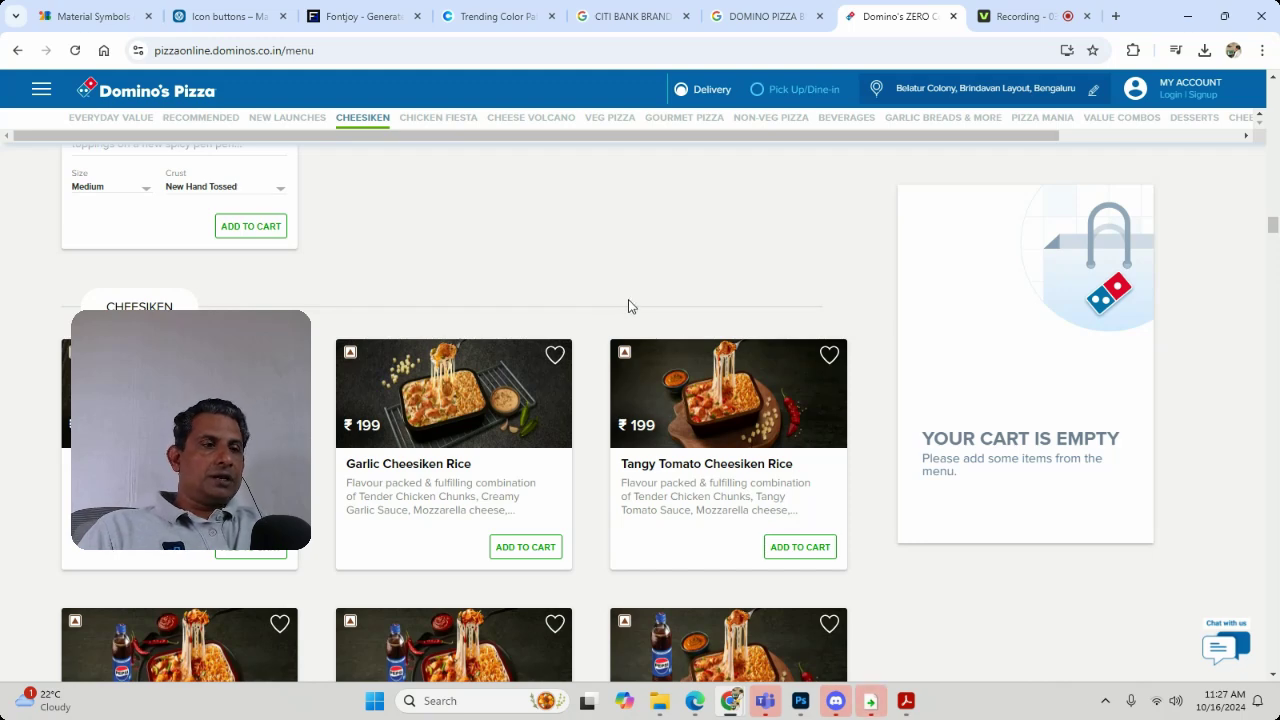
Switch to Photoshop, then hide the Libraries panel and show it again.
left_click(795, 710)
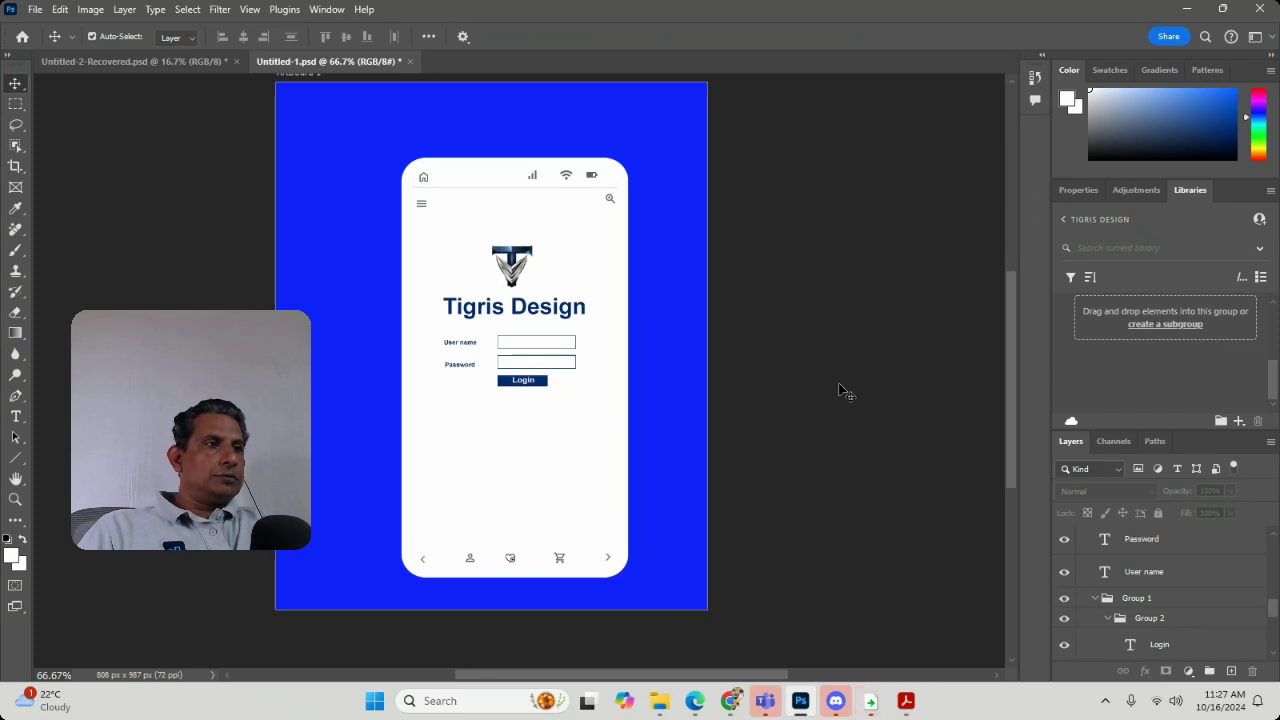
left_click(327, 10)
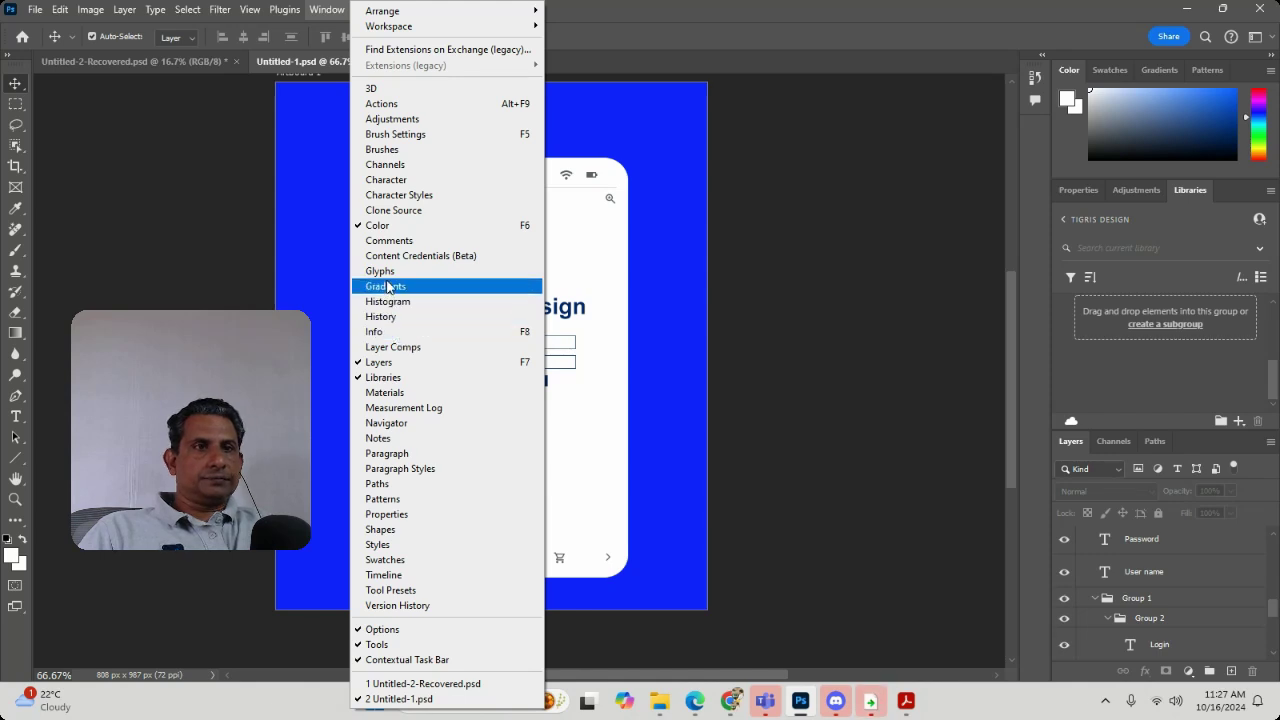
left_click(400, 377)
left_click(327, 9)
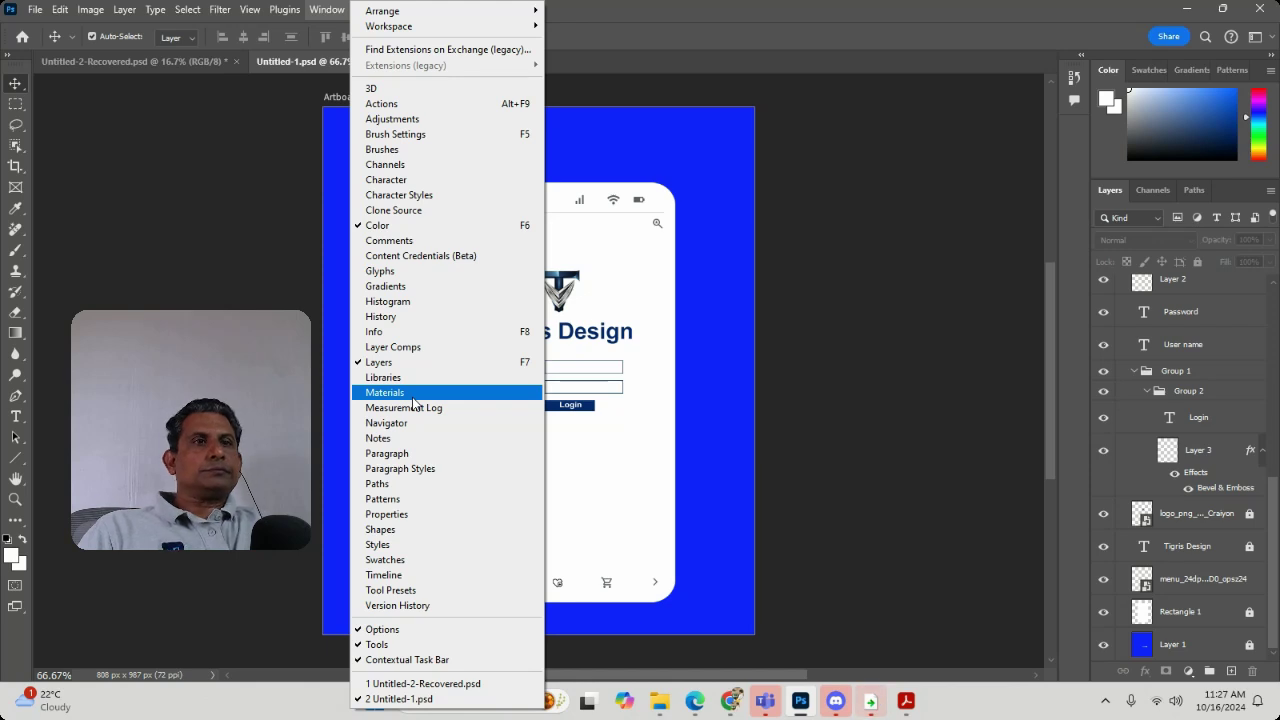
left_click(395, 377)
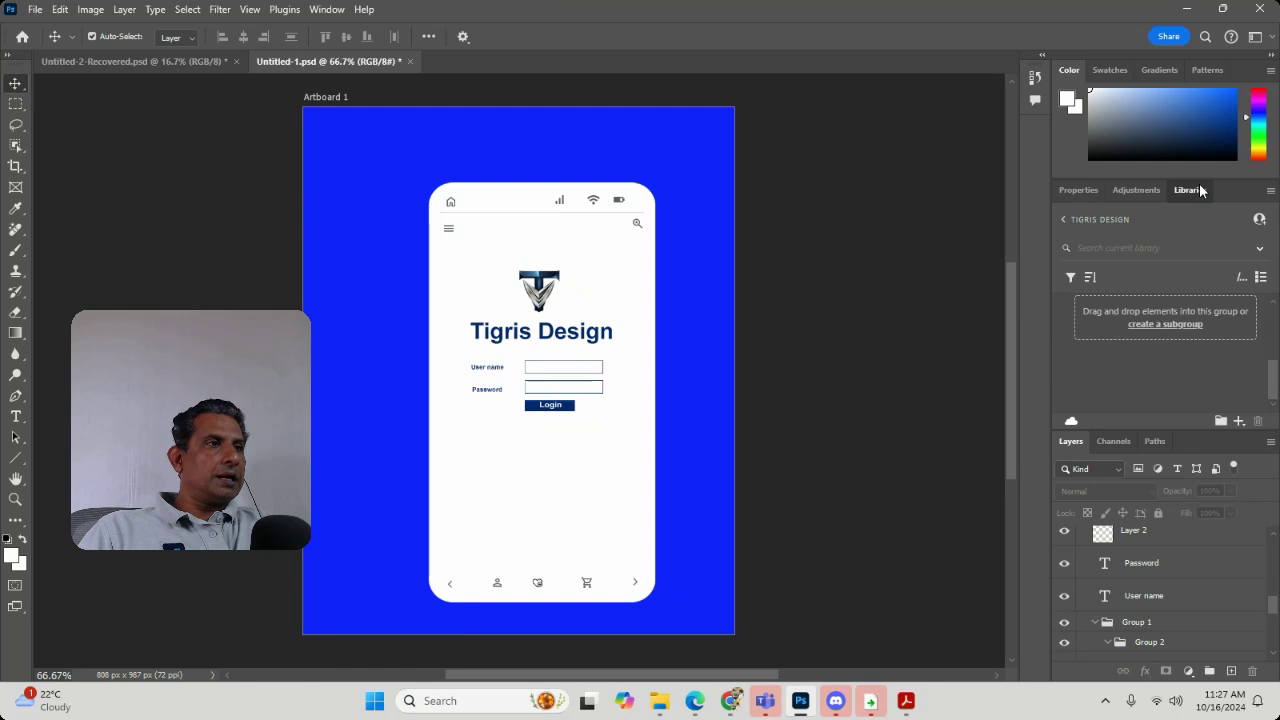
Detach and enlarge the Libraries panel beside the artboard, then reopen the Tigris Design library from the library list.
left_click_drag(1207, 187, 778, 125)
left_click_drag(981, 371, 1001, 547)
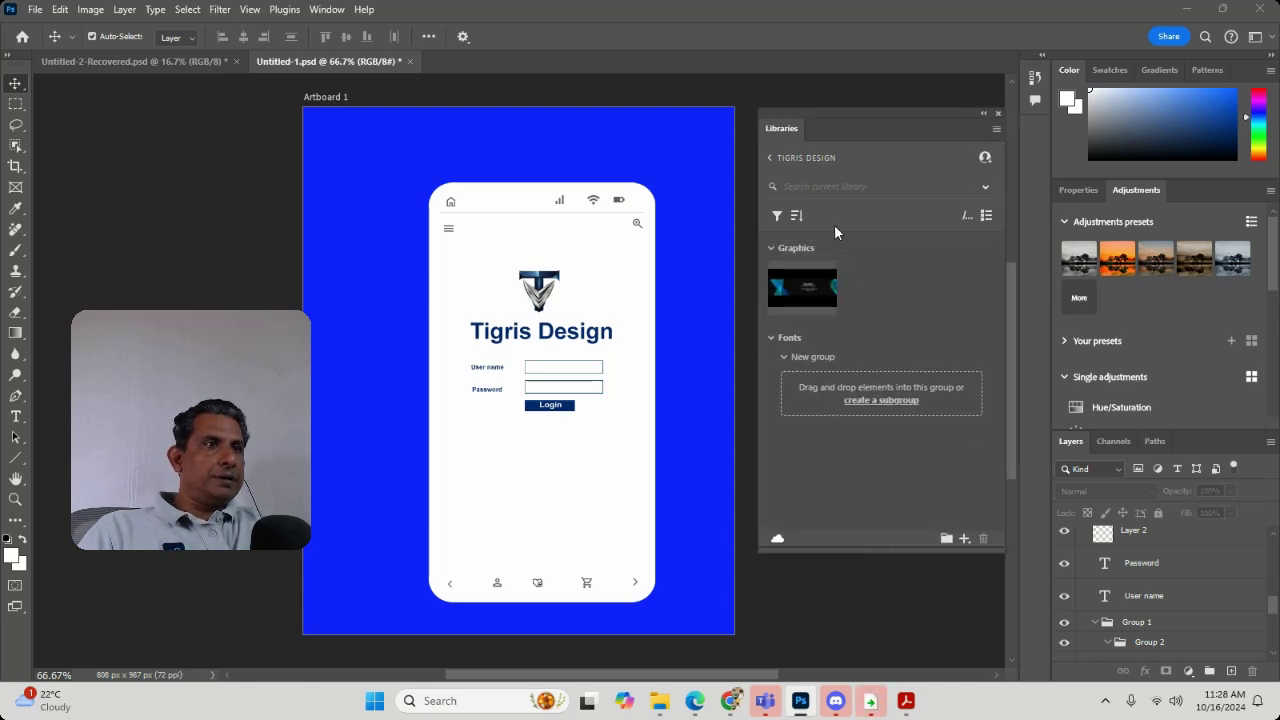
left_click(774, 158)
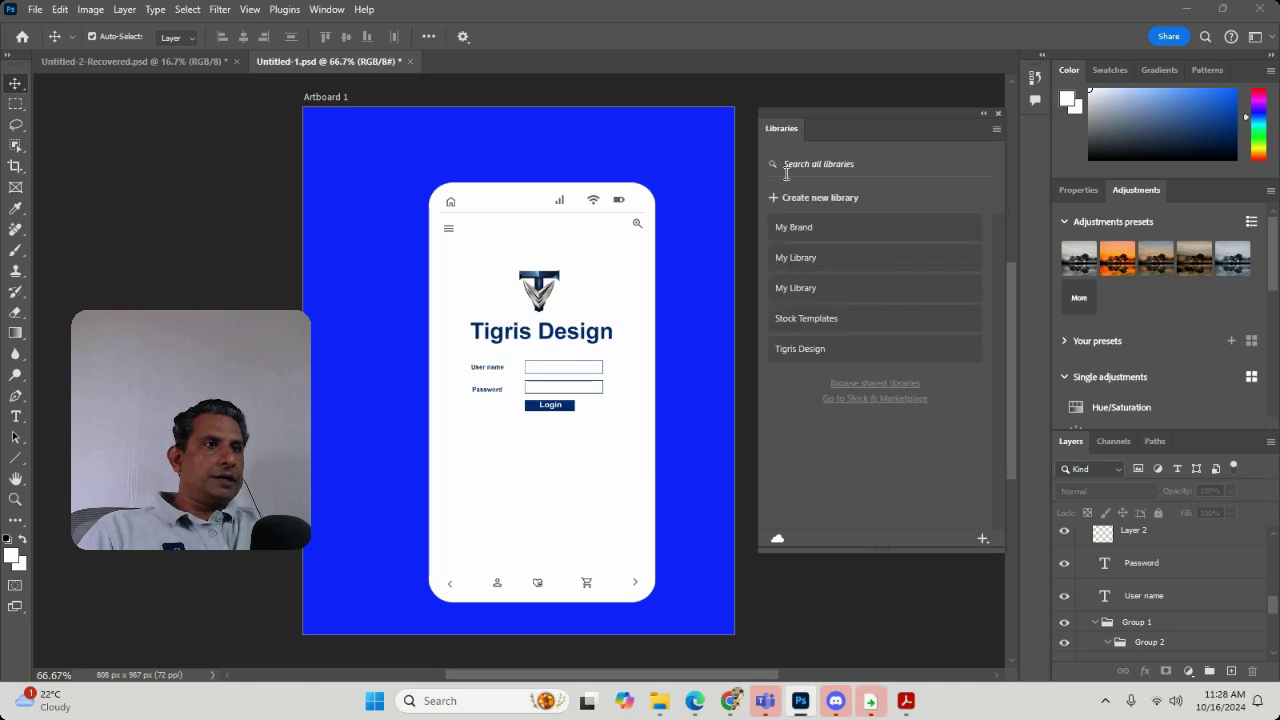
left_click(815, 346)
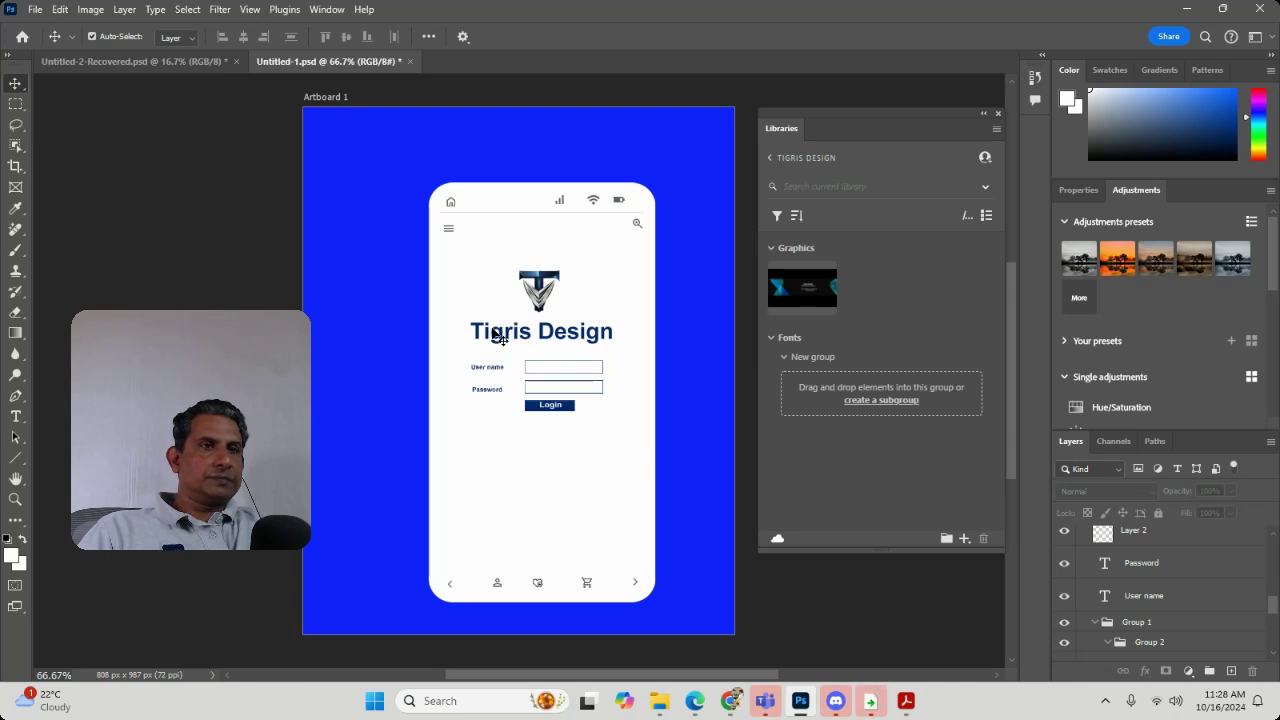
Review the design systems and branding outline in Untitled-2-Recovered.psd, then return to Untitled-1.psd.
left_click(175, 62)
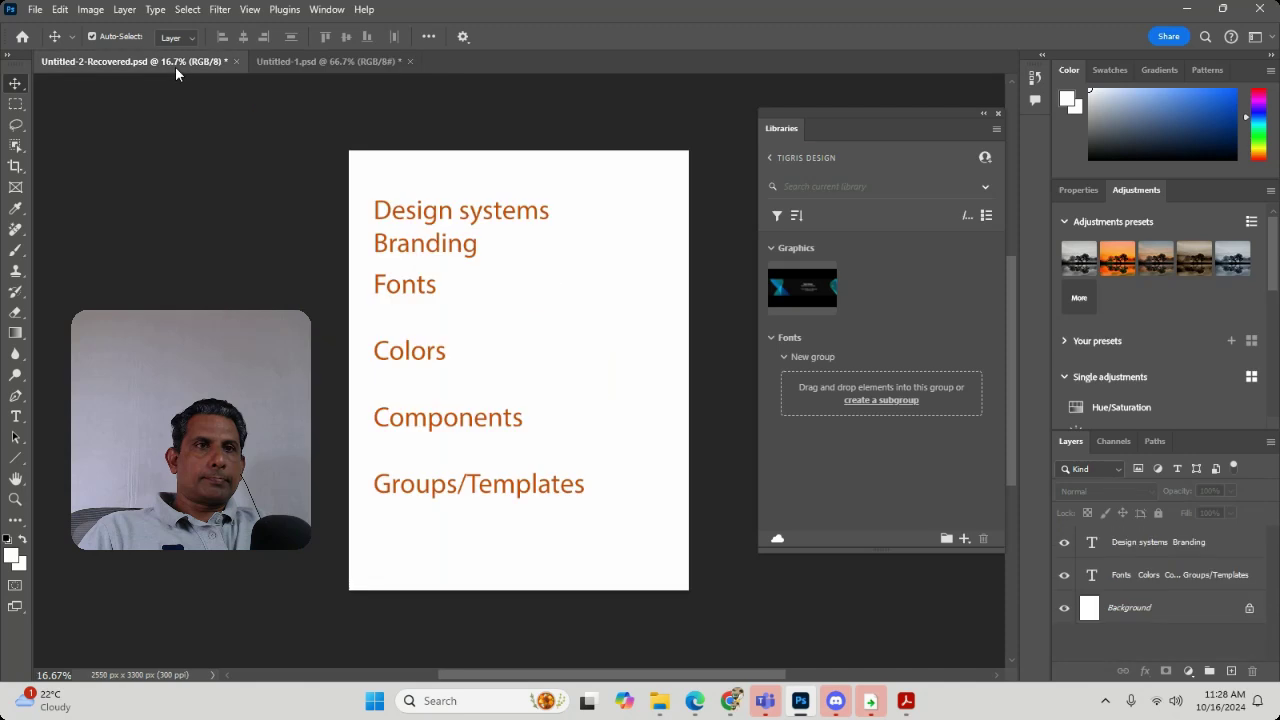
left_click(287, 62)
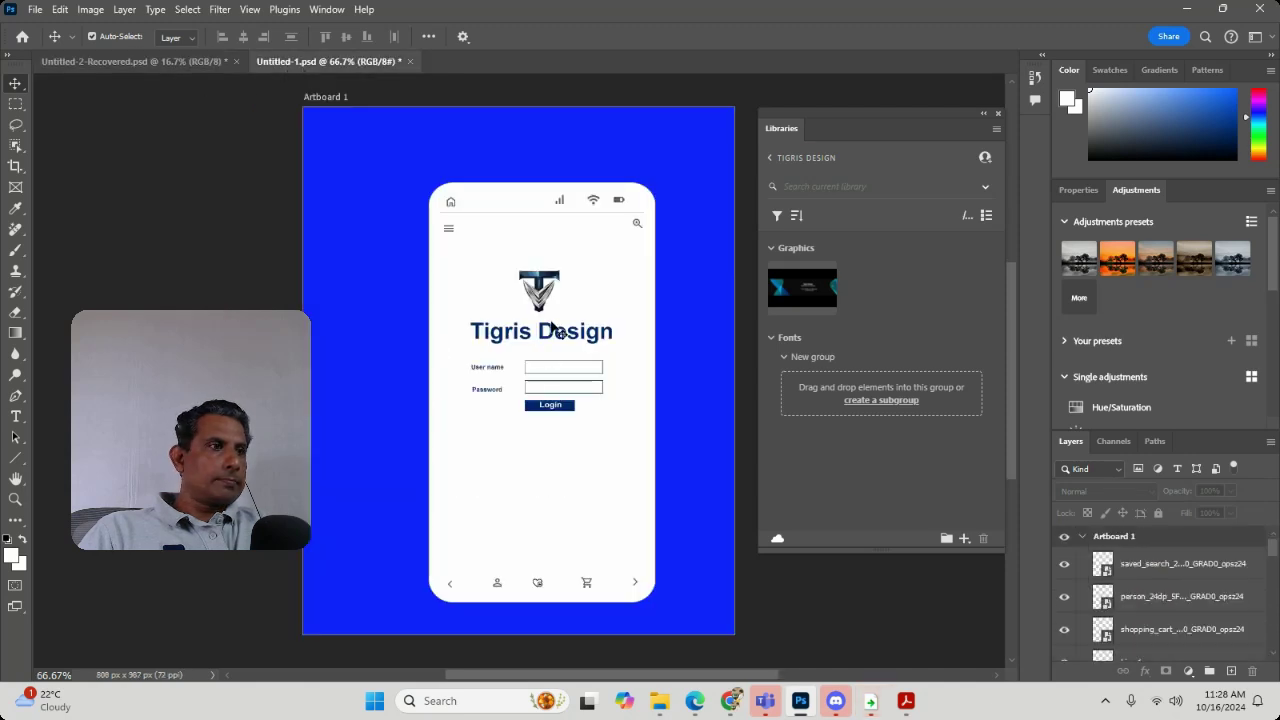
Select the Tigris Design title text layer and add its character style to the library.
scroll(1150, 600, "down", 3)
left_click(1160, 608)
left_click(538, 352)
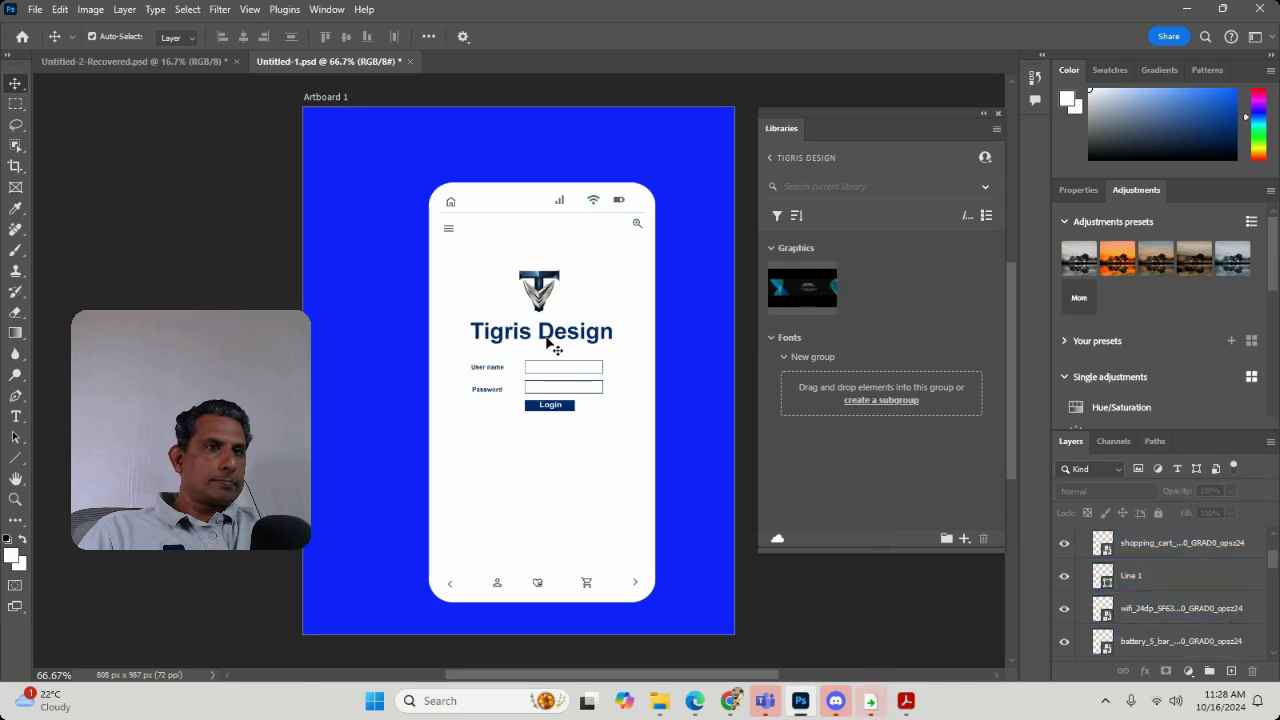
right_click(565, 340)
left_click(582, 350)
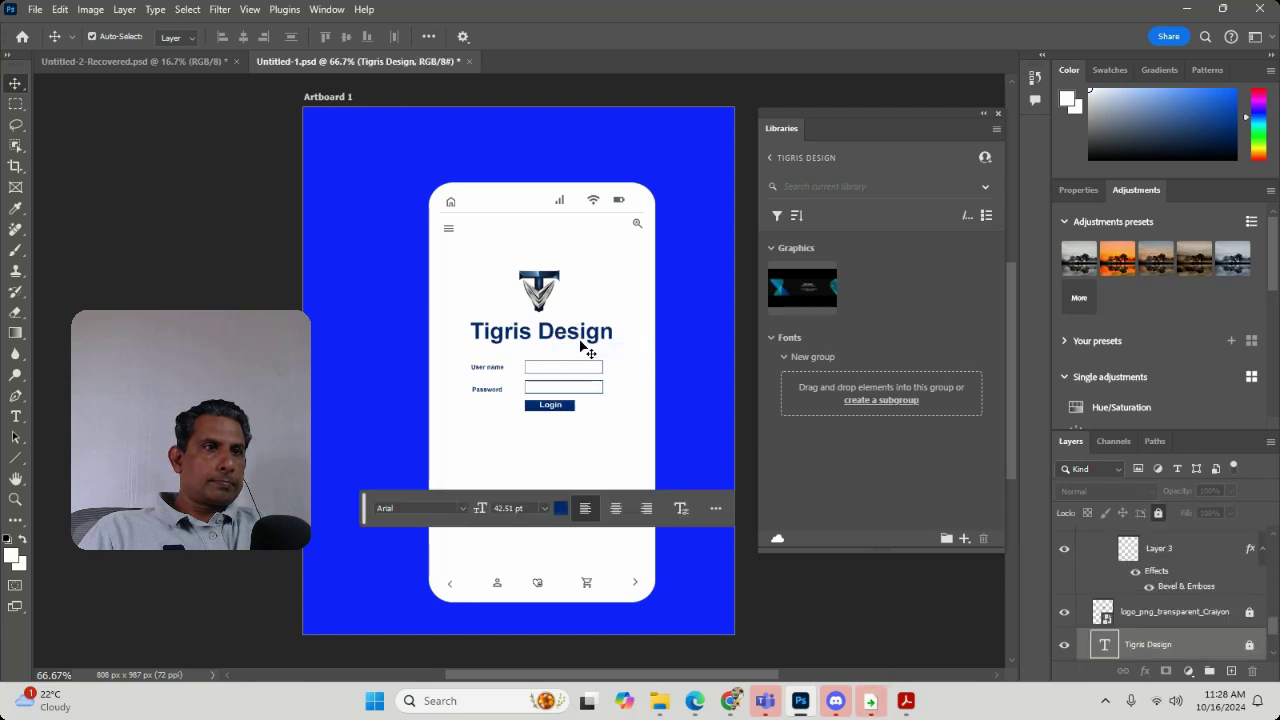
left_click(580, 346)
scroll(1190, 612, "down", 1)
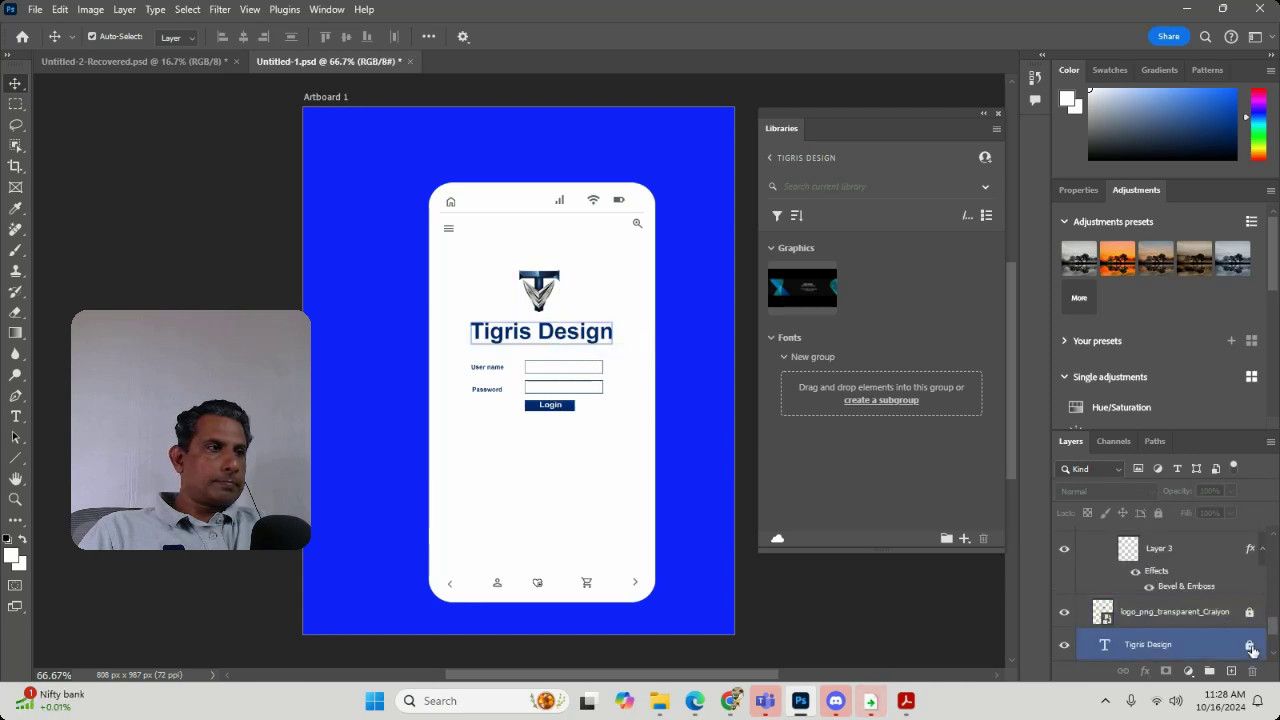
left_click(1180, 623)
left_click(1156, 632)
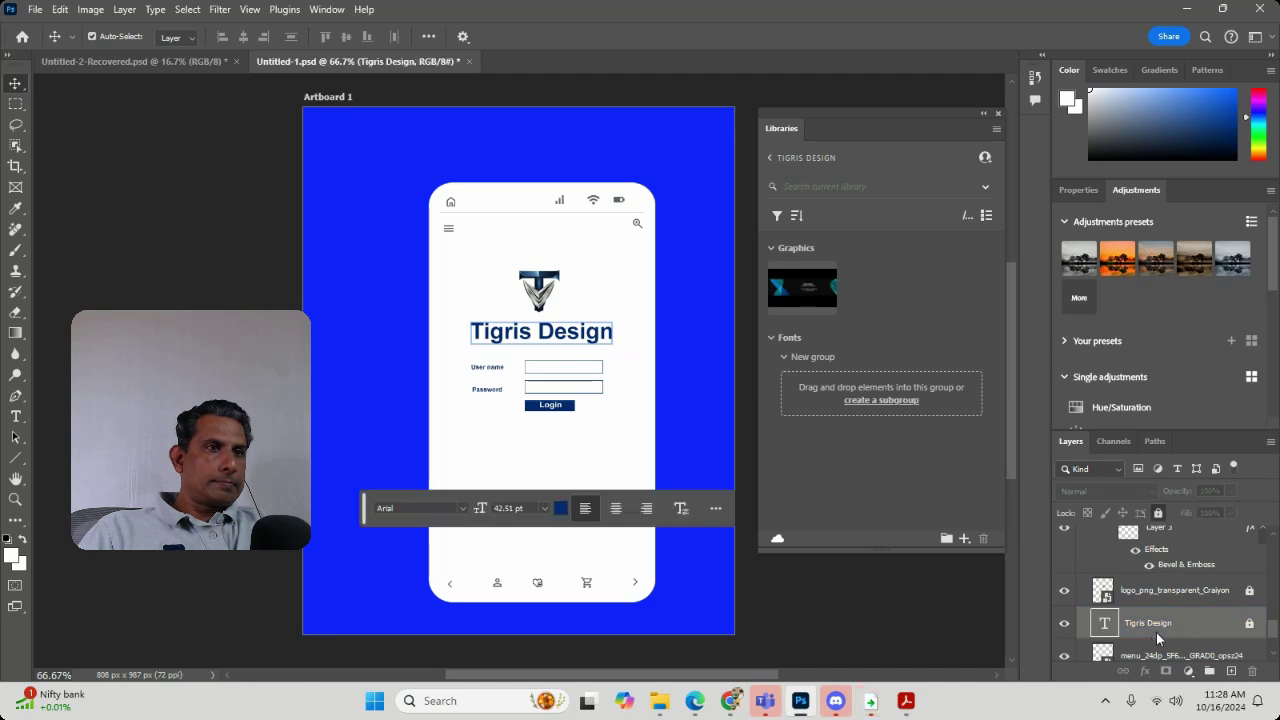
left_click(965, 539)
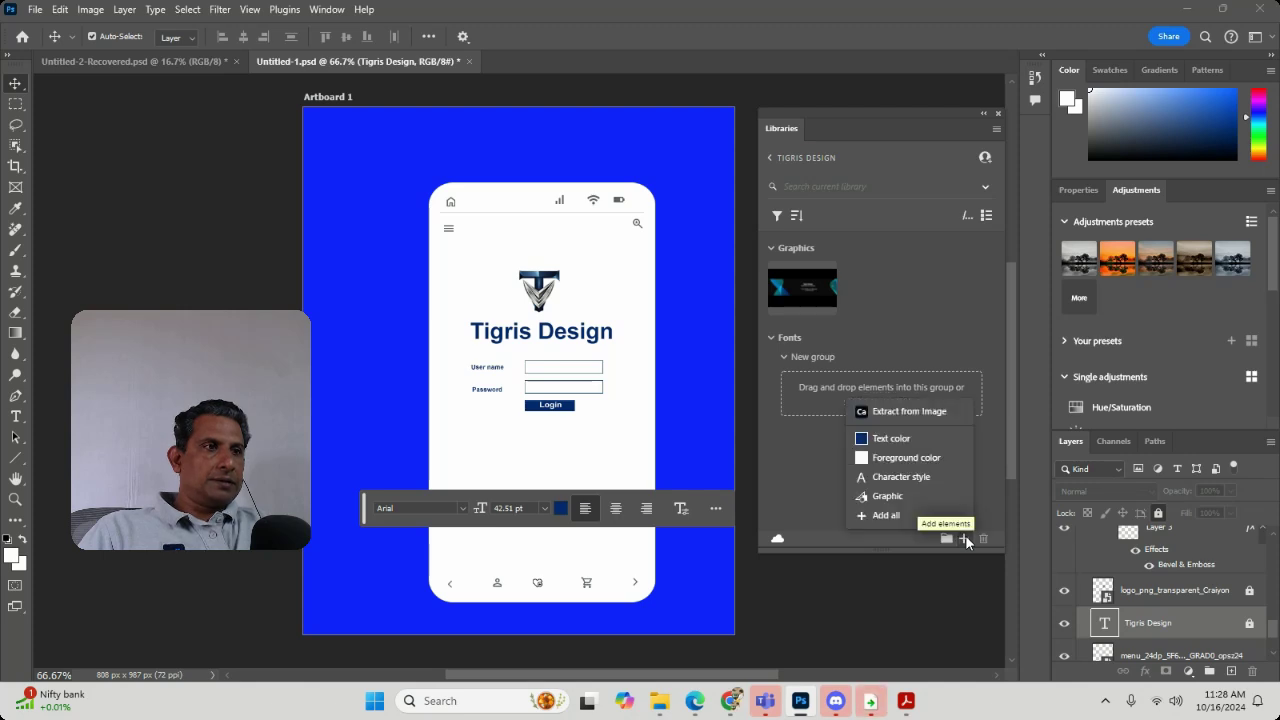
left_click(940, 476)
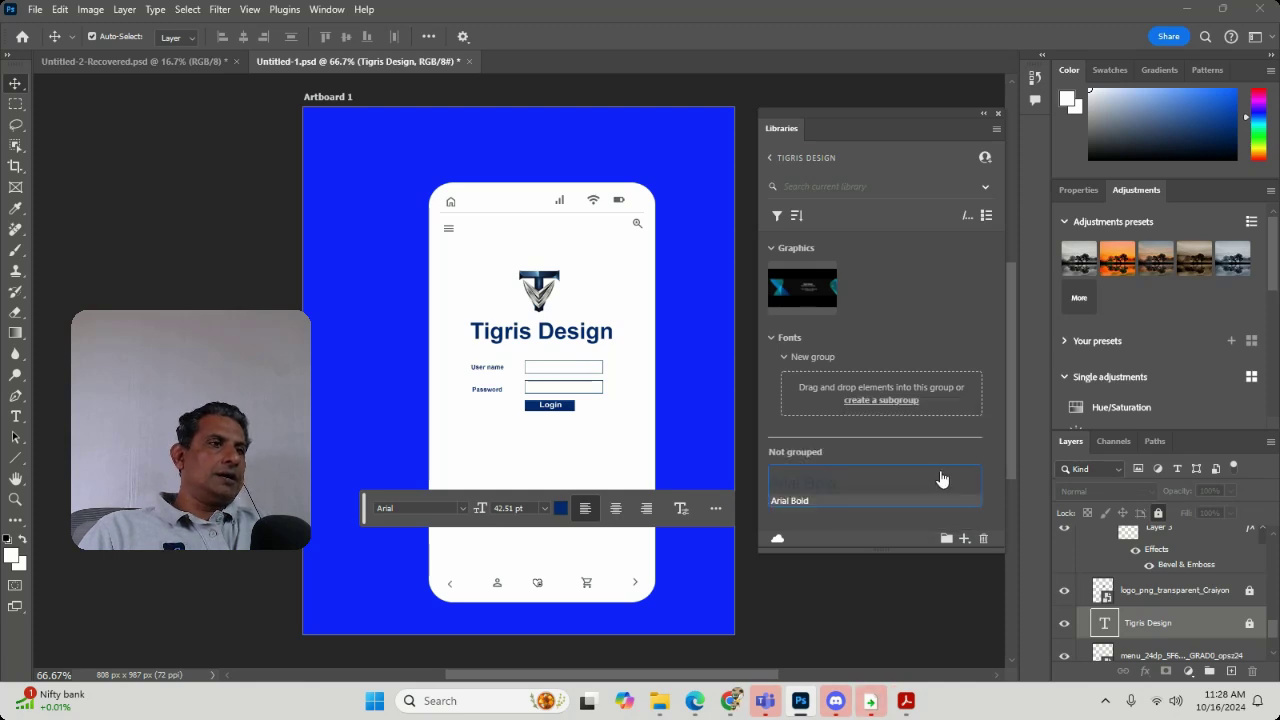
left_click(863, 520)
Select the User name and Password labels in turn to check their type settings.
left_click(485, 367)
left_click(498, 390, "shift")
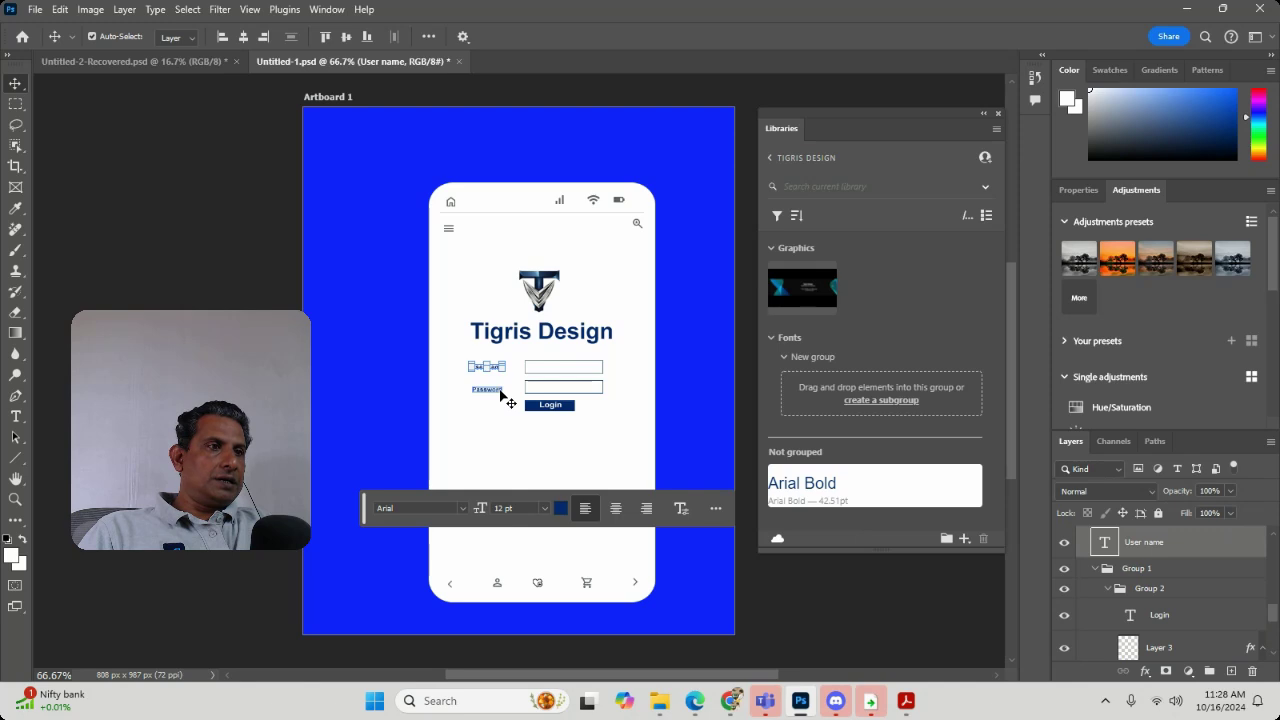
left_click(499, 390)
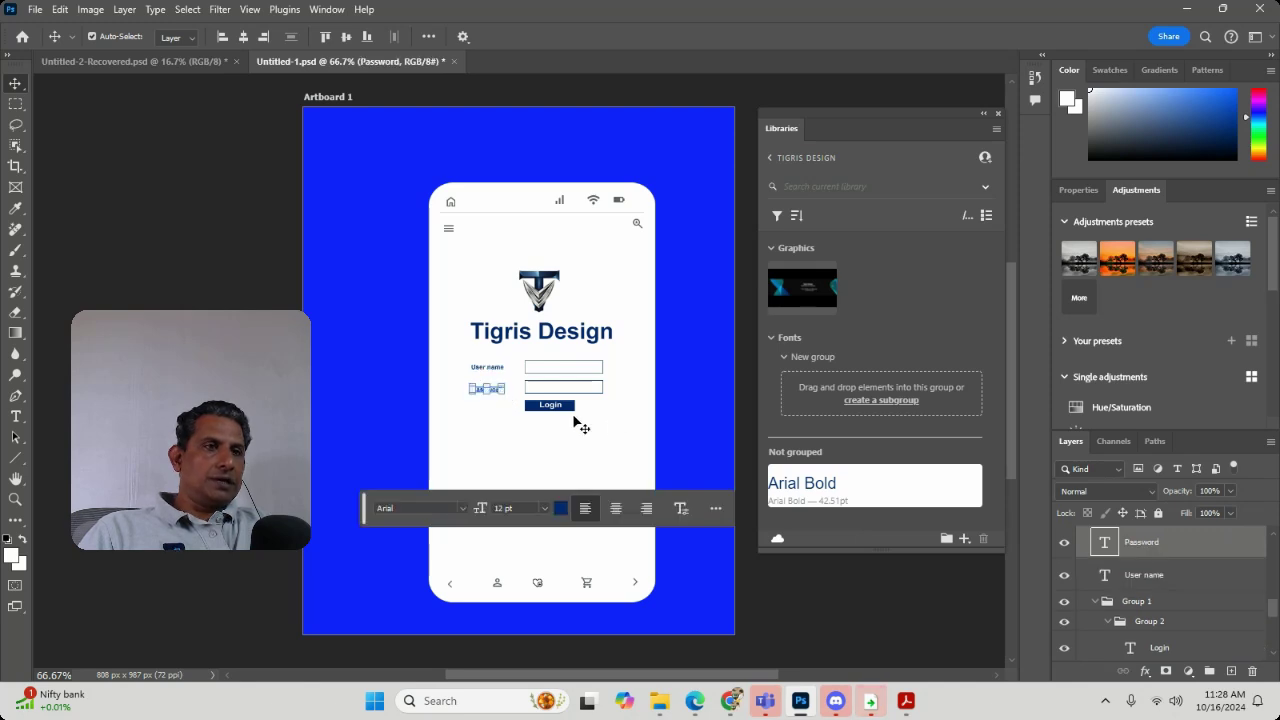
Locate the logo_png_transparent_Craiyon layer in the layer stack and unlock it.
left_click(536, 285)
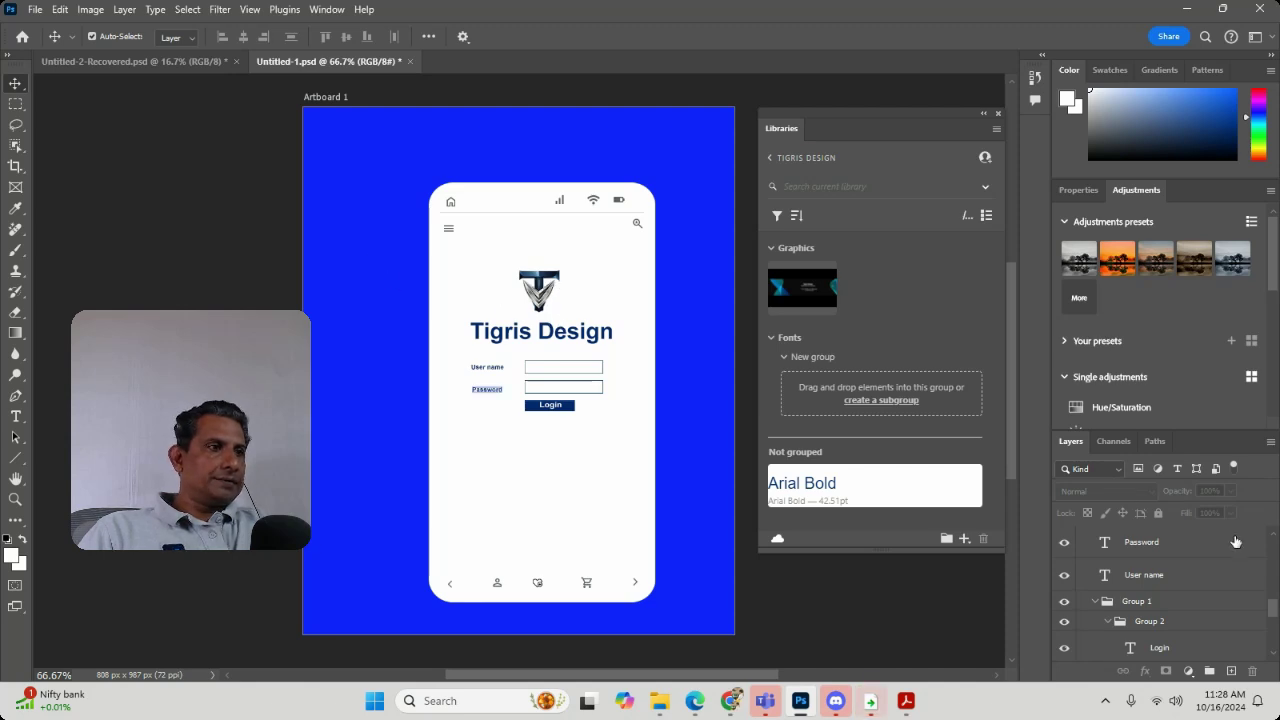
scroll(1200, 580, "down", 1)
left_click(1235, 541)
left_click(1245, 630)
scroll(1245, 618, "down", 1)
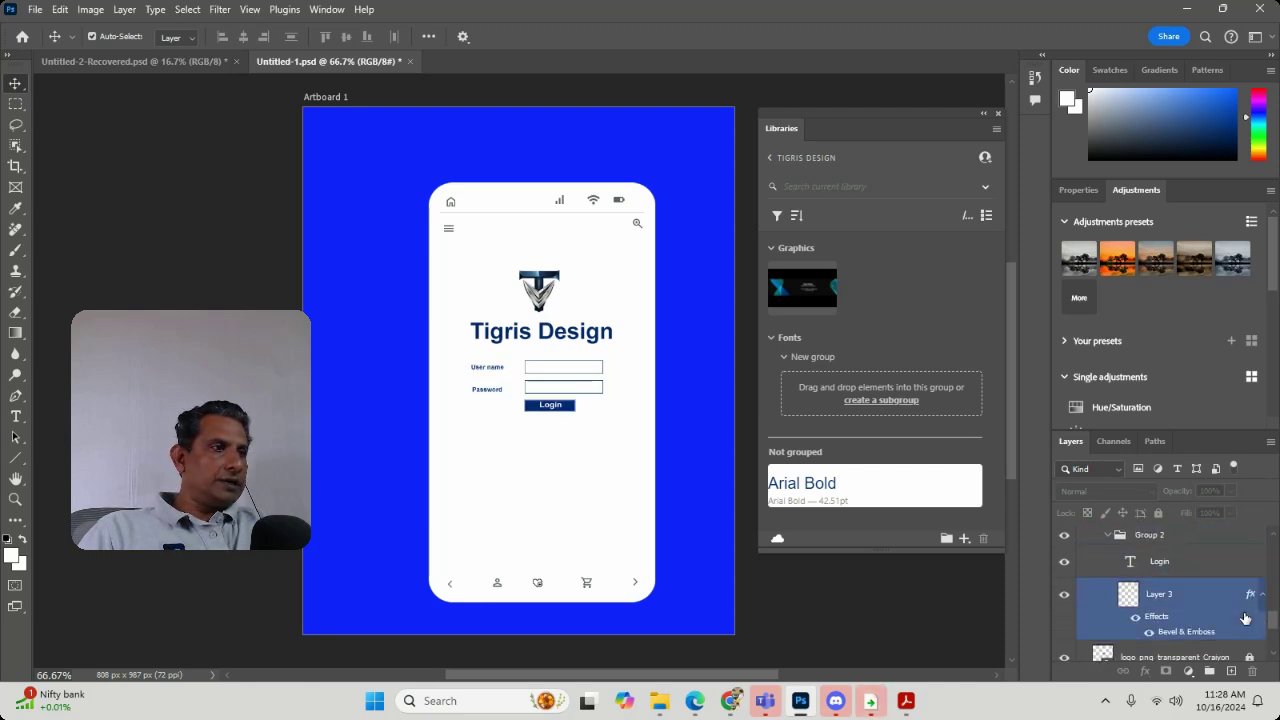
scroll(1245, 618, "down", 1)
left_click(1245, 618)
scroll(1246, 619, "down", 1)
left_click(1247, 620)
scroll(1225, 590, "up", 4)
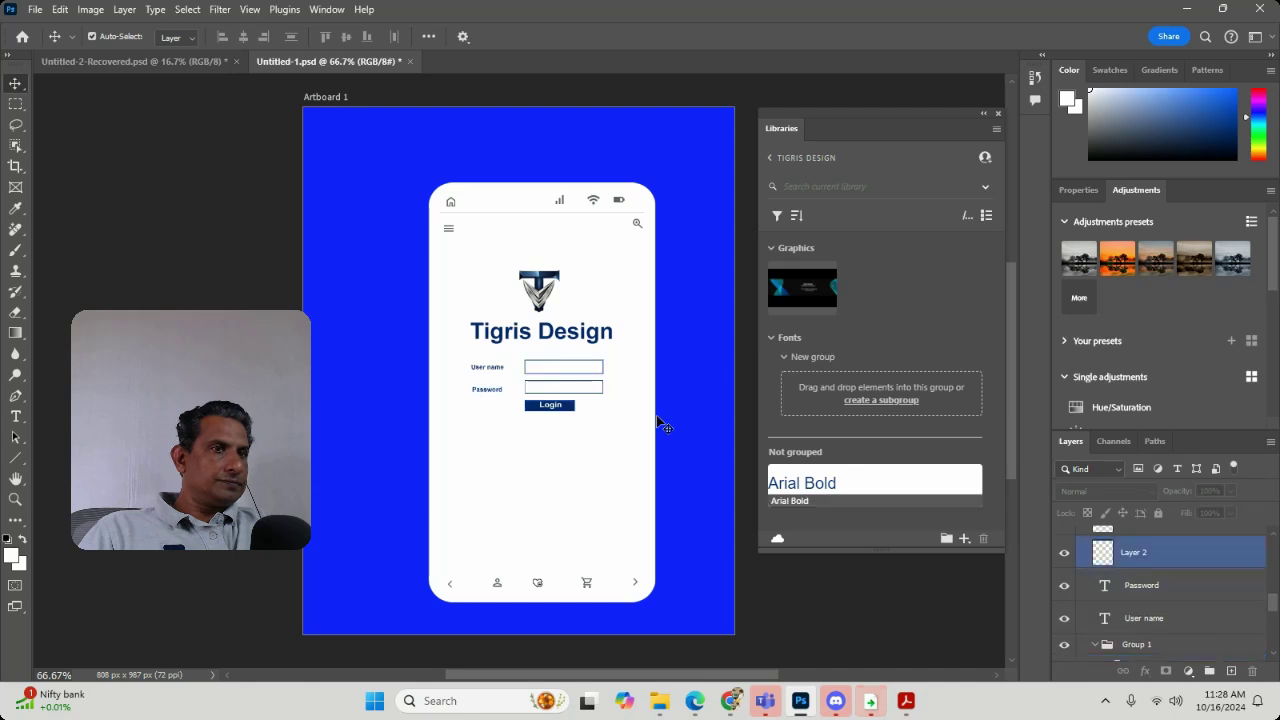
Select the logo above the title and add it as a graphic to the library's Graphics group, with the Fonts group collapsed.
right_click(514, 274)
left_click(545, 280)
scroll(550, 290, "up", 1)
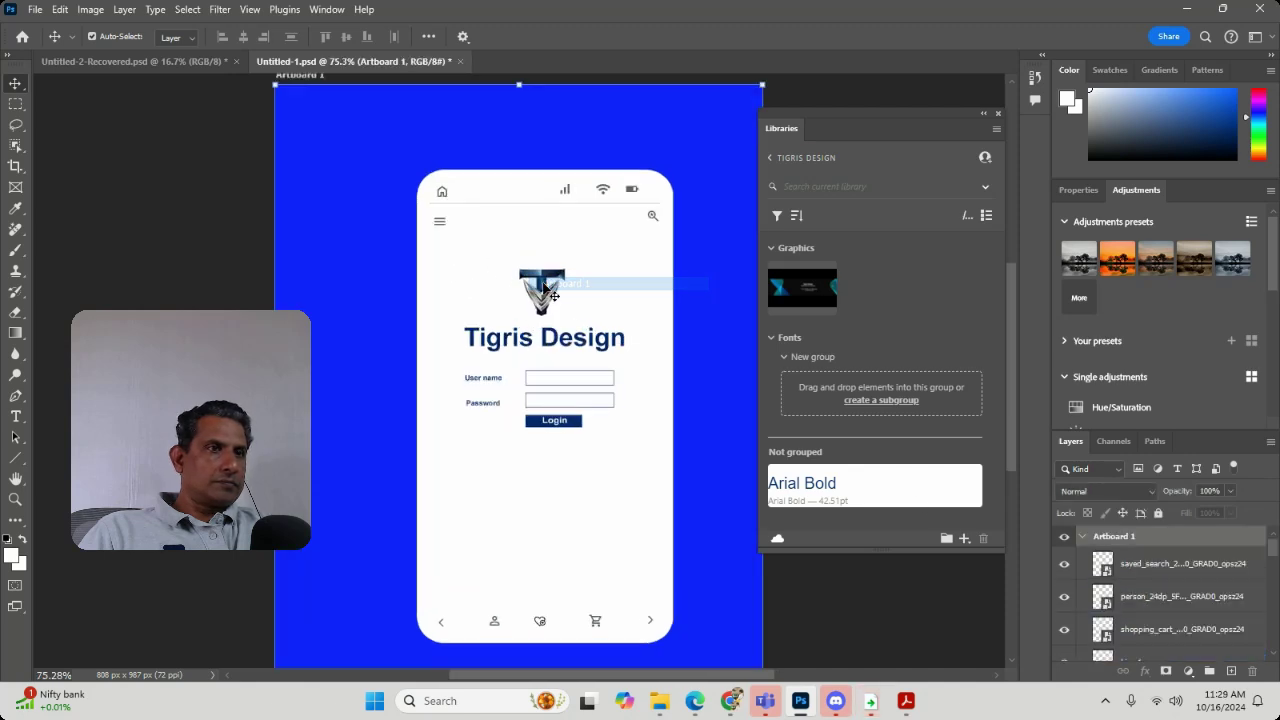
right_click(556, 298)
left_click(566, 309)
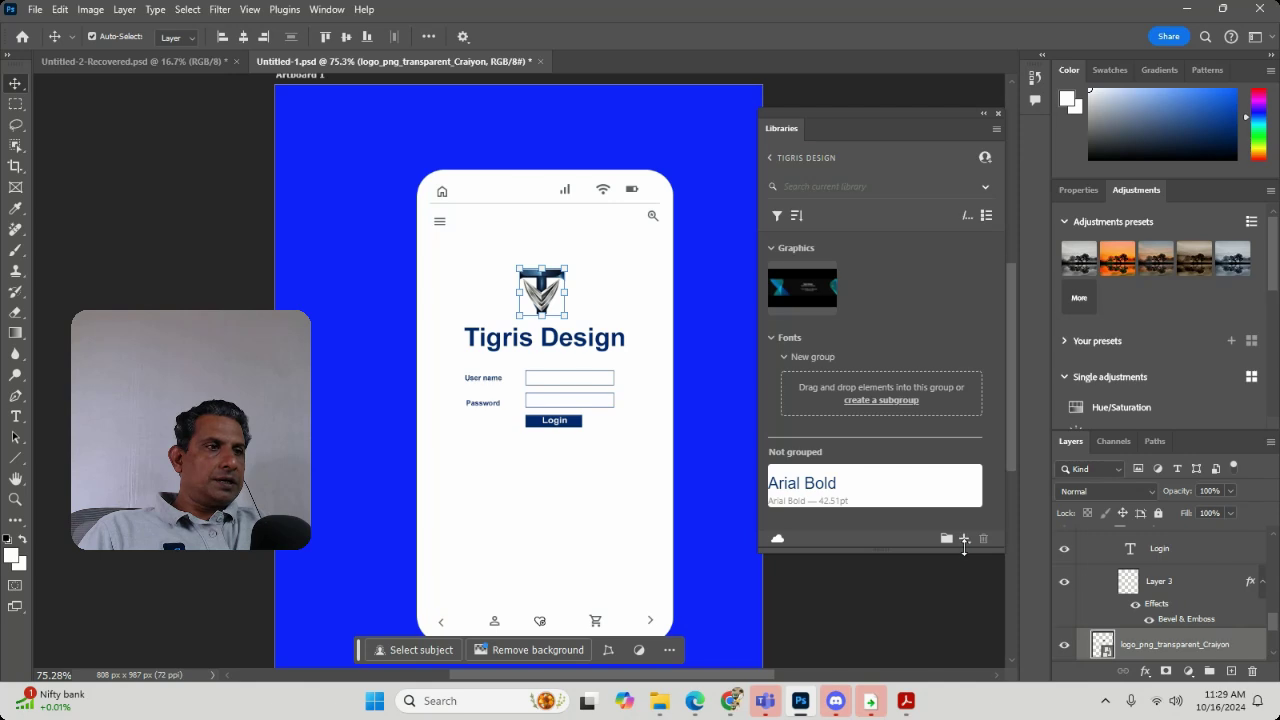
left_click(769, 338)
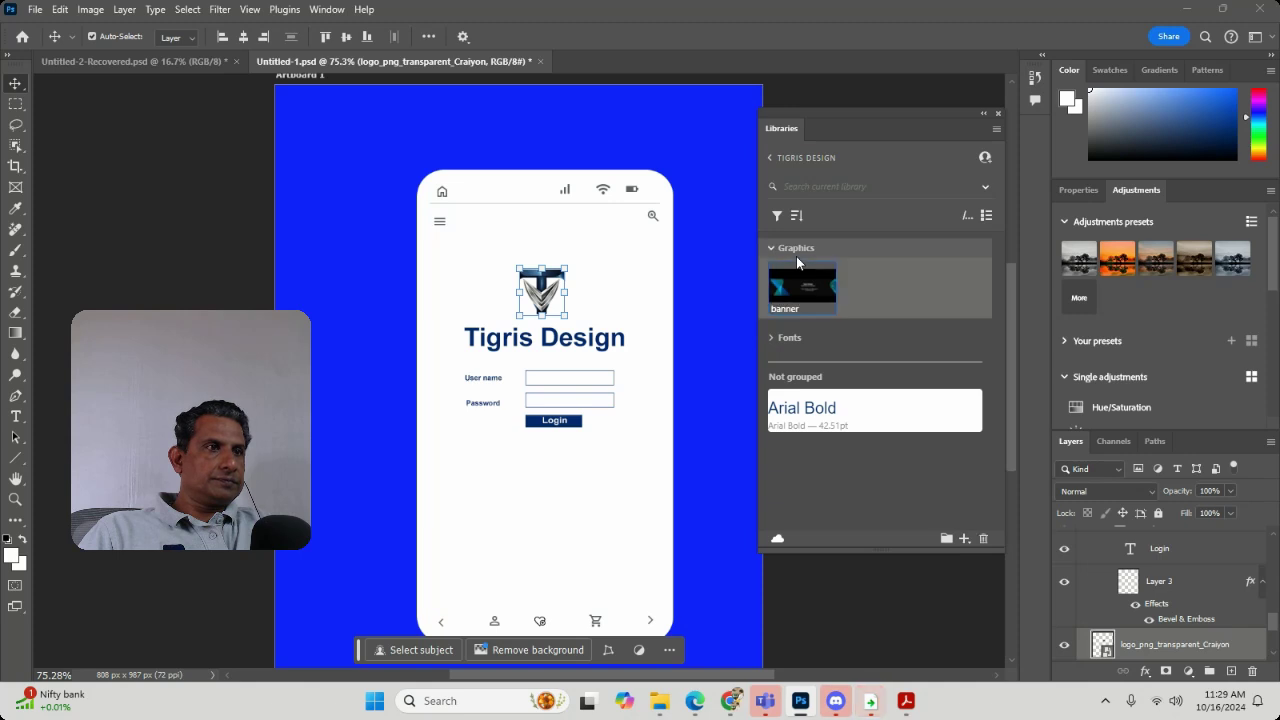
left_click(964, 538)
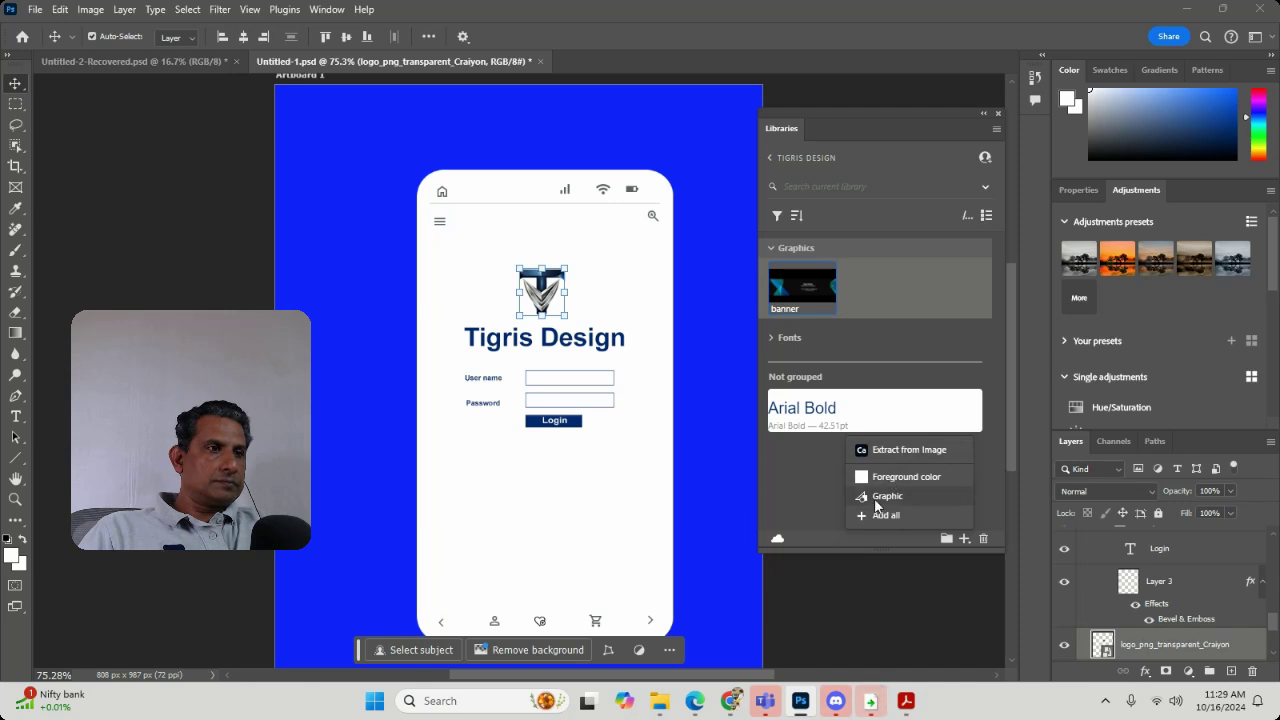
left_click(880, 496)
left_click_drag(882, 438, 836, 323)
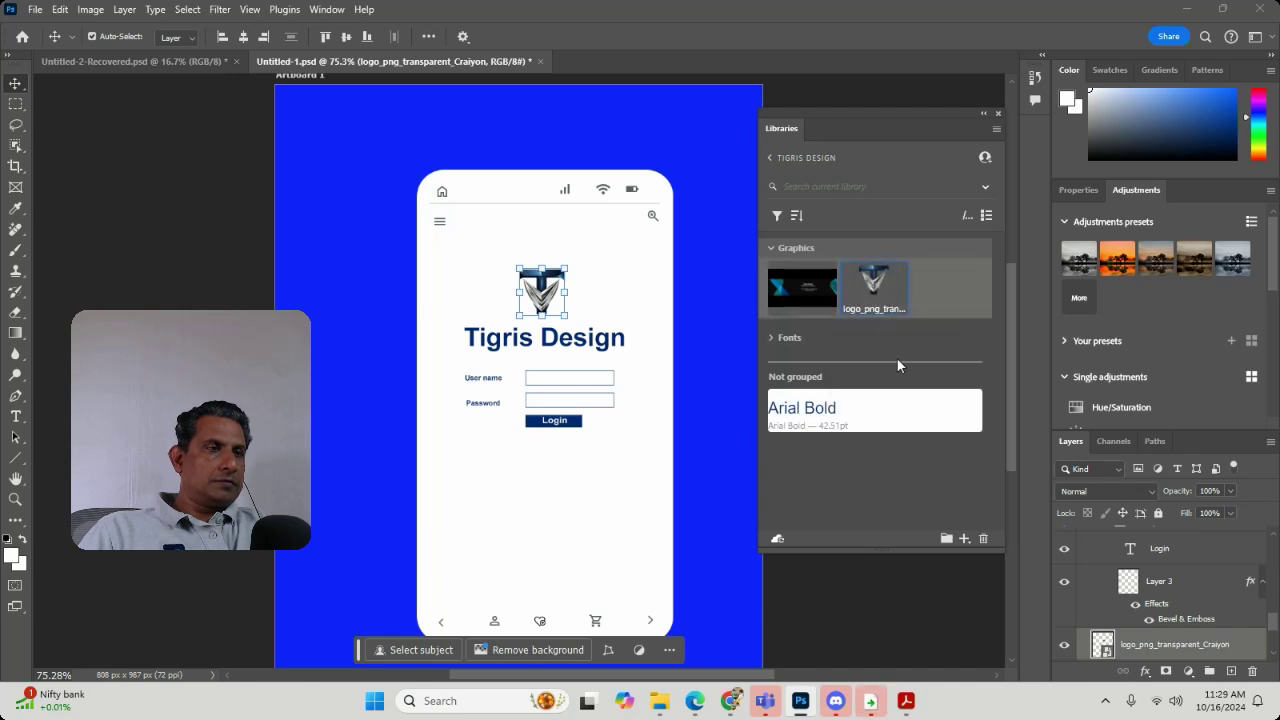
Group the home, signal, wifi and battery icons with the divider line at the top of the phone screen.
left_click(566, 356)
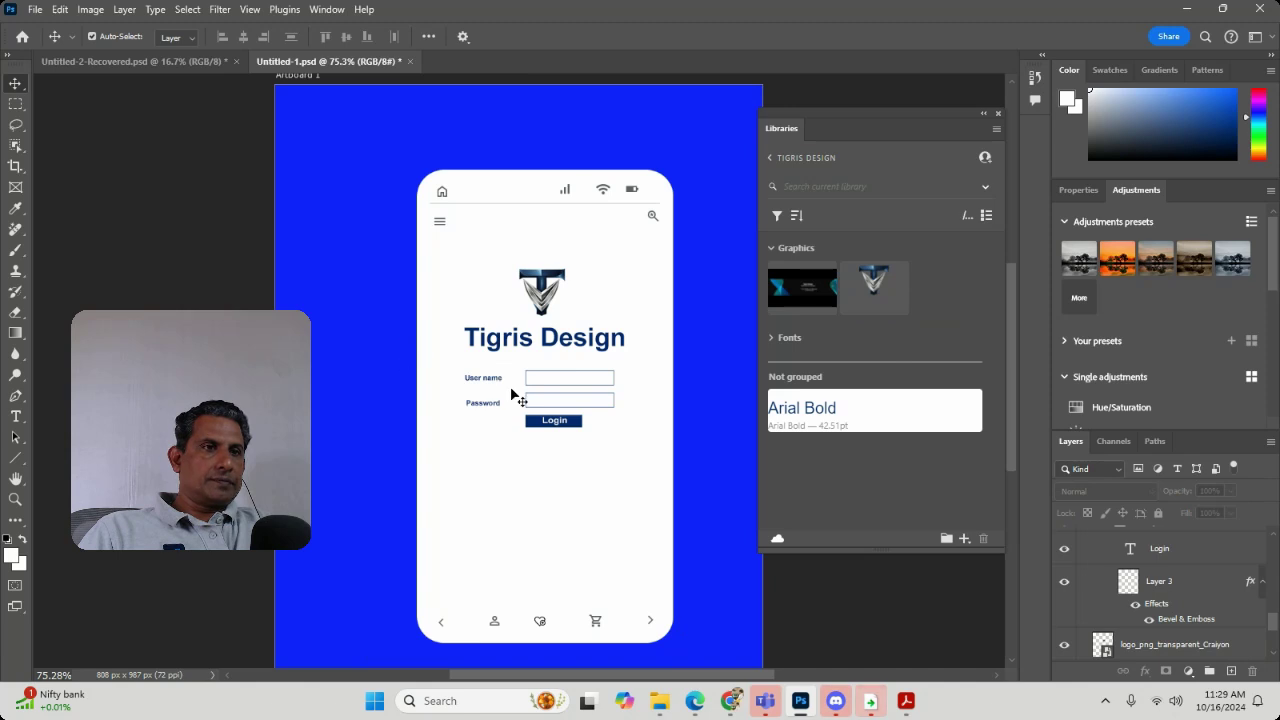
left_click(470, 378)
left_click(392, 350)
left_click_drag(370, 153, 703, 212)
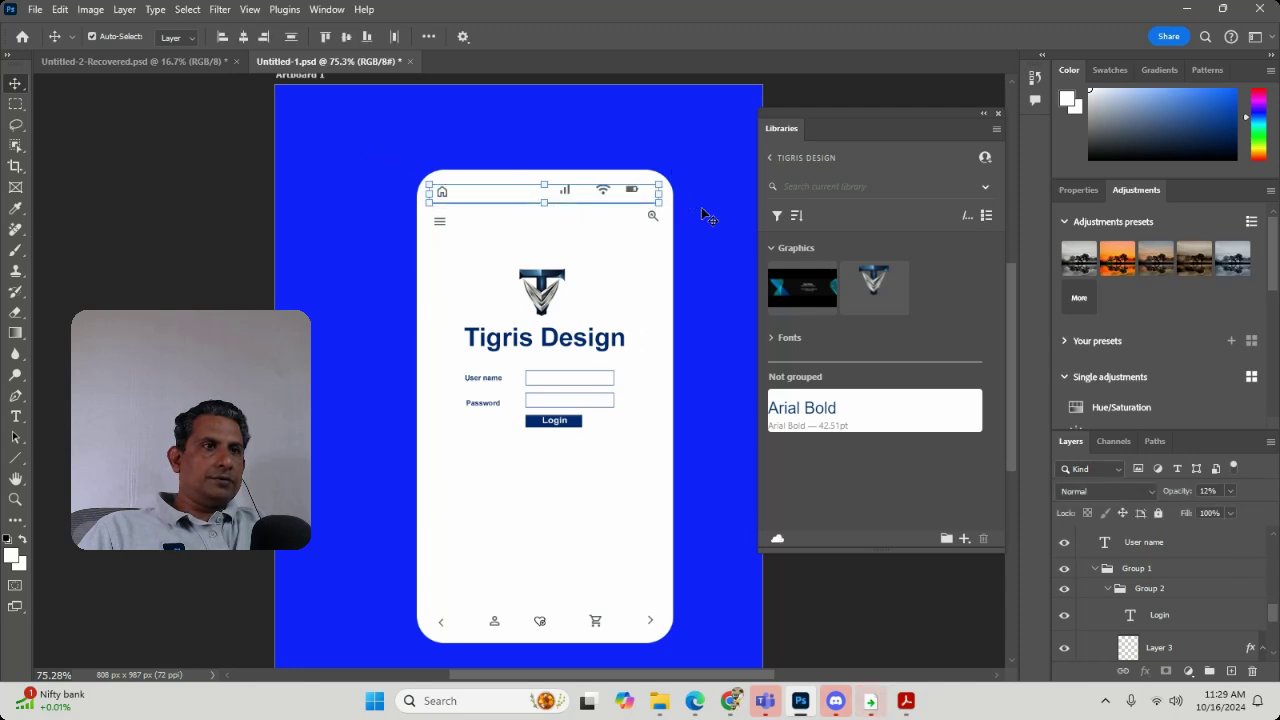
right_click(574, 200)
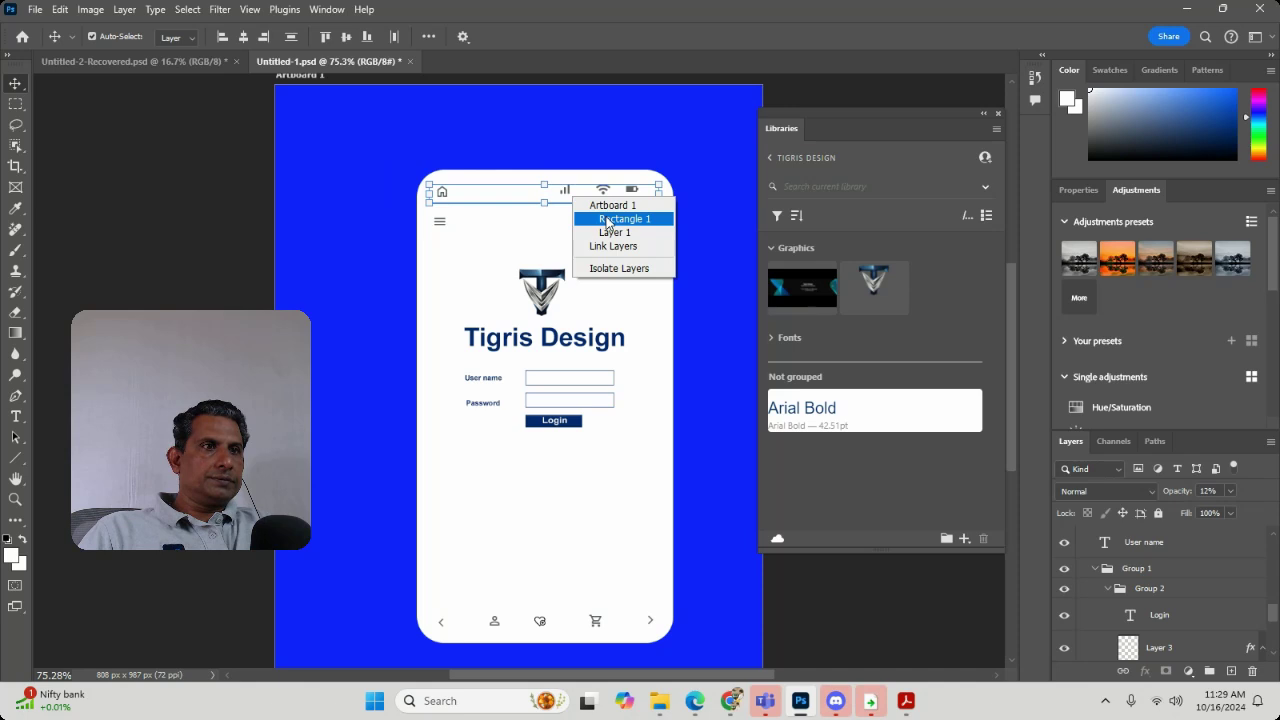
left_click(696, 130)
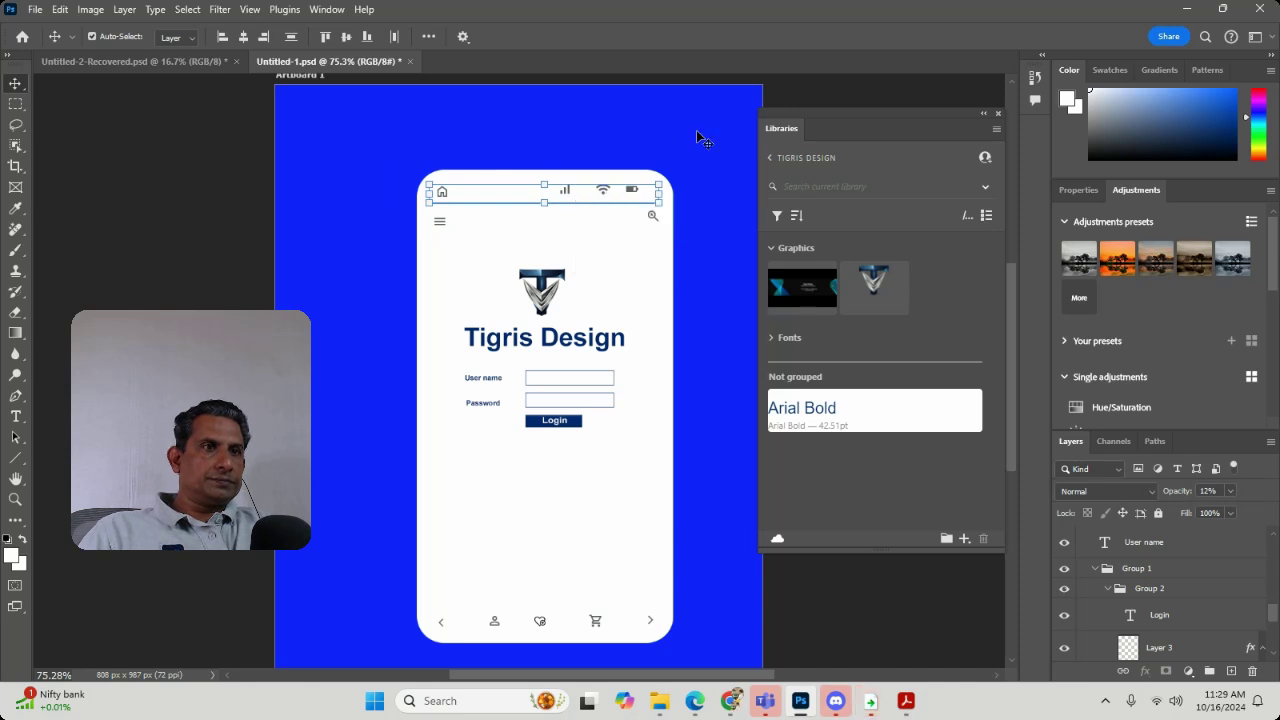
key("ctrl")
left_click(645, 162, "ctrl")
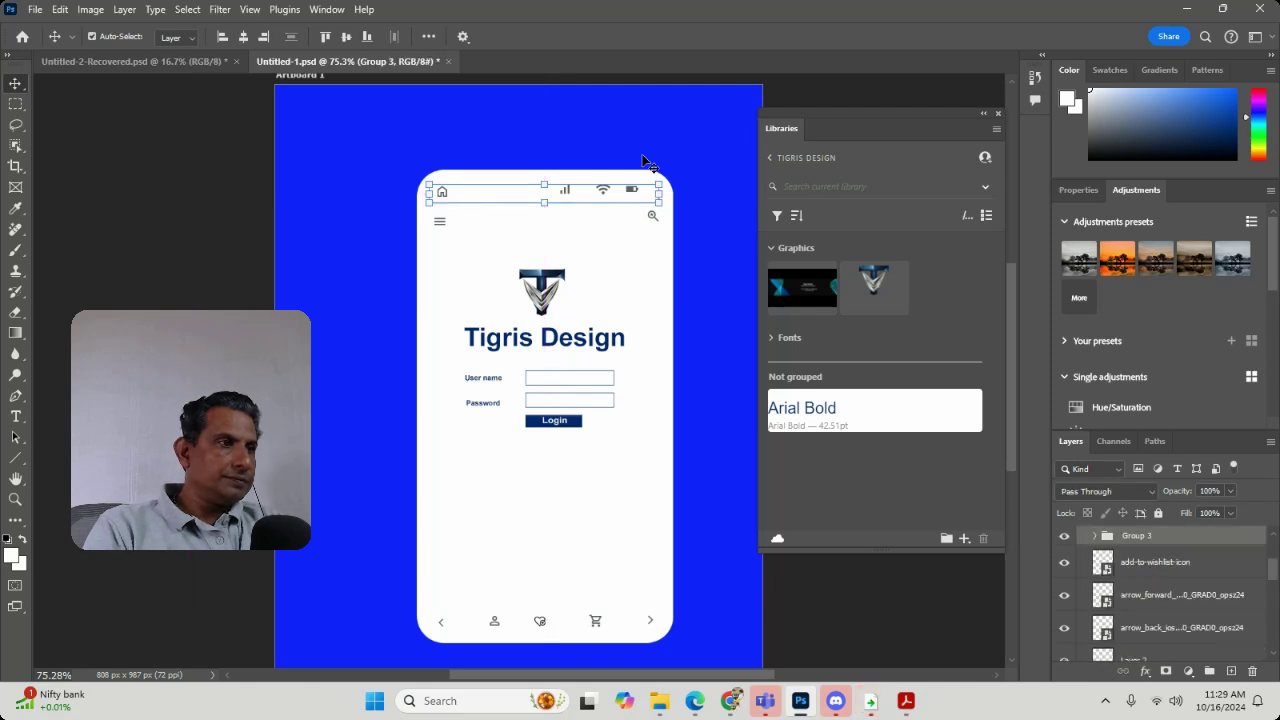
Add the status bar group to the library, saving its PNG in Downloads, and move the new element into the Graphics group.
left_click_drag(1136, 537, 962, 511)
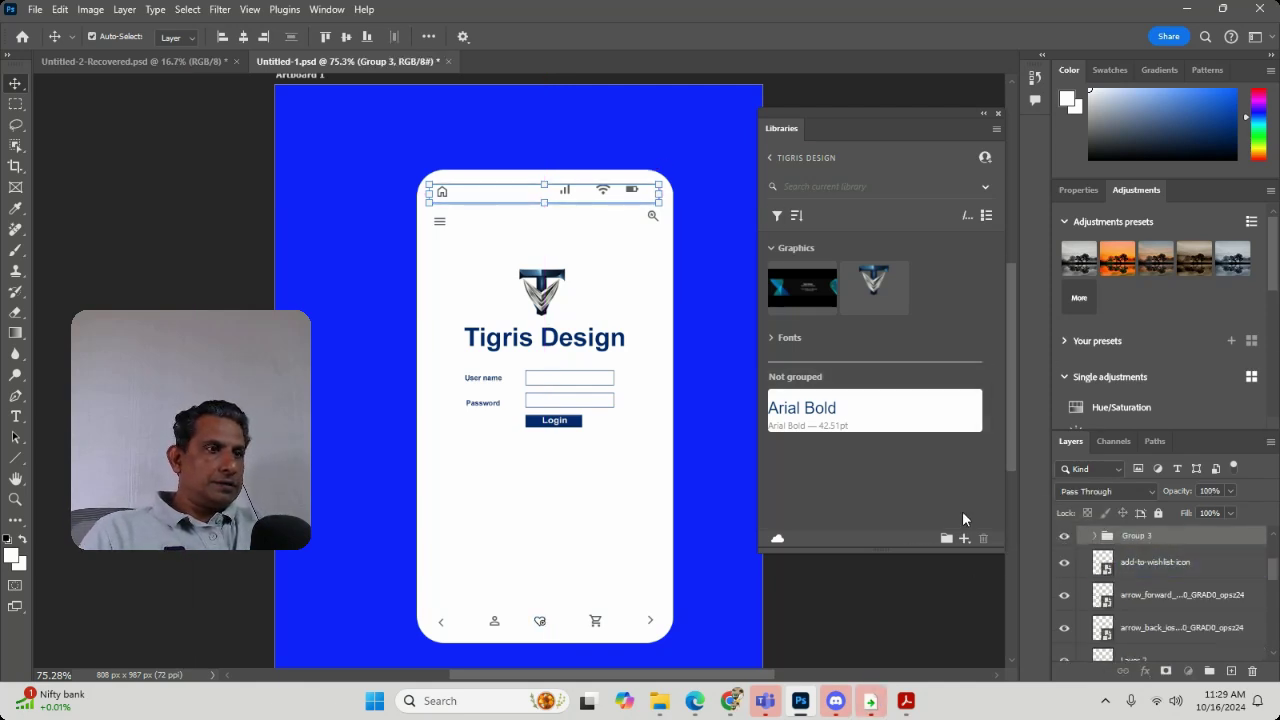
key("ctrl+shift+s")
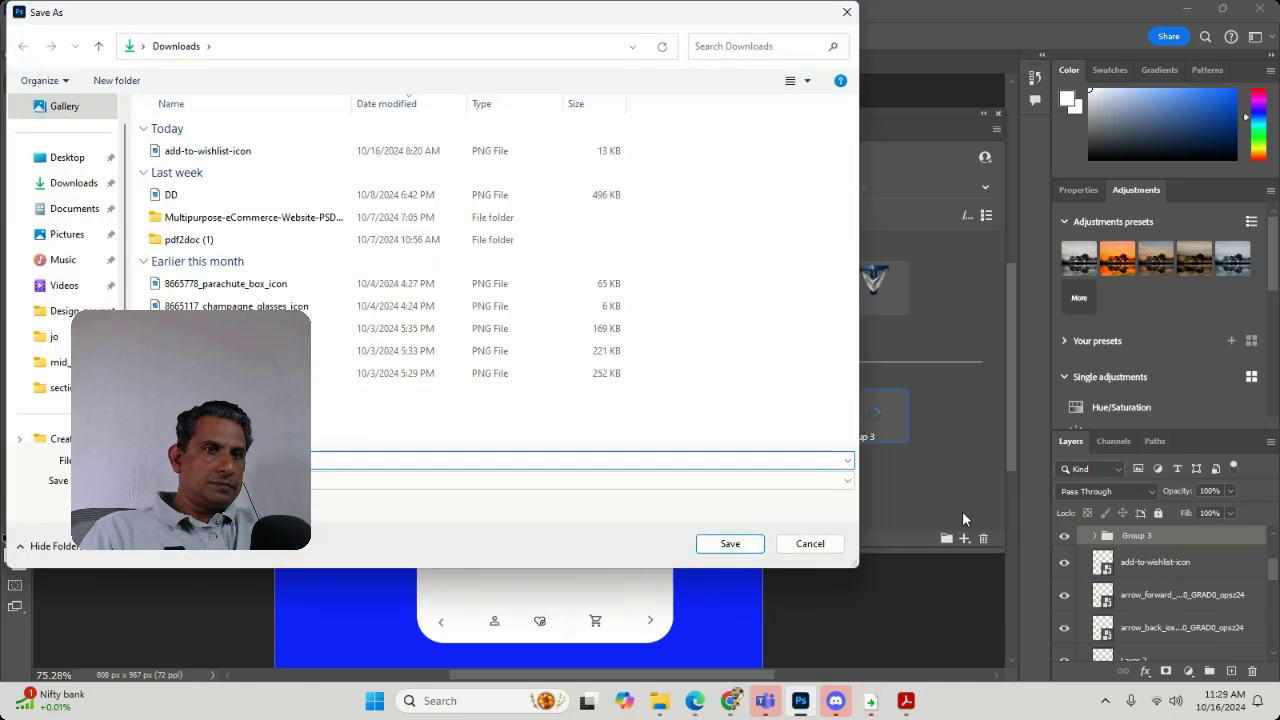
left_click(749, 543)
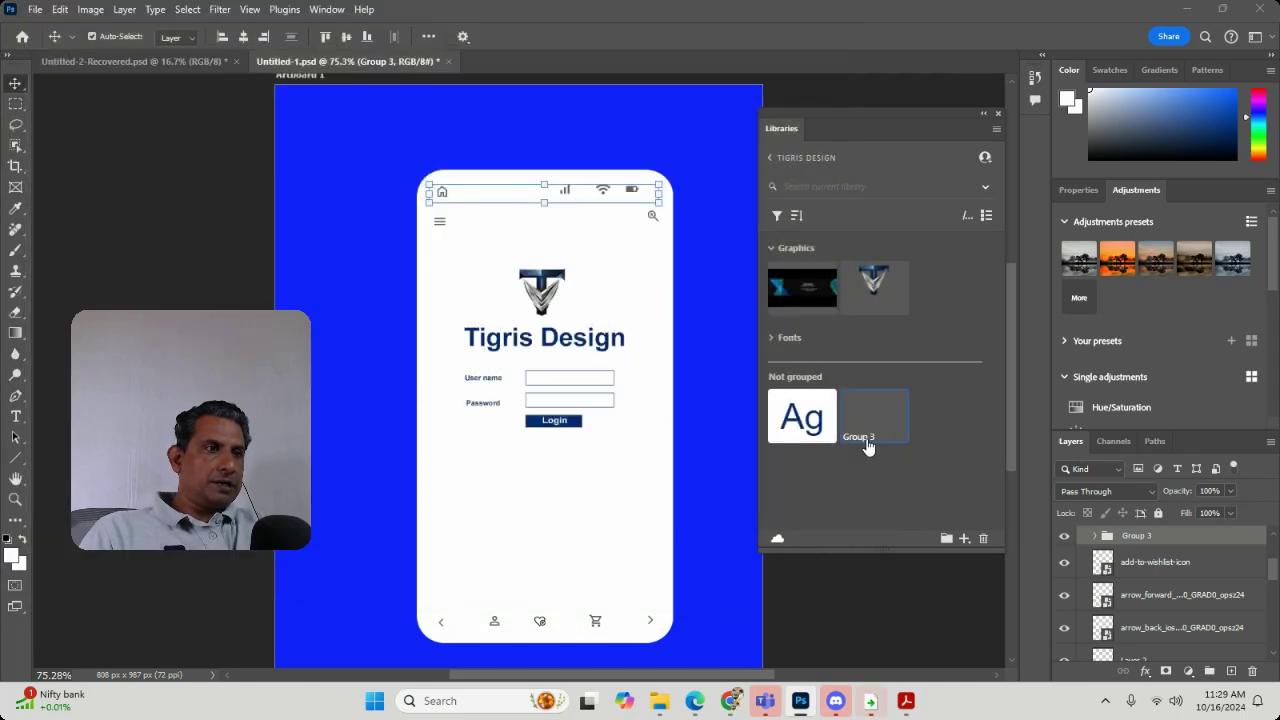
left_click_drag(892, 427, 935, 270)
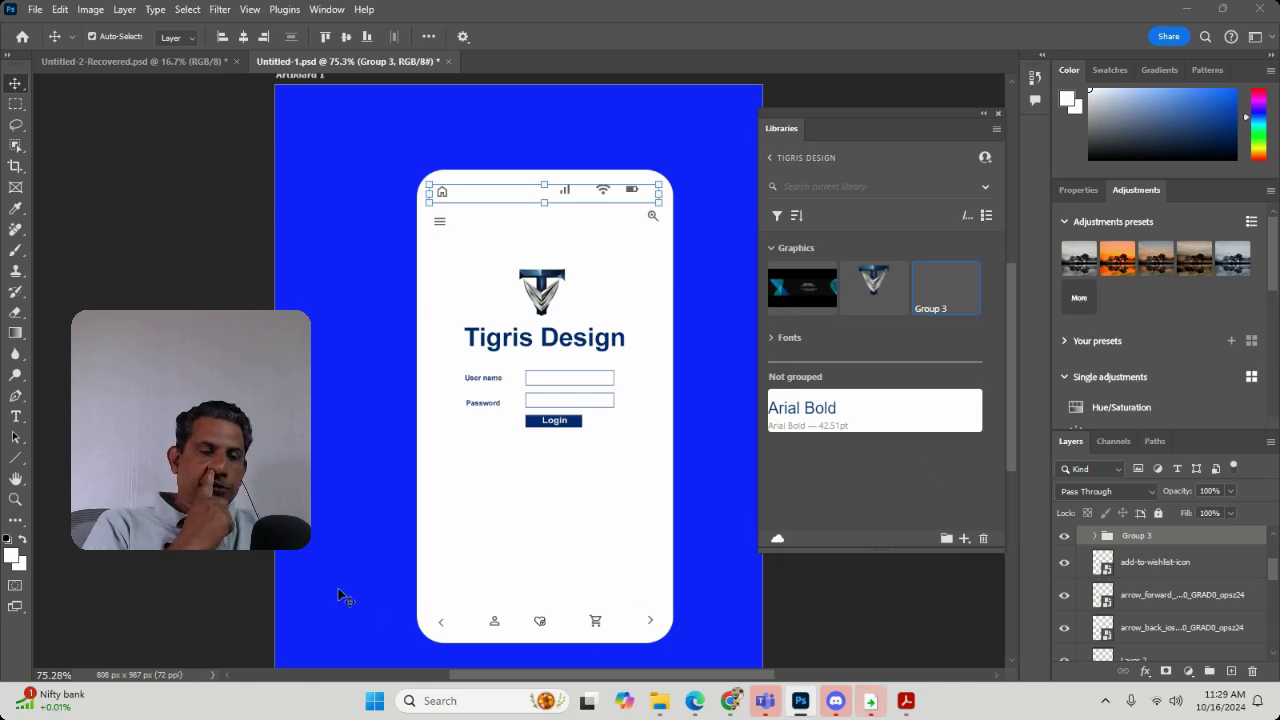
Group the phone screen's bottom navigation icons and try to add the group to the library, saving its PNG in Downloads.
left_click_drag(336, 586, 688, 651)
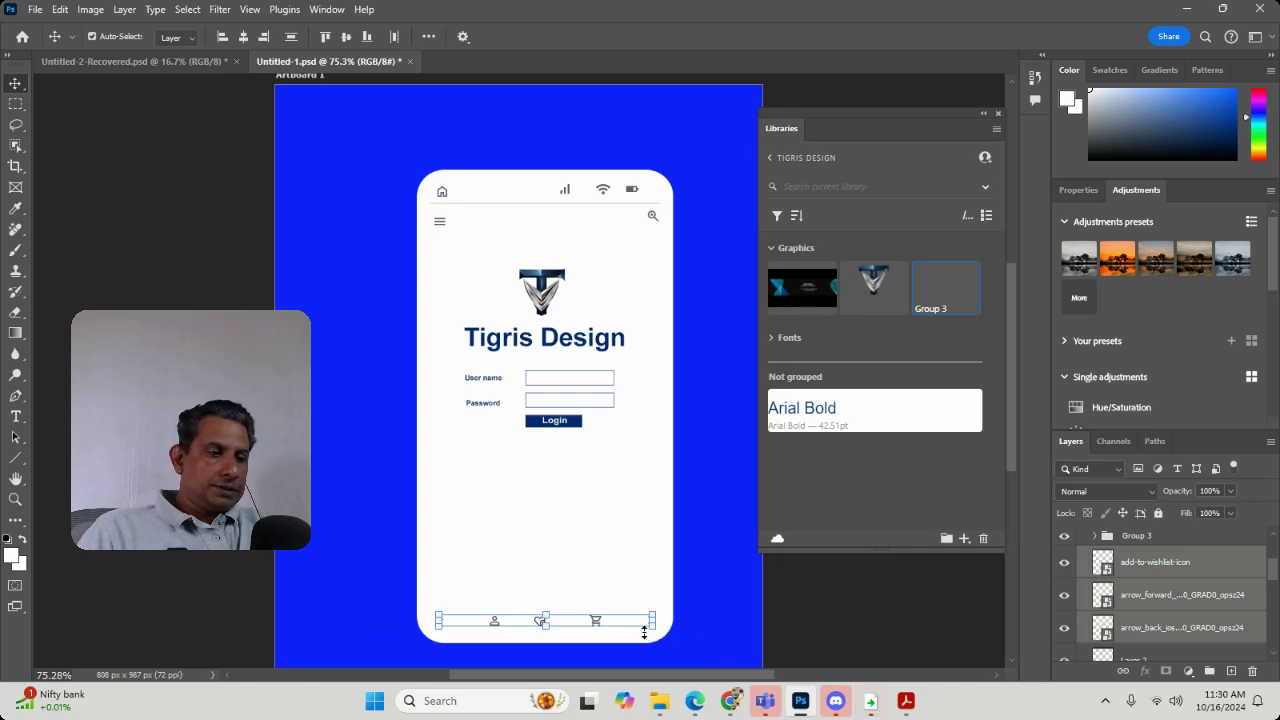
key("ctrl+g")
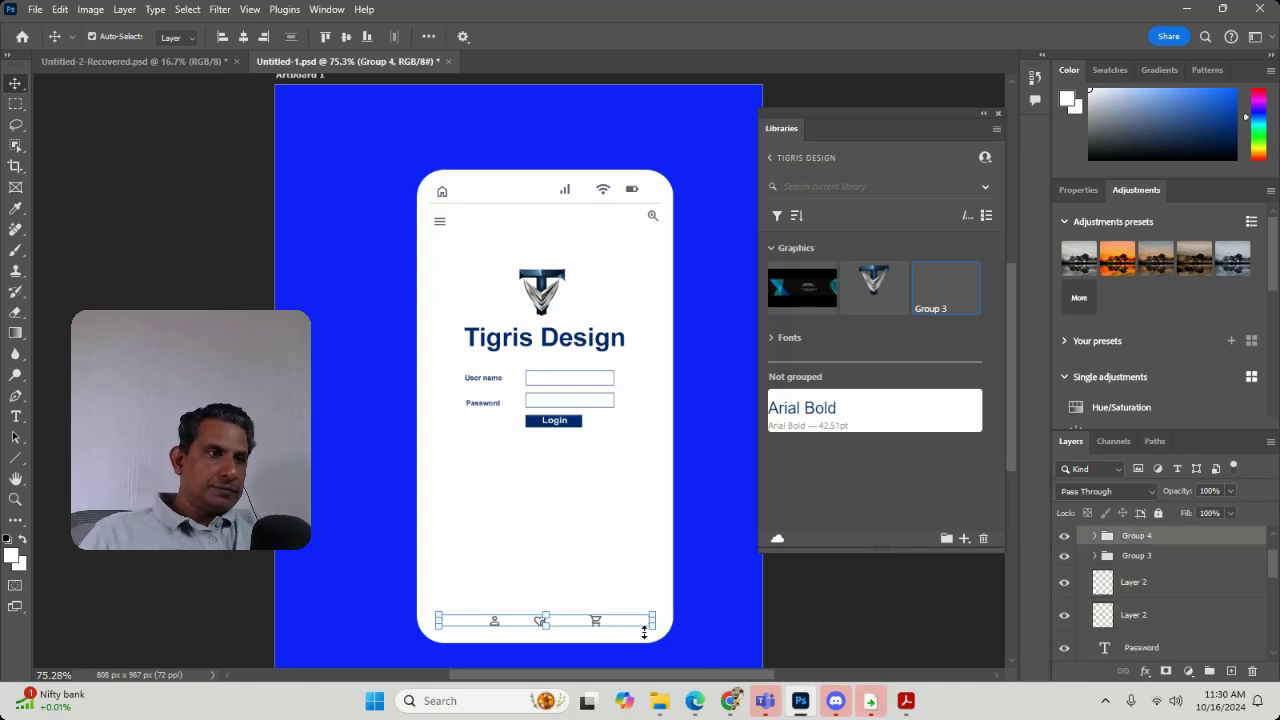
left_click_drag(1100, 538, 876, 317)
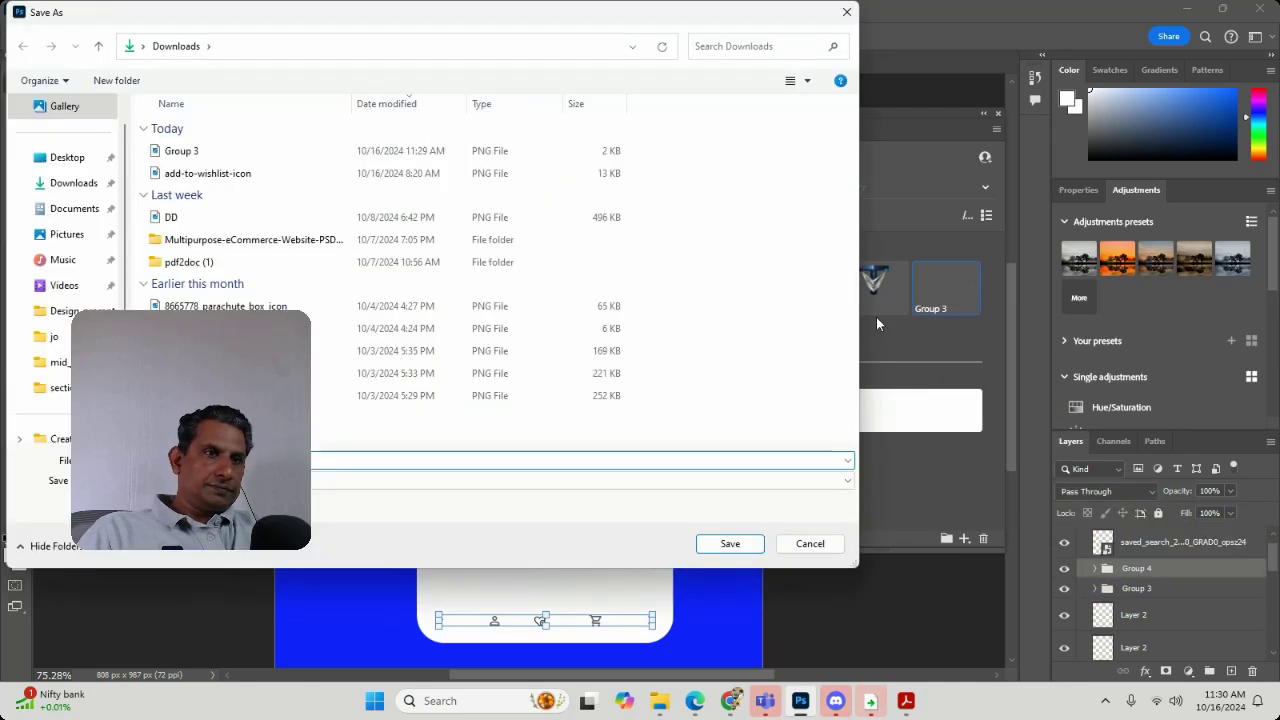
left_click(730, 543)
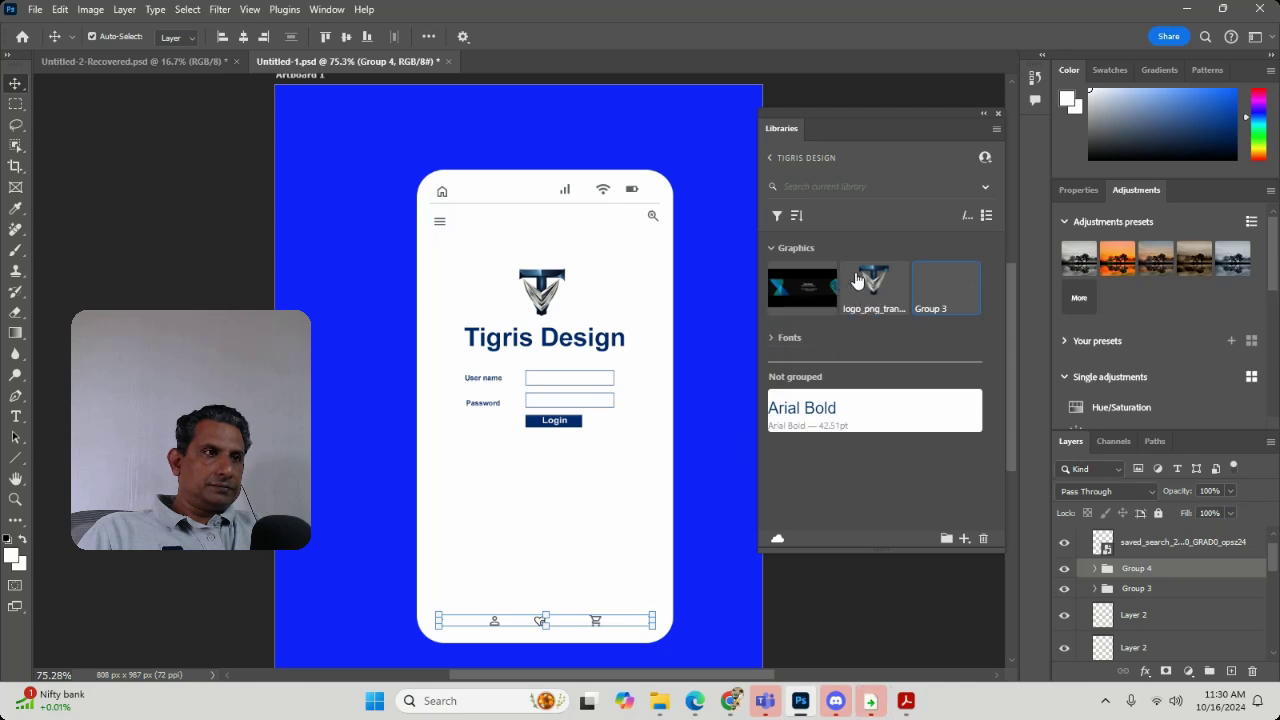
Try again to add the navigation icon group to the library, replacing Group 4.png in Downloads.
left_click_drag(1136, 568, 966, 541)
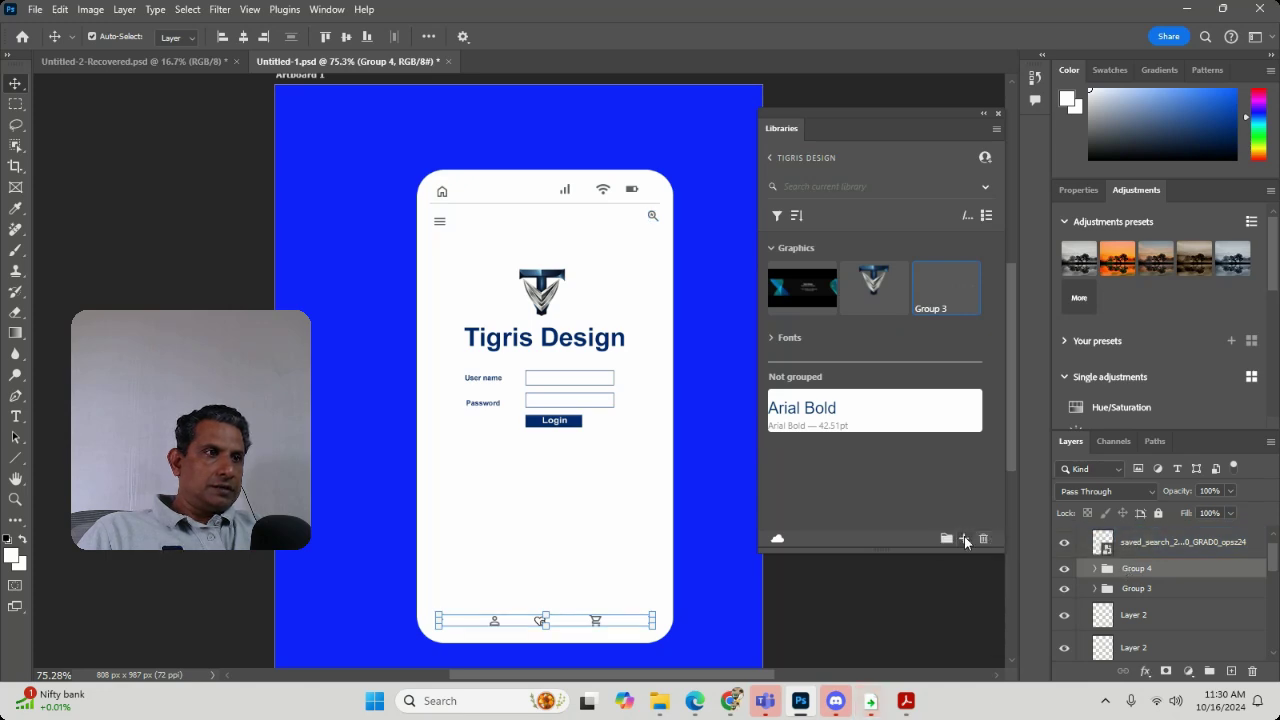
left_click(730, 543)
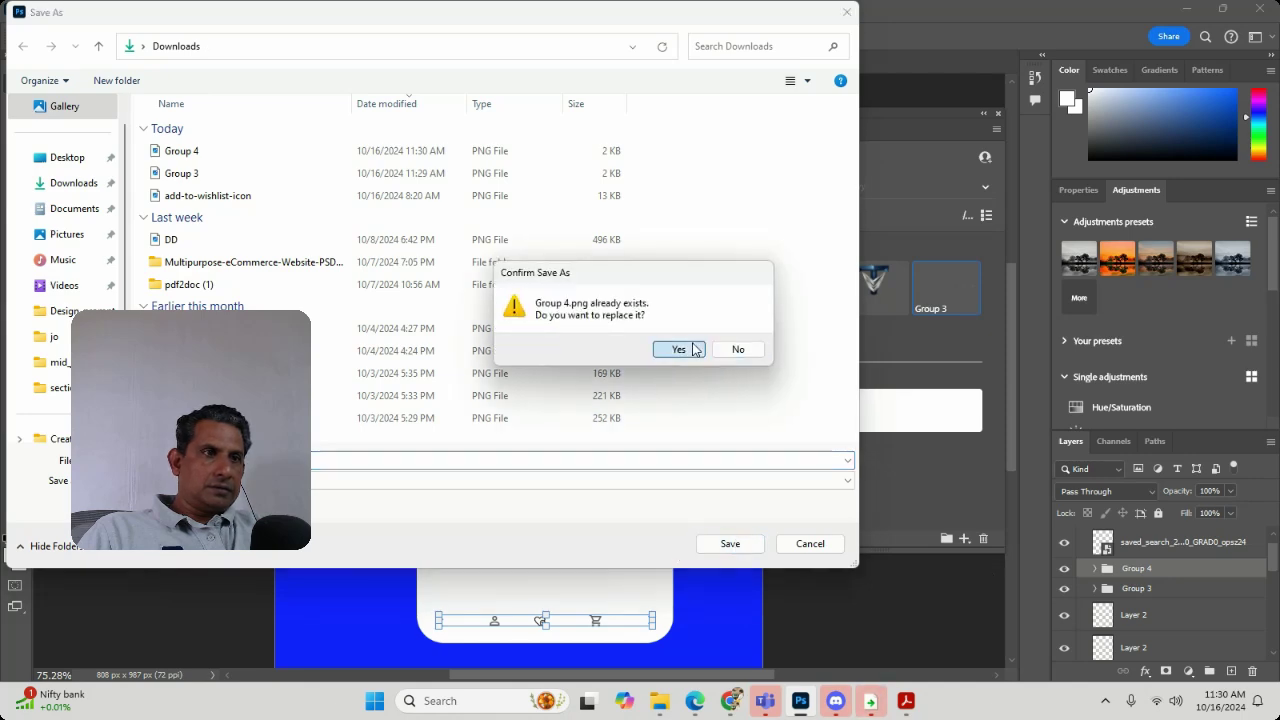
left_click(678, 349)
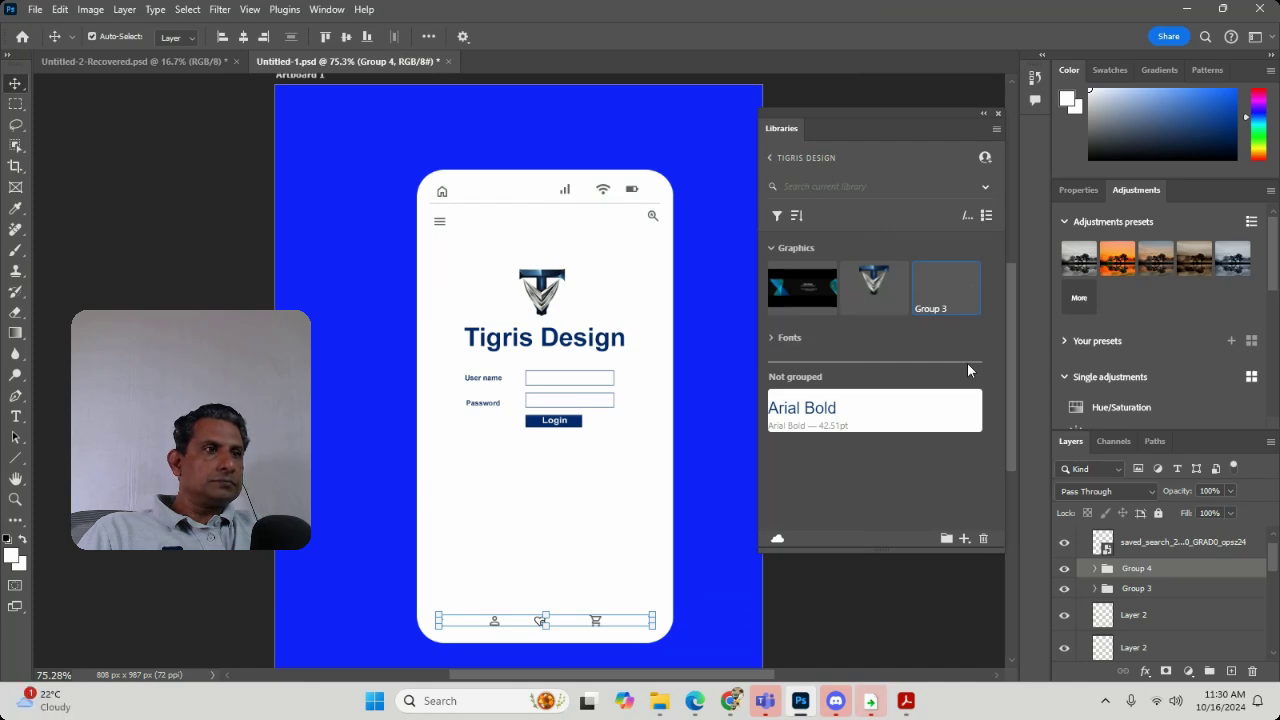
Look through the library's elements, expanding and collapsing the Fonts group.
mouse_move(1009, 416)
left_mouse_down()
mouse_move(1015, 441)
mouse_move(1008, 391)
left_mouse_up()
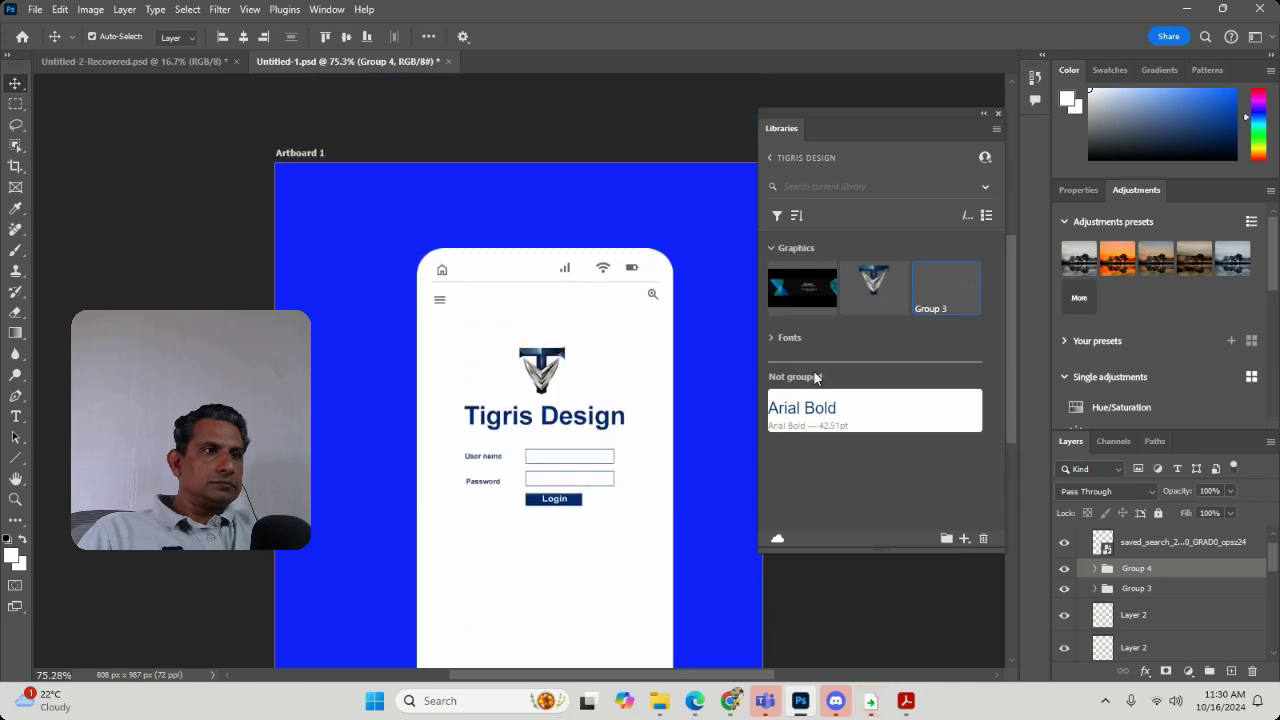
left_click(772, 338)
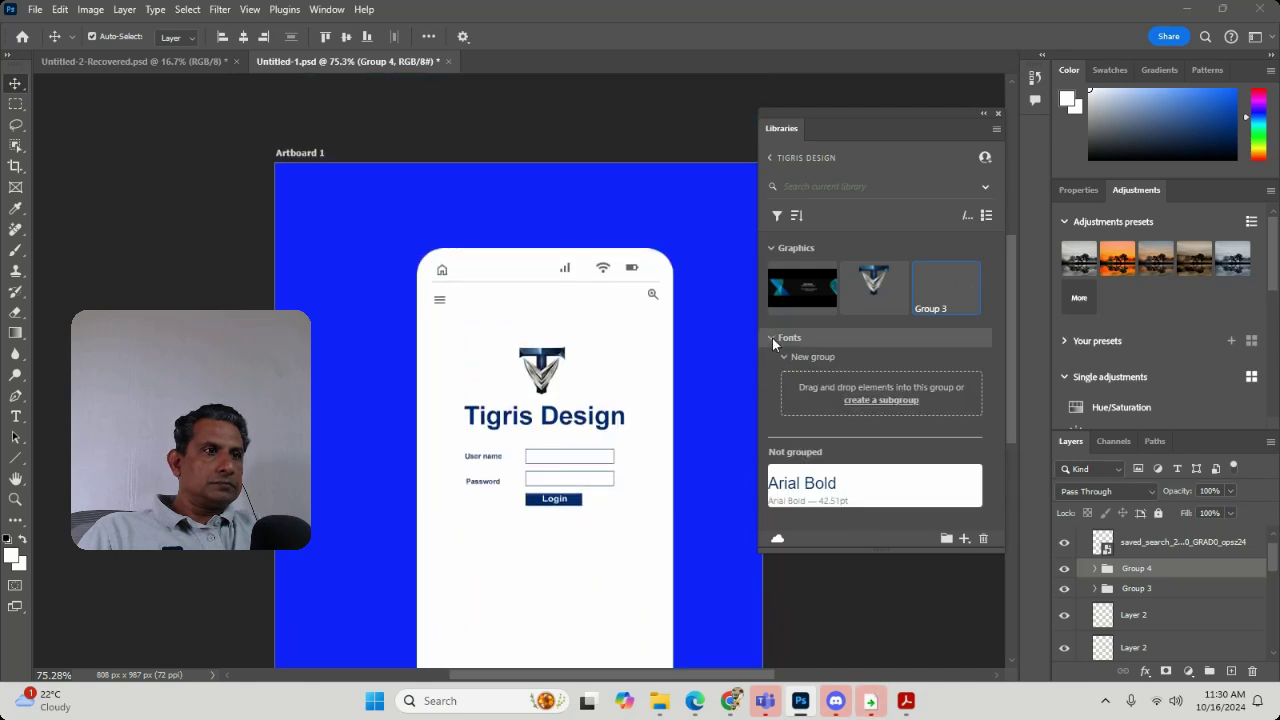
left_click(772, 338)
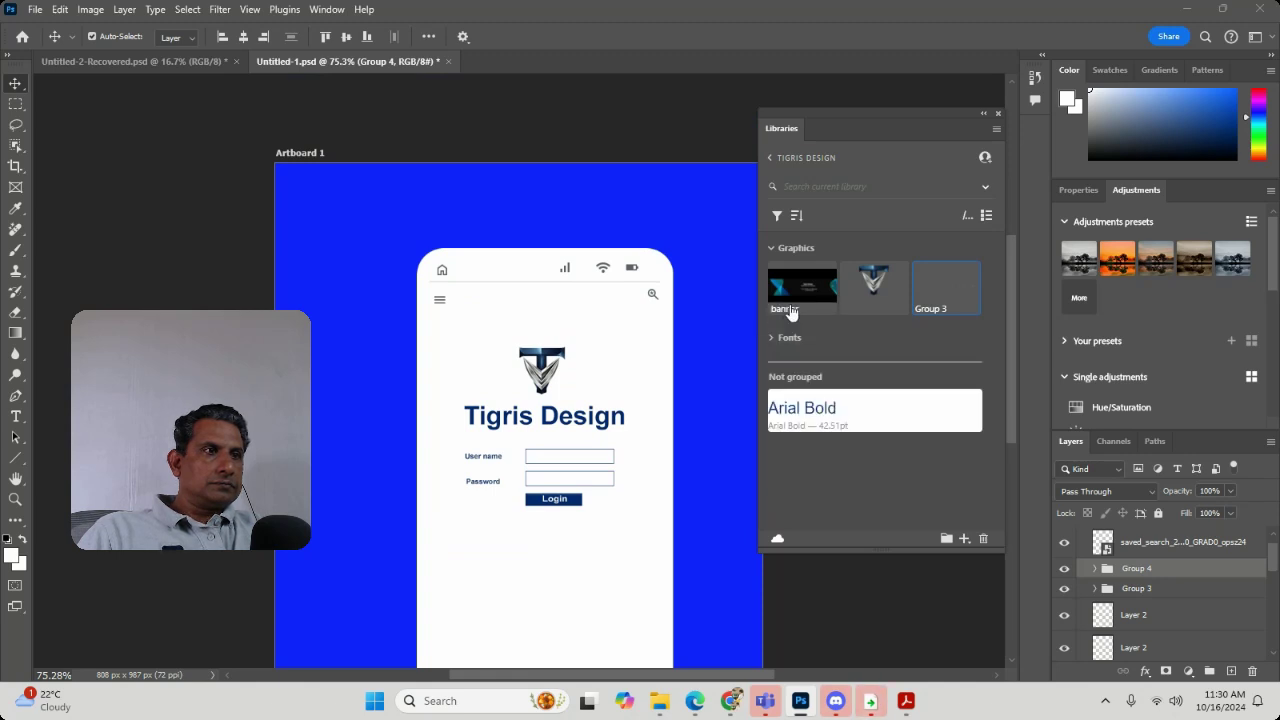
left_click(773, 250)
left_click(773, 250)
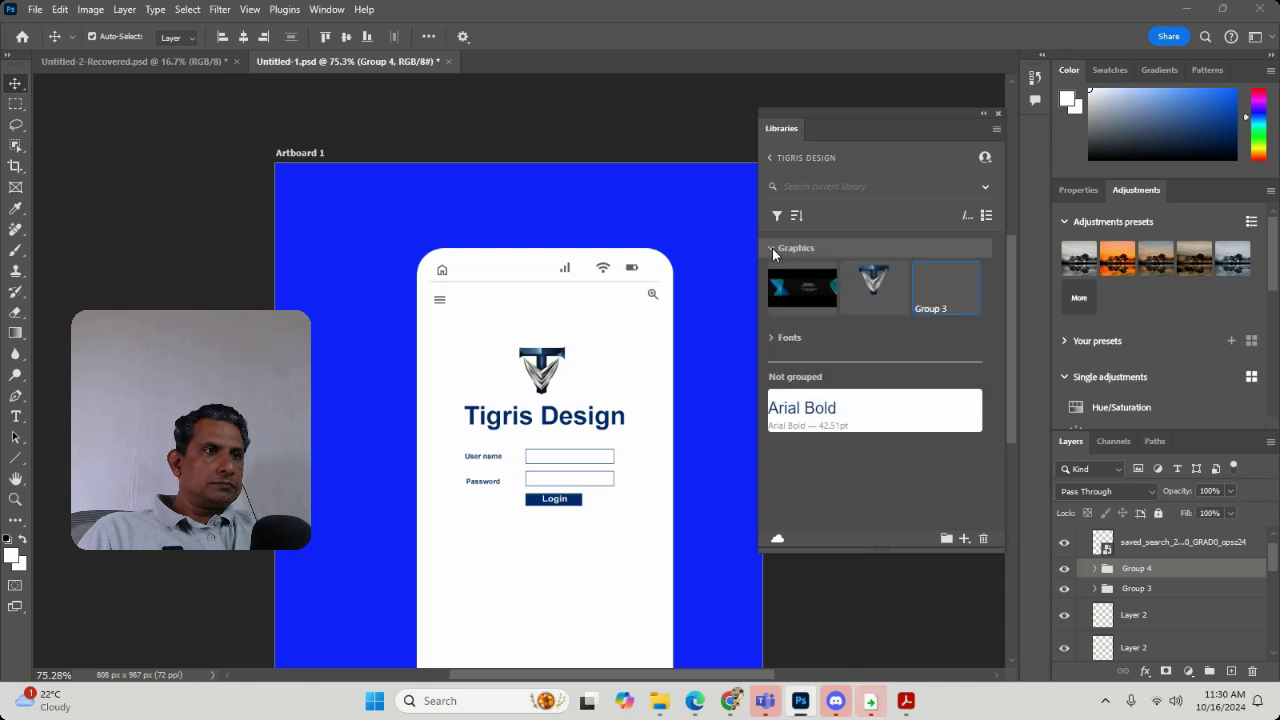
left_click_drag(1149, 568, 858, 324)
key("ctrl+shift+s")
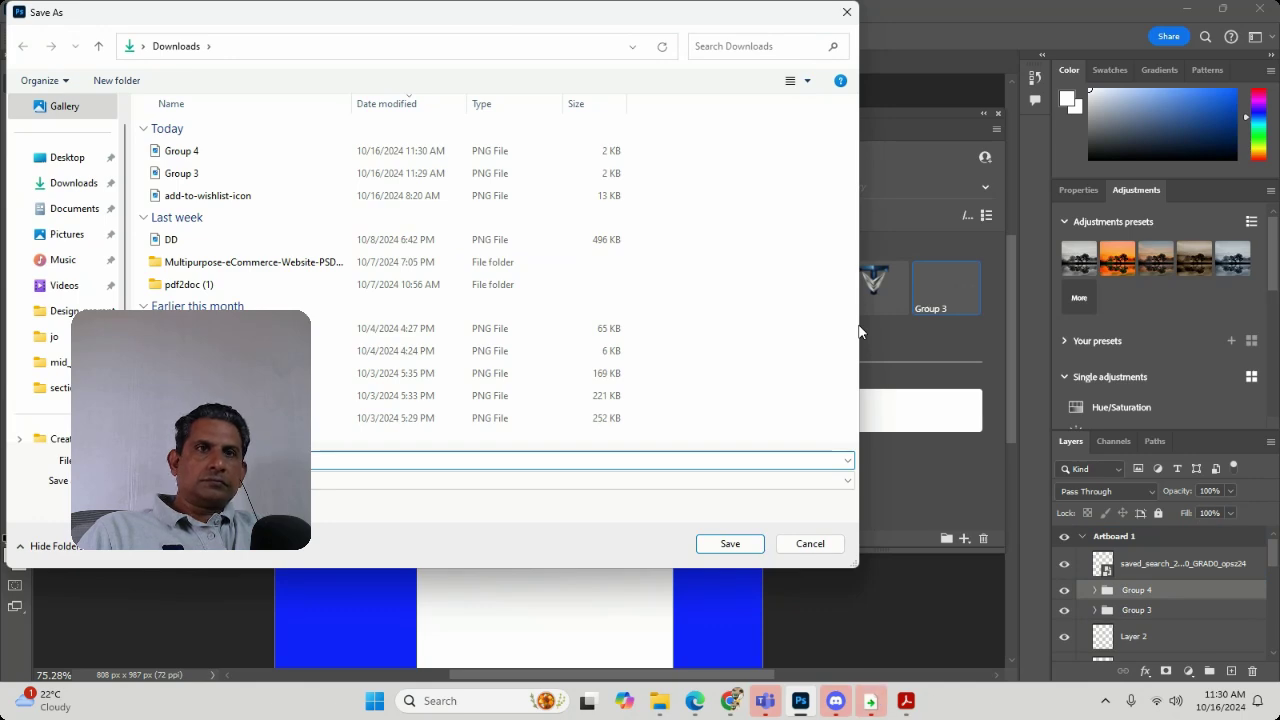
left_click(803, 544)
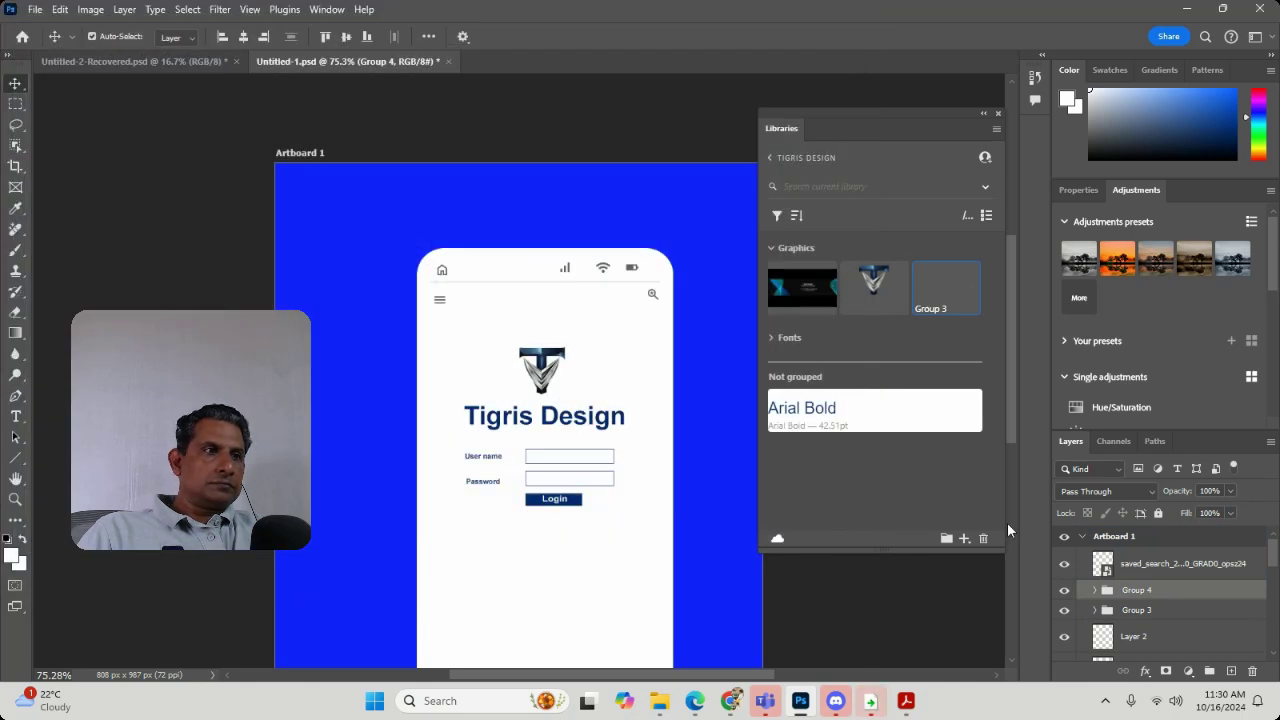
left_click(1147, 572)
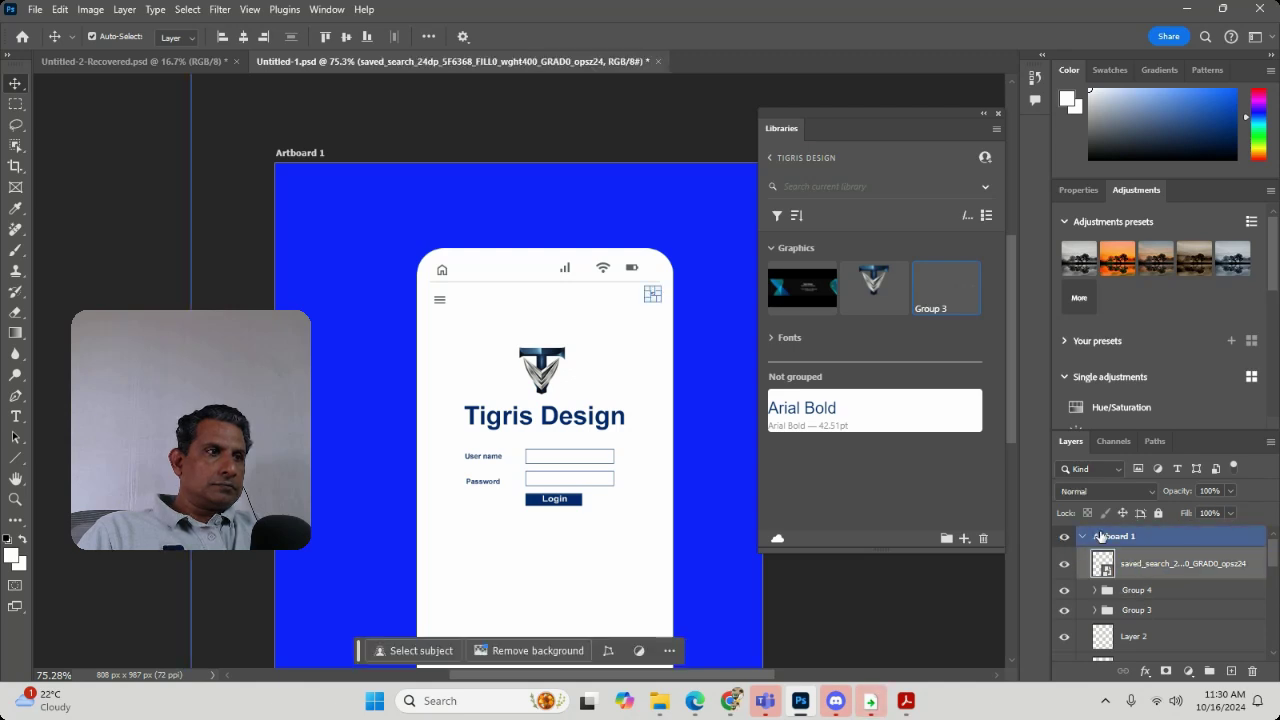
left_click(1097, 603)
left_click(1096, 597)
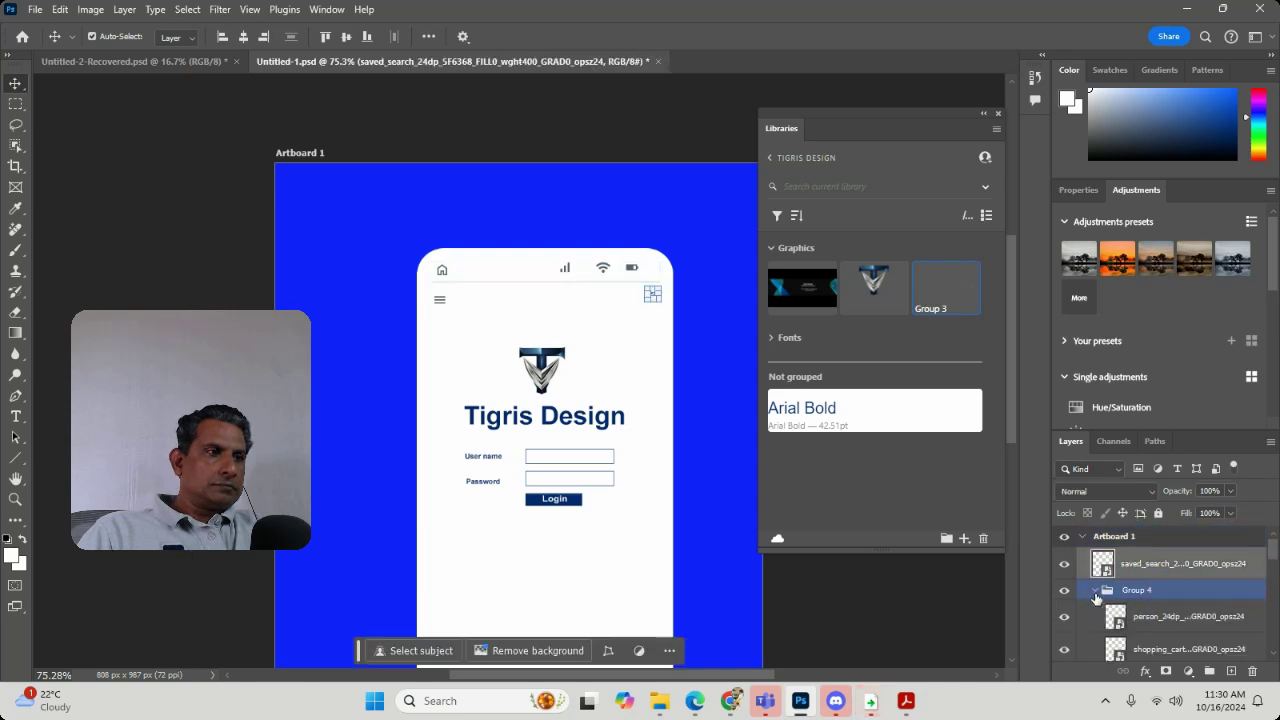
left_click(1096, 591)
left_click_drag(1128, 593, 971, 545)
key("ctrl+shift+s")
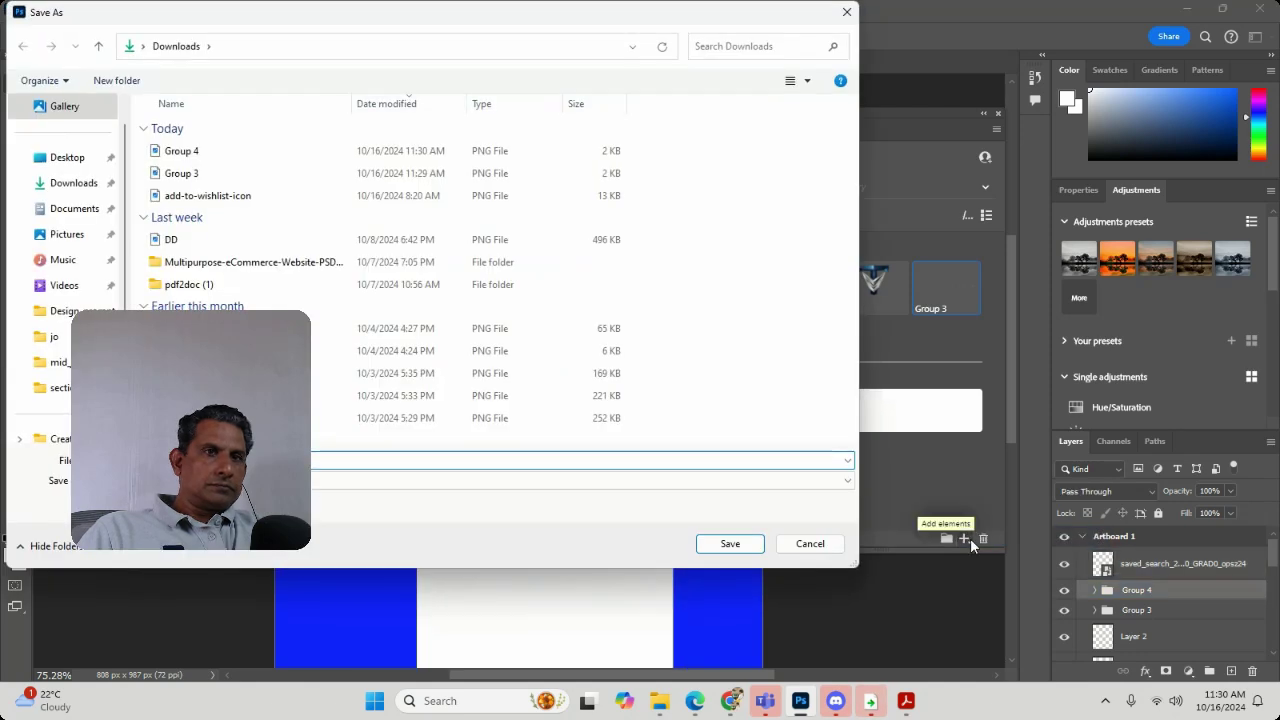
left_click(822, 548)
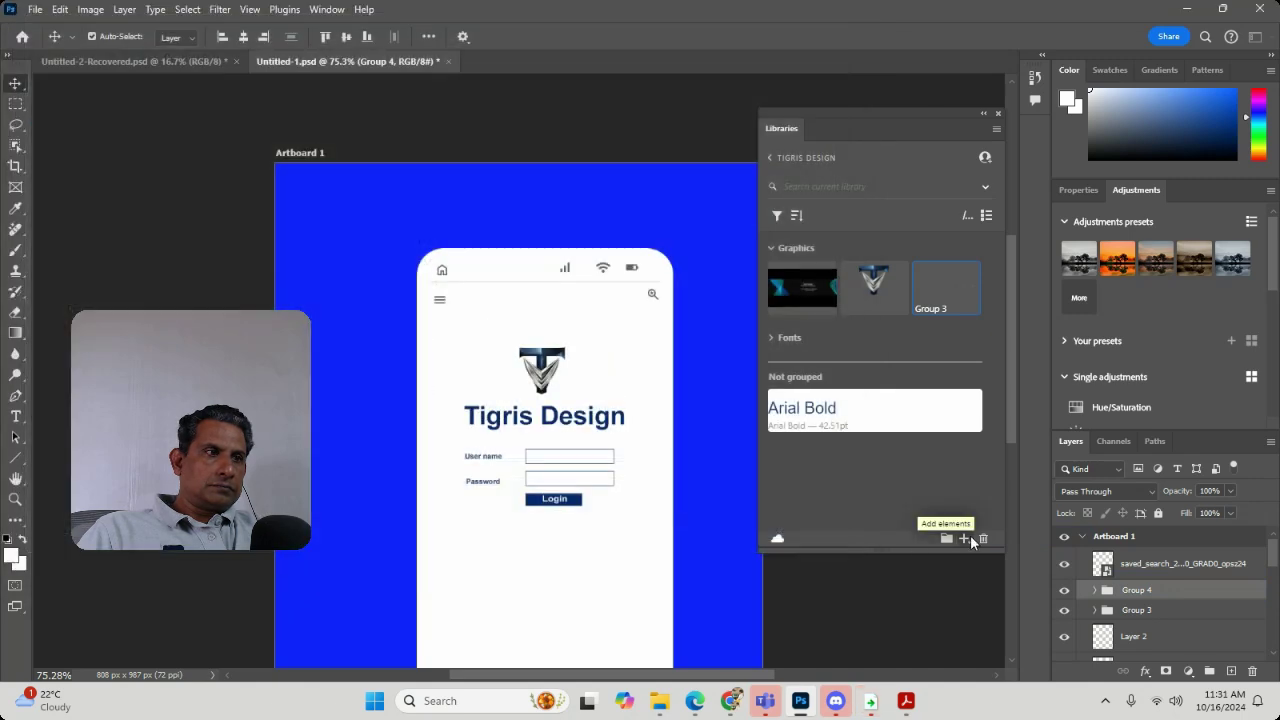
Add the Group 4 navigation icons to the library as a graphic and move the new element into the Graphics group.
left_click(963, 539)
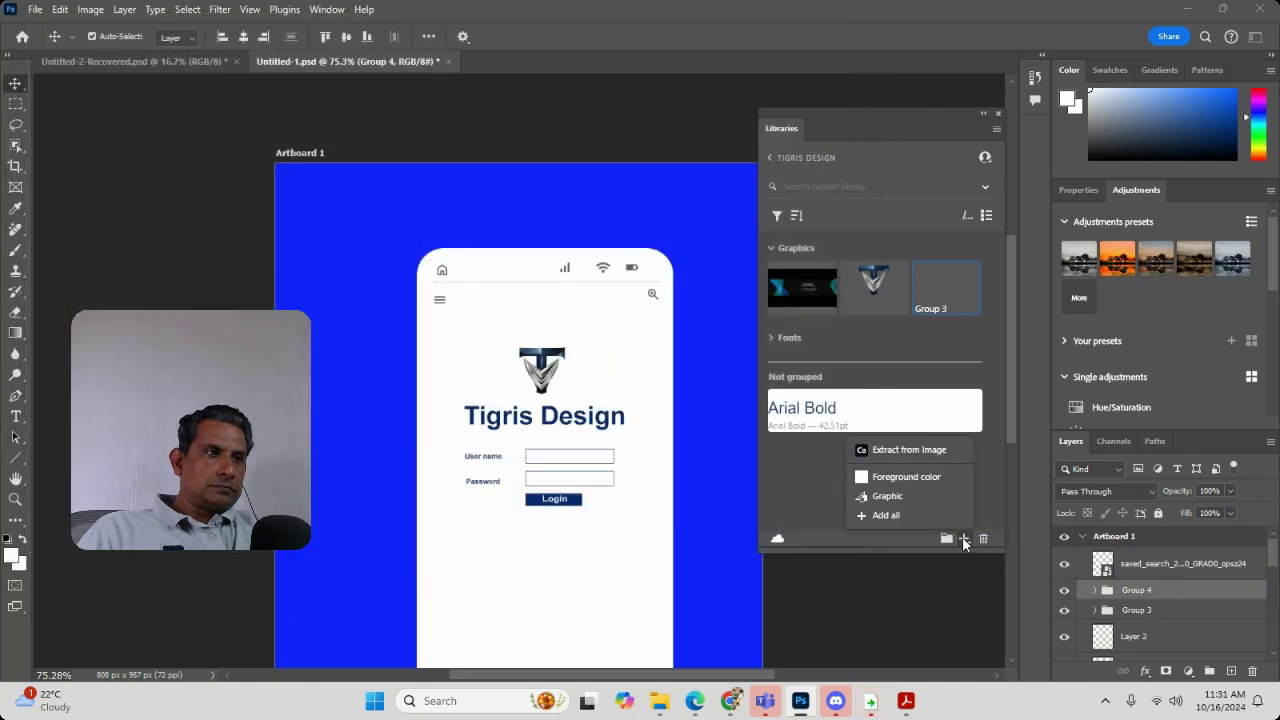
left_click(927, 498)
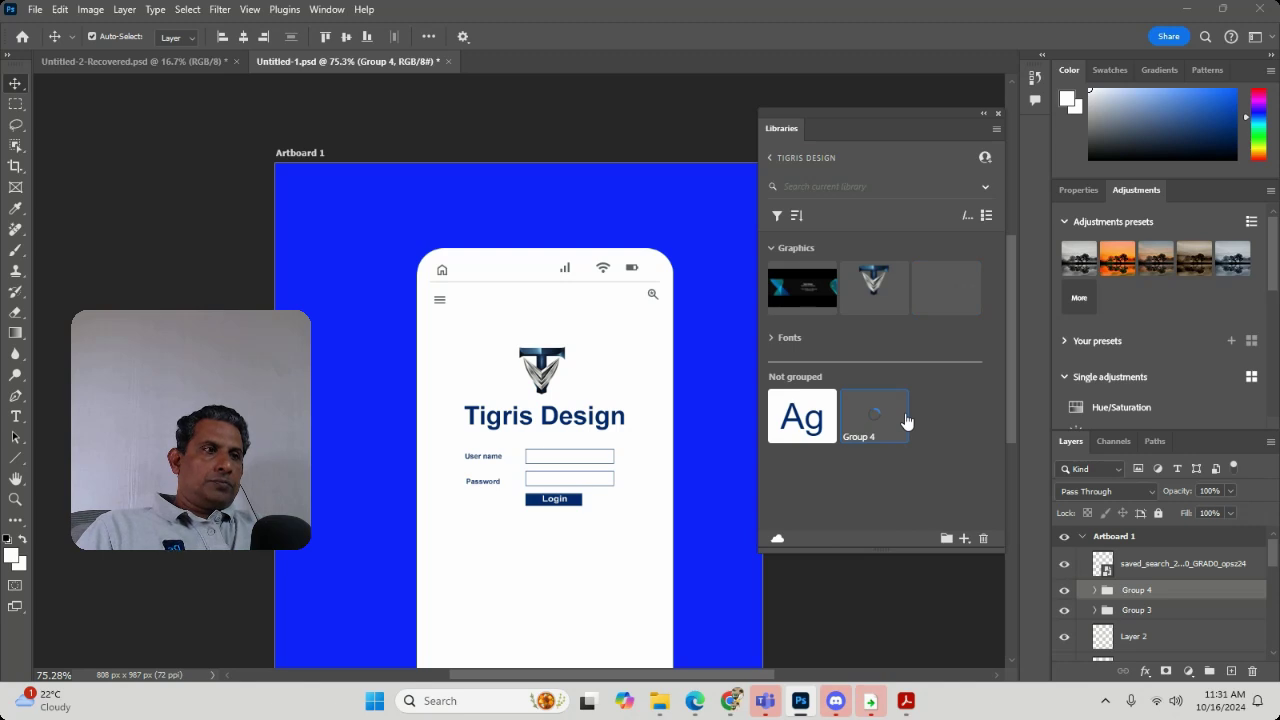
left_click_drag(880, 435, 898, 340)
left_click_drag(789, 365, 910, 341)
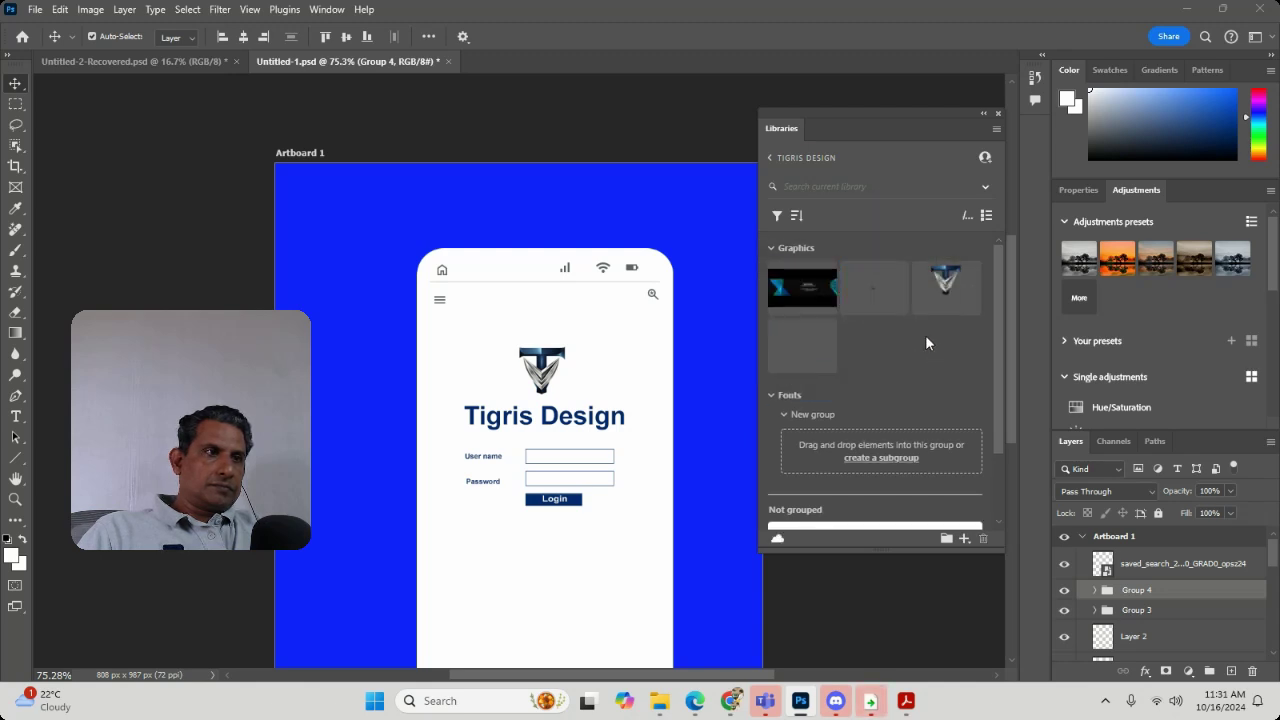
Group the phone screen's back arrow, person, heart and cart icons, leaving out the forward arrow.
scroll(503, 437, "down", 3)
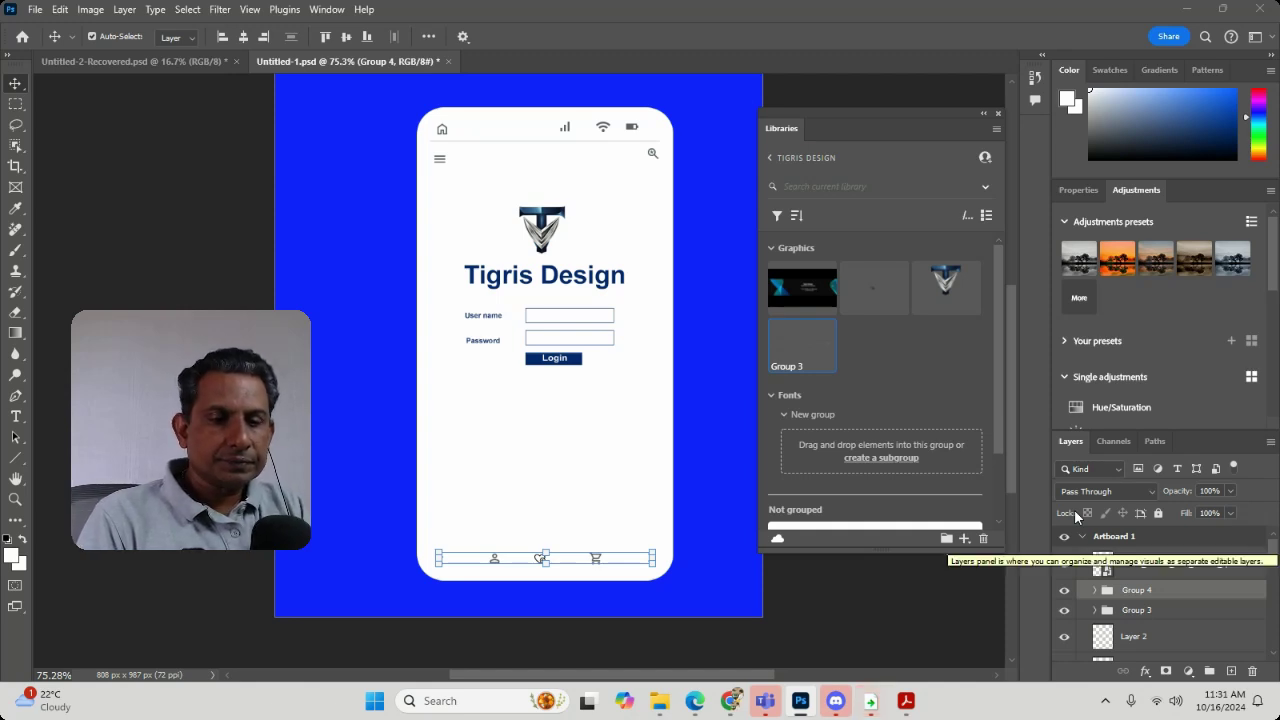
left_click(617, 490)
left_click_drag(331, 535, 640, 603)
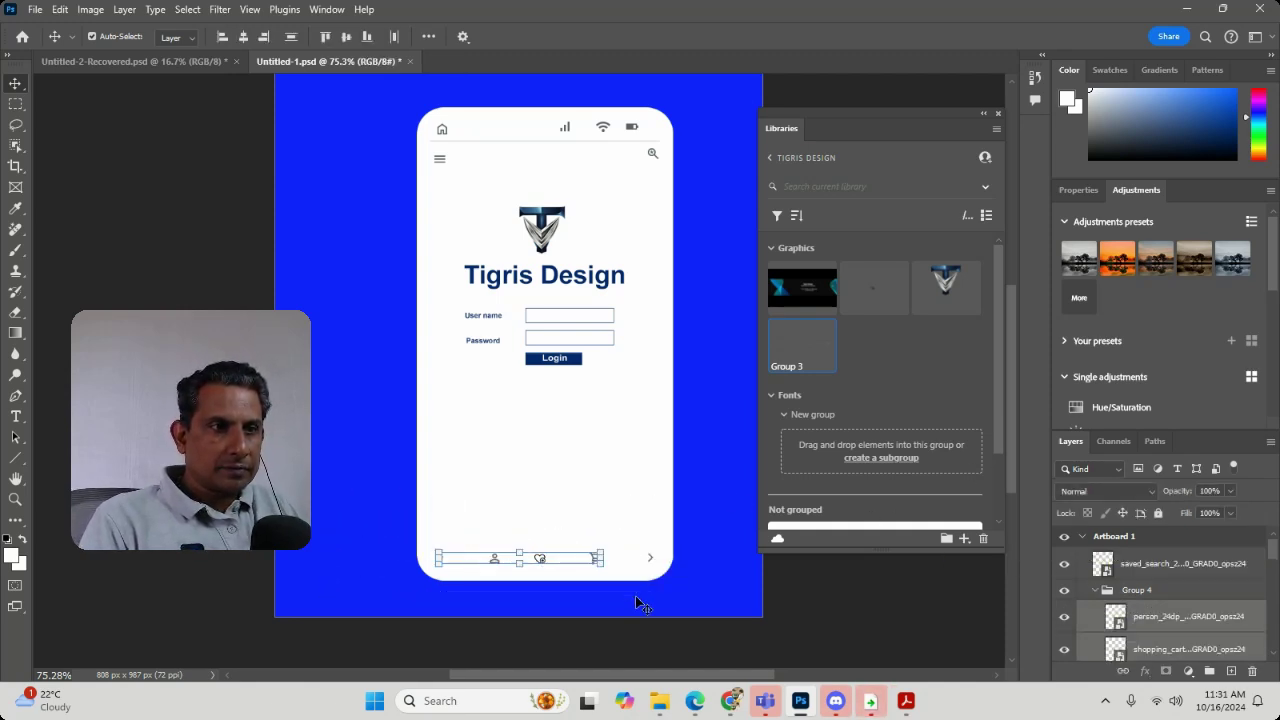
key("ctrl+g")
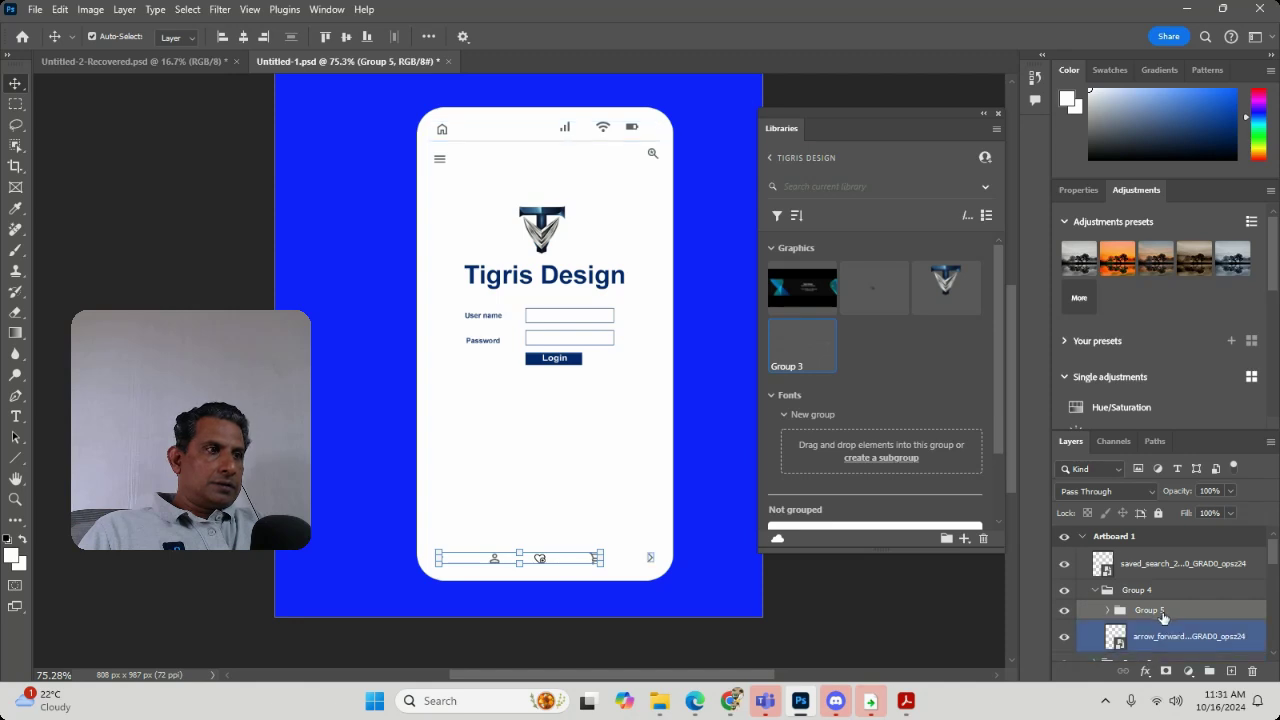
Add the Group 5 icons to the library as a graphic and move the element into the Graphics group.
left_click_drag(1130, 614, 1005, 575)
left_click(1133, 640)
left_click(964, 539)
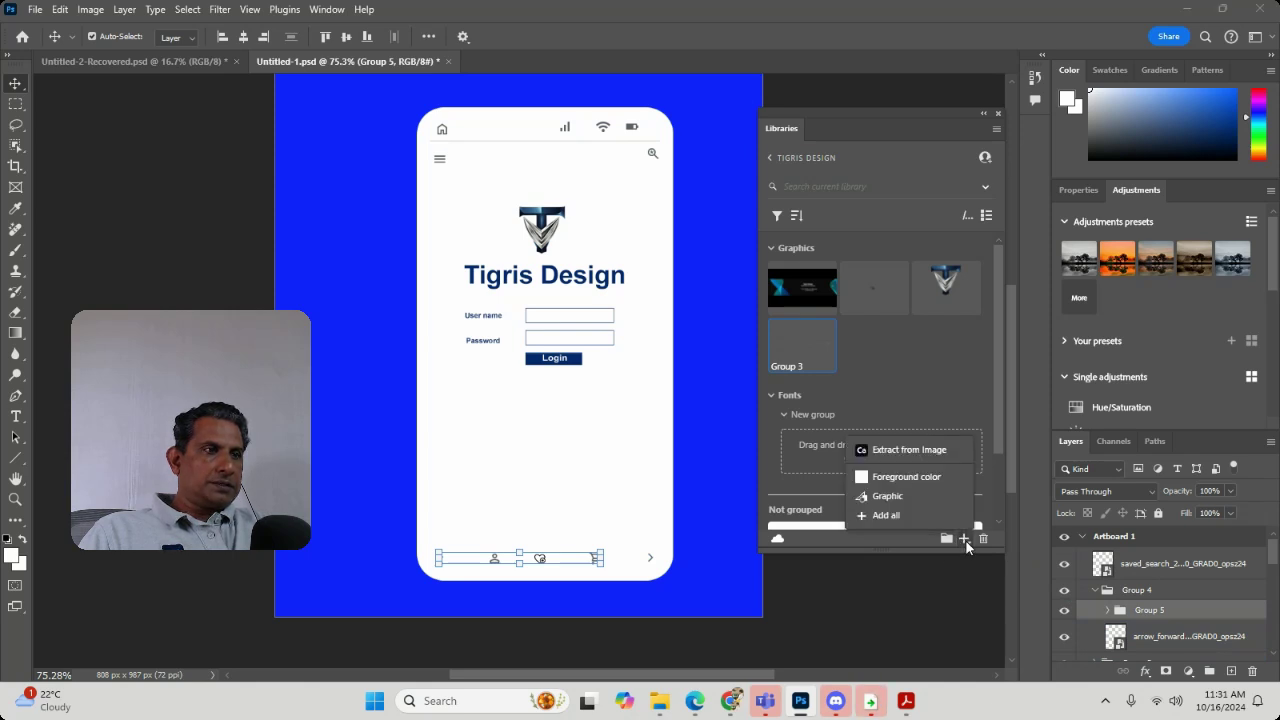
left_click(919, 496)
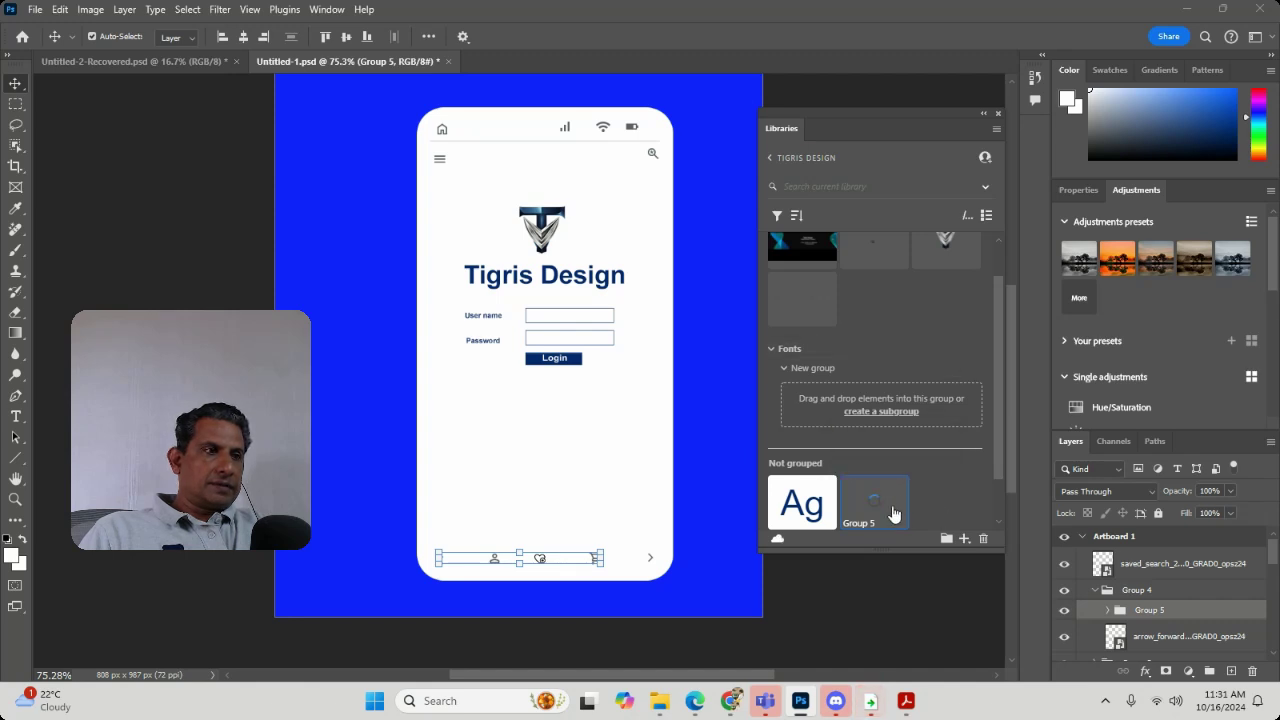
left_click_drag(892, 508, 896, 308)
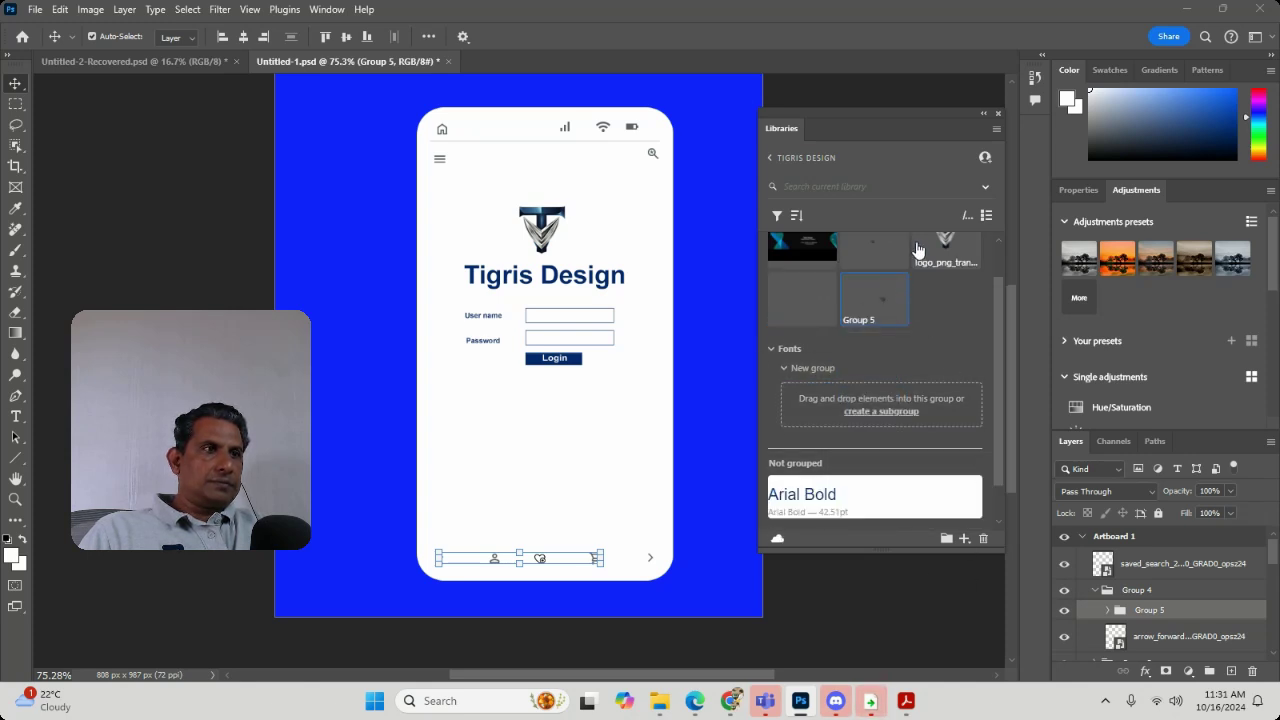
Group the user name, password and Login form elements, and add them as a graphic in the library's Graphics group.
left_click(320, 329)
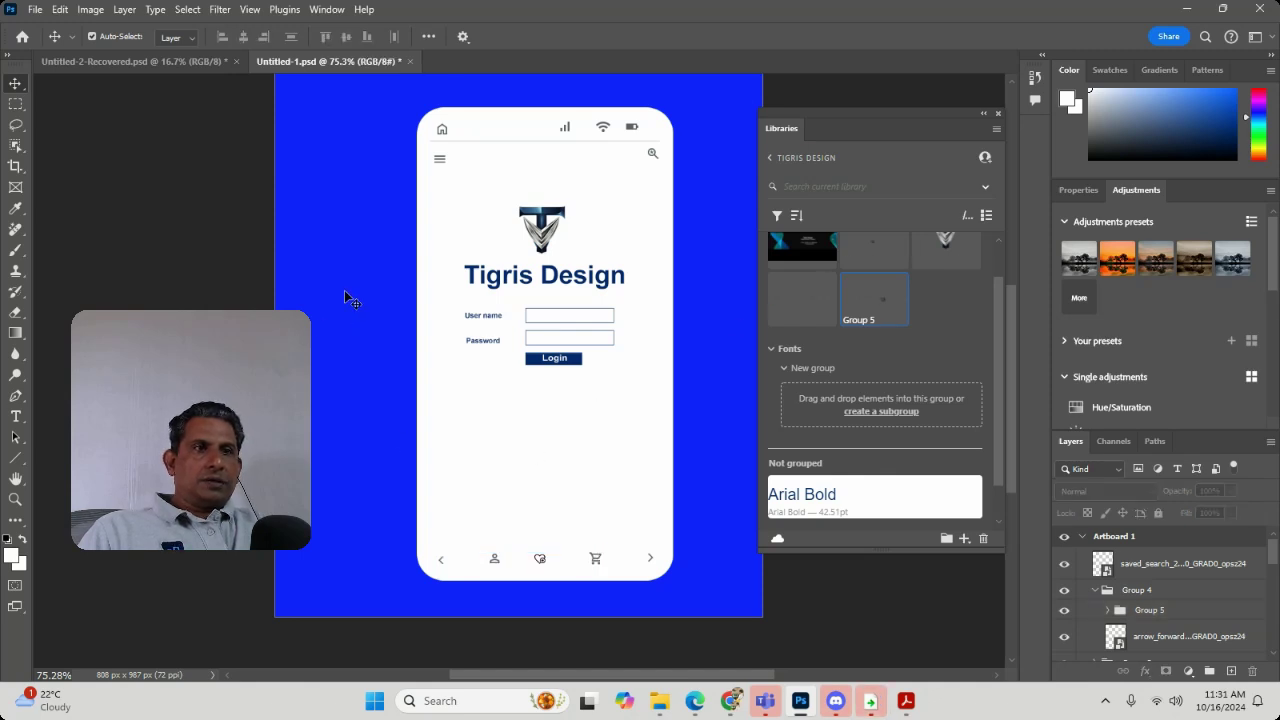
left_click_drag(364, 295, 650, 405)
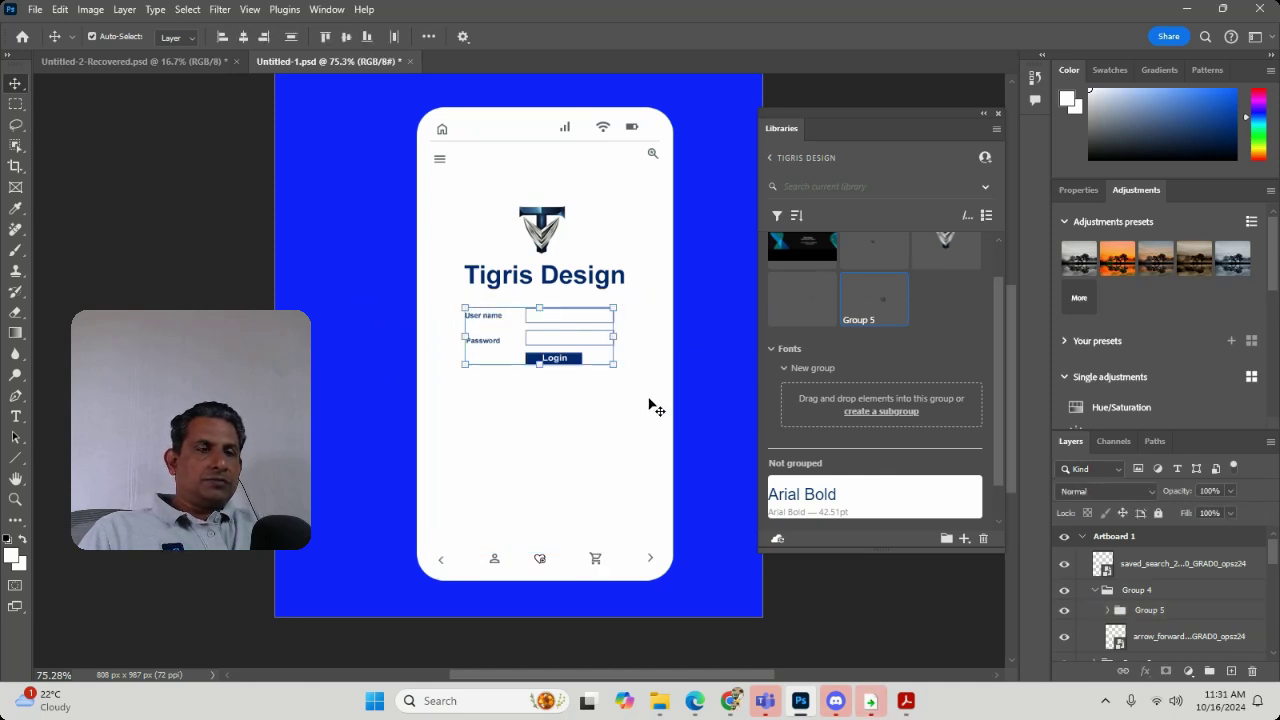
key("ctrl+g")
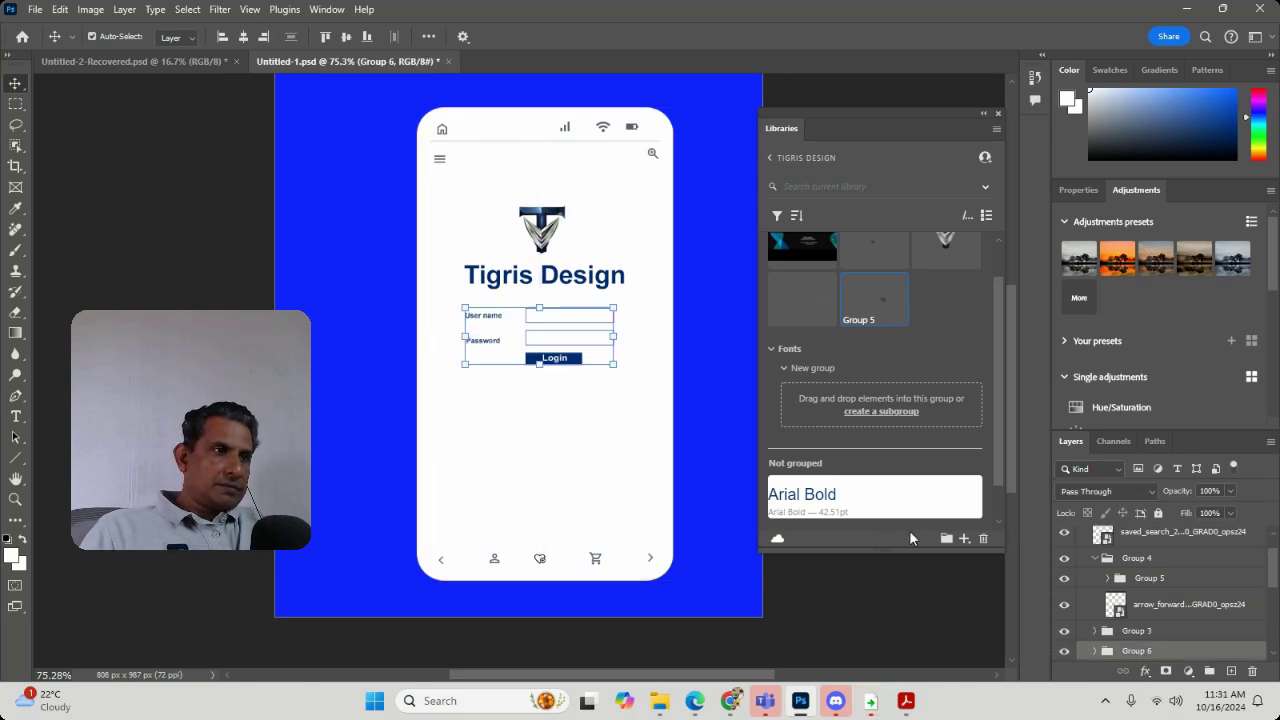
left_click(964, 540)
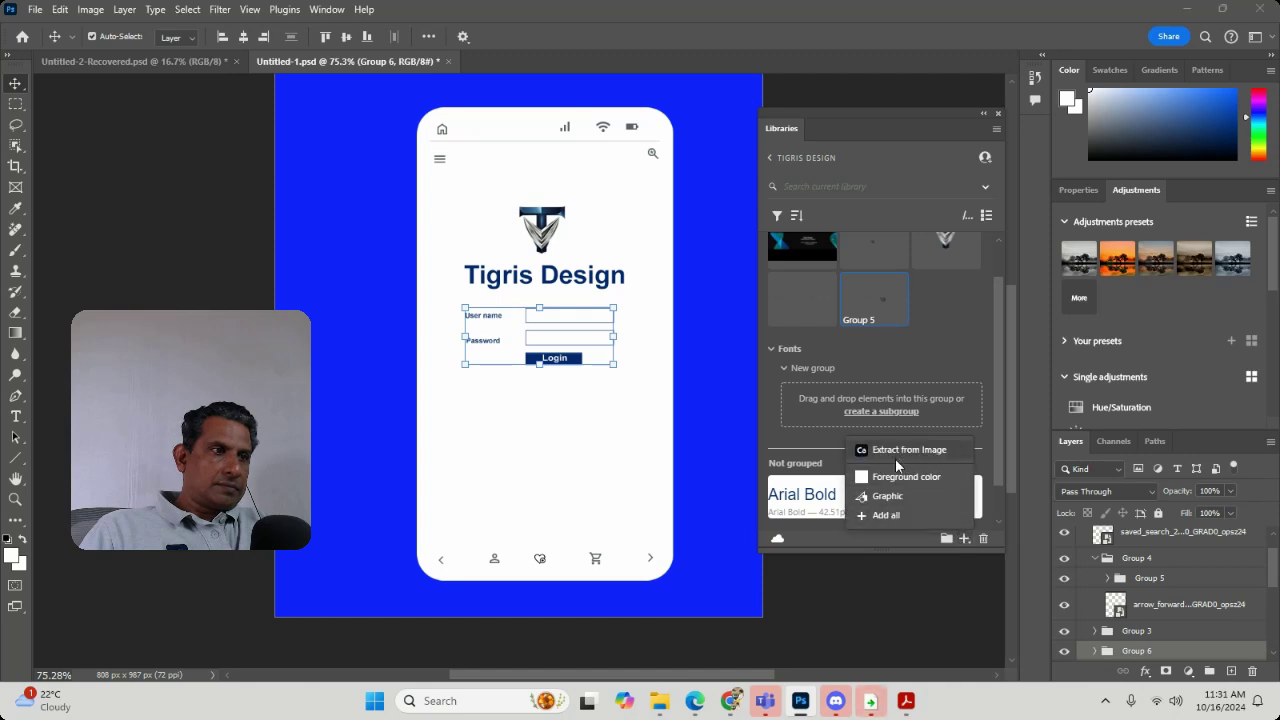
left_click(888, 494)
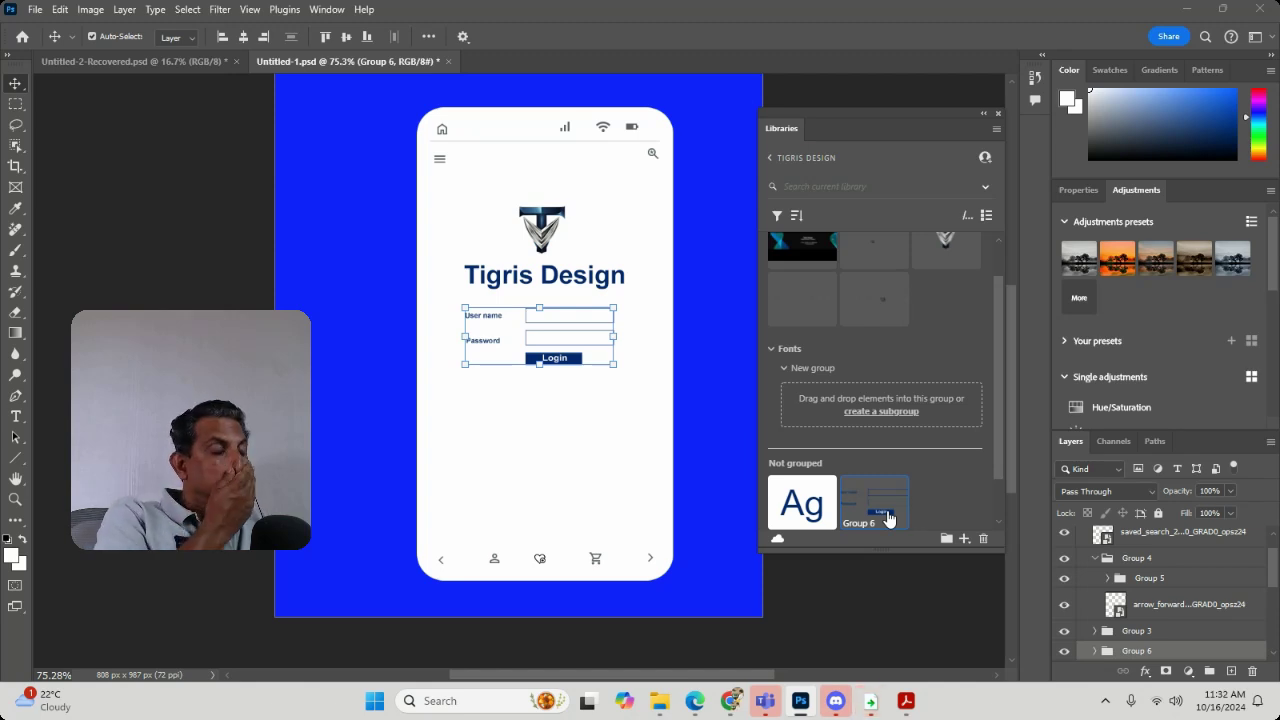
left_click_drag(875, 513, 957, 328)
Add the whole Artboard 1 to the library as a graphic, turning on the notice's don't-show-again option.
left_click(407, 437)
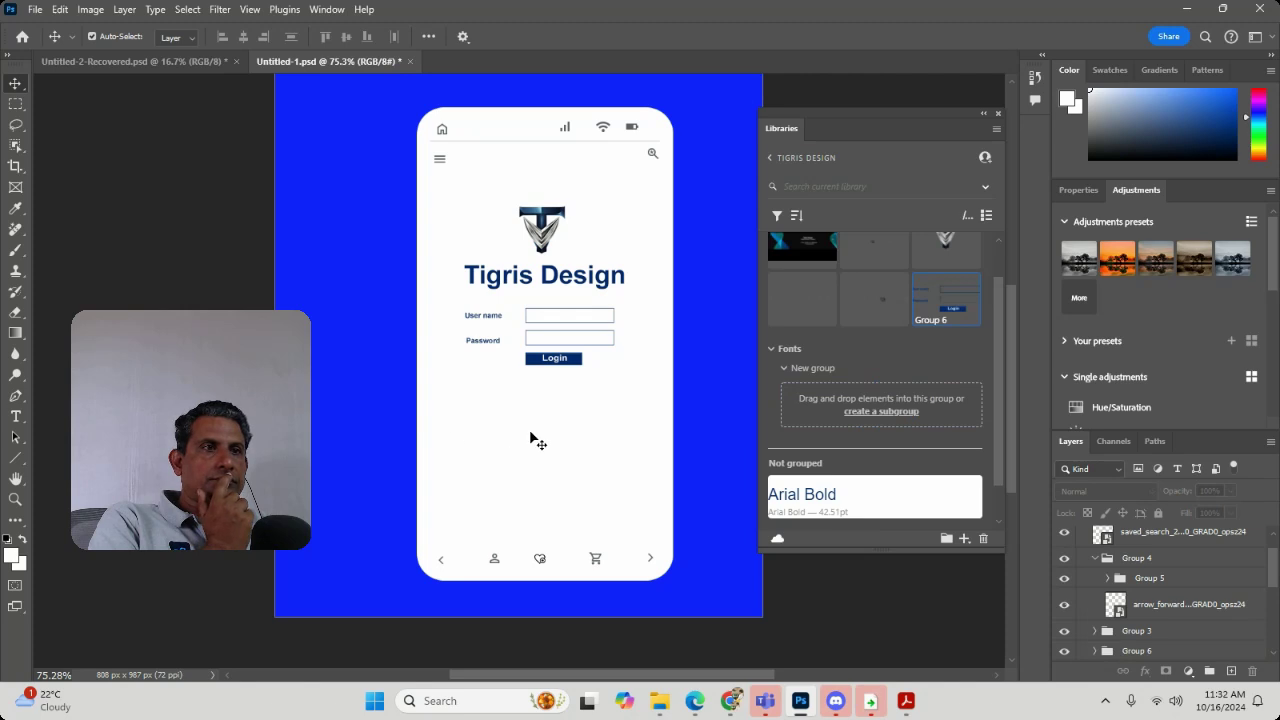
right_click(539, 441)
left_click(566, 441)
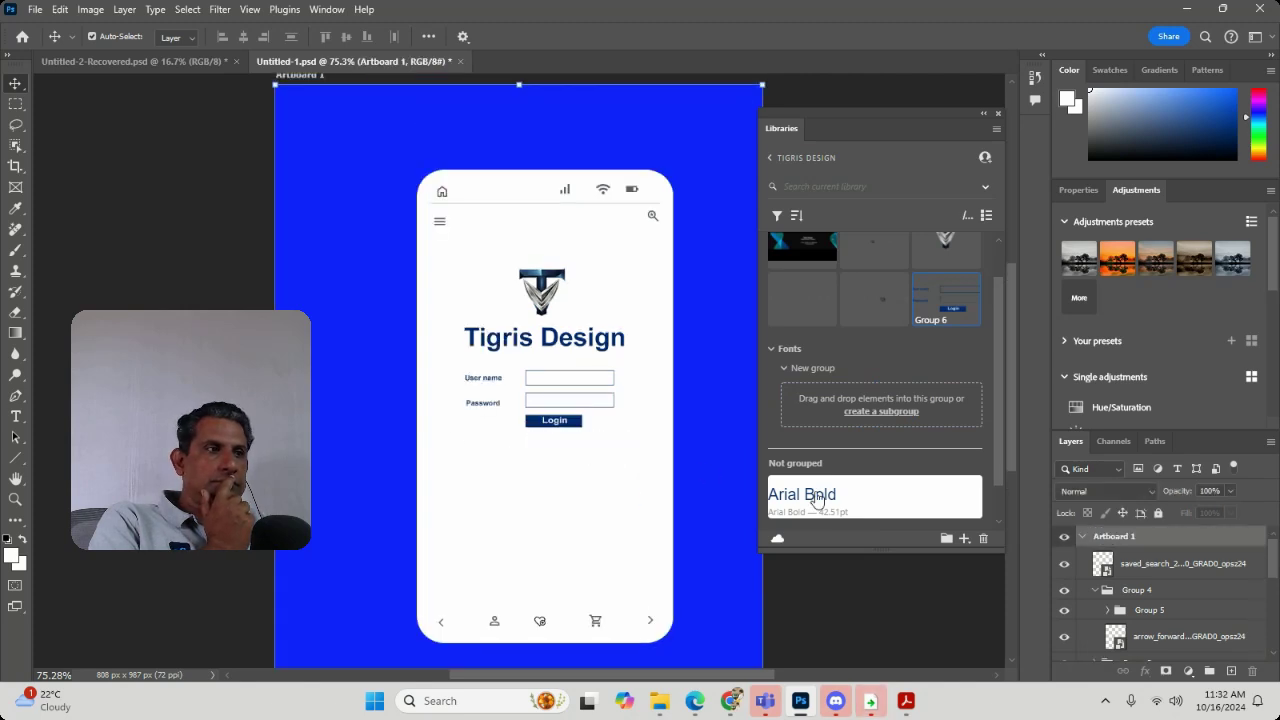
left_click(964, 539)
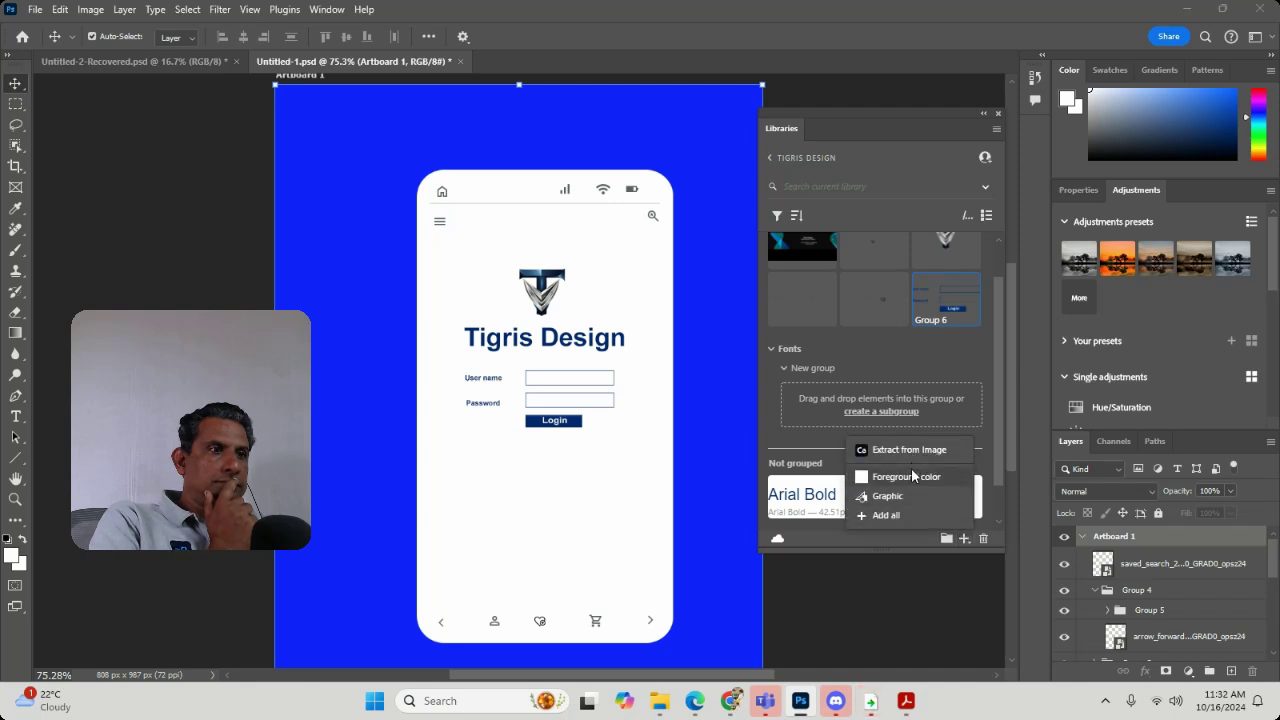
left_click(903, 497)
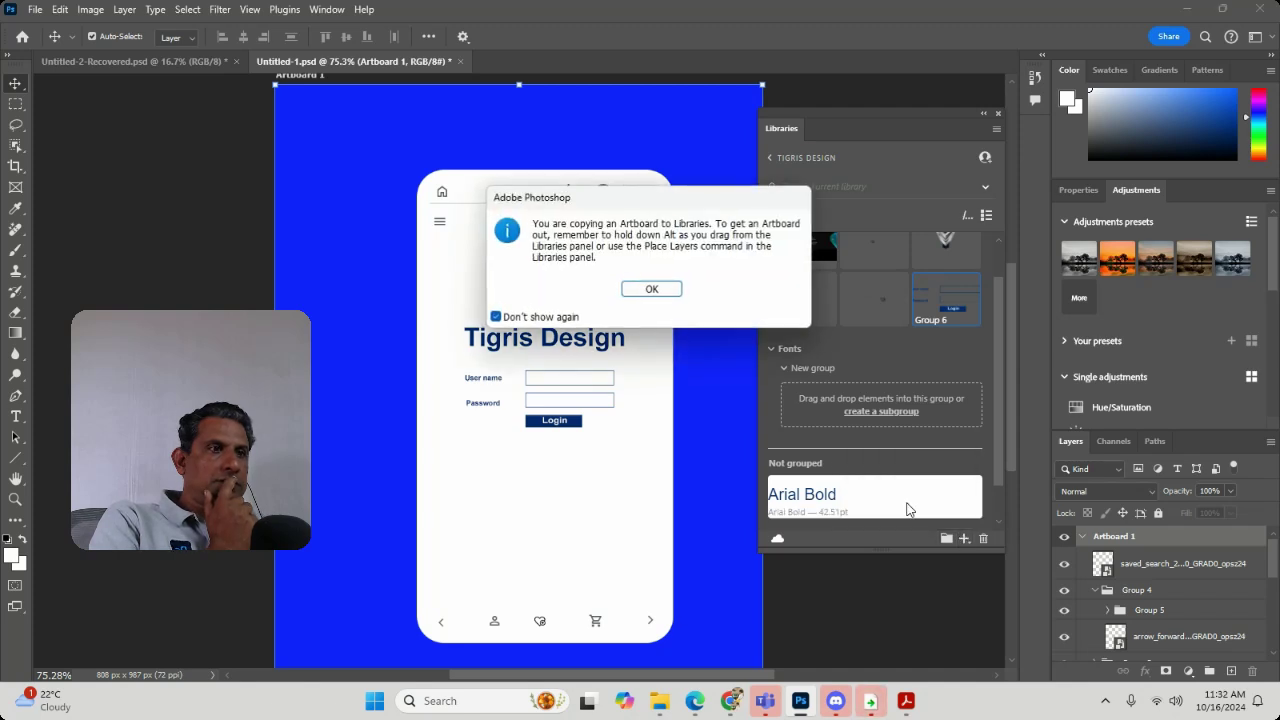
left_click(651, 289)
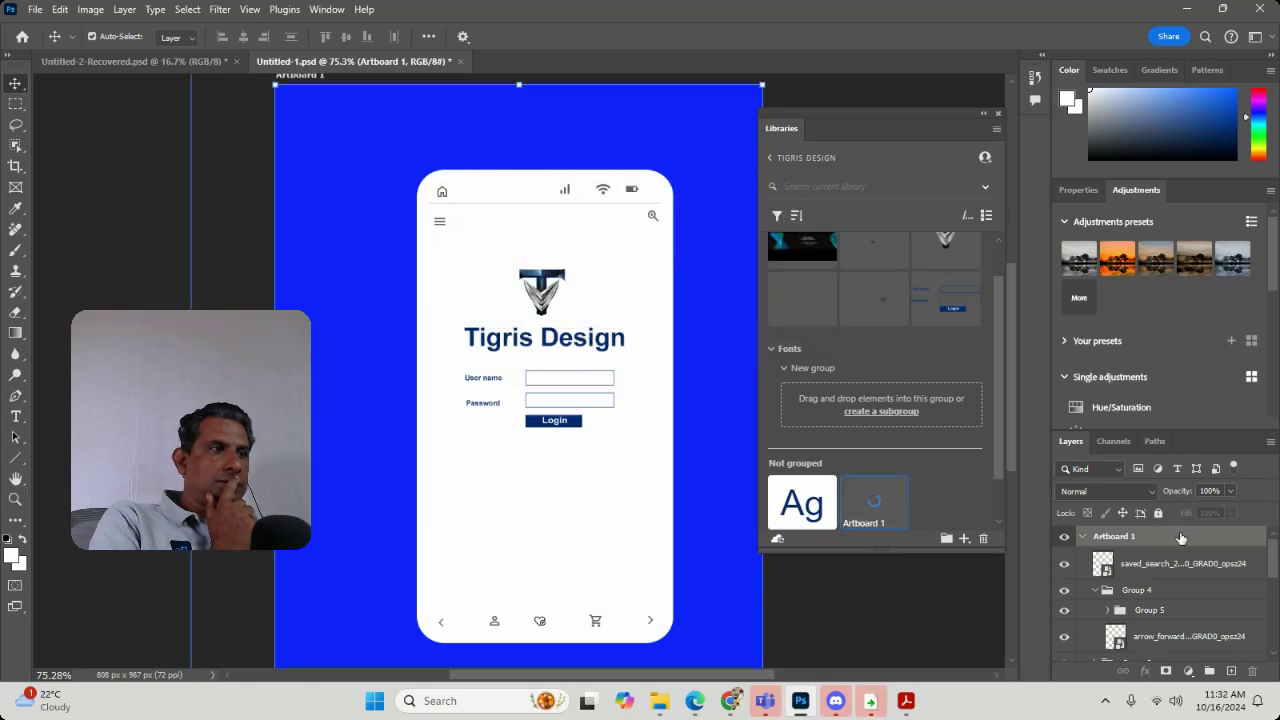
Add the white phone background, Rectangle 1, to the library as a graphic and move it into the Graphics group.
left_click(563, 446)
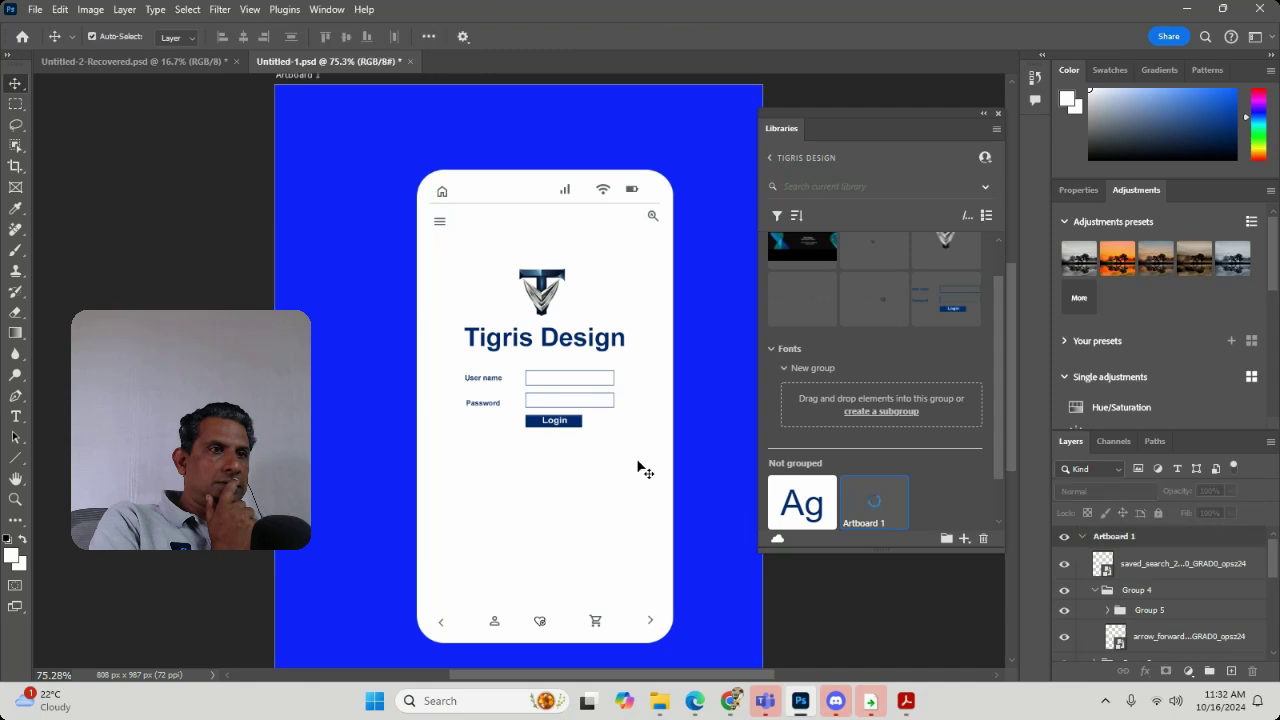
right_click(635, 500)
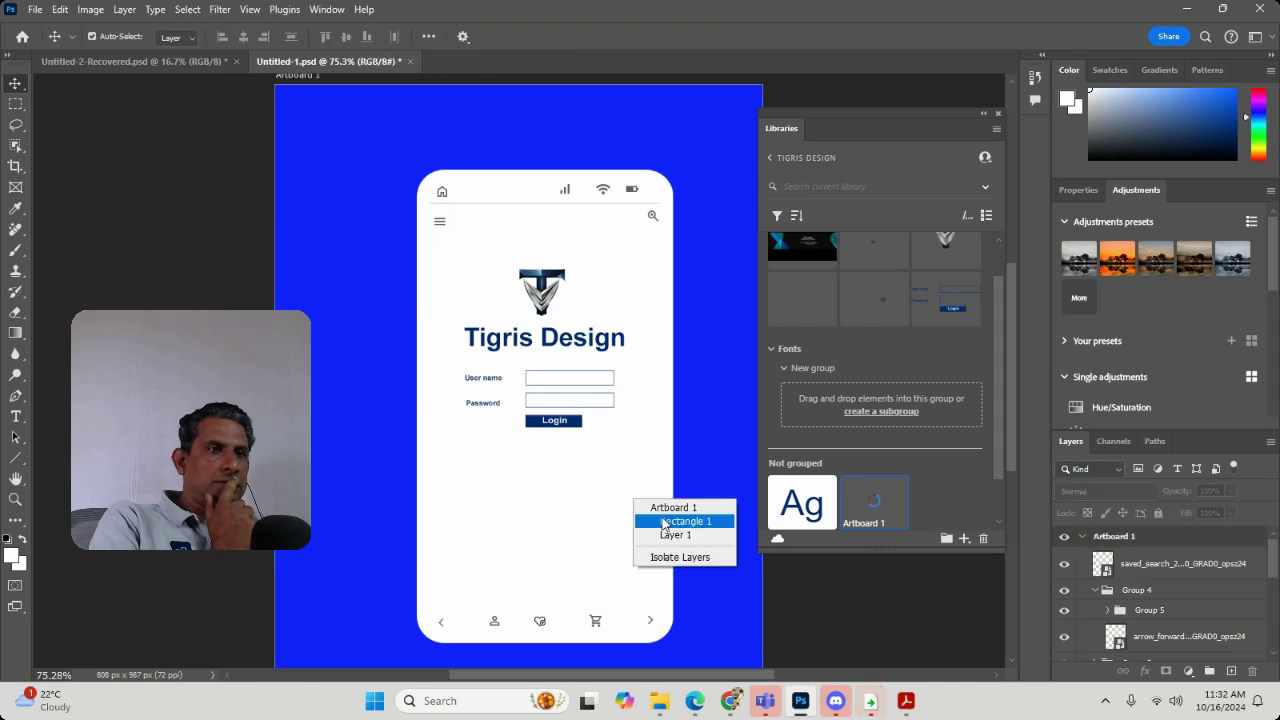
left_click(664, 523)
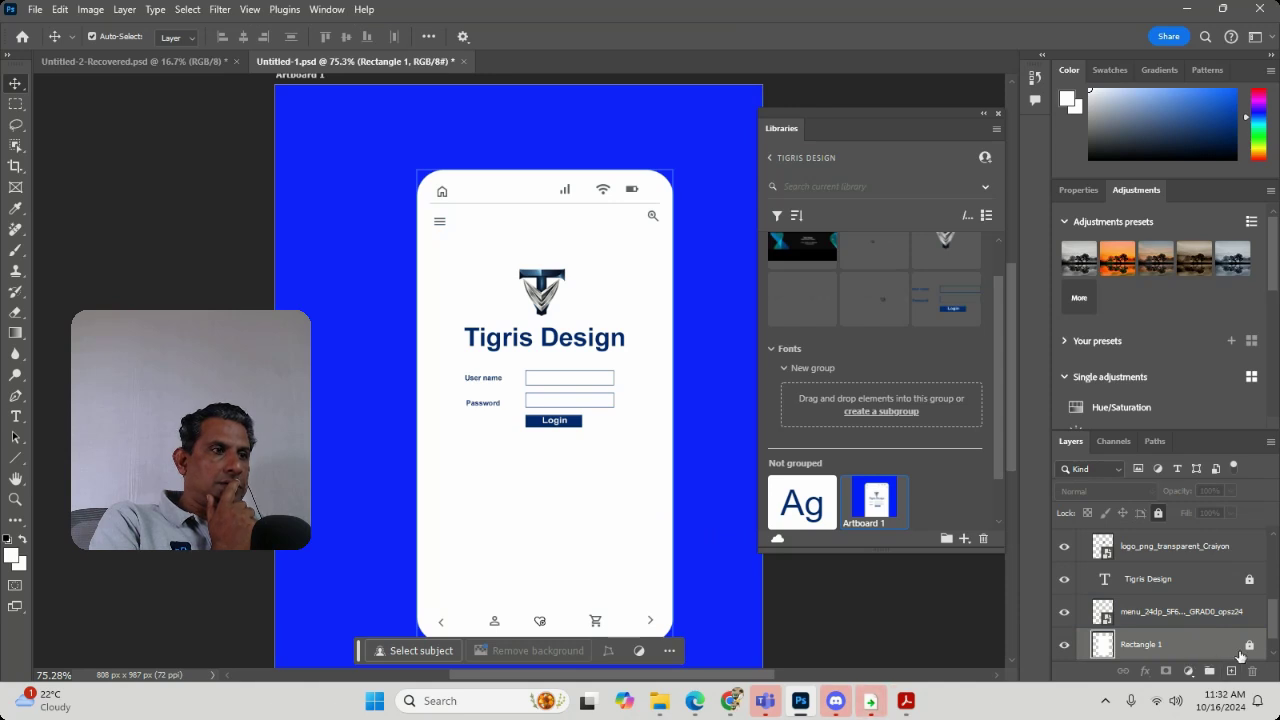
left_click(964, 541)
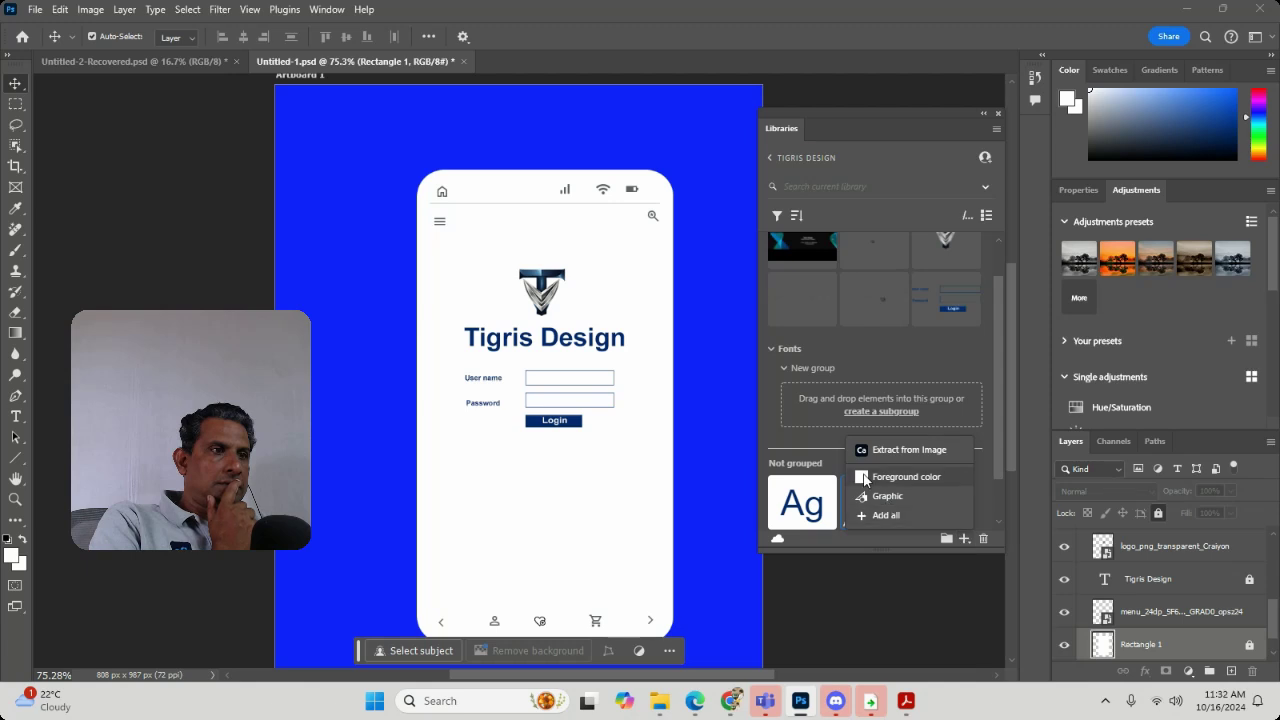
left_click(883, 500)
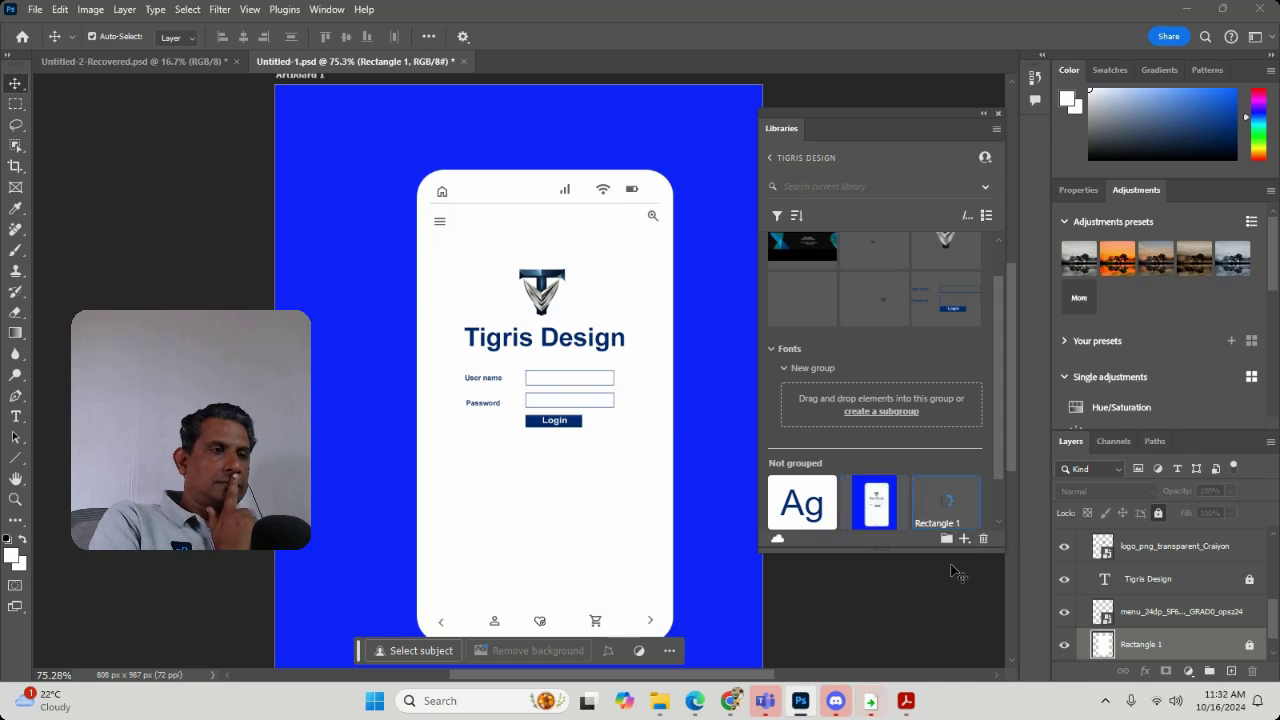
left_click_drag(955, 510, 876, 366)
left_click_drag(812, 404, 860, 300)
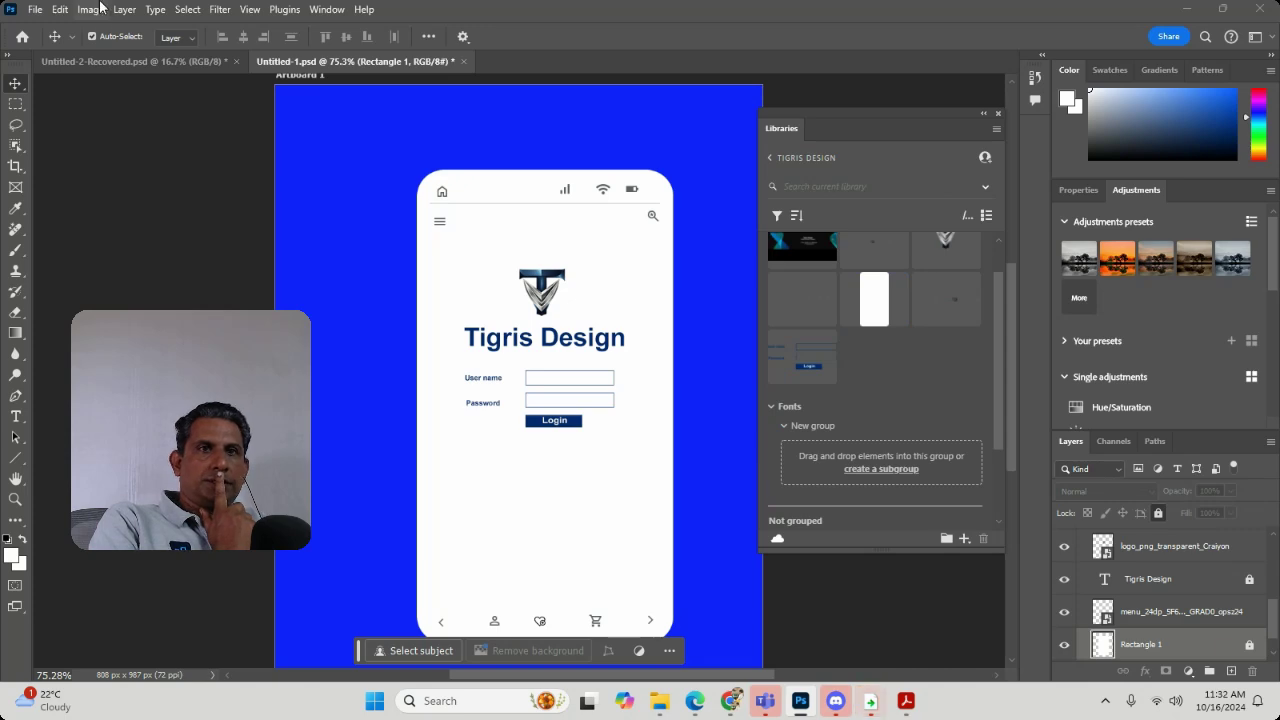
Create a new document from the Web Most Common preset, 1366 x 768 px at 72 ppi.
left_click(36, 10)
left_click(46, 28)
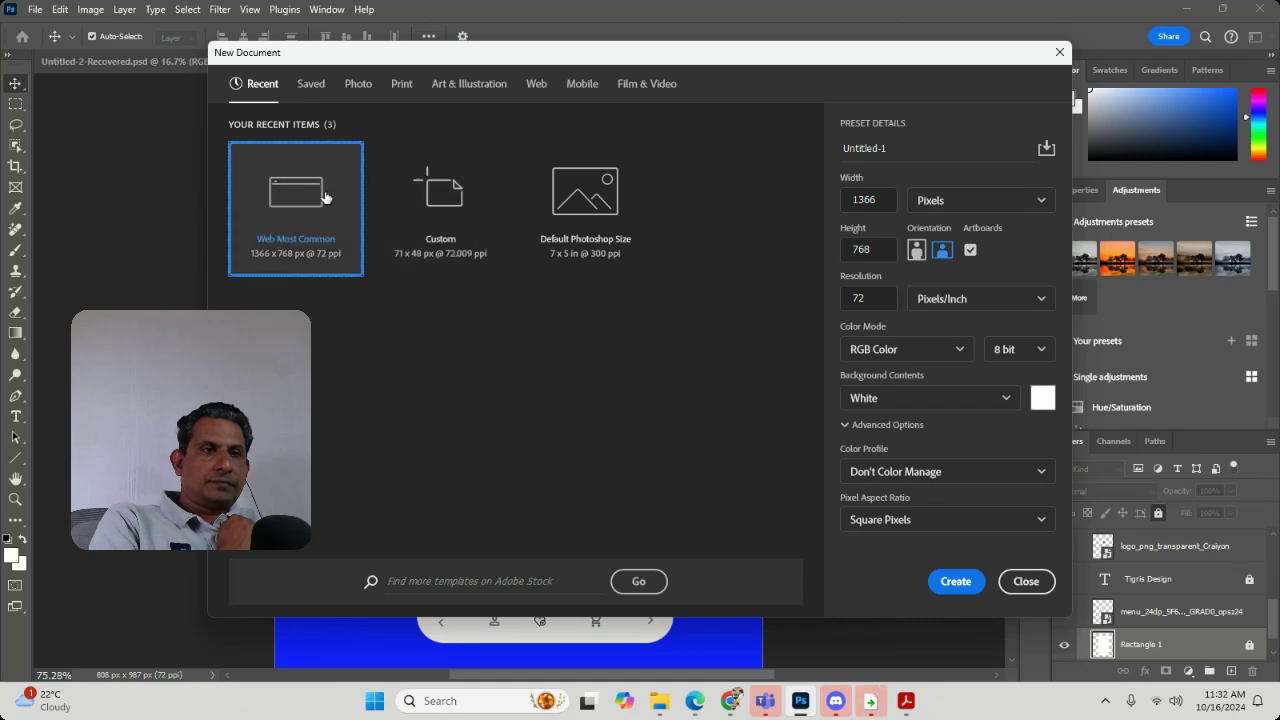
double_click(326, 197)
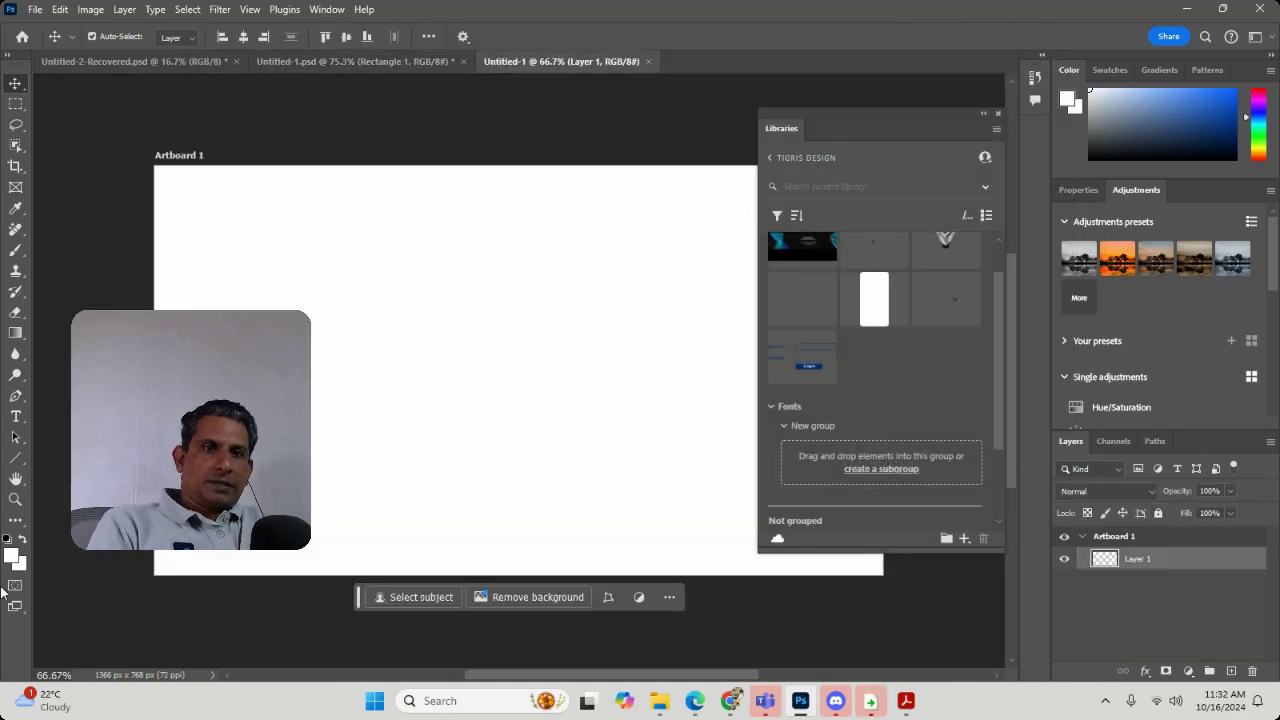
Set the foreground color to 2372f5.
left_click(13, 556)
type("2372f5")
left_click(785, 134)
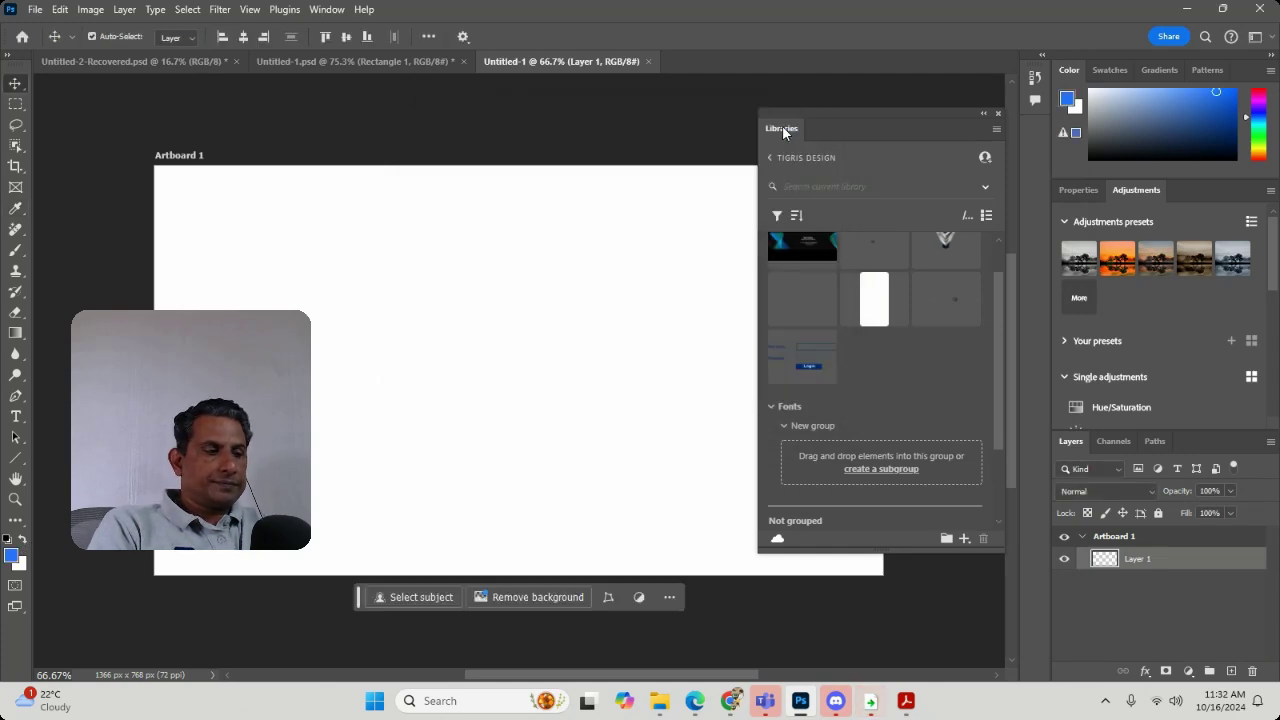
Fill Layer 1 with the blue foreground color and place the library's white Rectangle 1 graphic on the artboard.
key("alt+BackSpace")
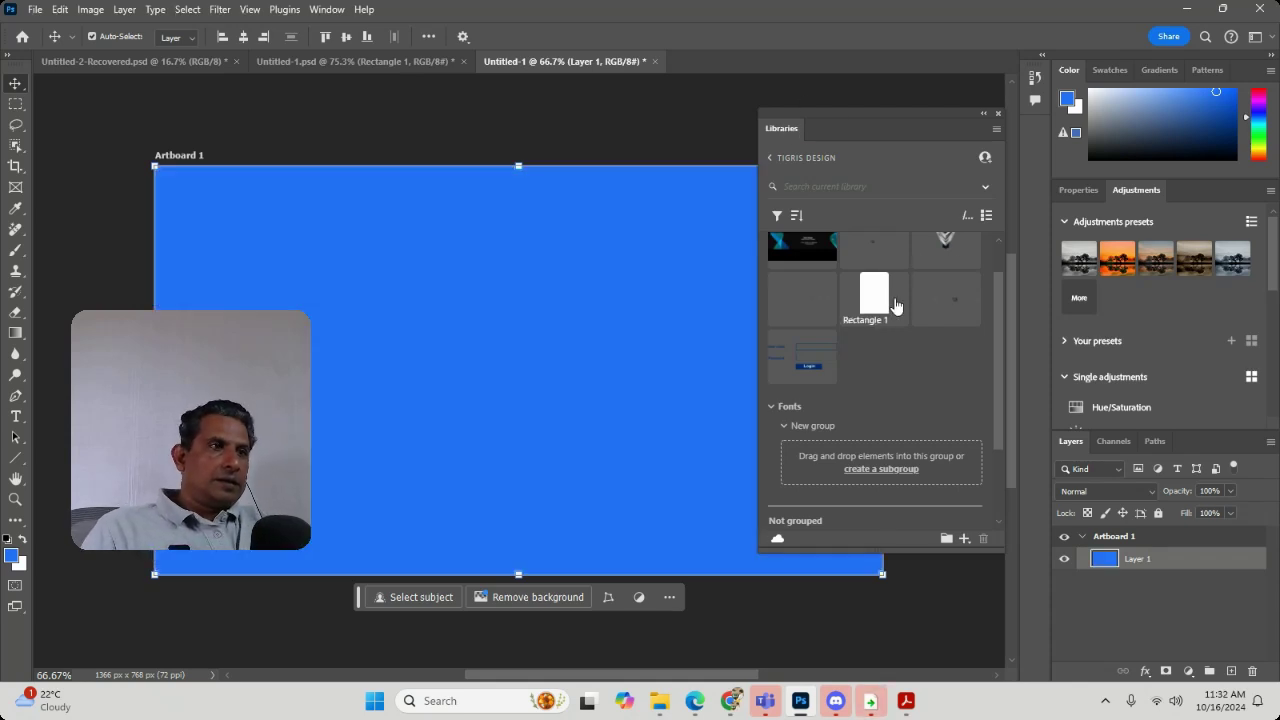
left_click_drag(882, 305, 490, 420)
left_click(720, 314)
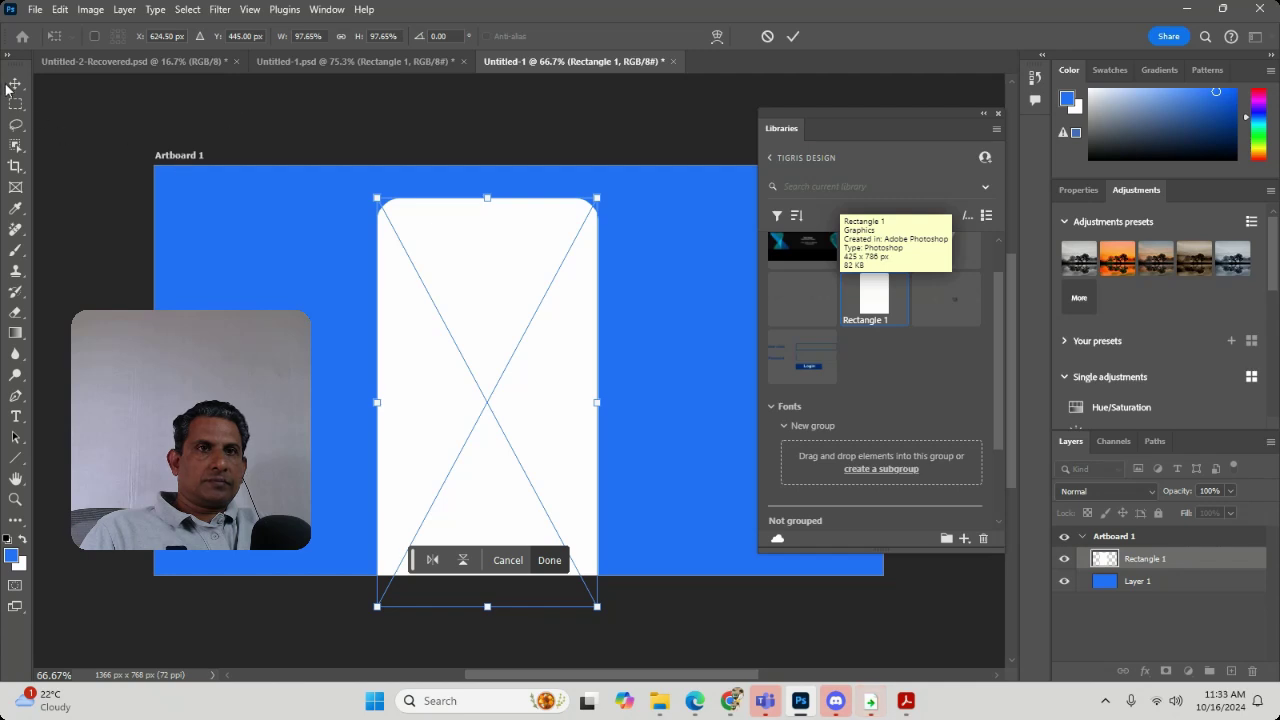
left_click(15, 83)
Stretch the blue background, Layer 1, downward past the artboard's lower edge to about 124% of its height.
left_click(212, 227)
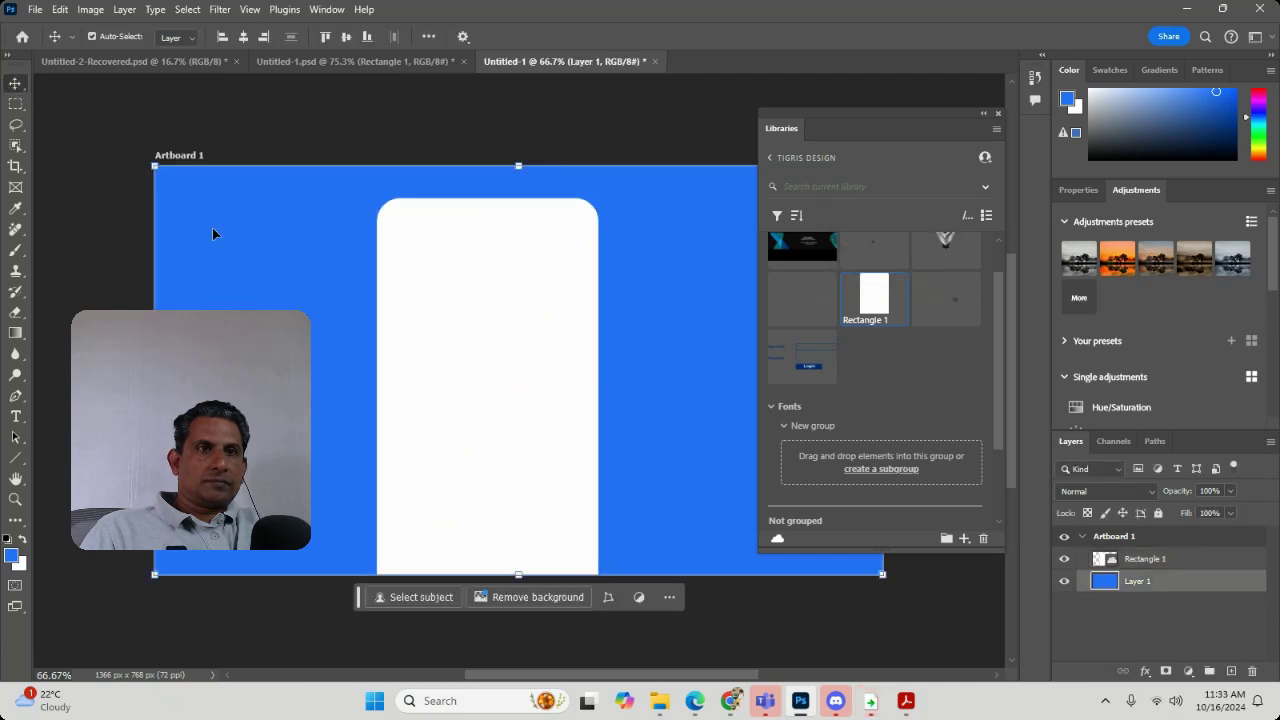
left_click_drag(518, 575, 539, 658)
scroll(607, 421, "down", 1)
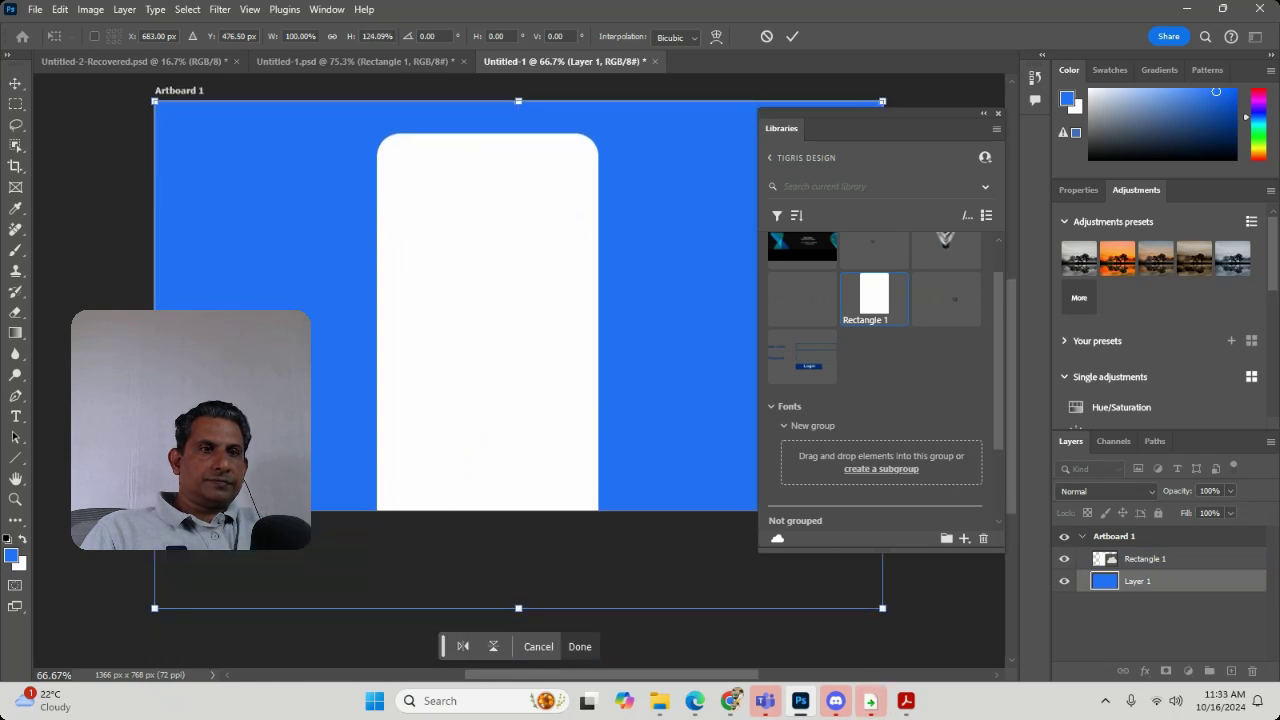
left_click(580, 646)
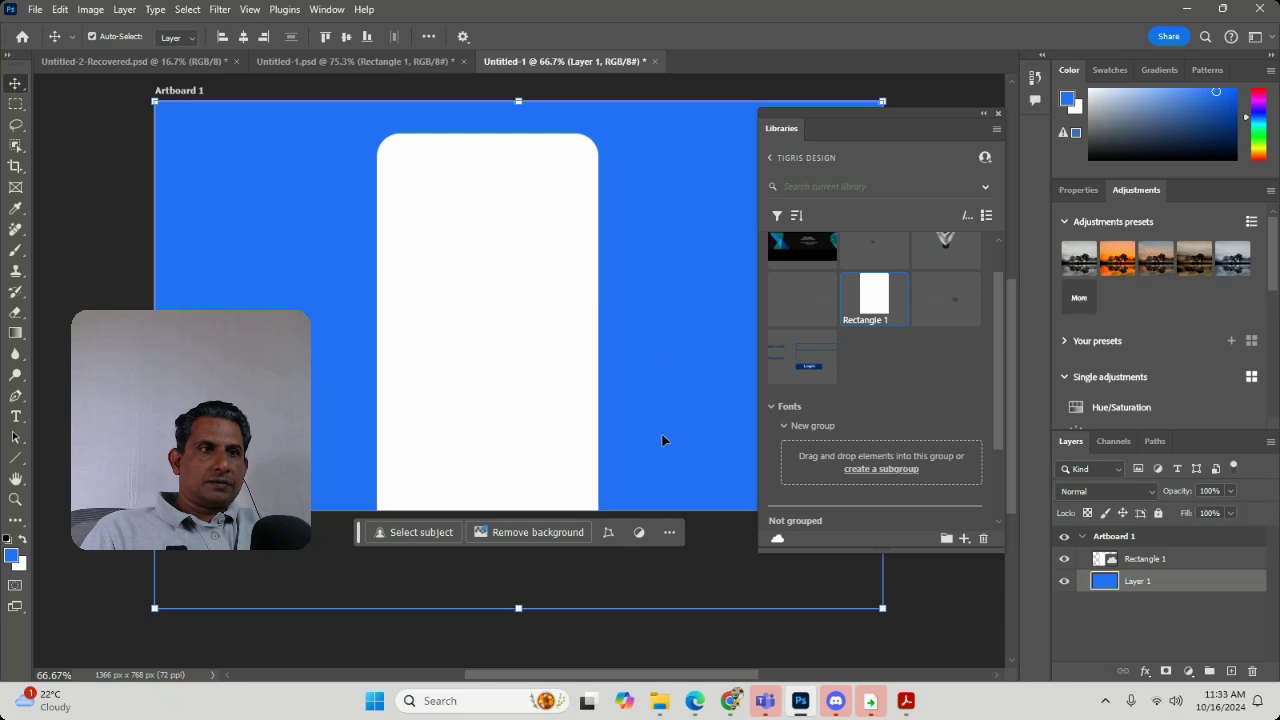
Scale the blue Layer 1's height to about 90.6% and shift it down and right on the artboard.
left_click_drag(731, 614, 466, 560)
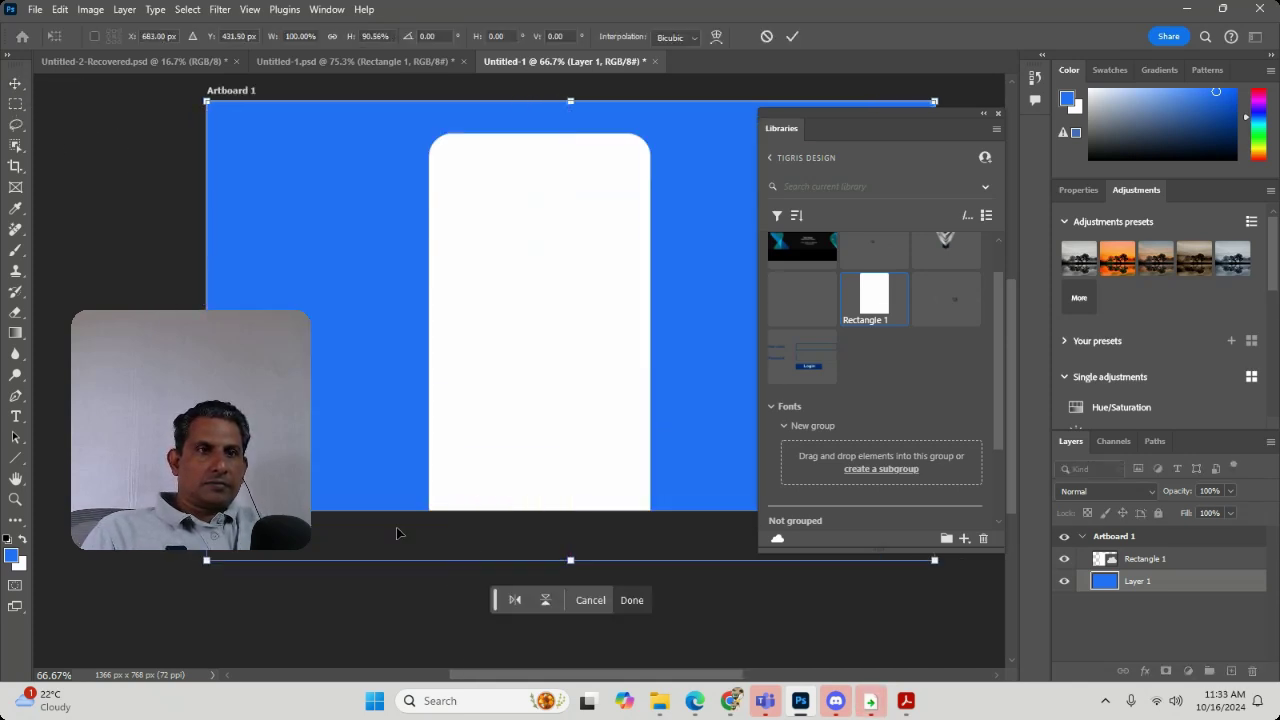
left_click(15, 83)
left_click_drag(340, 270, 407, 367)
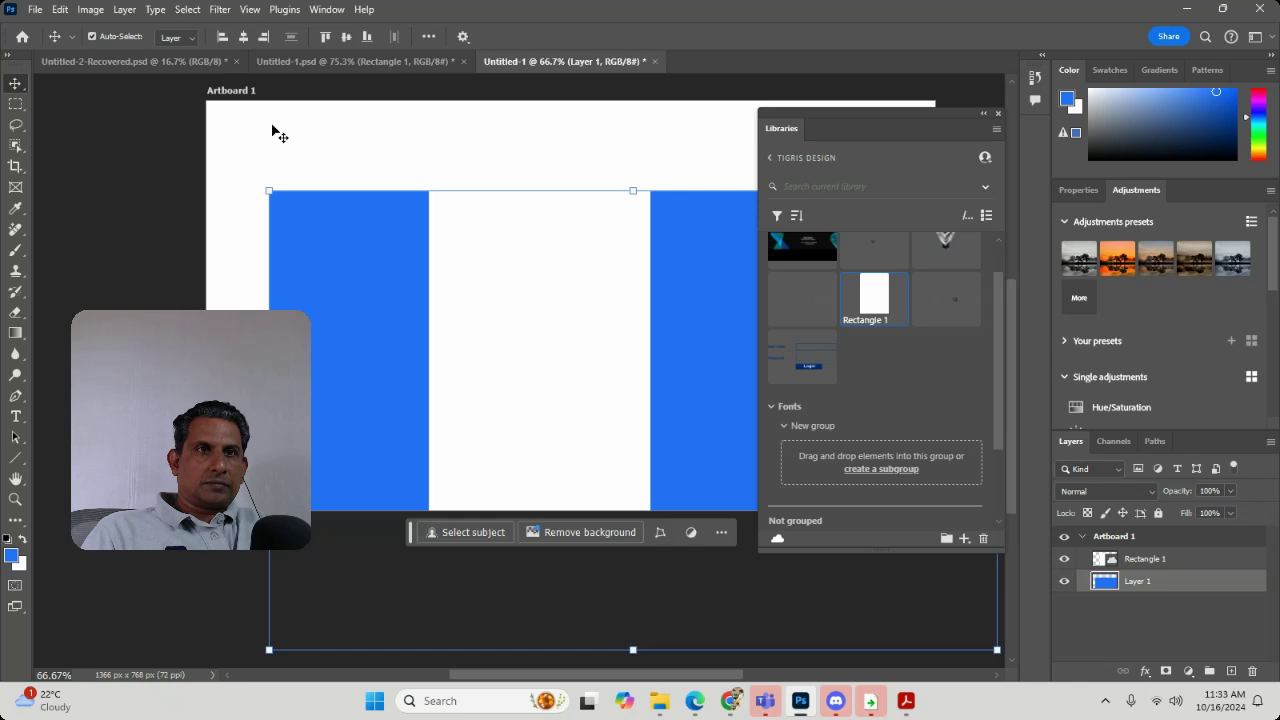
Extend Artboard 1 downward to 1366 x 1536 px.
left_click(232, 93)
left_click_drag(574, 510, 557, 640)
scroll(533, 545, "up", 2)
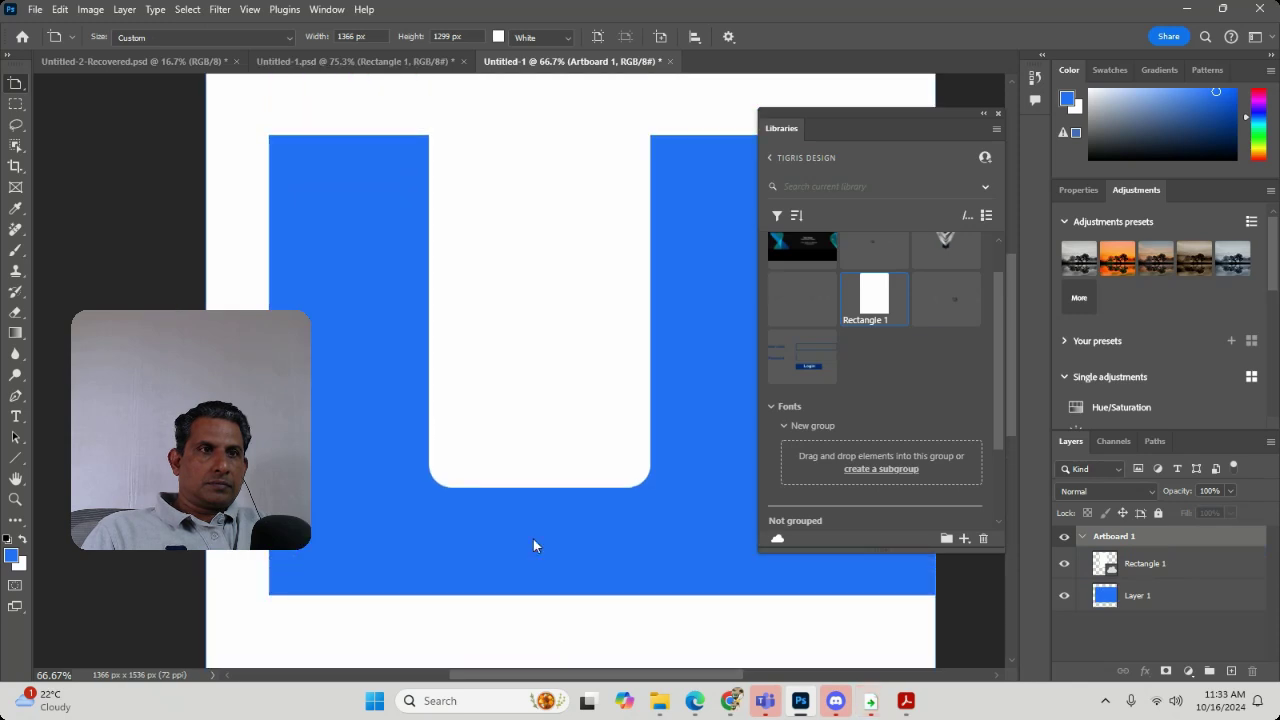
Align the blue Layer 1 with the artboard's side edges and stretch it downward to about 129.6% of its height.
key("v")
left_click_drag(371, 409, 314, 434)
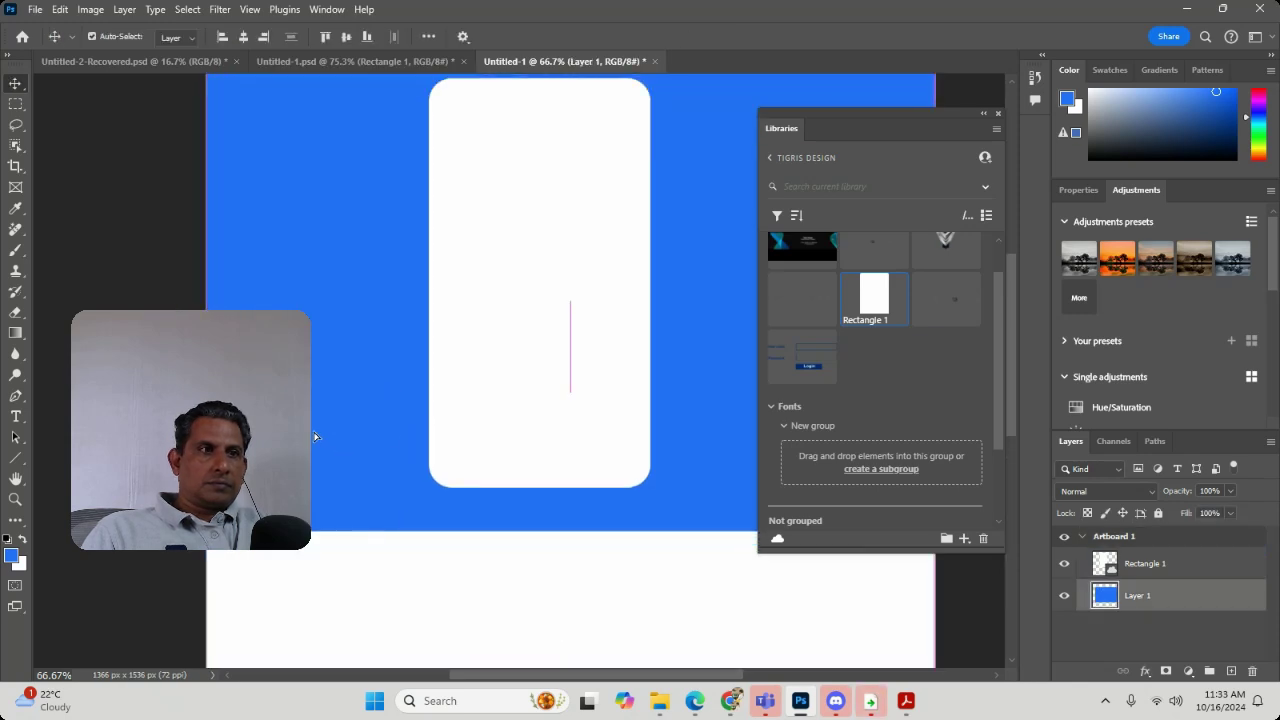
left_click_drag(832, 110, 1110, 120)
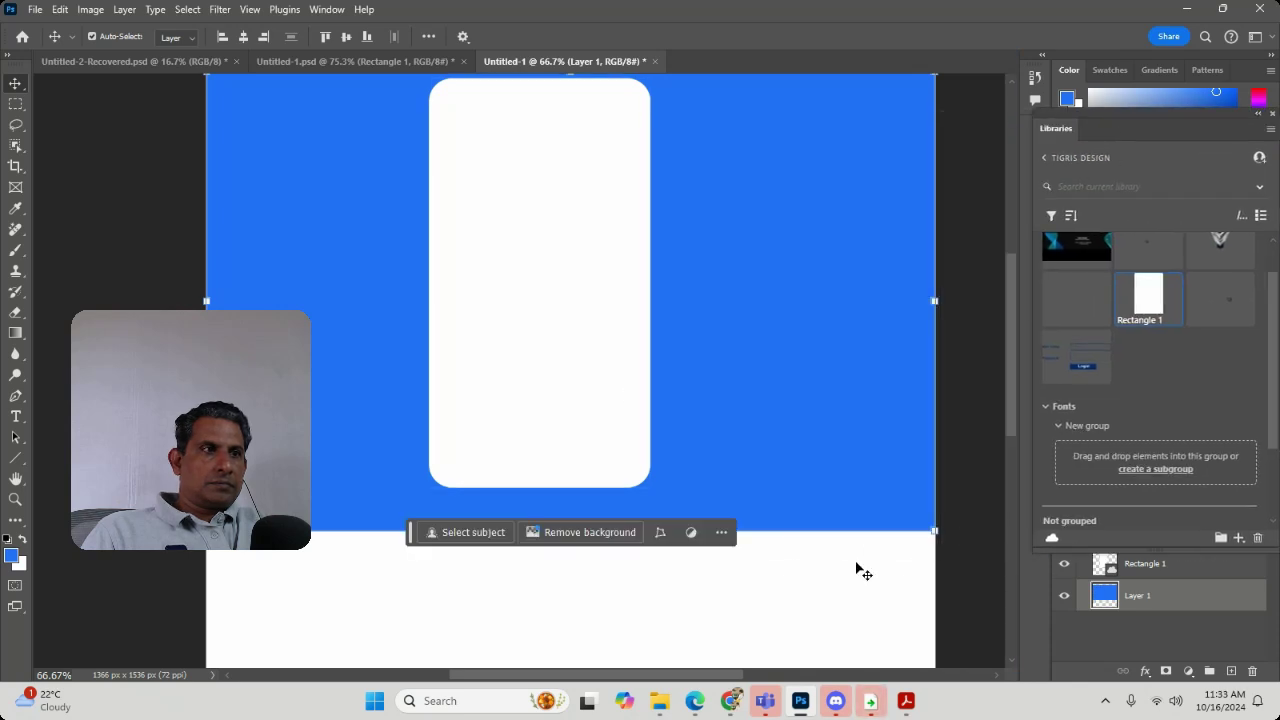
left_click_drag(934, 534, 934, 666)
left_click_drag(580, 251, 552, 232)
left_click_drag(790, 524, 823, 572)
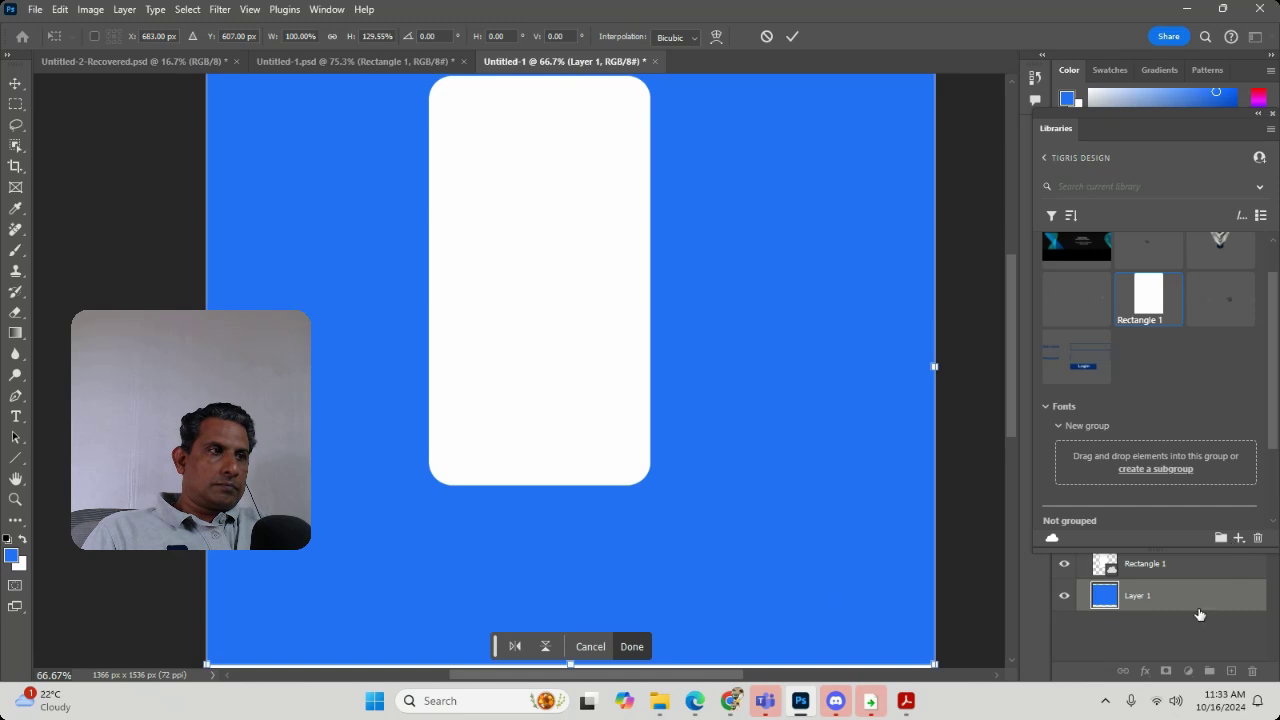
key("Return")
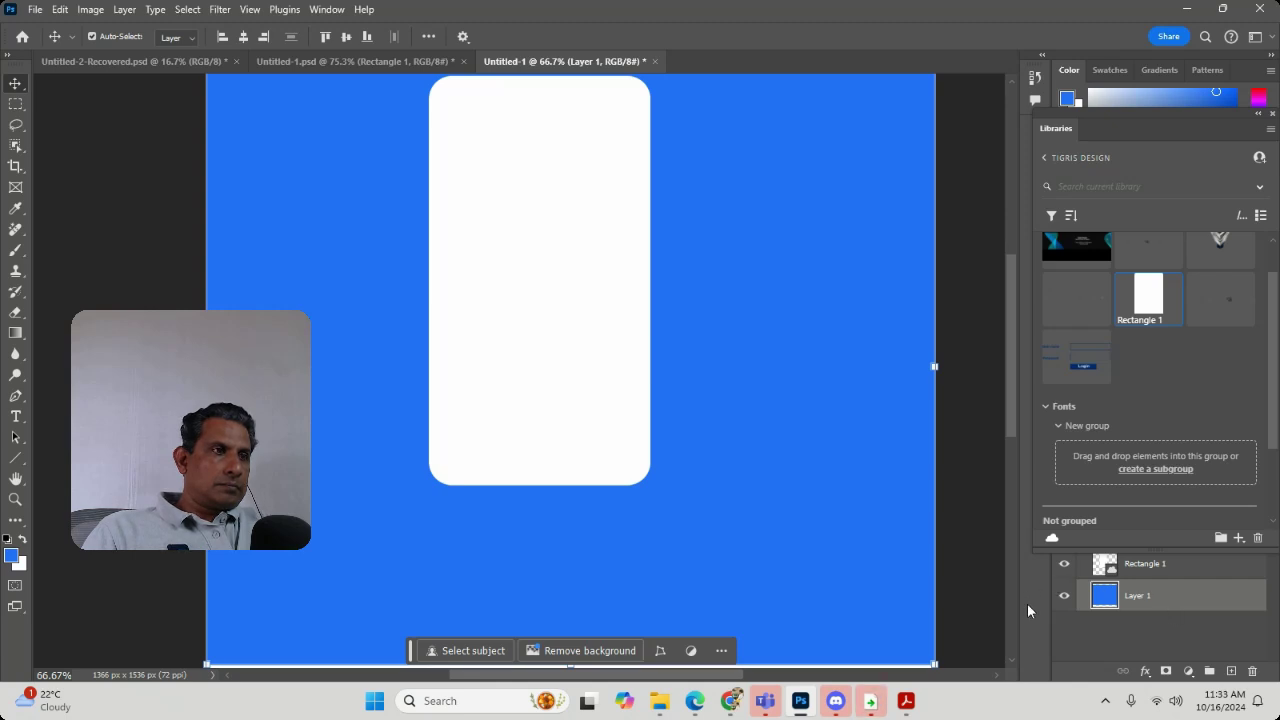
Move the Libraries panel over the canvas so that it no longer covers the Layers panel.
left_click(326, 9)
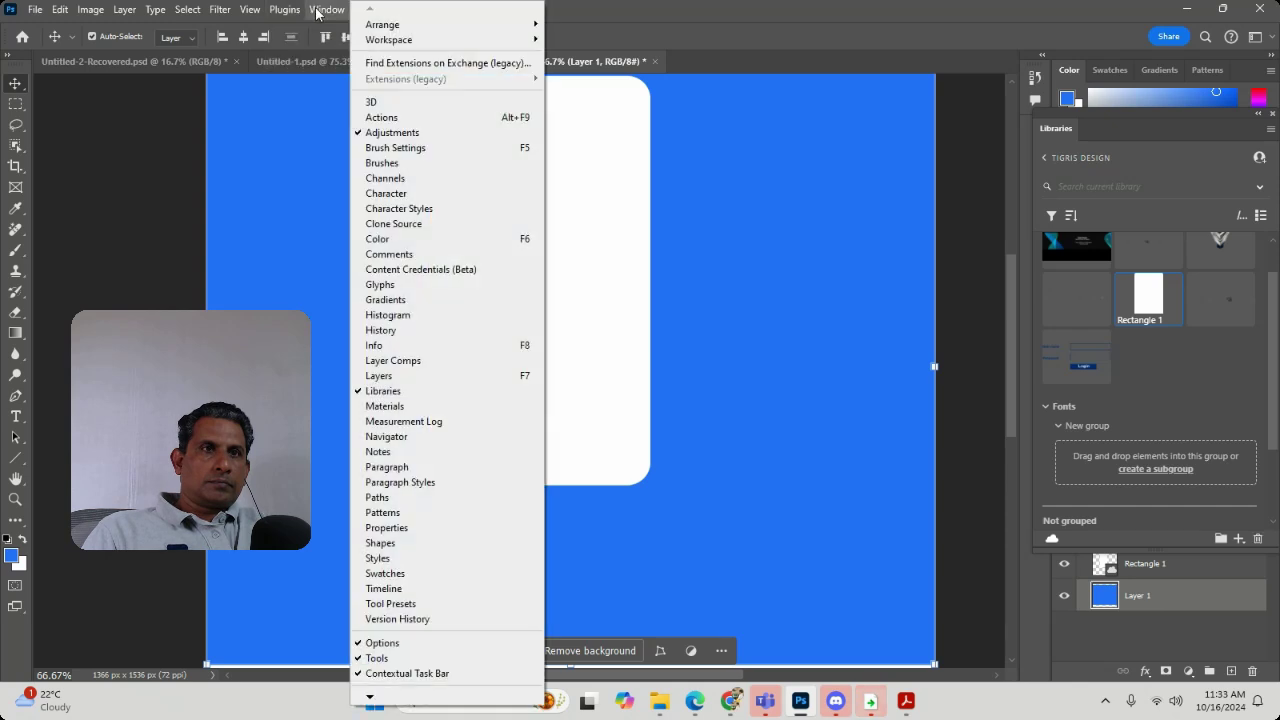
left_click(400, 376)
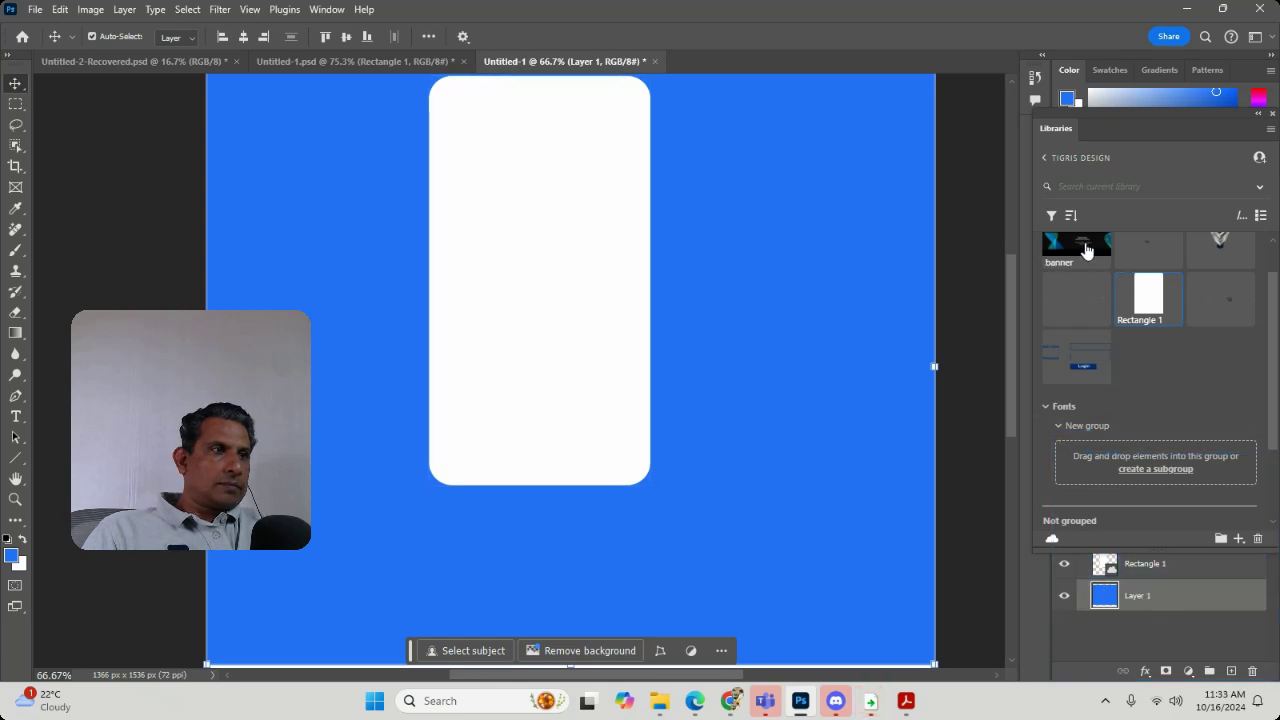
left_click_drag(1051, 128, 808, 58)
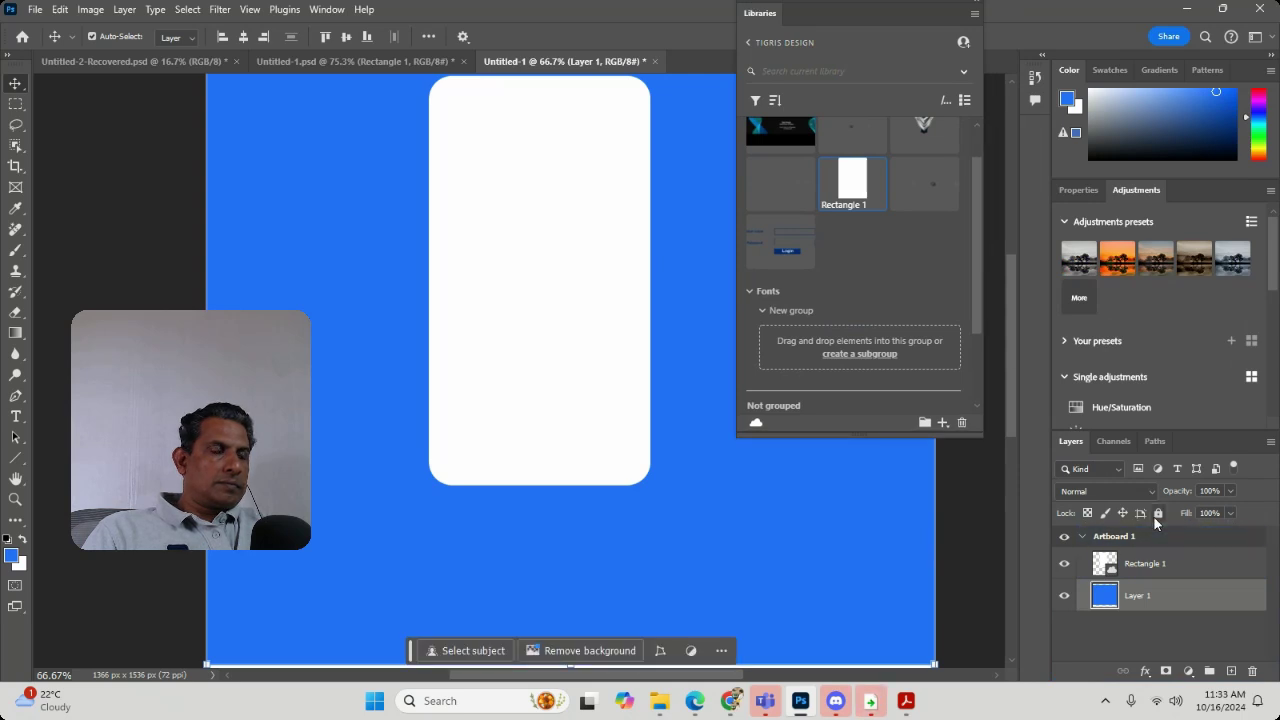
Center the white Rectangle 1 on the blue background and lock both Layer 1 and Rectangle 1.
left_click_drag(531, 331, 569, 423)
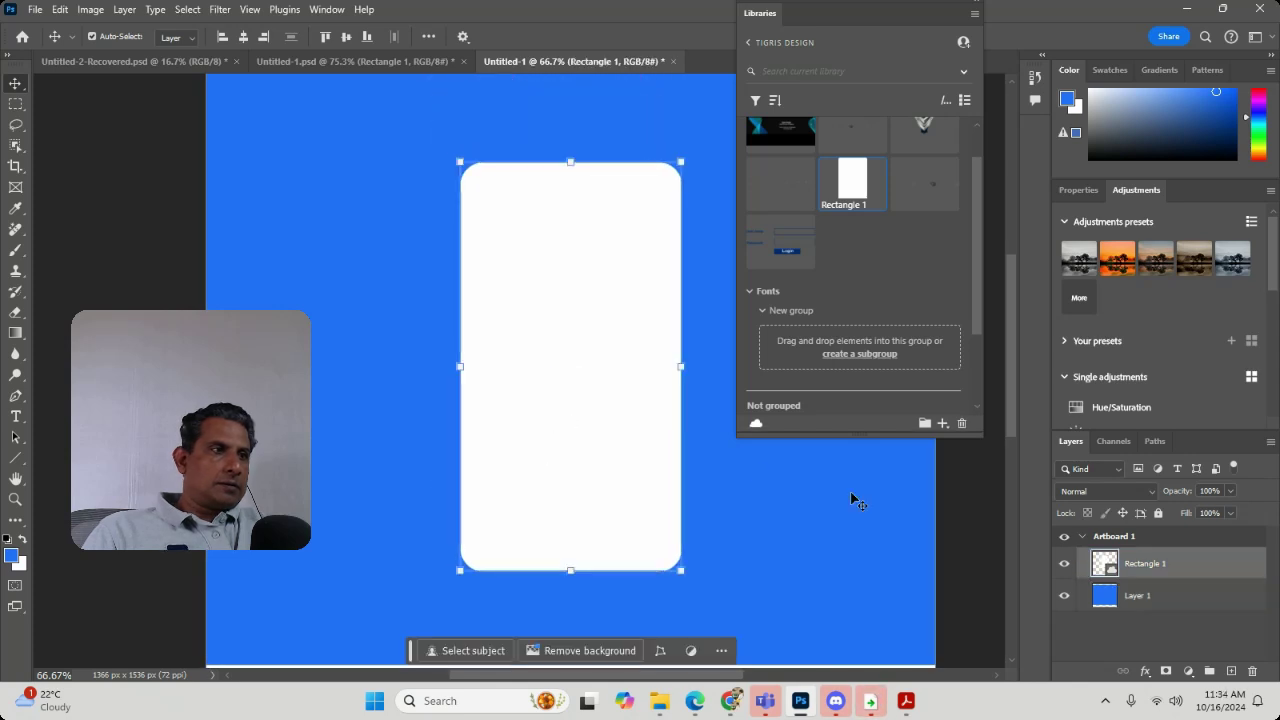
left_click(1203, 583)
left_click(1158, 512)
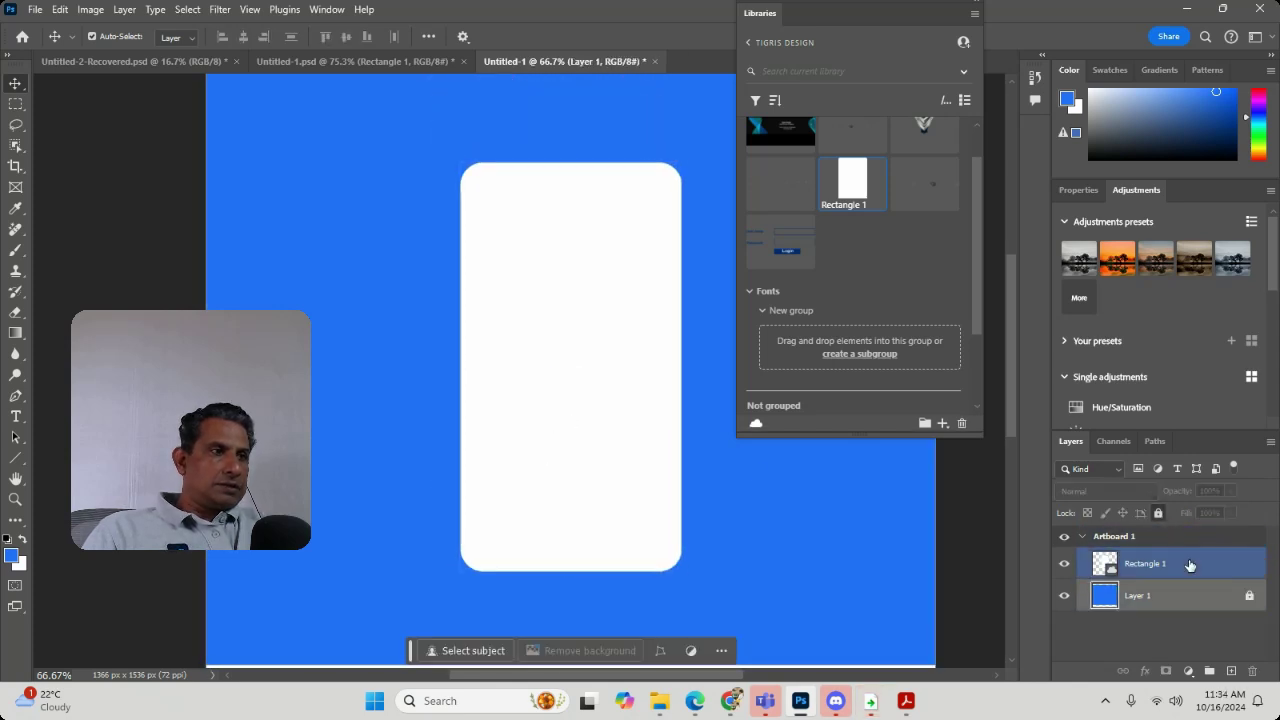
left_click(1158, 513)
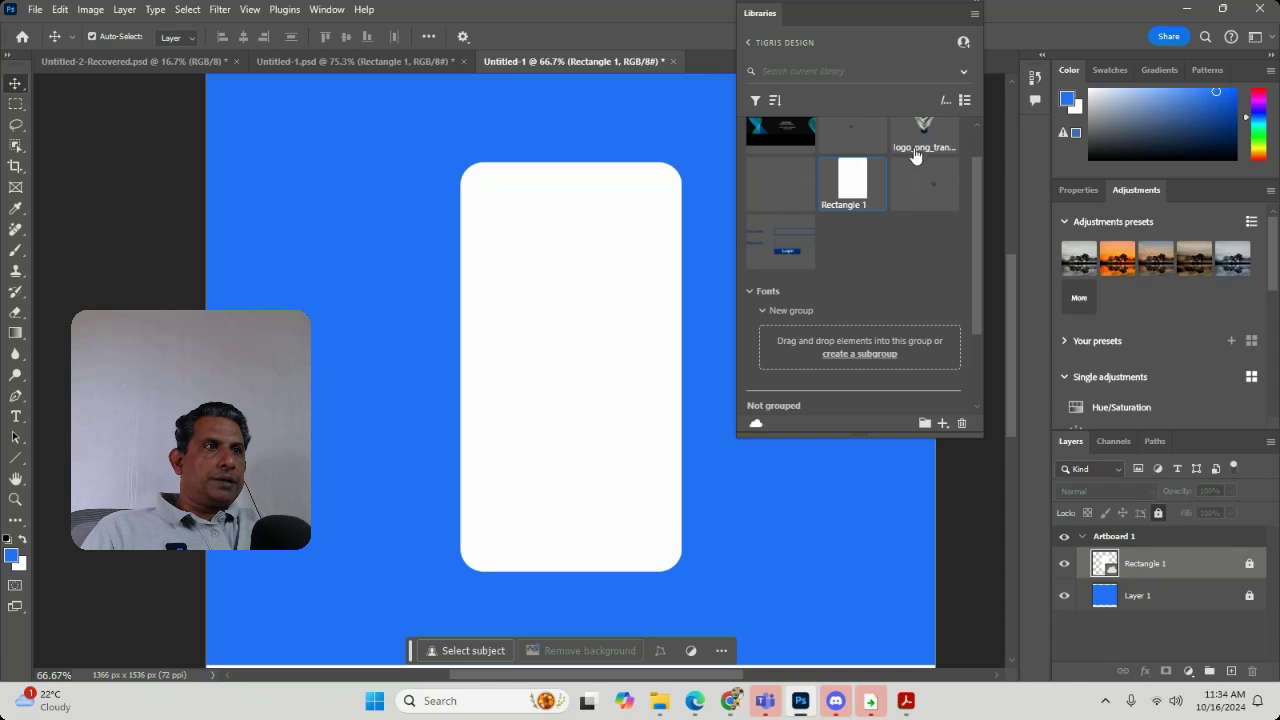
Place the library's logo graphic on the white phone shape, scaled to about 56% width and 54% height.
left_click_drag(938, 135, 580, 314)
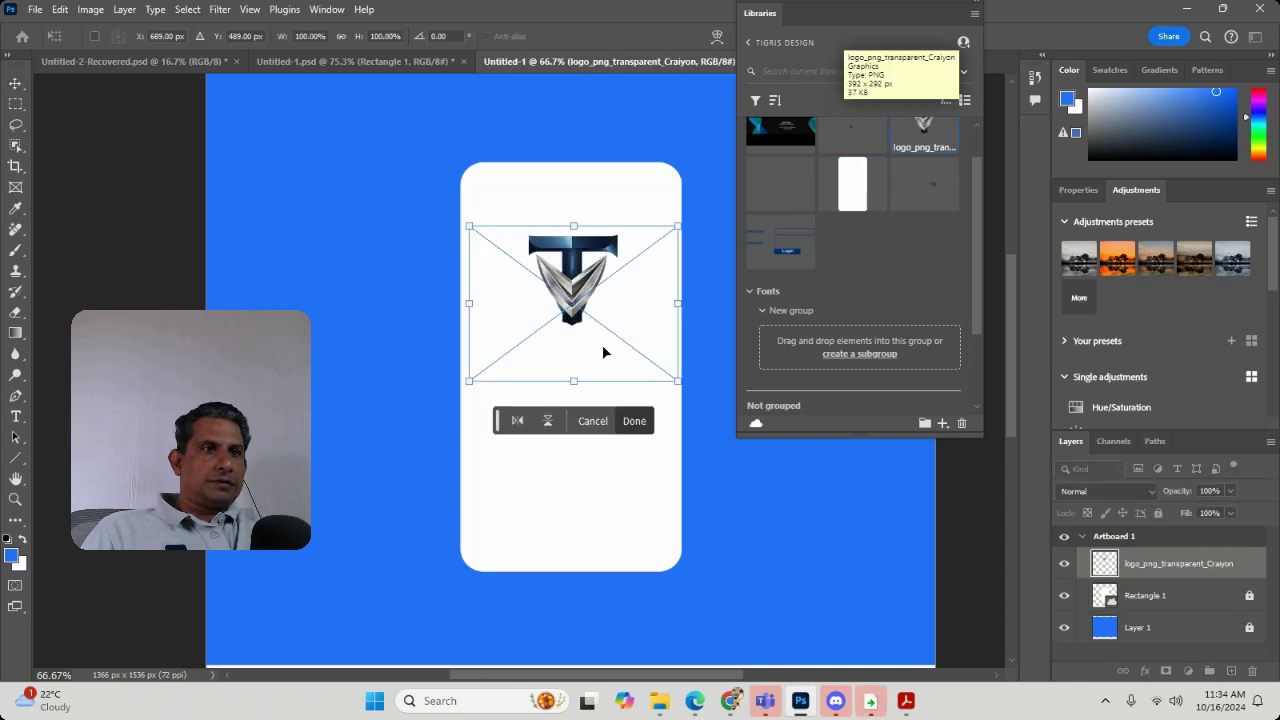
left_click_drag(677, 385, 591, 314)
left_click_drag(522, 250, 558, 312)
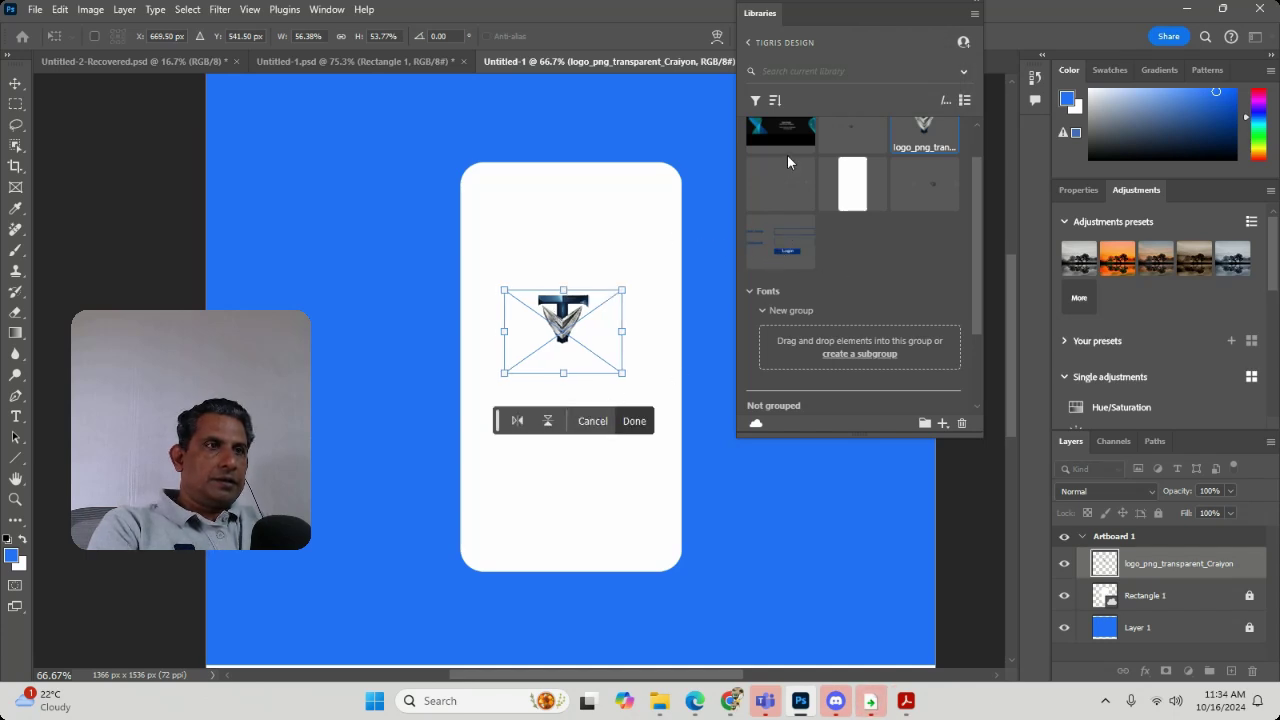
scroll(849, 234, "down", 1)
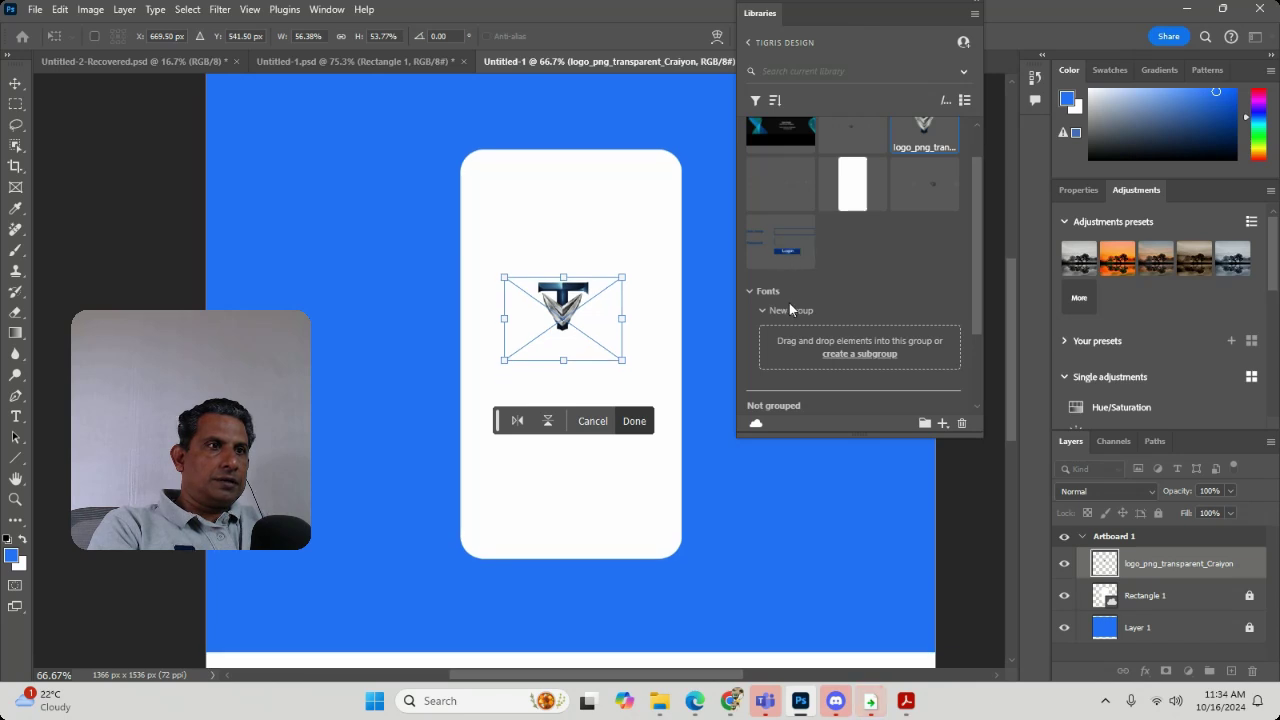
scroll(936, 273, "up", 2)
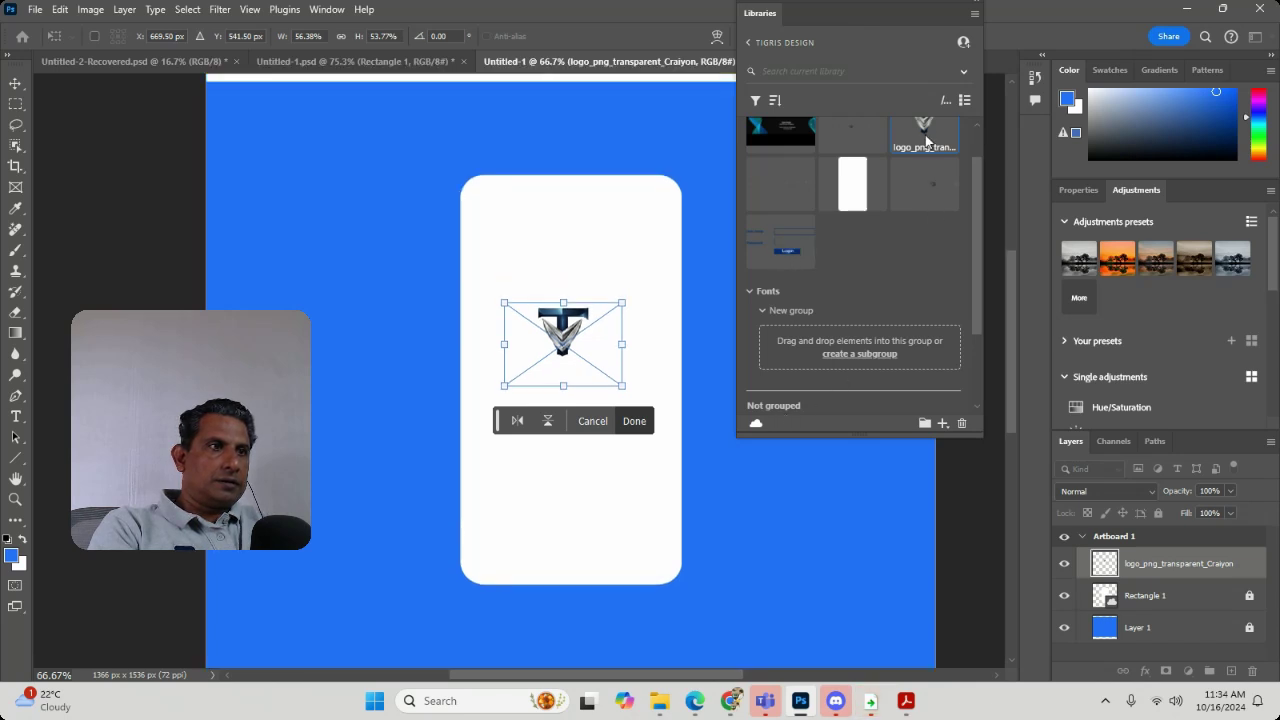
scroll(934, 234, "up", 3)
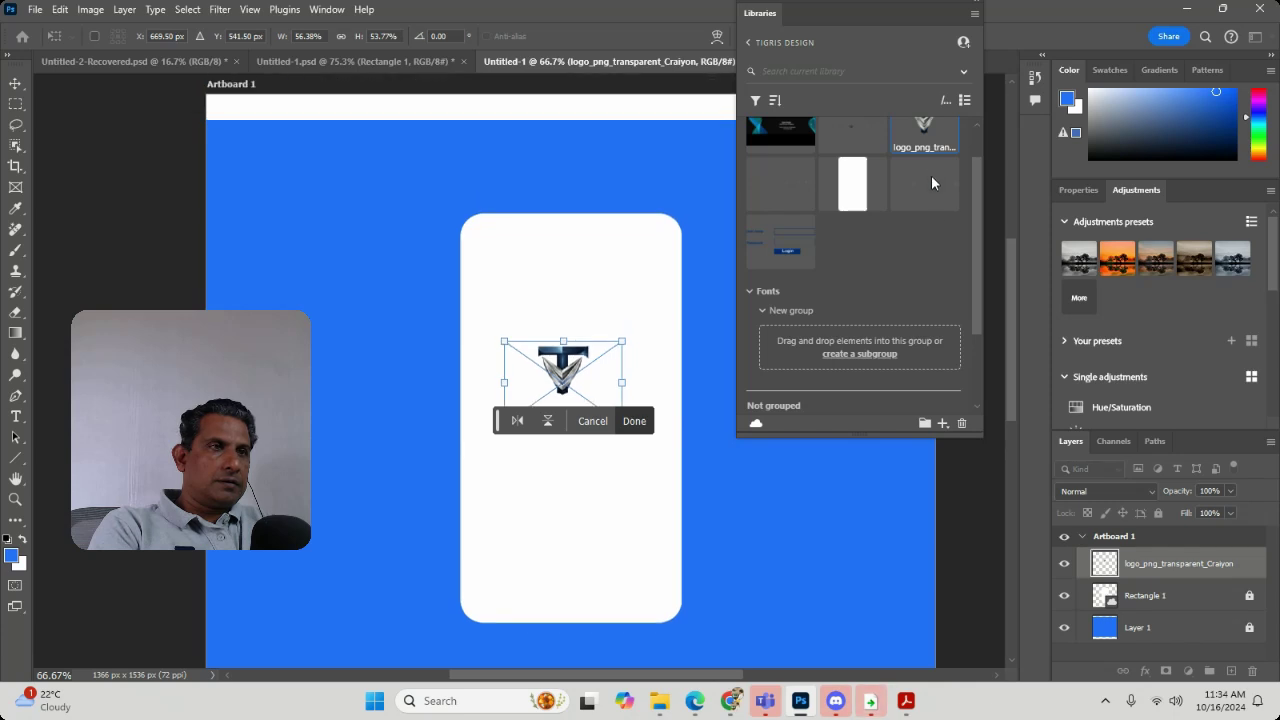
key("Return")
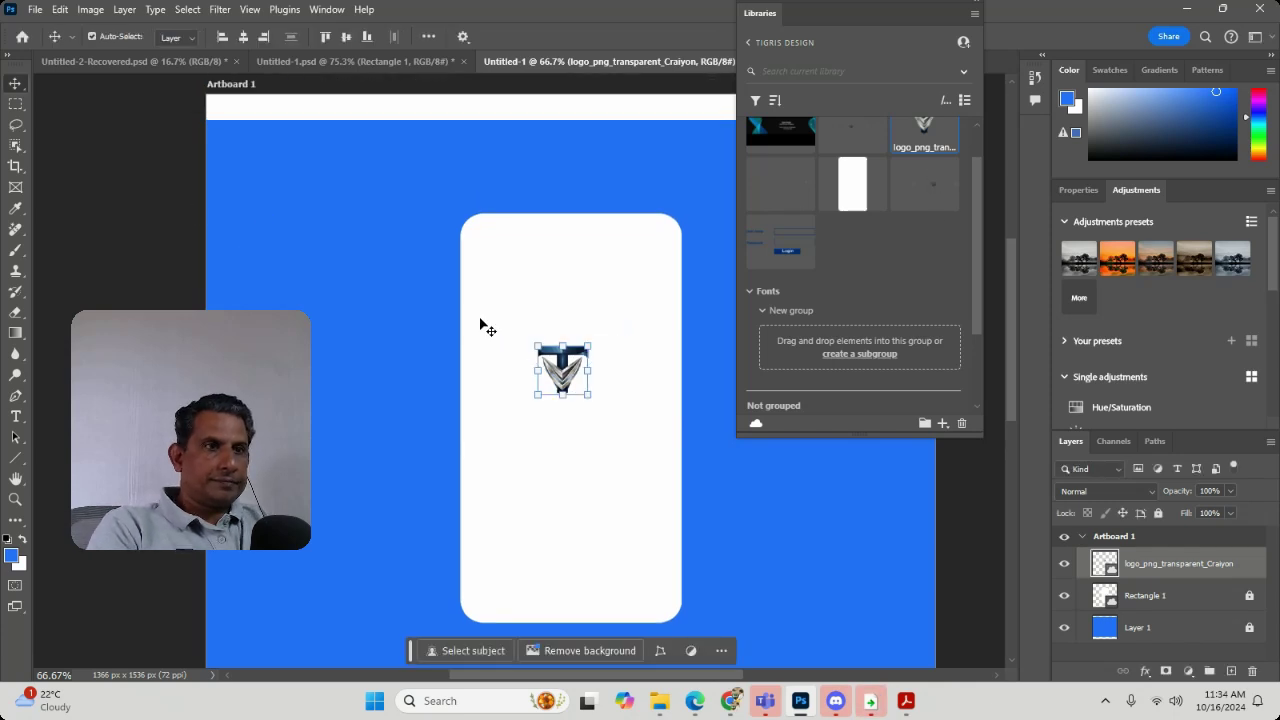
Move the logo slightly up and to the right within the white phone shape.
left_click(540, 385)
left_click_drag(588, 350, 598, 328)
left_click(634, 417)
Place the library's Group 5 icon row along the lower edge of the white phone shape.
left_click_drag(916, 200, 563, 451)
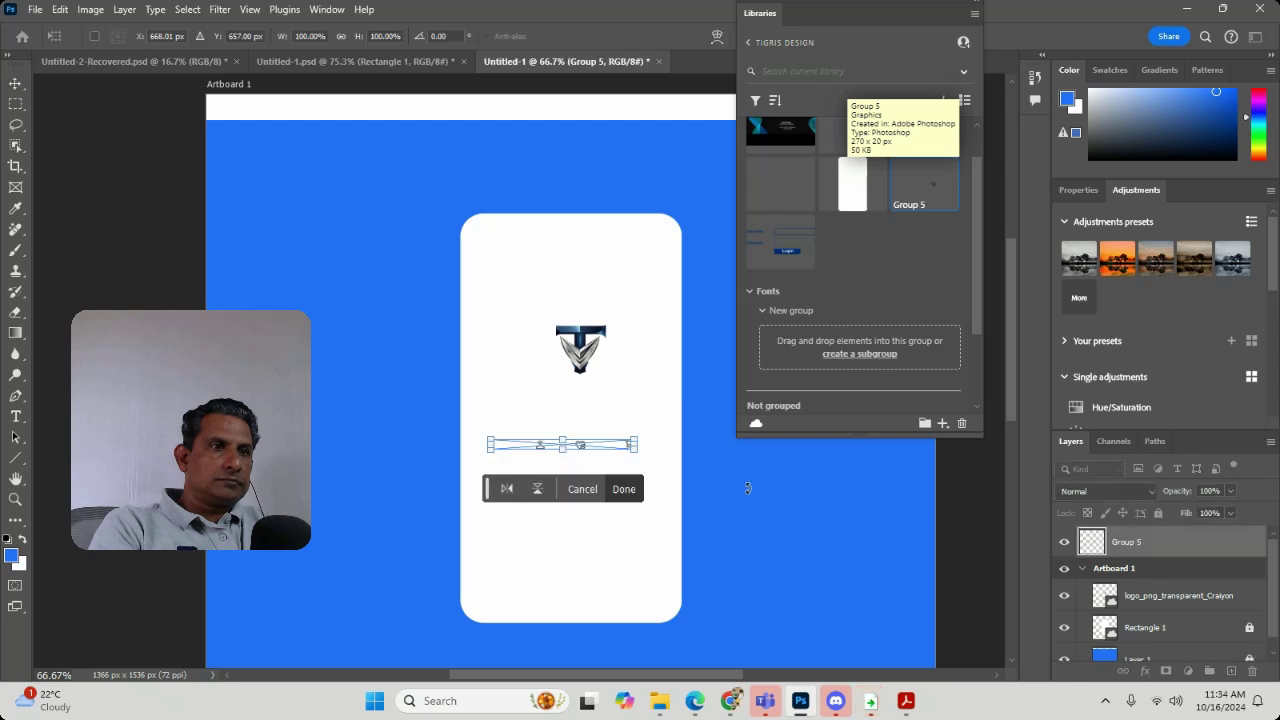
left_click_drag(617, 452, 640, 613)
key("Return")
left_click(743, 521)
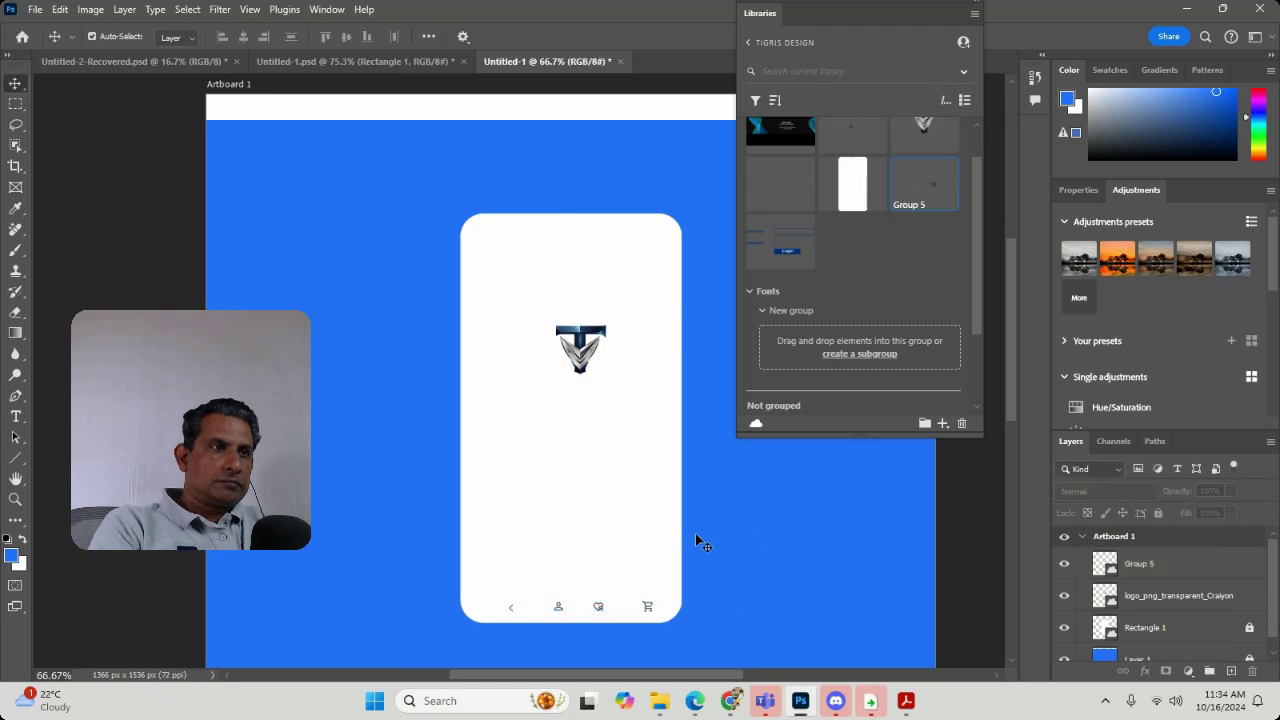
Place the library's Group 6 login form below the logo on the white phone shape.
left_click_drag(778, 260, 583, 450)
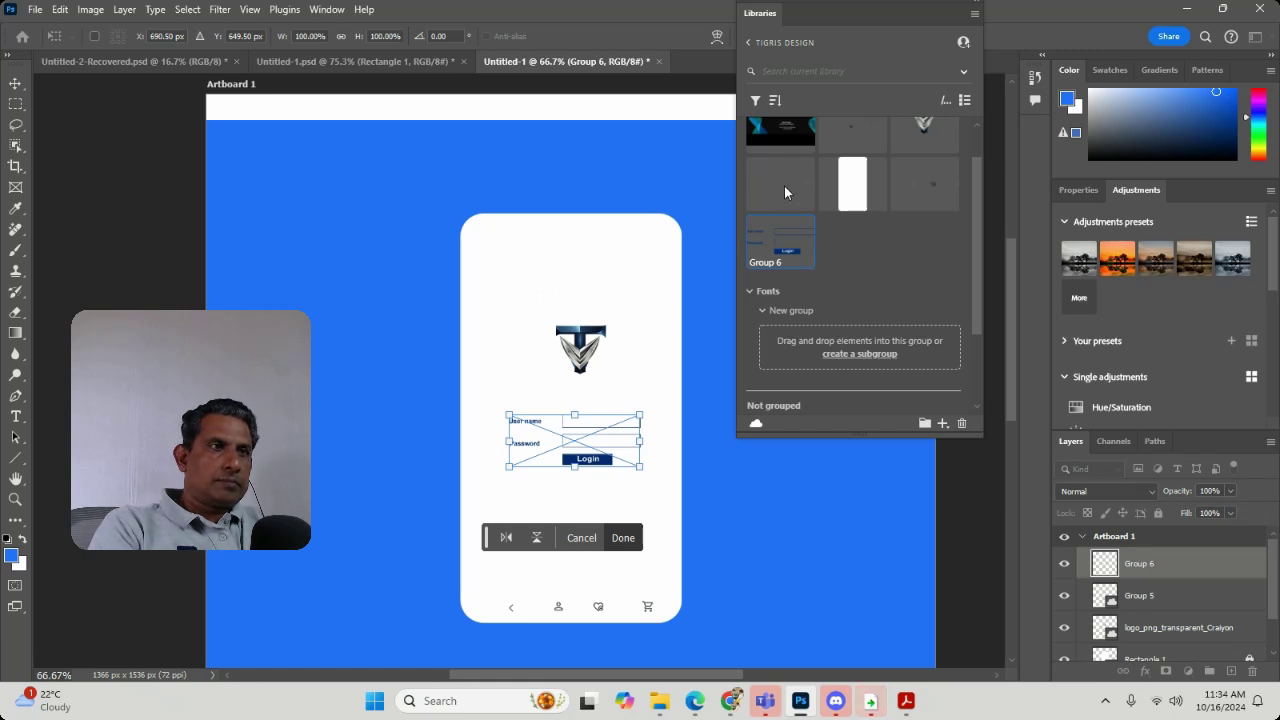
scroll(942, 207, "up", 1)
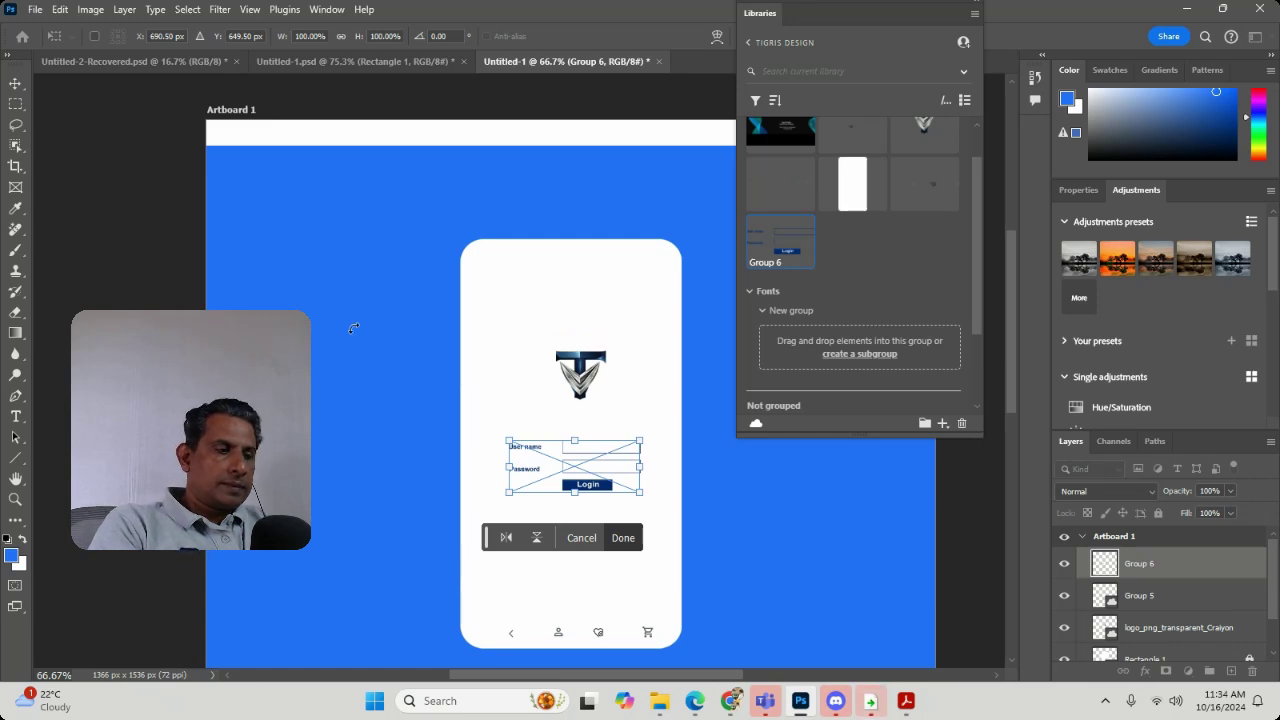
key("Return")
left_click(519, 407)
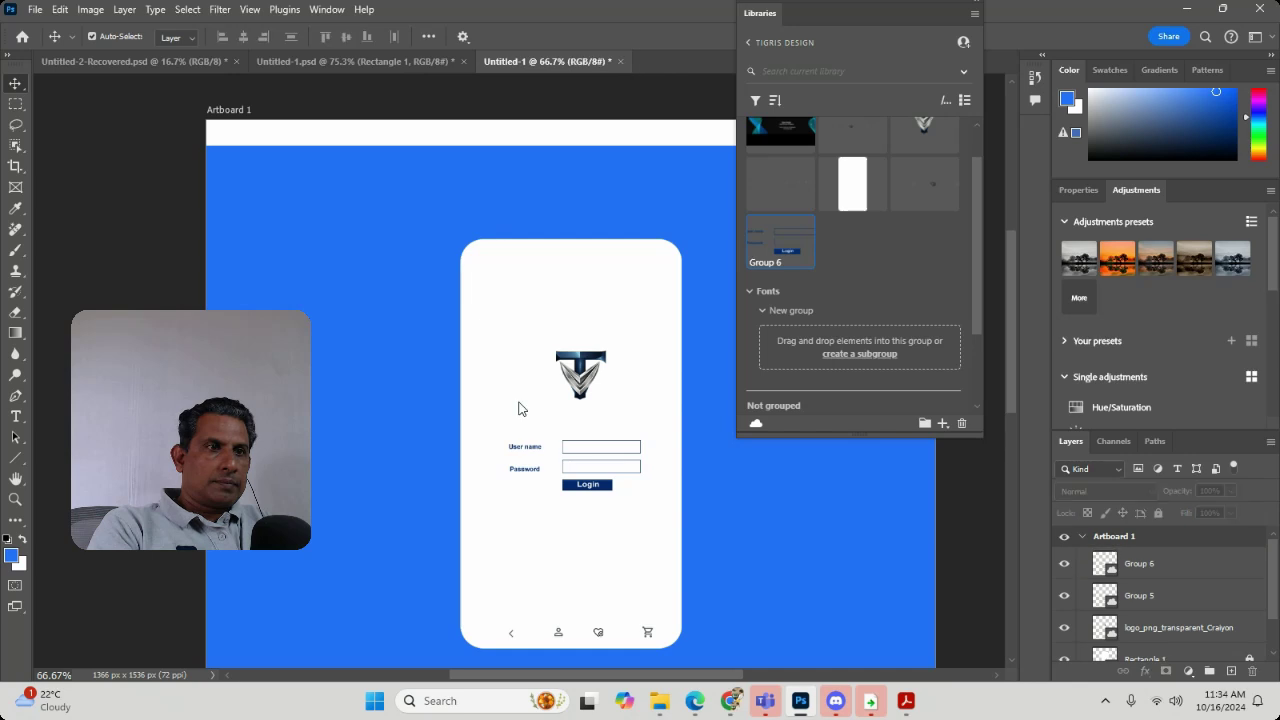
Place the library's Group 3 status icon row across the phone shape's upper edge and center the logo beneath it.
left_click_drag(852, 135, 548, 297)
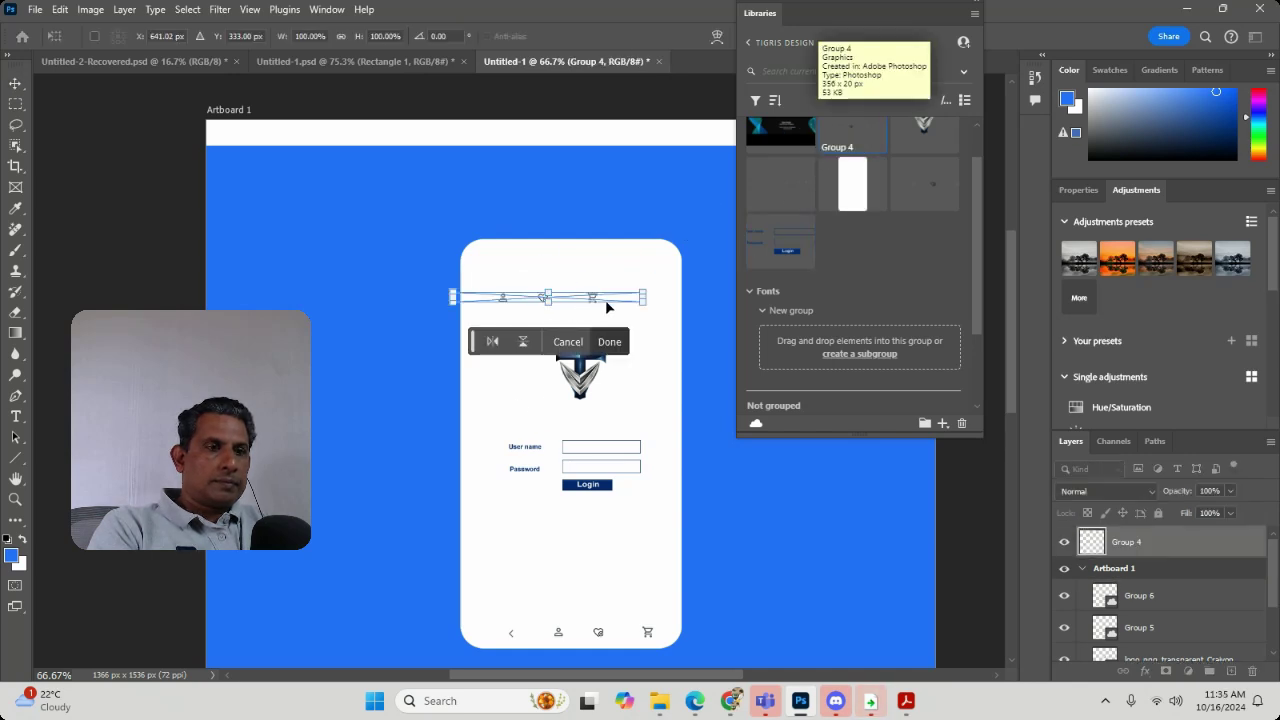
key("Escape")
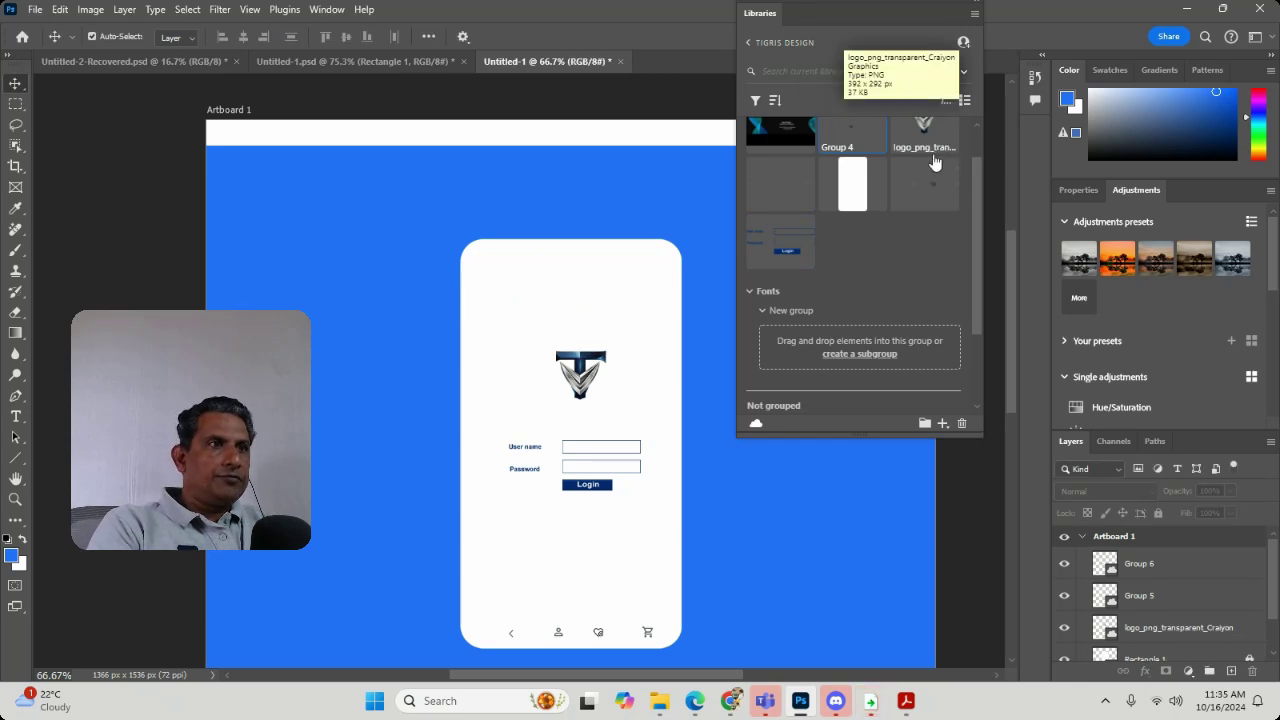
scroll(935, 163, "up", 1)
left_click_drag(780, 228, 674, 250)
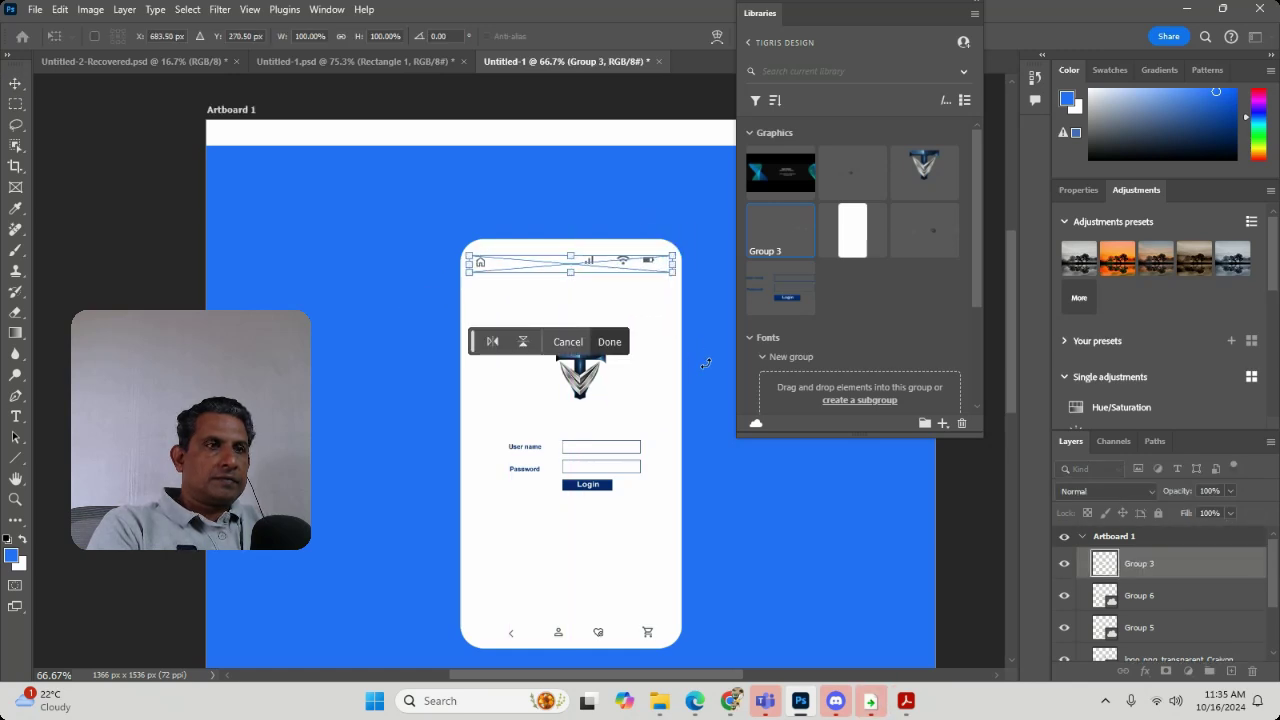
key("Return")
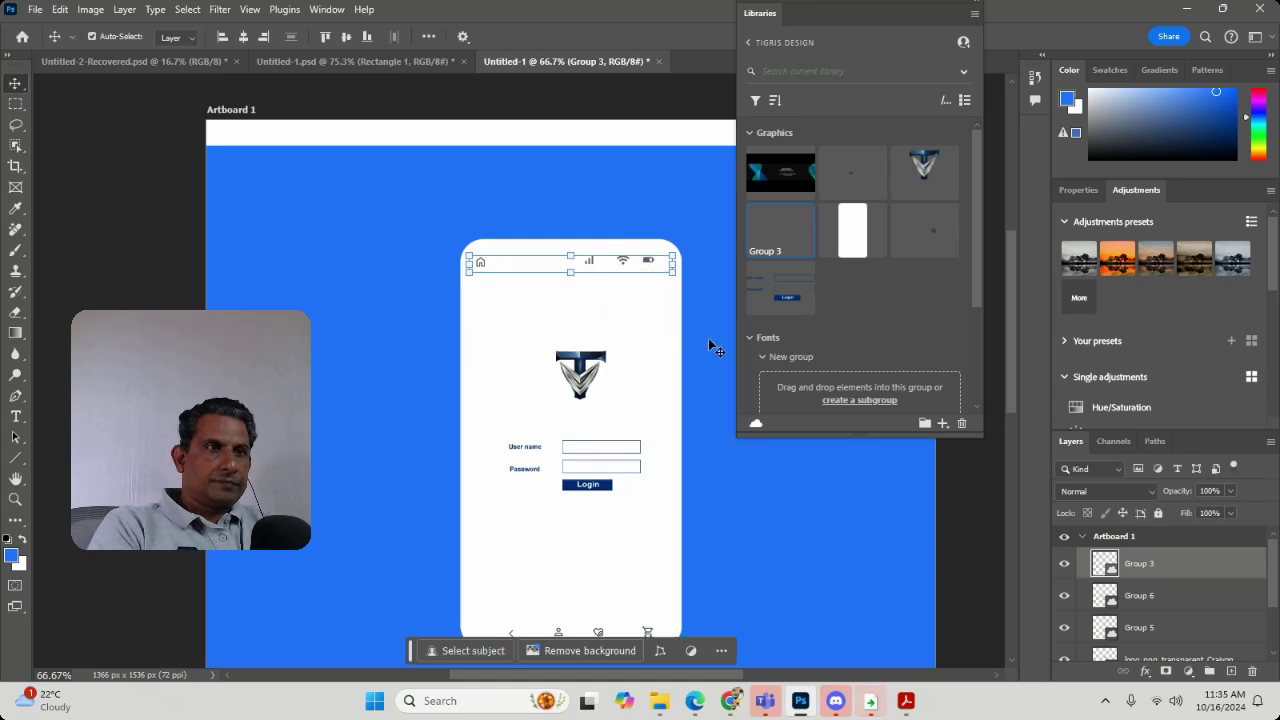
left_click_drag(593, 352, 583, 334)
Add the text "Tigris Design" in 75 pt Arial Bold between the logo and the login form.
left_click(15, 416)
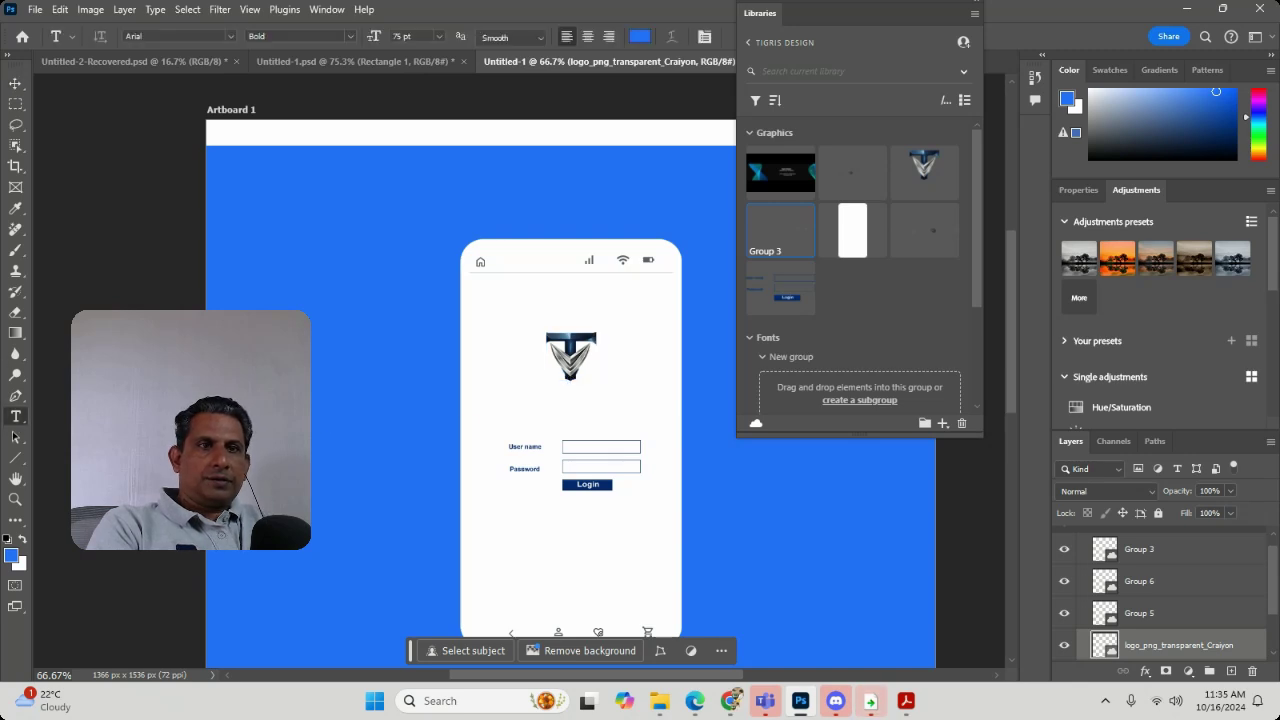
left_click(512, 409)
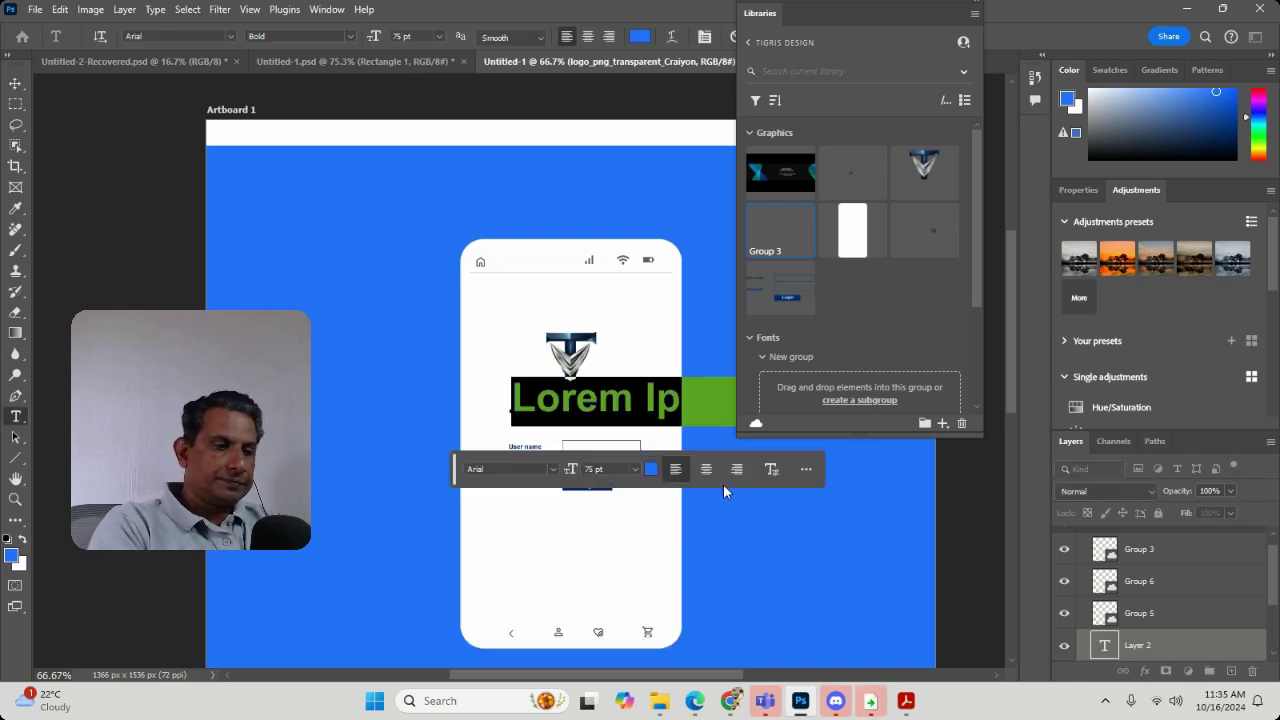
type("To")
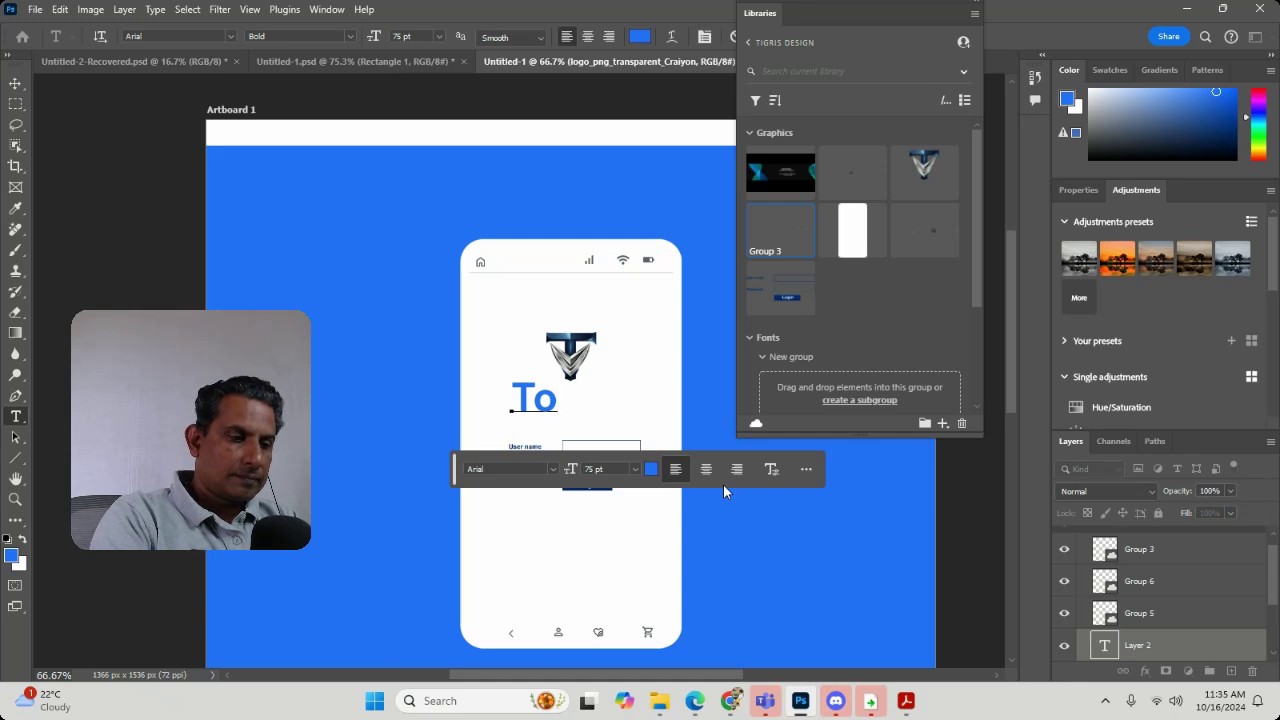
key("BackSpace")
type("i")
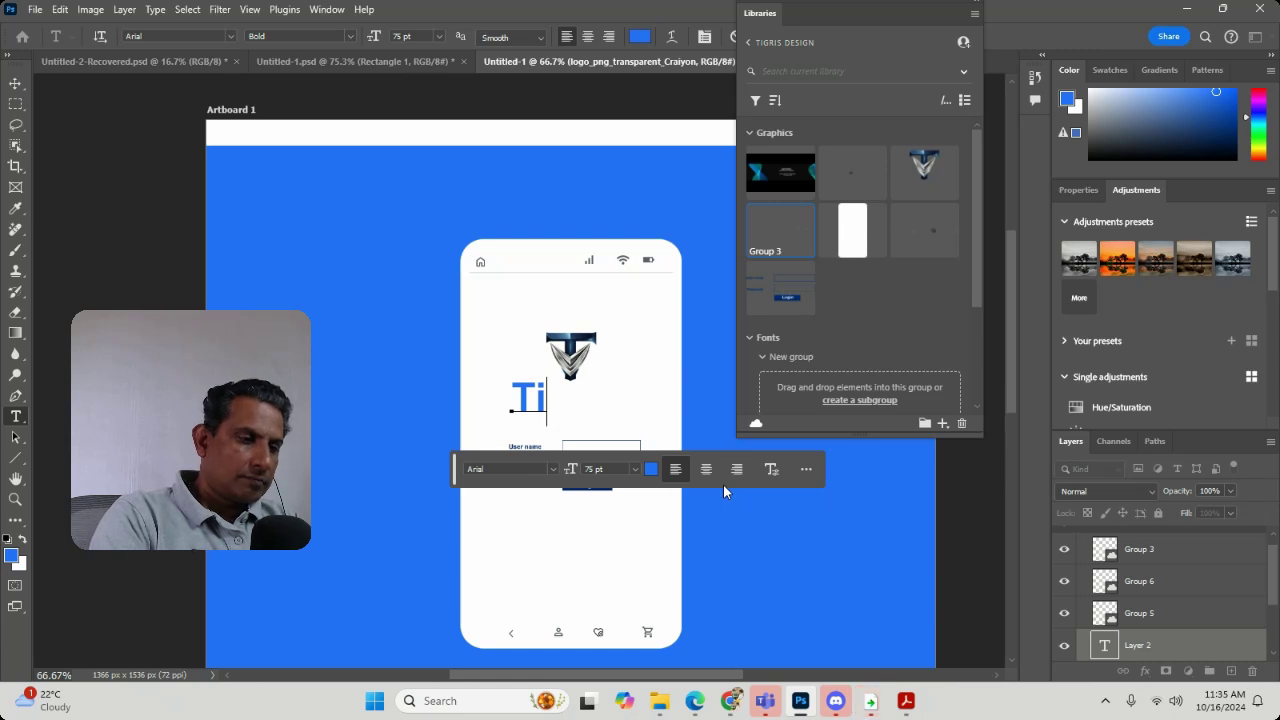
type("gris De")
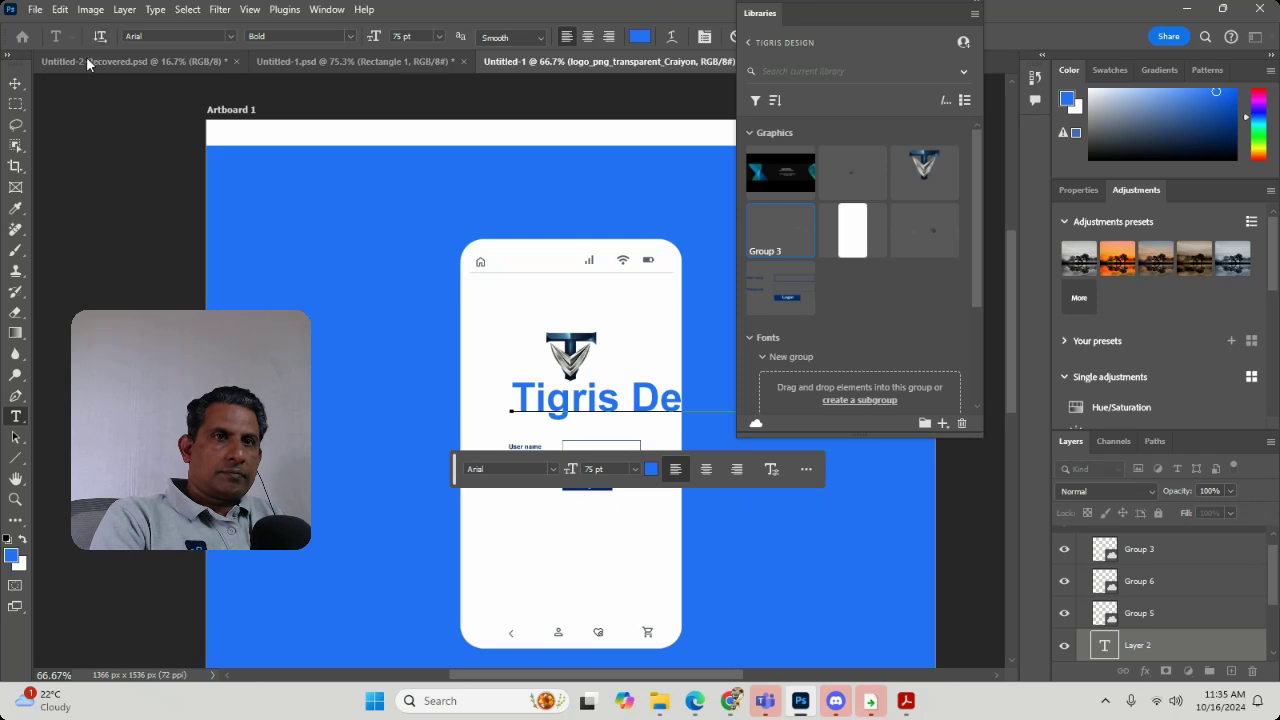
Scale the Tigris Design text to 67.74% and position it between the logo and the login form.
left_click(10, 82)
left_click_drag(713, 420, 633, 418)
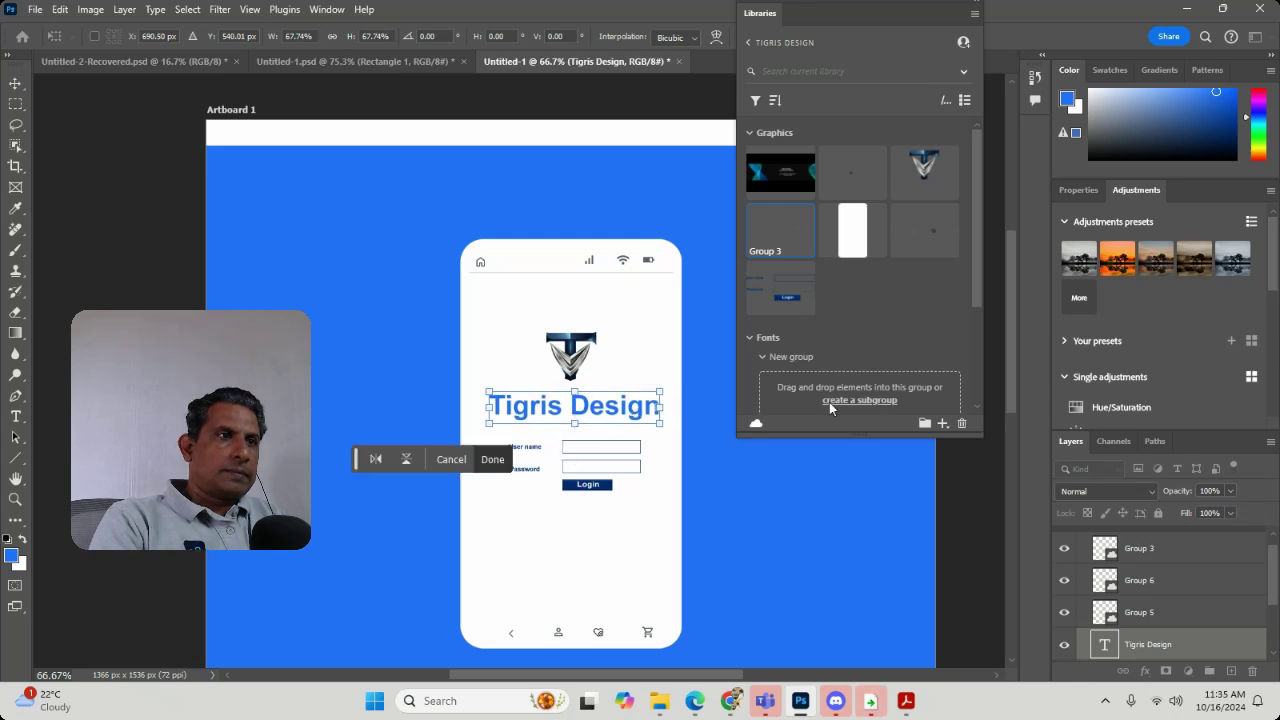
scroll(942, 362, "down", 2)
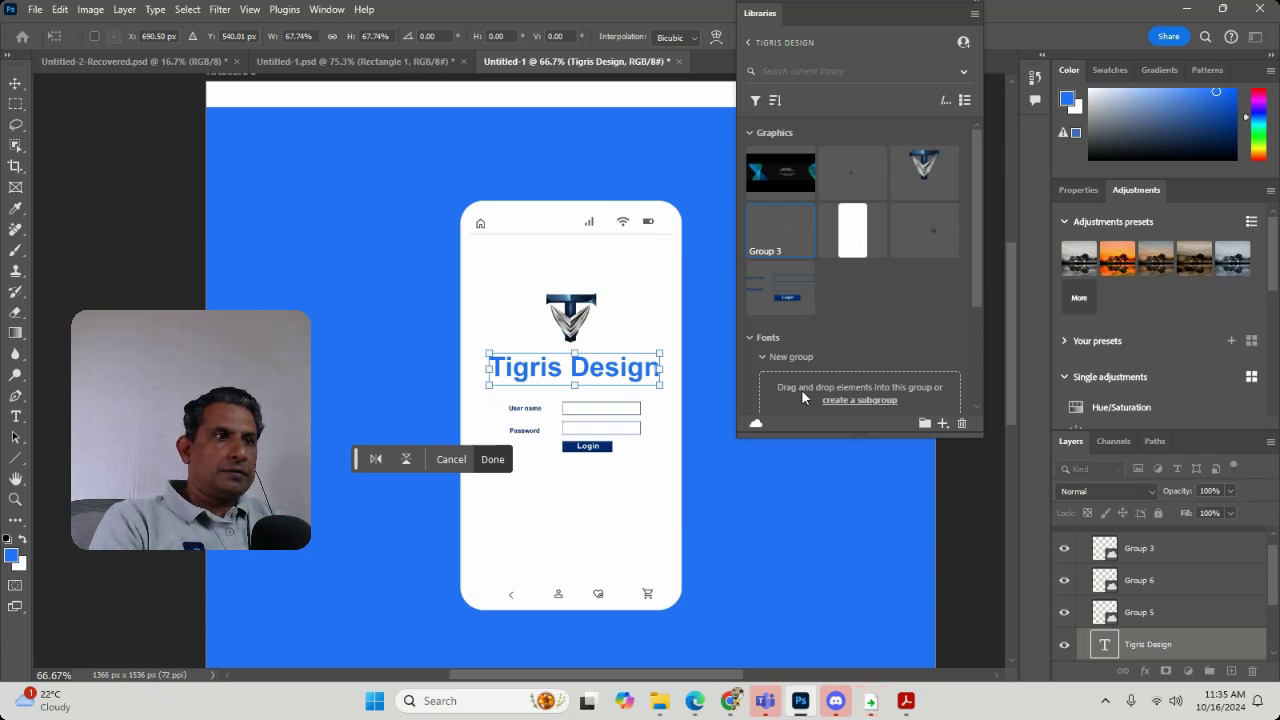
left_click_drag(966, 432, 962, 545)
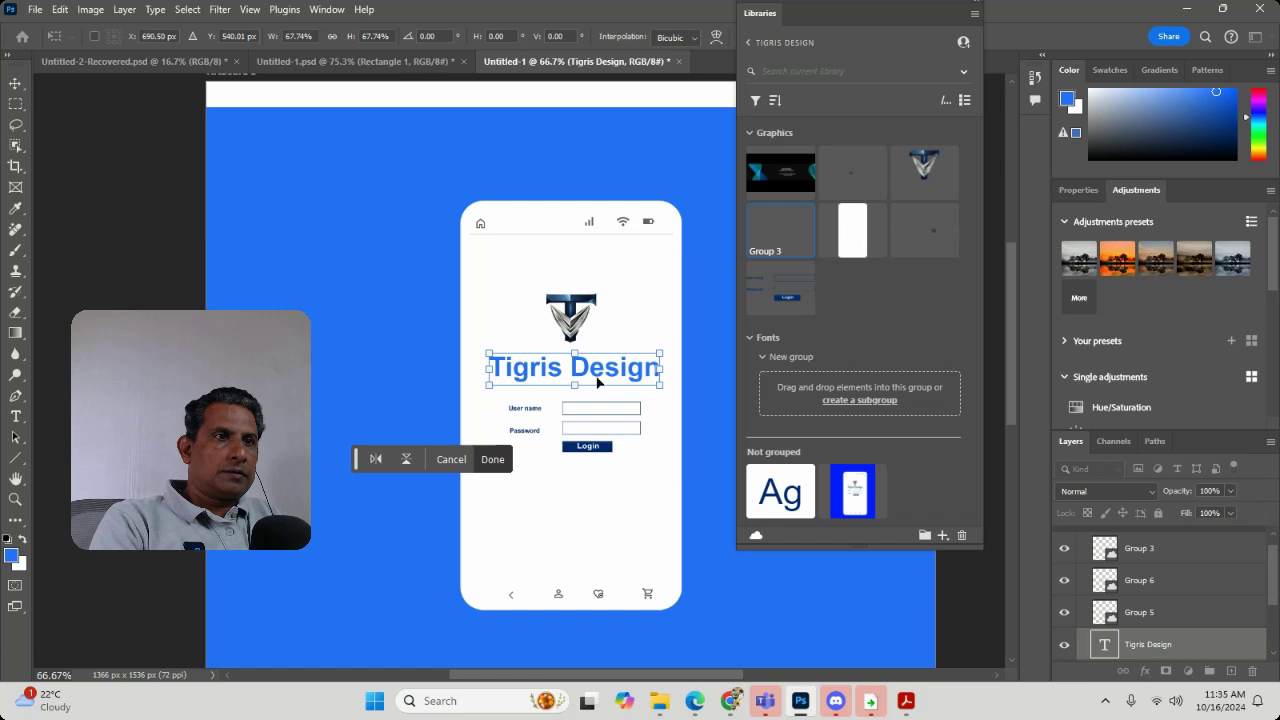
left_click_drag(614, 381, 624, 377)
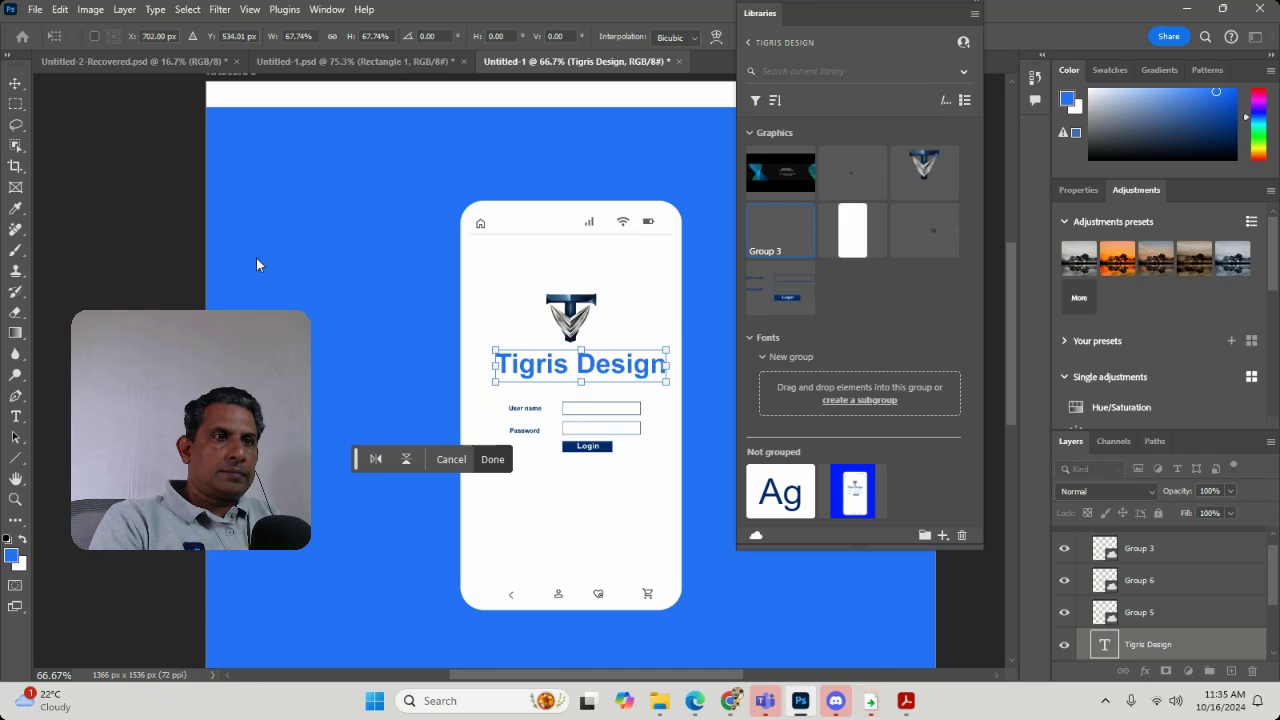
key("Return")
left_click(330, 270)
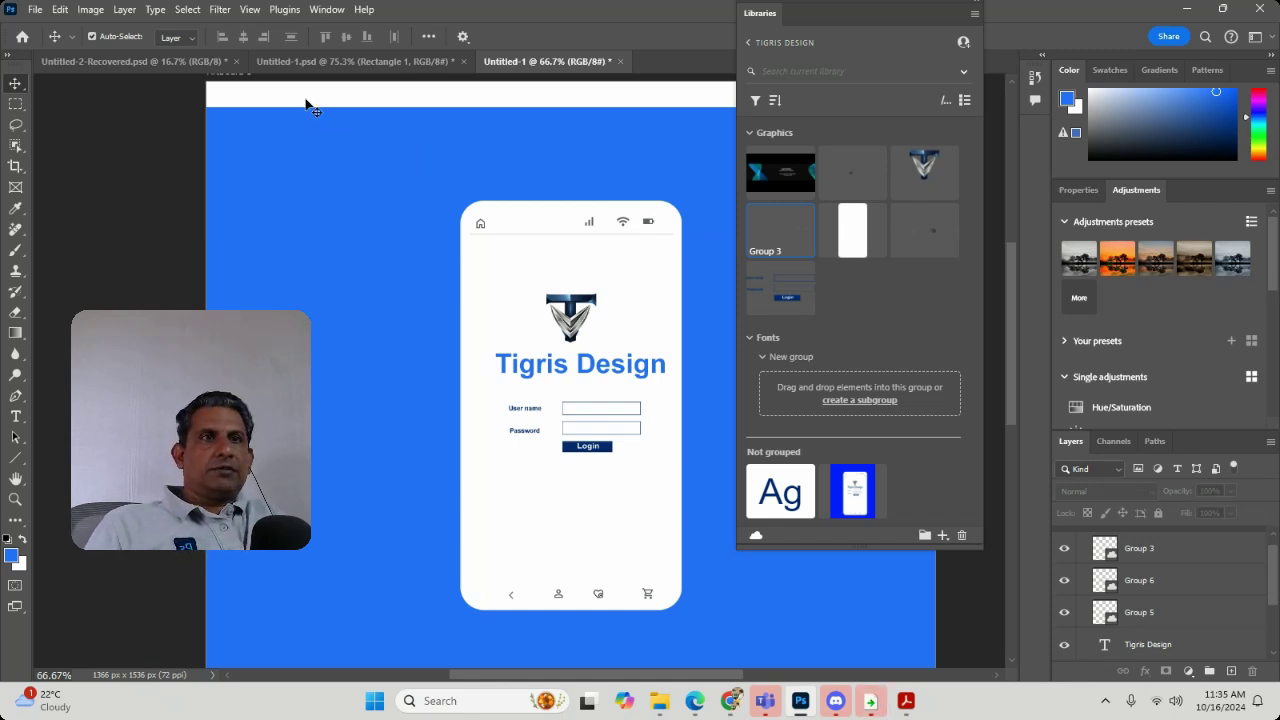
In Untitled-1.psd, group the menu and search icons and save the group to the Tigris Design library as a graphic.
left_click(272, 62)
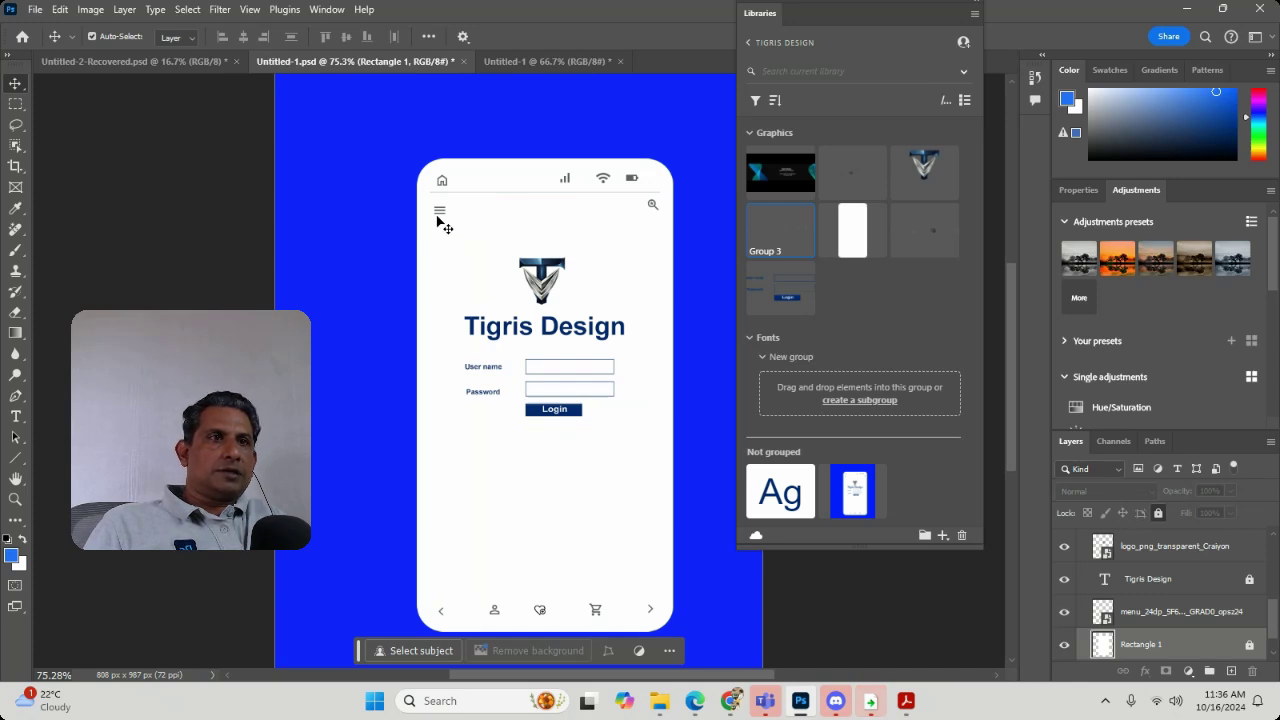
left_click_drag(314, 203, 695, 256)
key("ctrl")
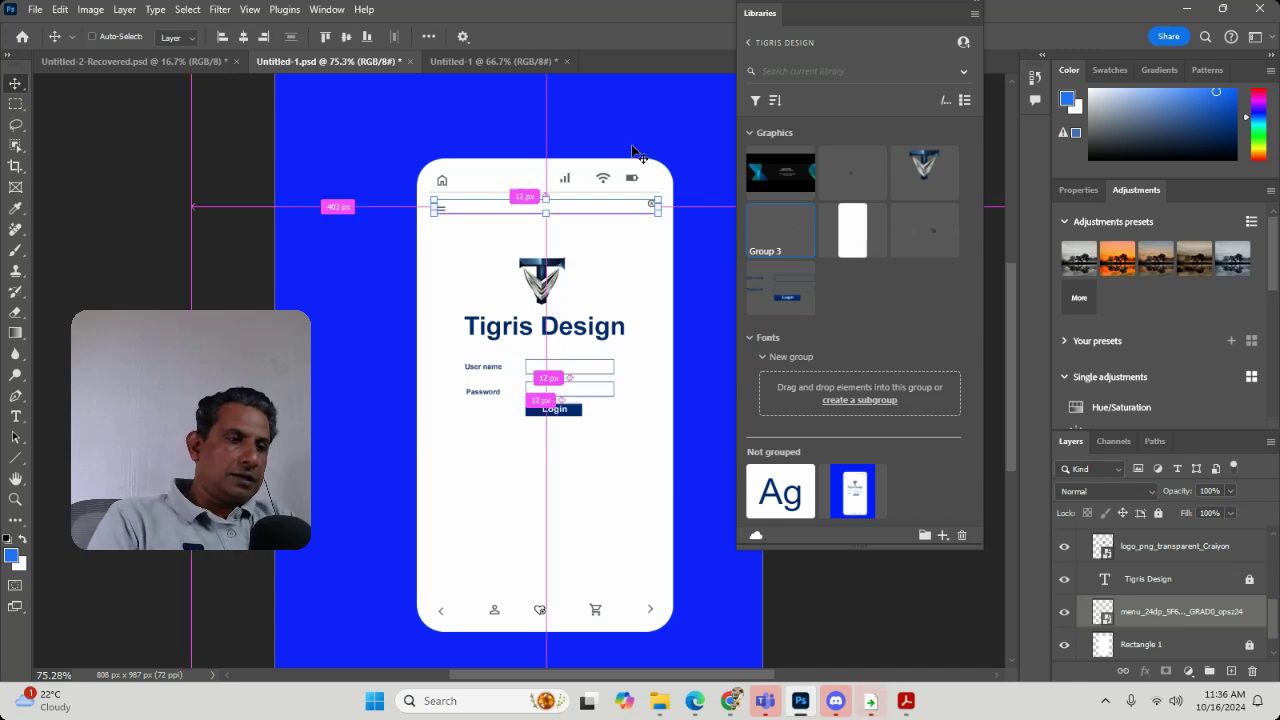
key("ctrl+g")
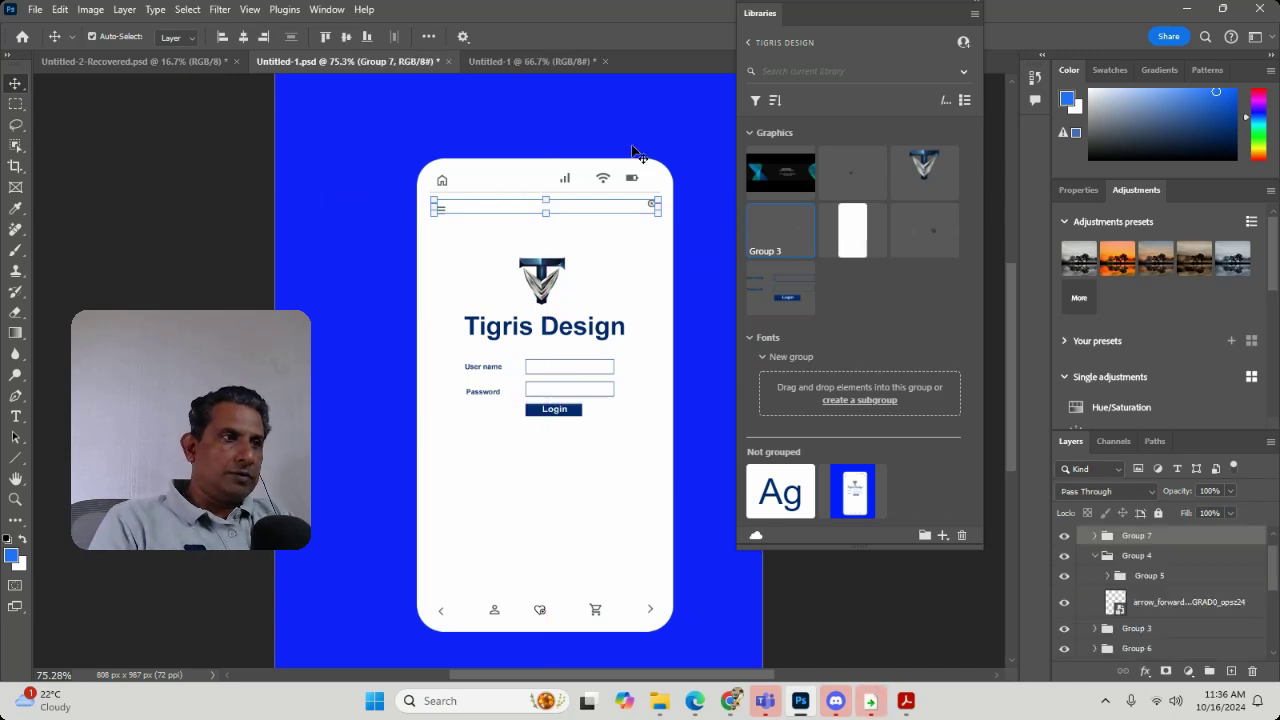
left_click(942, 538)
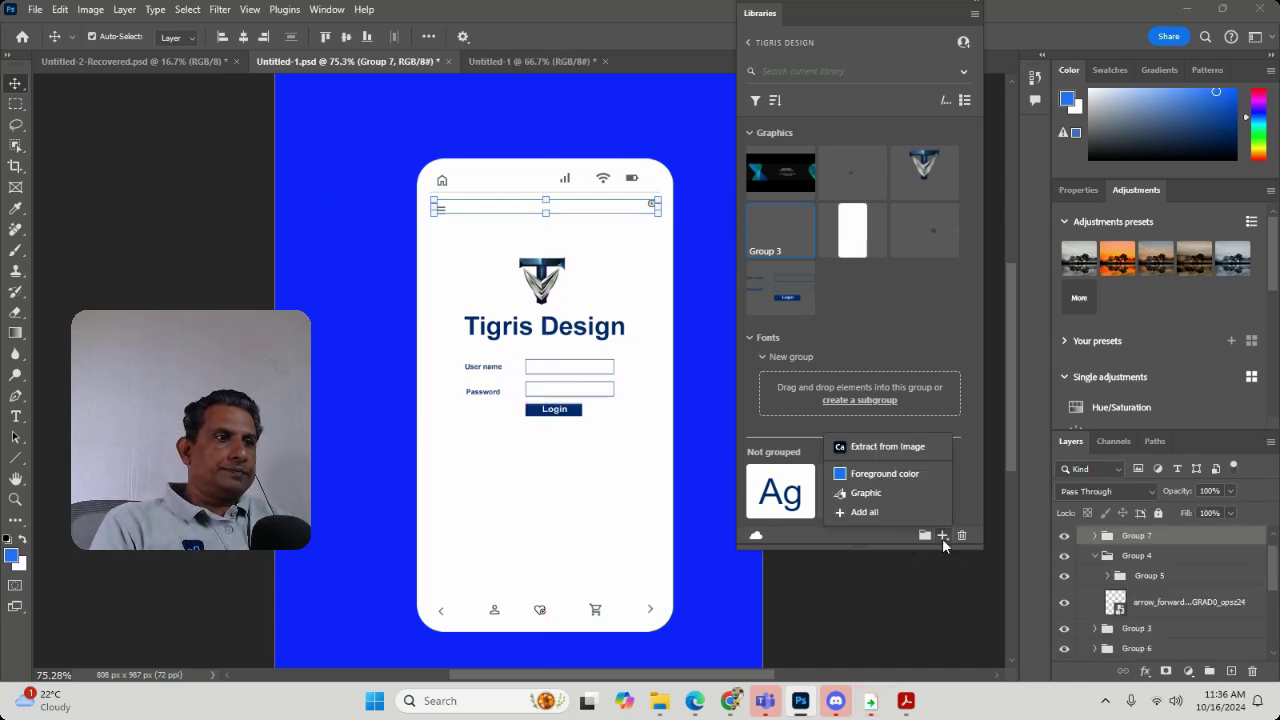
left_click(893, 490)
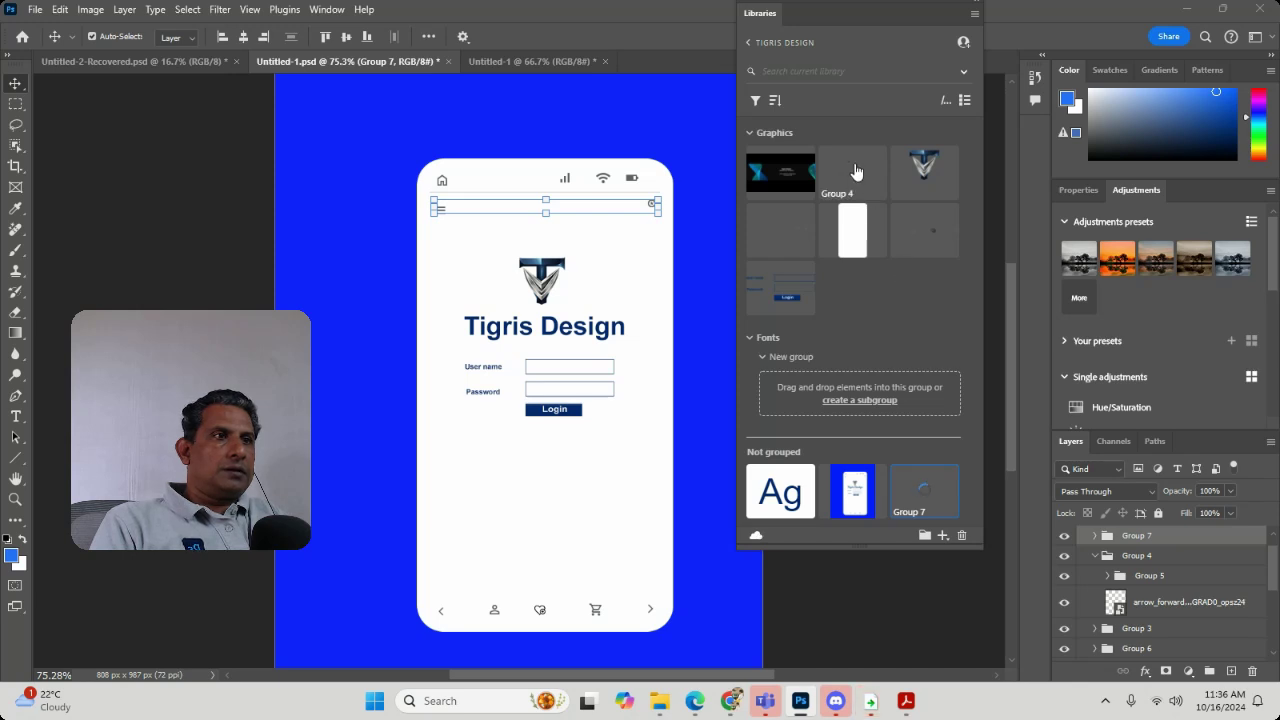
Place the library's Group 7 menu and search icon row beneath the status icon row in the new Untitled-1 document.
left_click(535, 62)
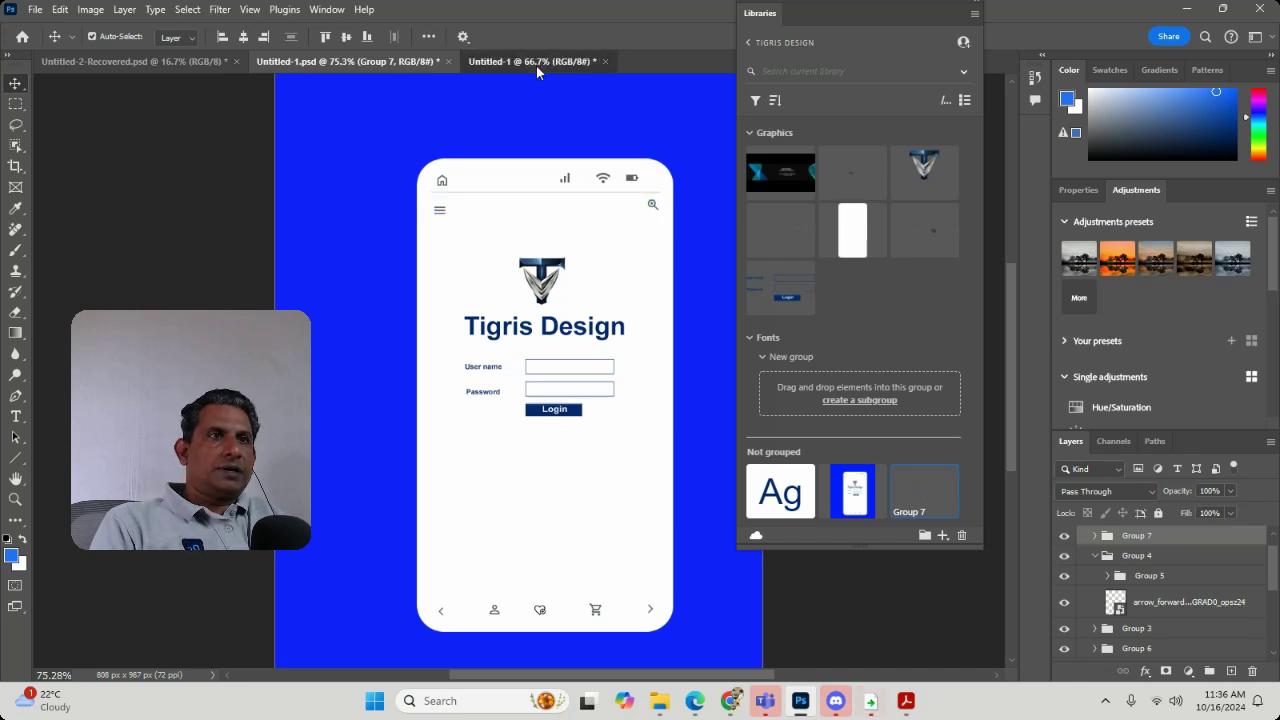
left_click_drag(851, 171, 530, 257)
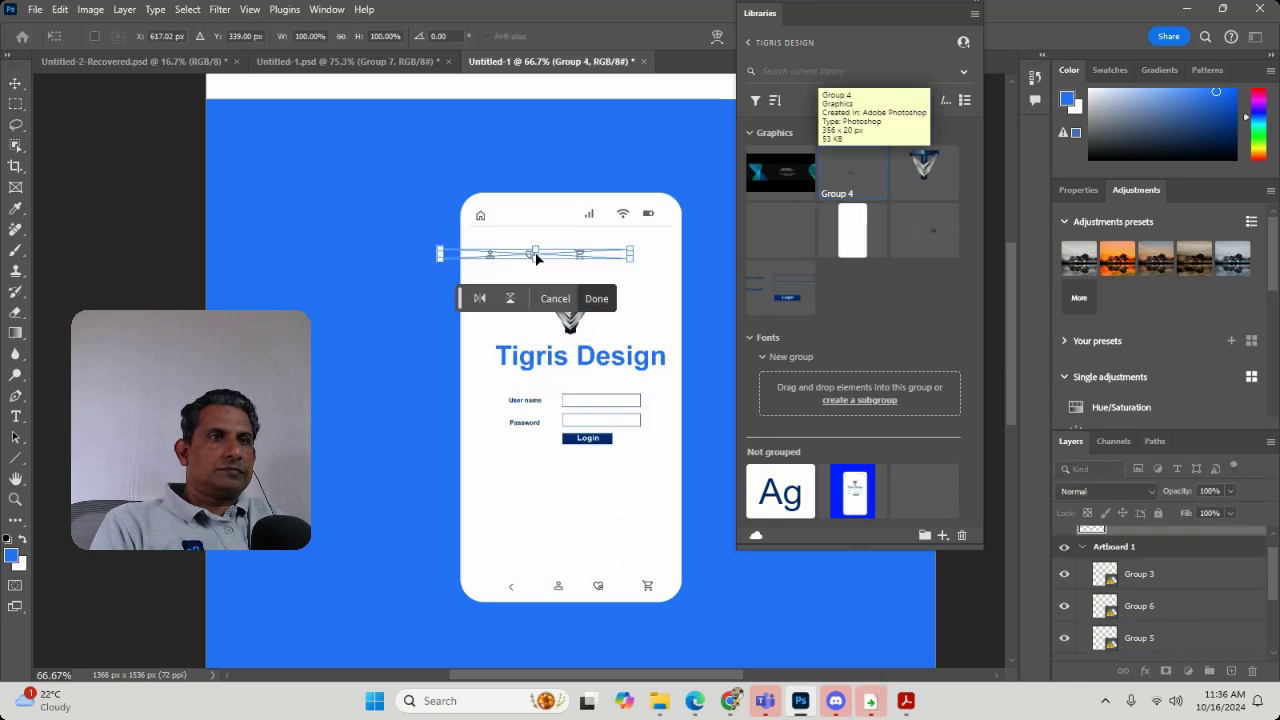
key("Escape")
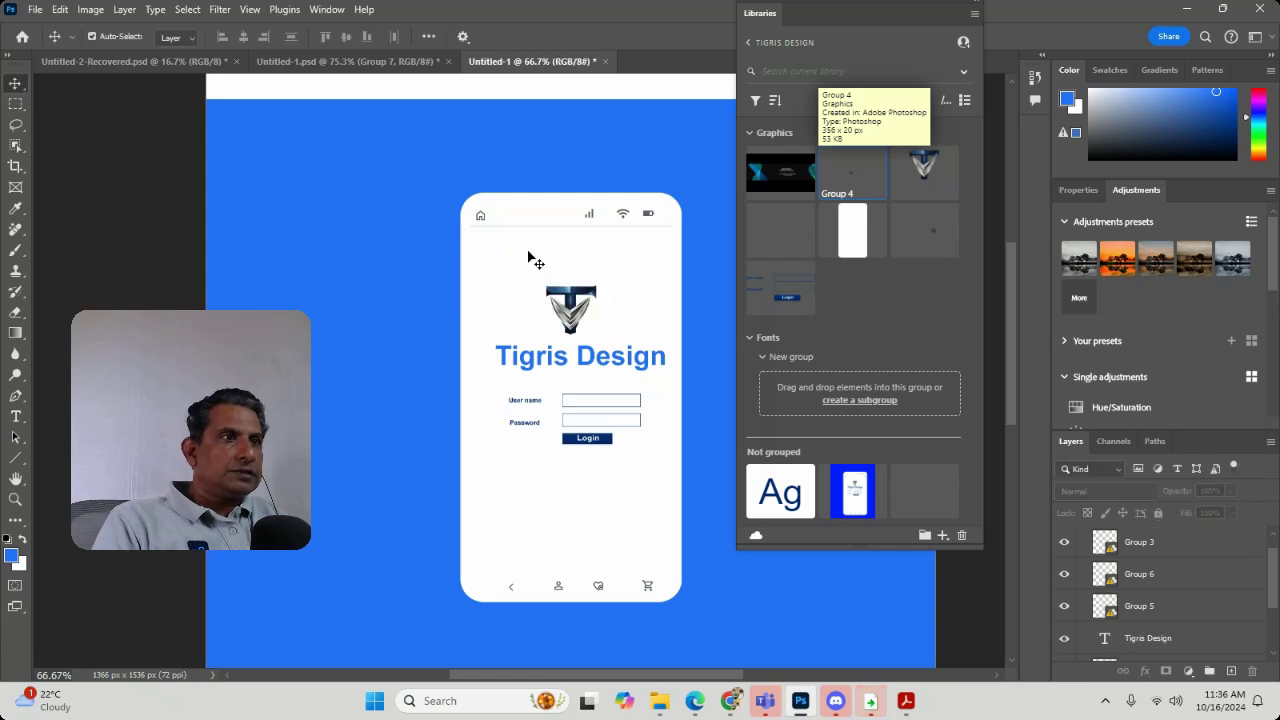
left_click_drag(905, 512, 517, 290)
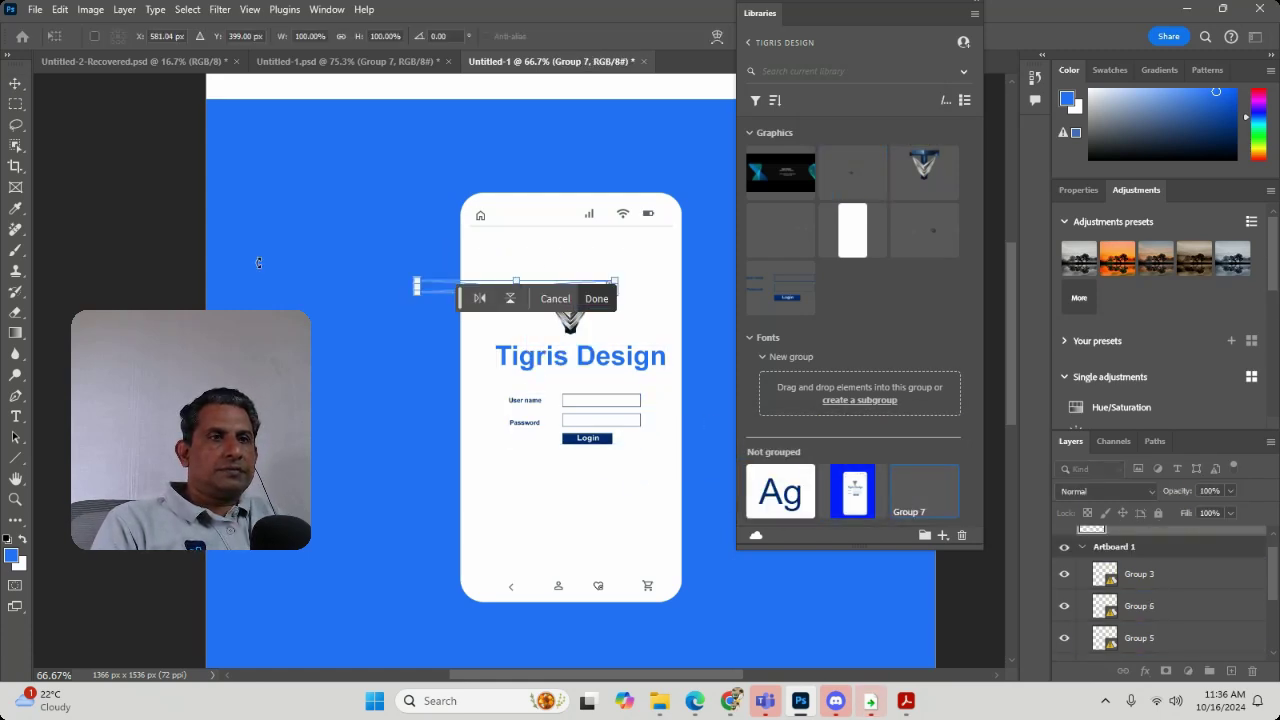
left_click_drag(422, 295, 483, 251)
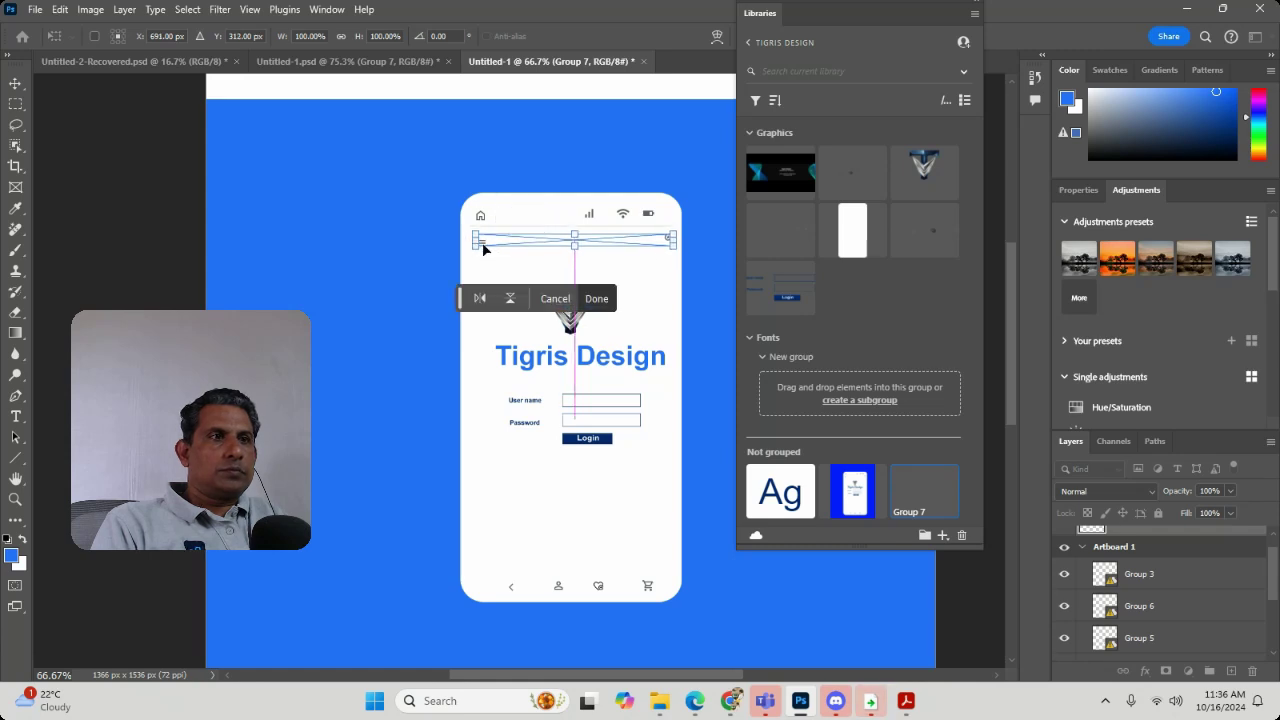
key("Return")
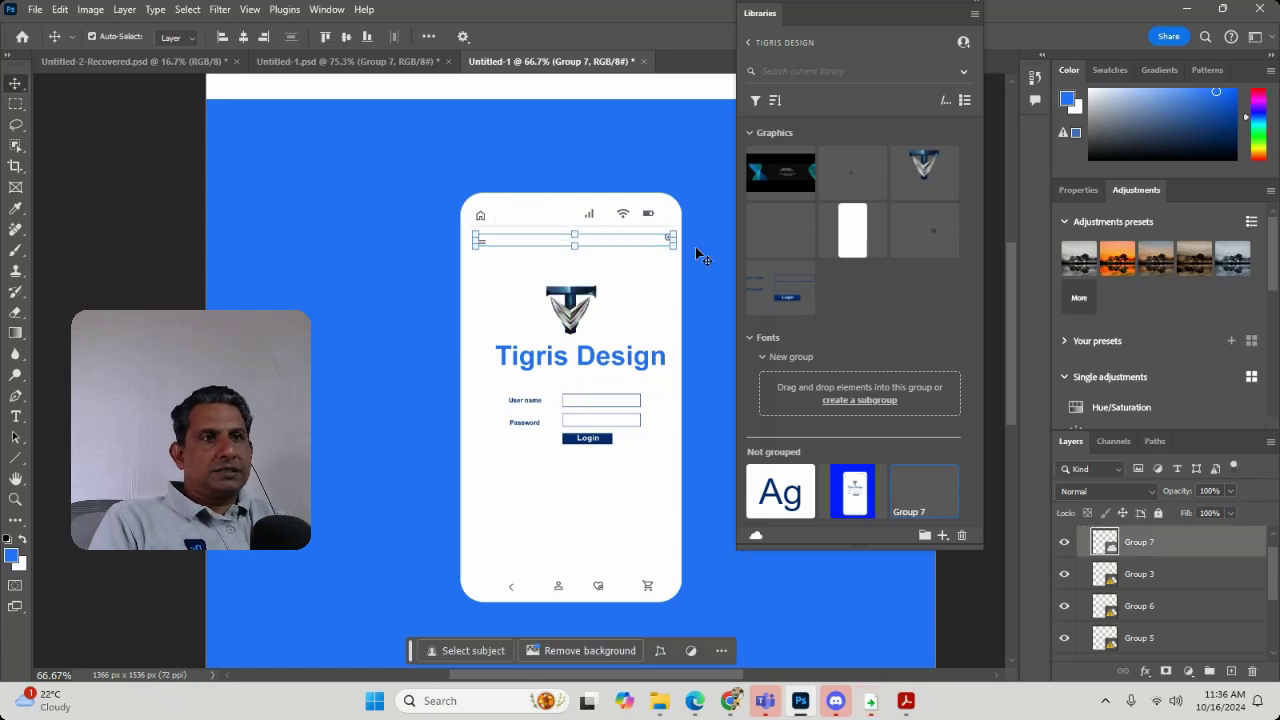
left_click(305, 243)
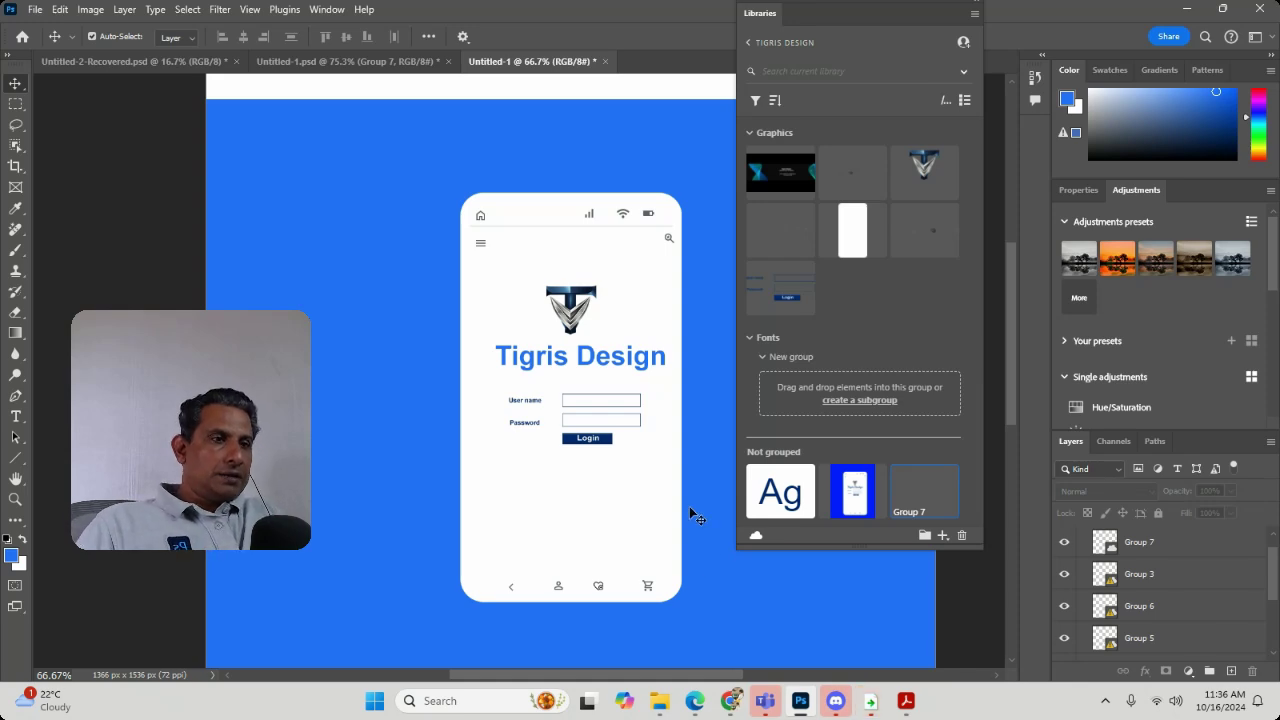
Select all the login screen elements on the white phone shape and save them to the library as one graphic.
left_click_drag(417, 163, 688, 658)
left_click(942, 535)
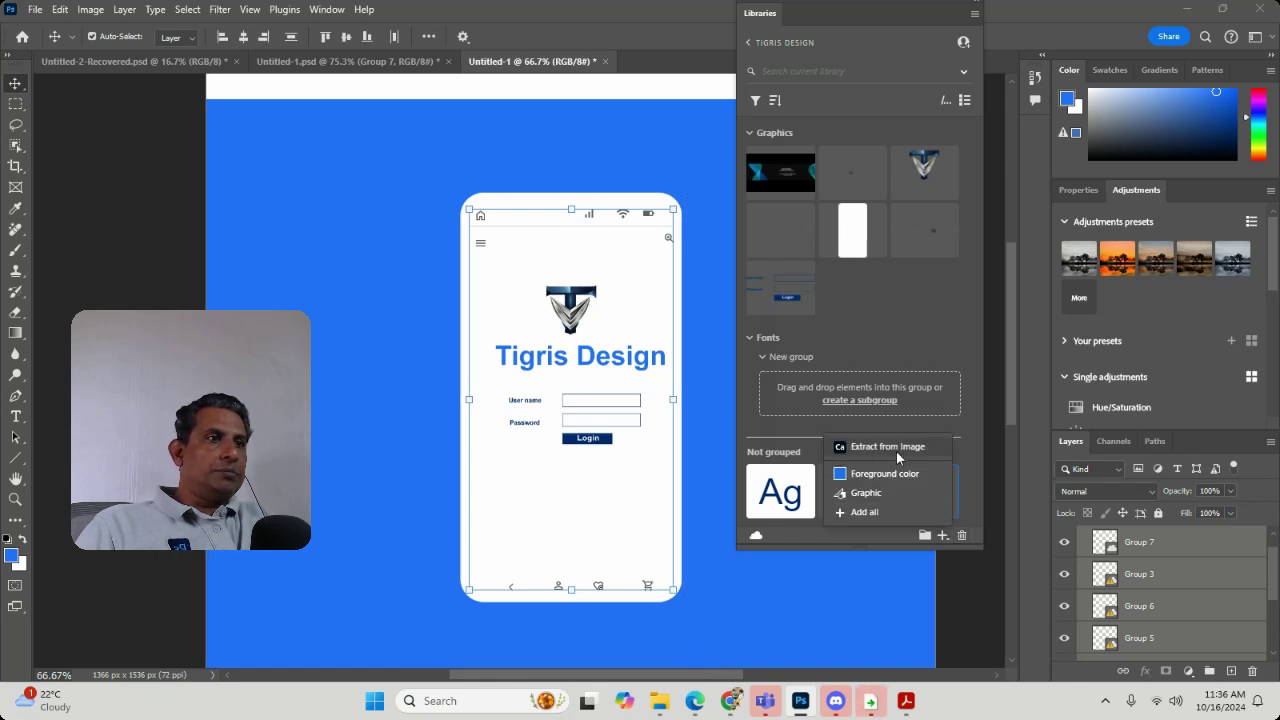
left_click(886, 500)
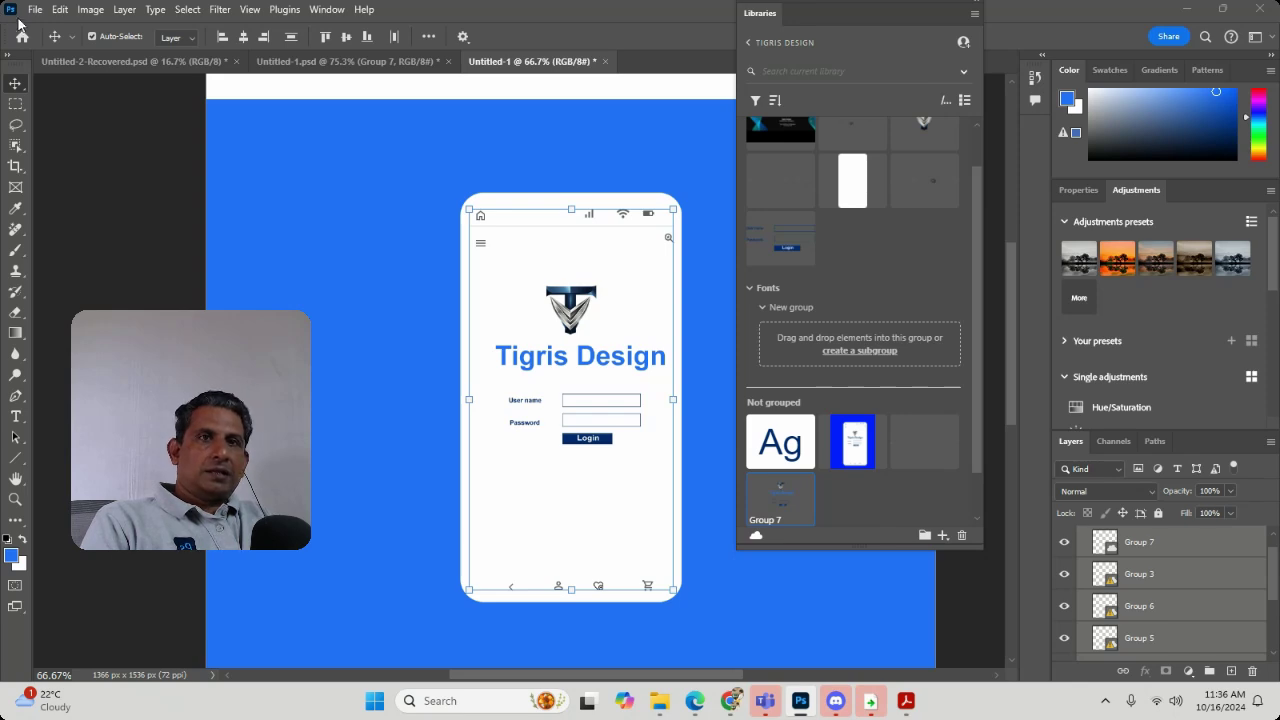
Replace the separate elements on the white phone shape with the combined login screen graphic from the library.
left_click_drag(386, 155, 738, 558)
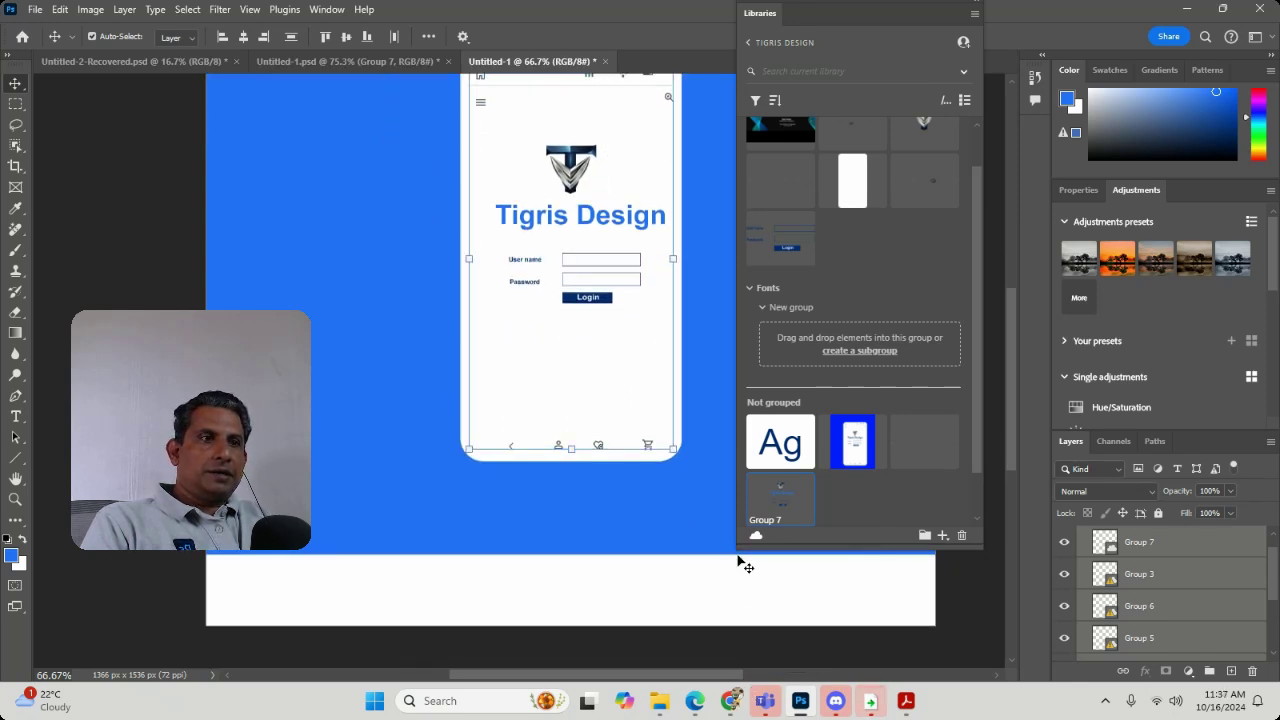
key("Delete")
left_click_drag(764, 512, 572, 233)
key("Return")
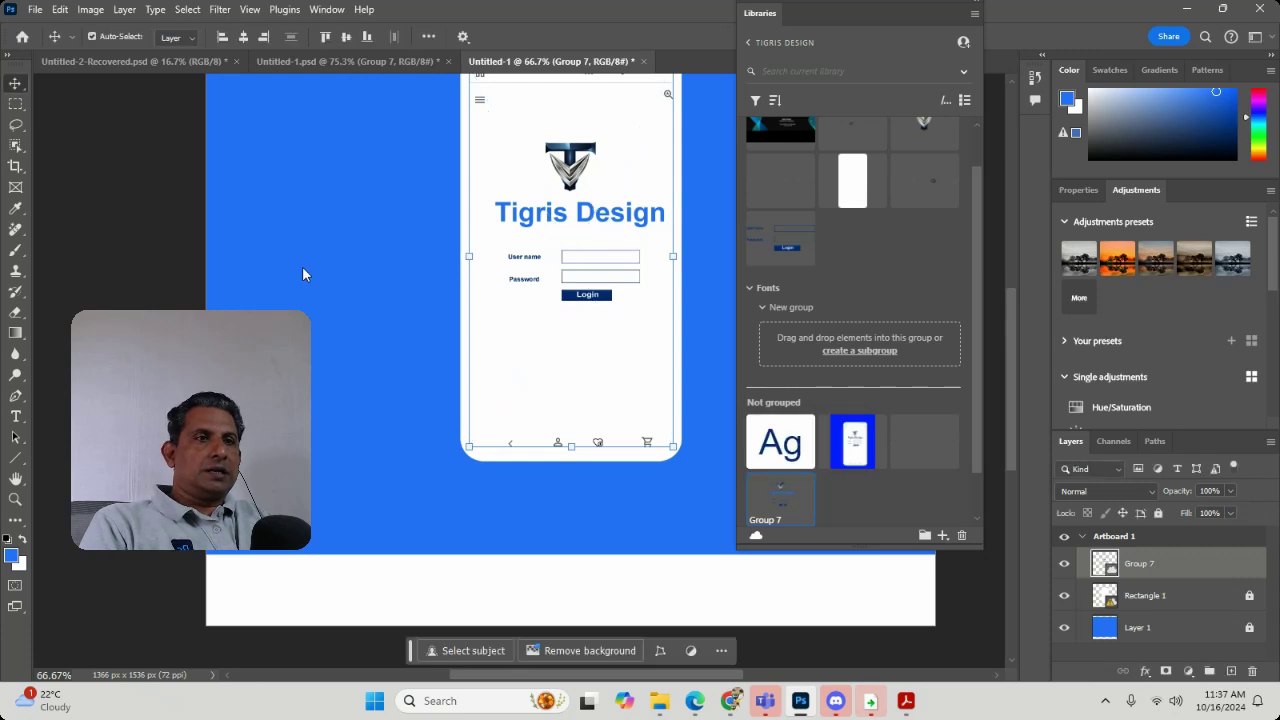
Open the library's Group 6 login form, select its Login button background, and set the foreground color to #165acb.
scroll(850, 440, "up", 1)
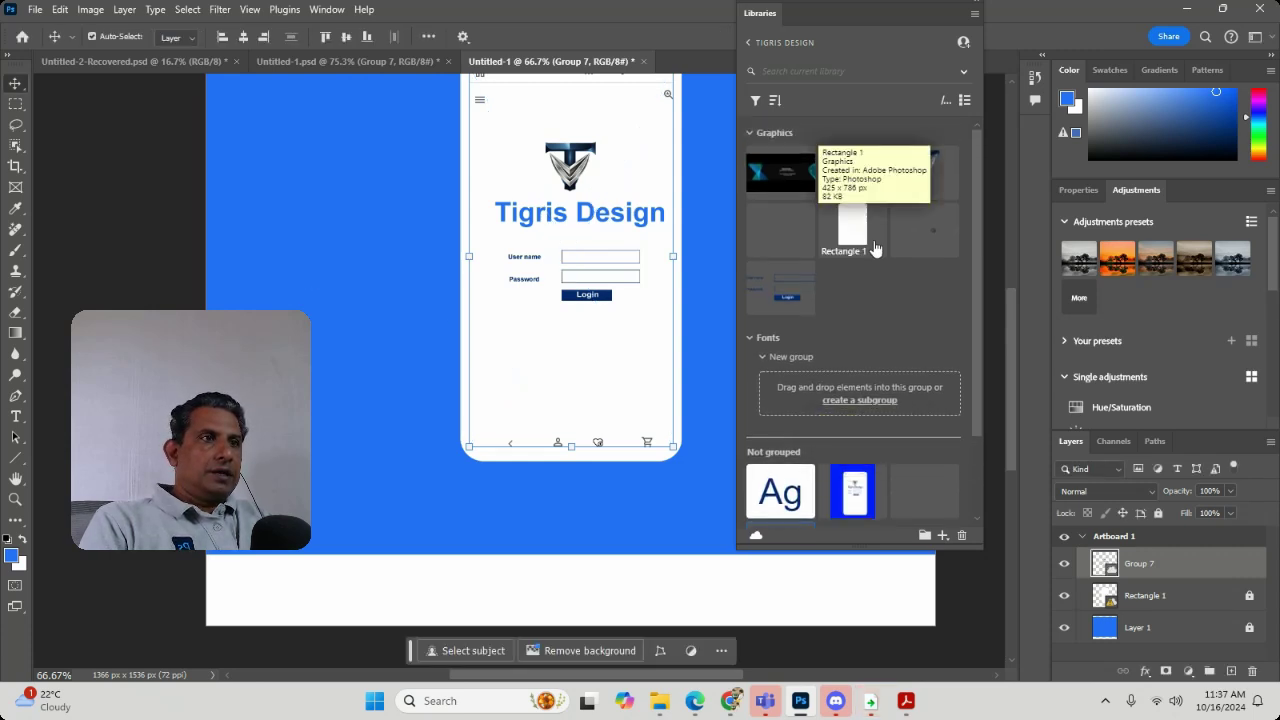
double_click(785, 297)
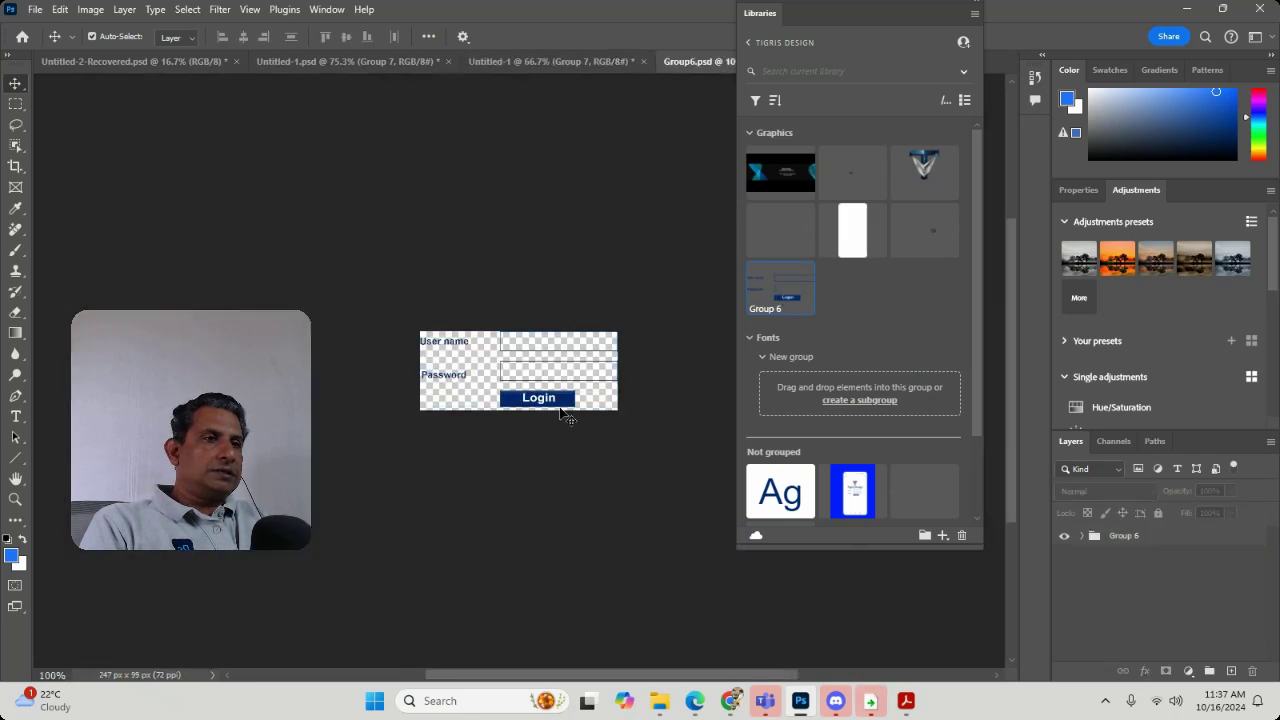
left_click(560, 405)
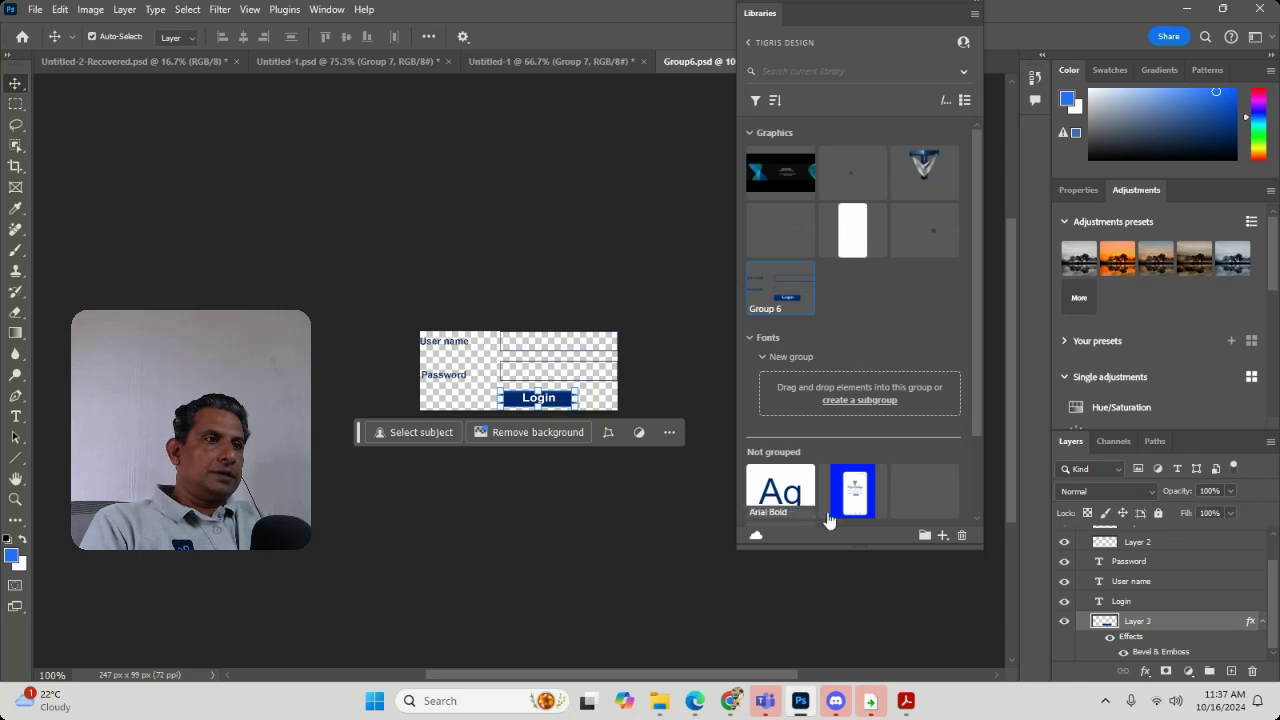
left_click(11, 556)
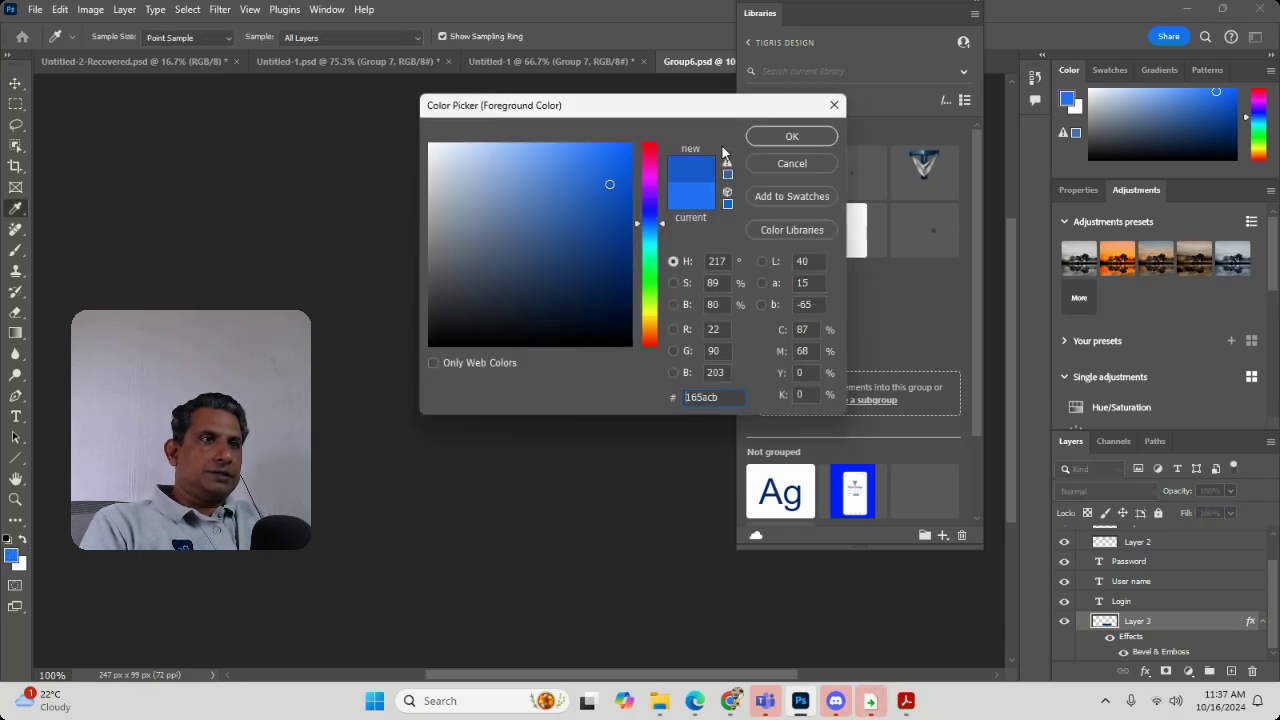
left_click(791, 136)
left_click(166, 149)
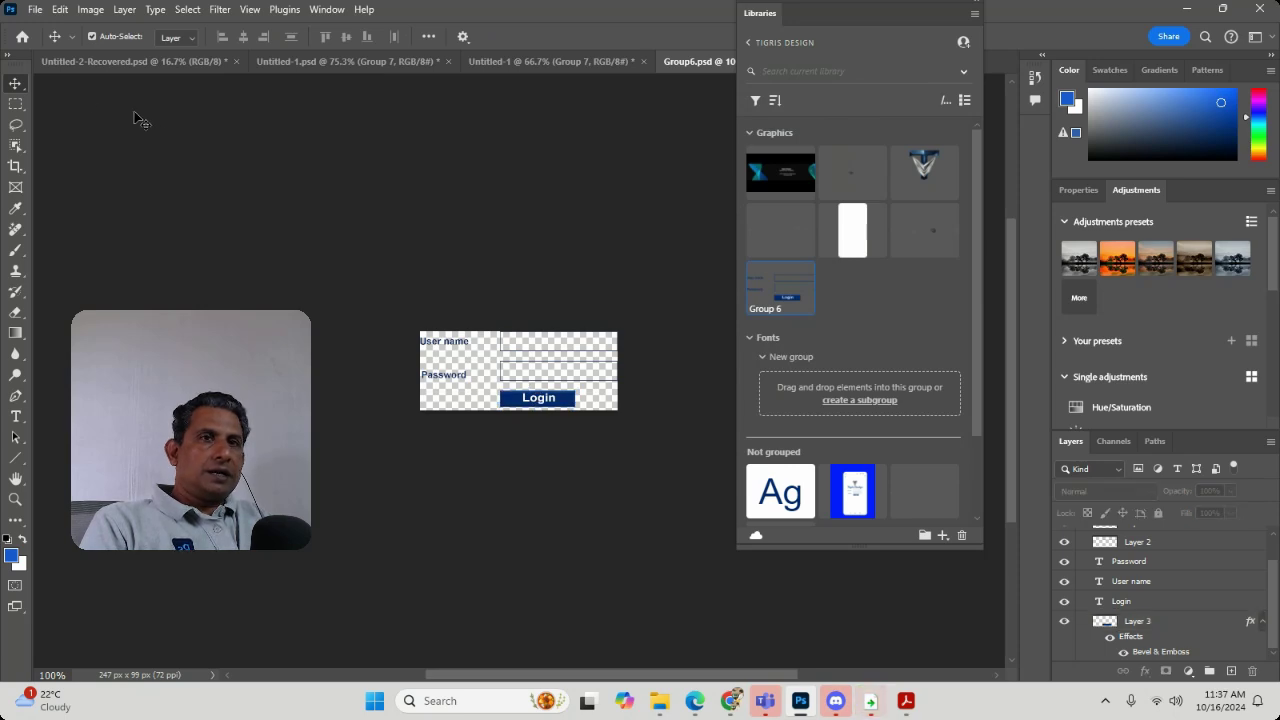
Review the rebuilt login screen, the library's Group 5 icon row in its own document, and the original Untitled-1.psd design.
left_click(513, 60)
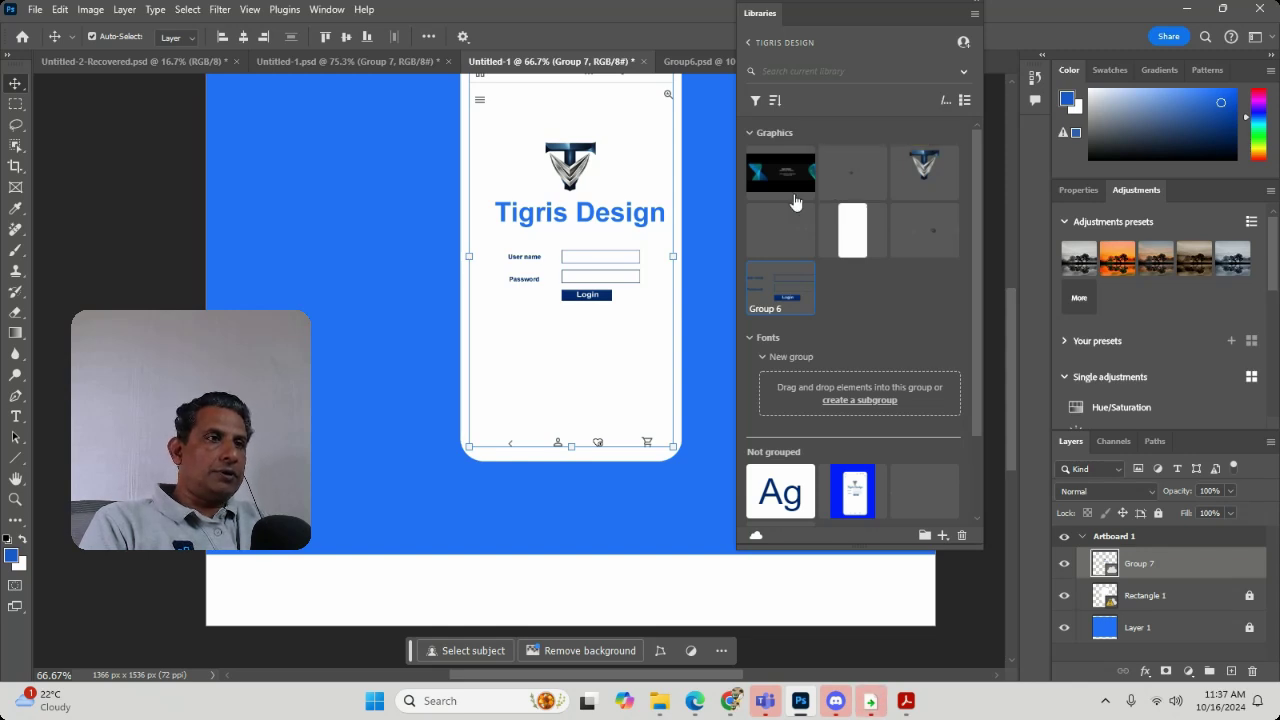
left_click(290, 273)
scroll(290, 273, "up", 2)
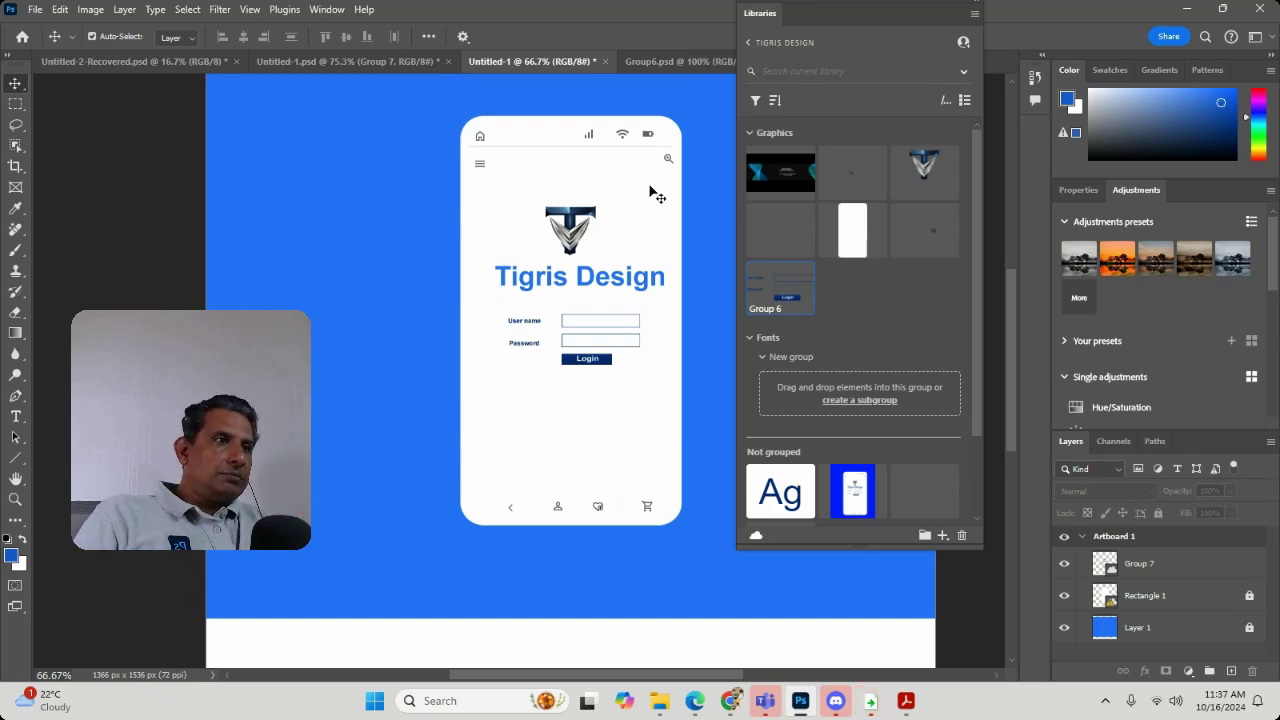
double_click(904, 230)
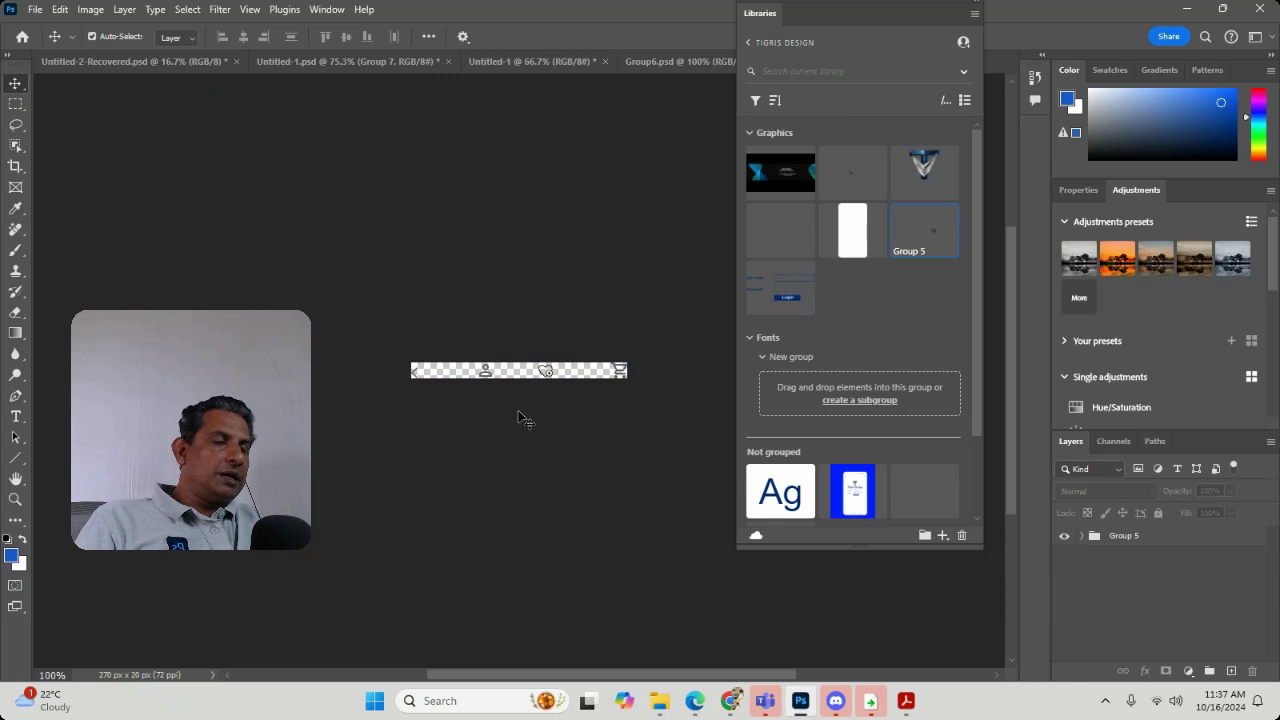
left_click(369, 61)
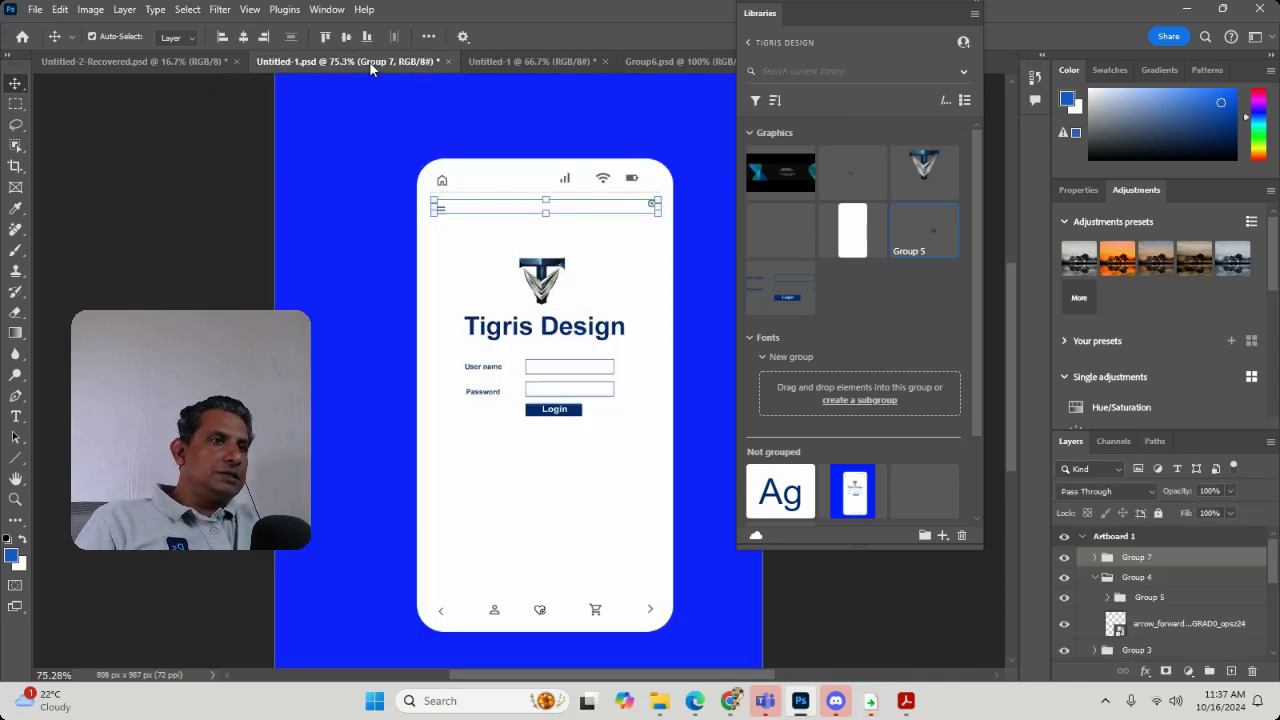
Save the original design's Login text and its button background to the library as one graphic in the Graphics group.
left_click(308, 255)
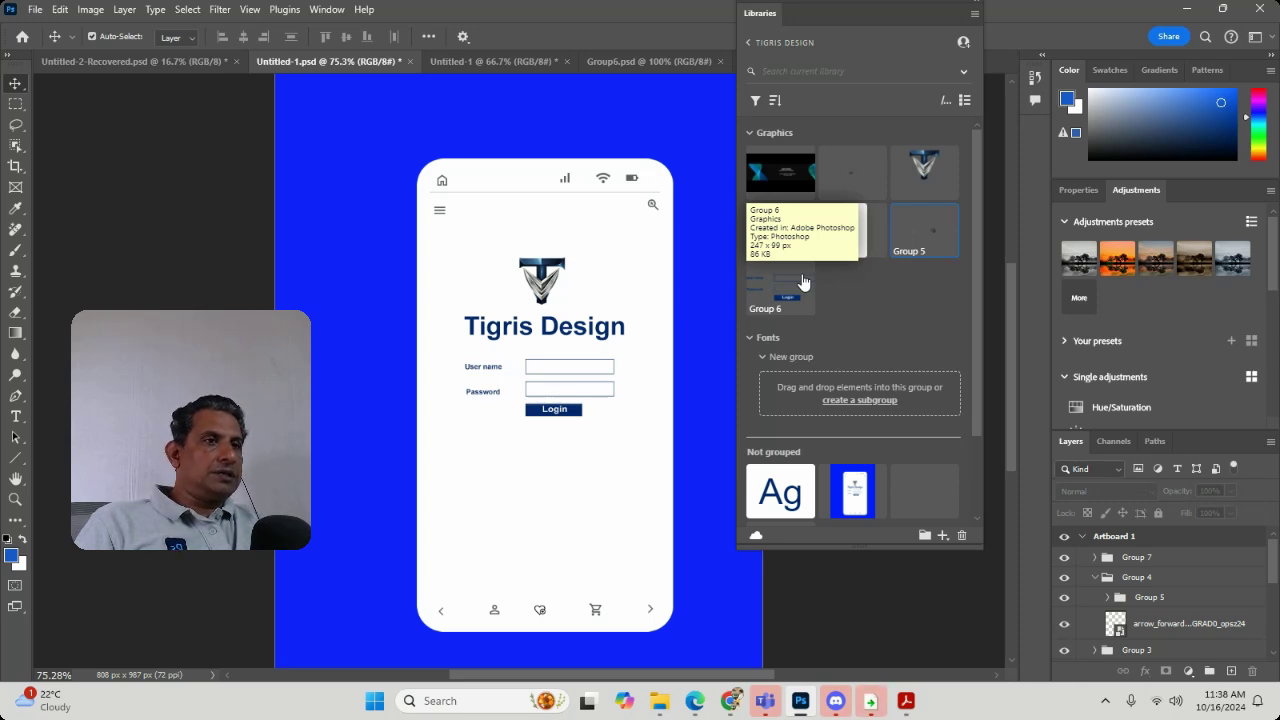
left_click(552, 418)
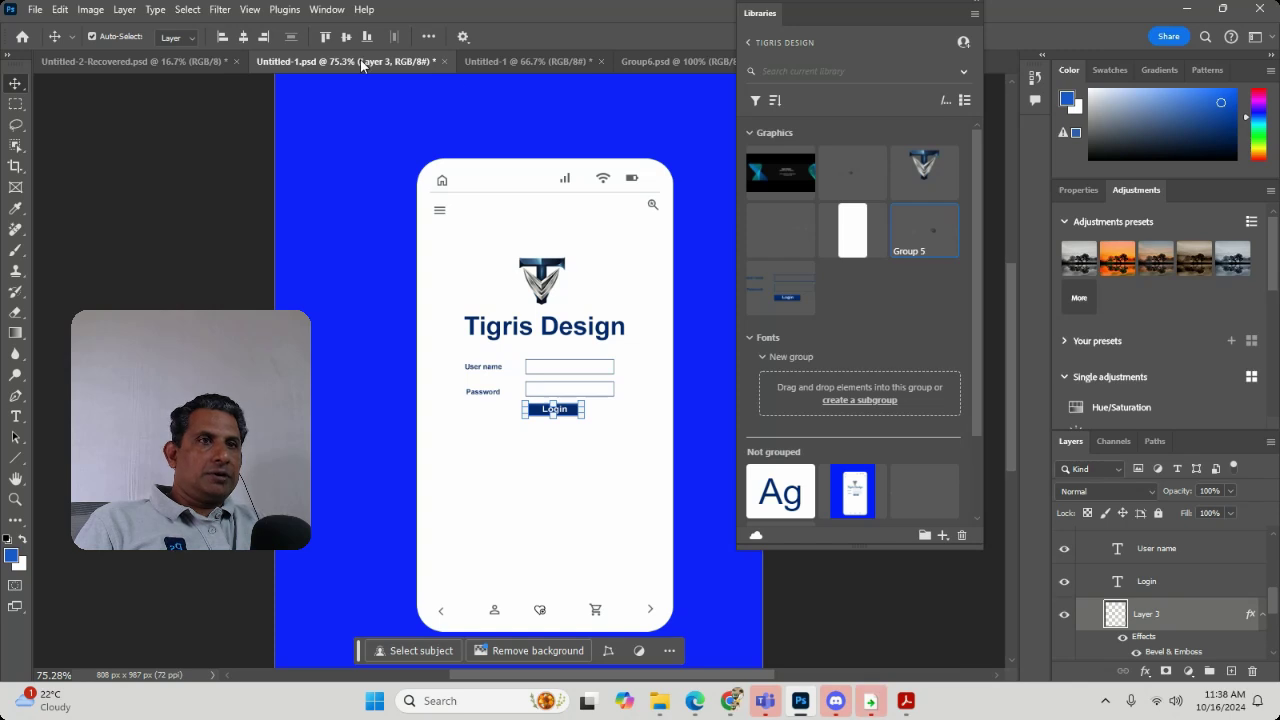
left_click(388, 450)
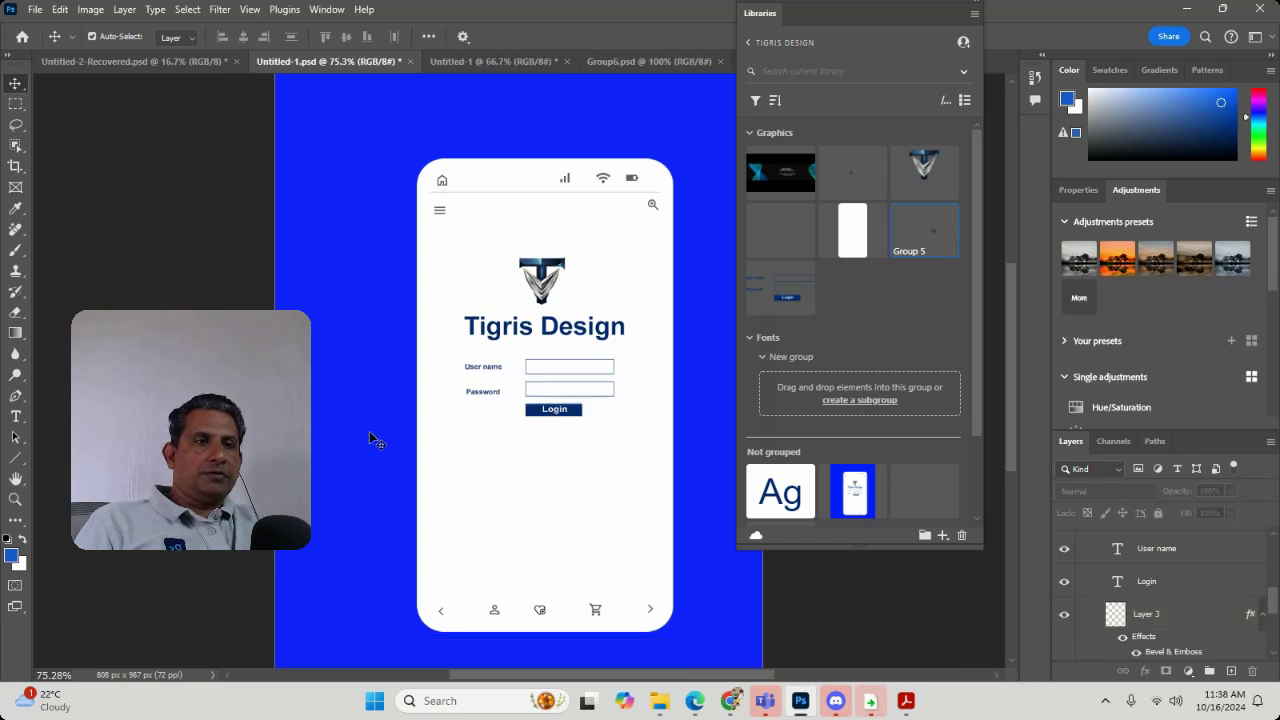
double_click(548, 416)
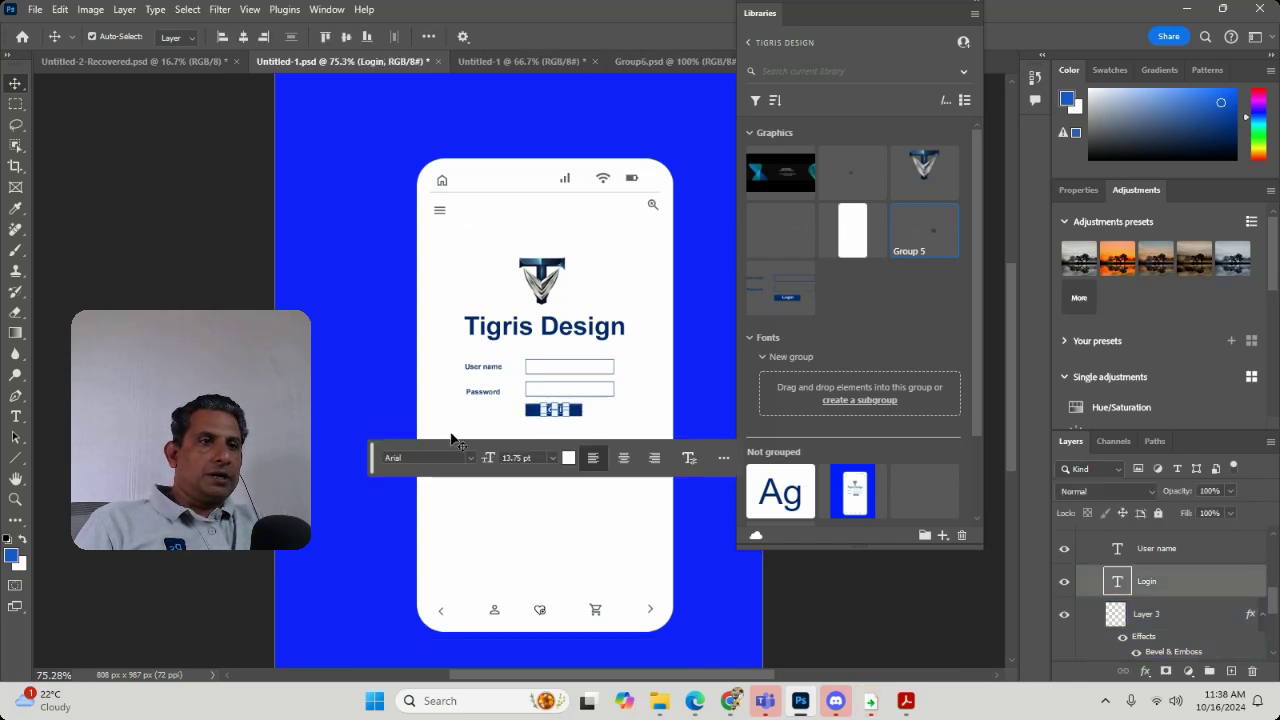
left_click(332, 447)
left_click_drag(269, 406, 605, 486)
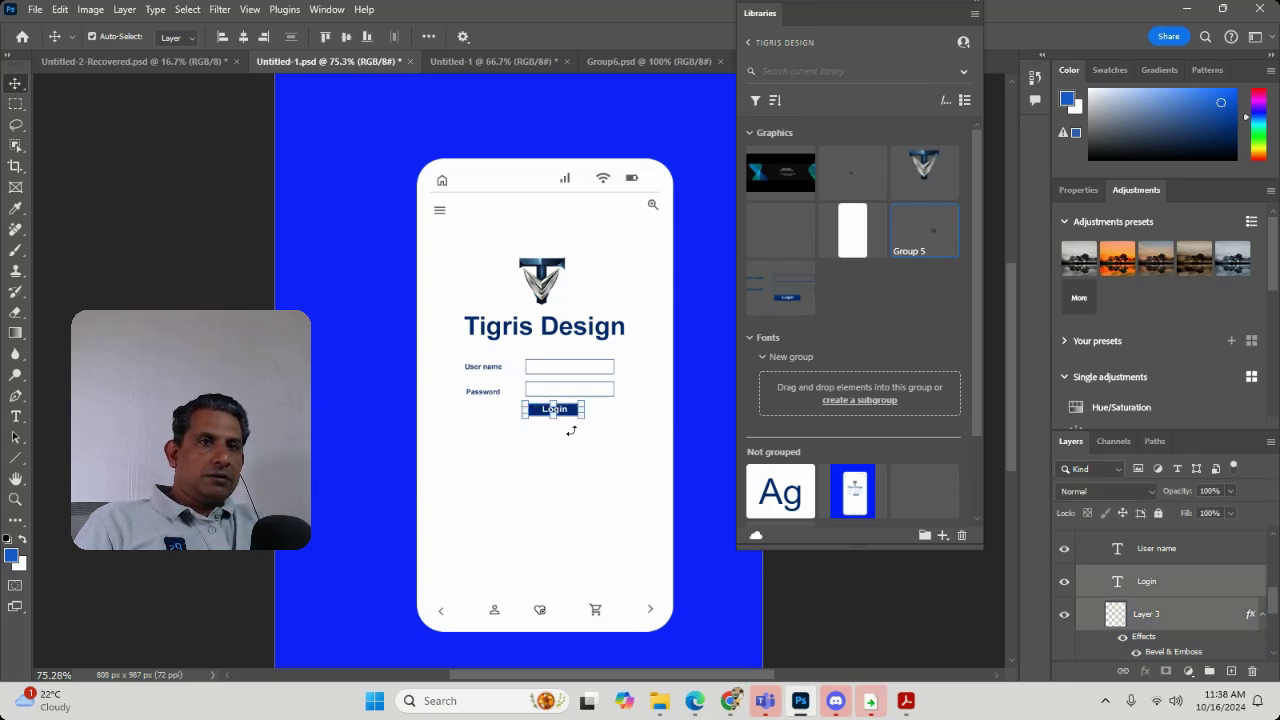
left_click(942, 536)
left_click(897, 491)
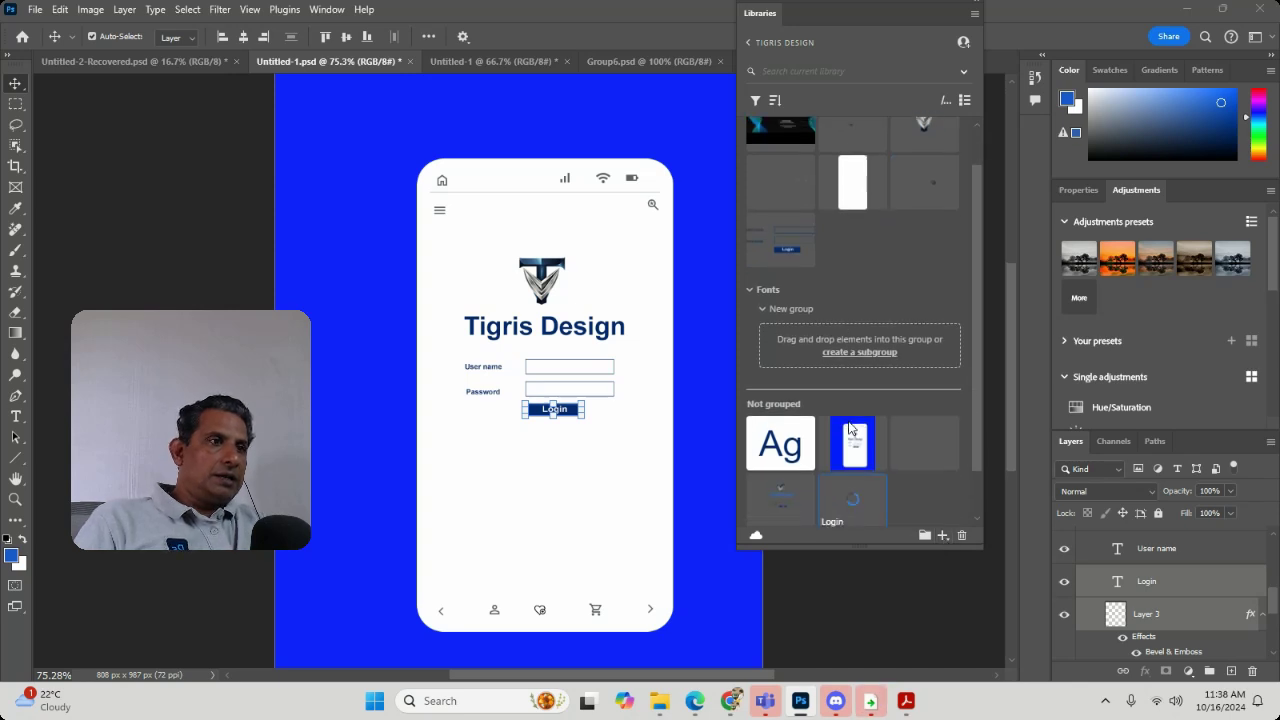
left_click_drag(850, 520, 877, 228)
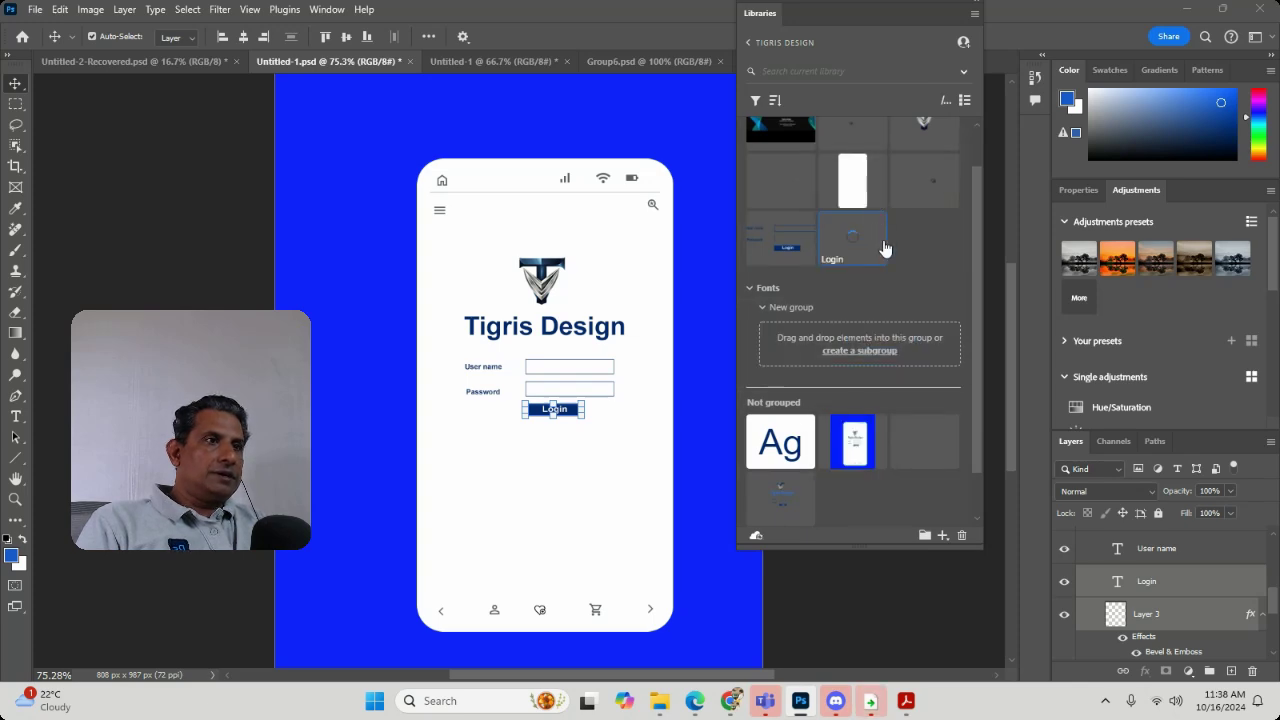
Place the library's Login button graphic on the white phone shape below the login form in the Untitled-1 web document.
left_click(585, 120)
left_click(517, 61)
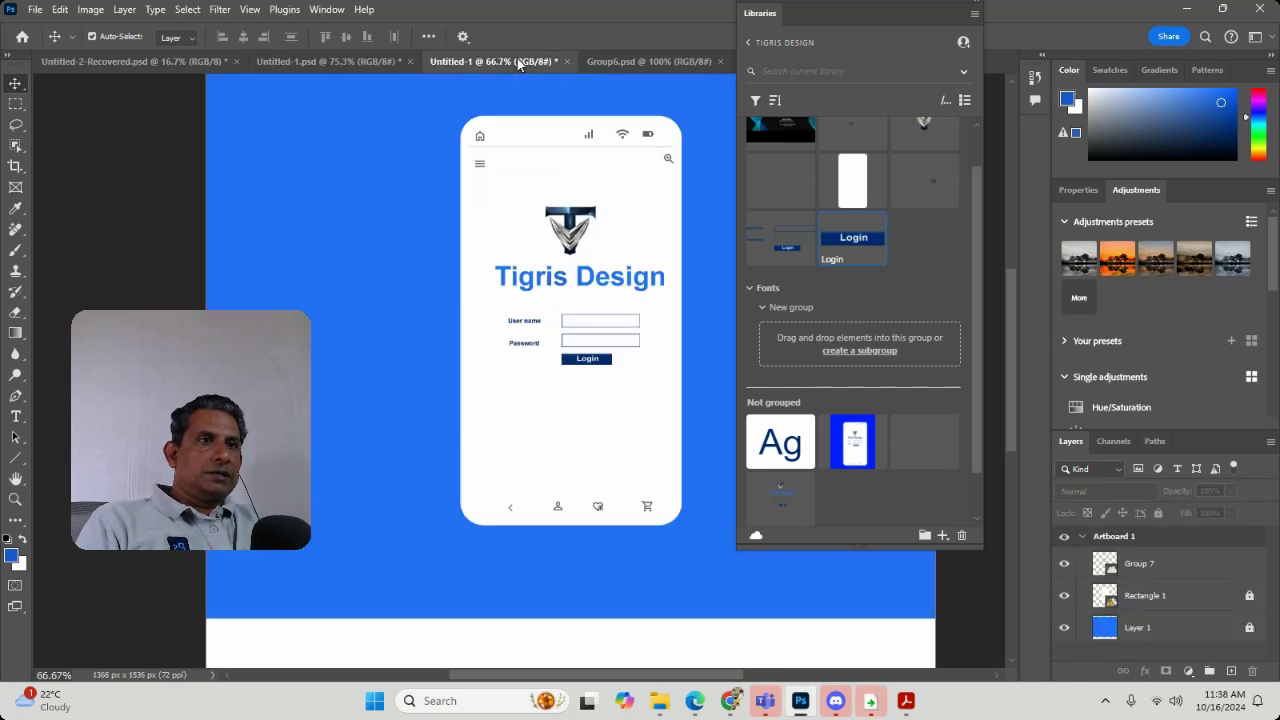
left_click_drag(834, 251, 524, 418)
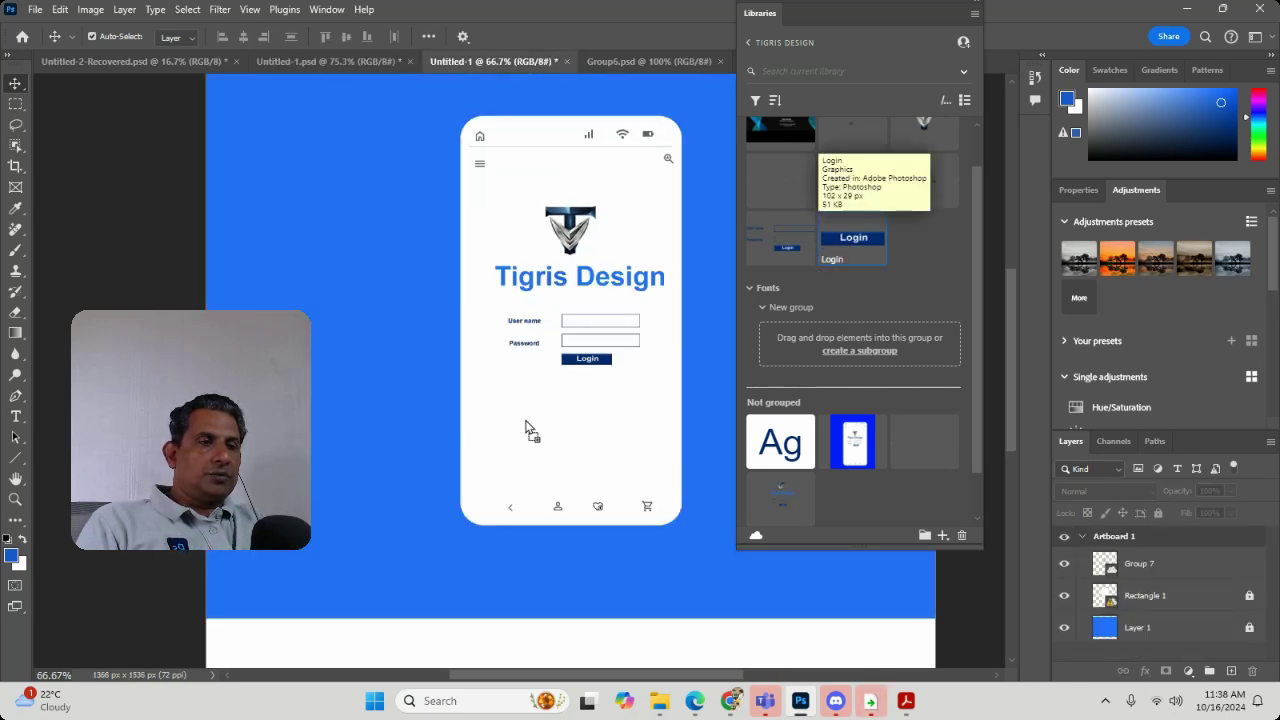
key("Return")
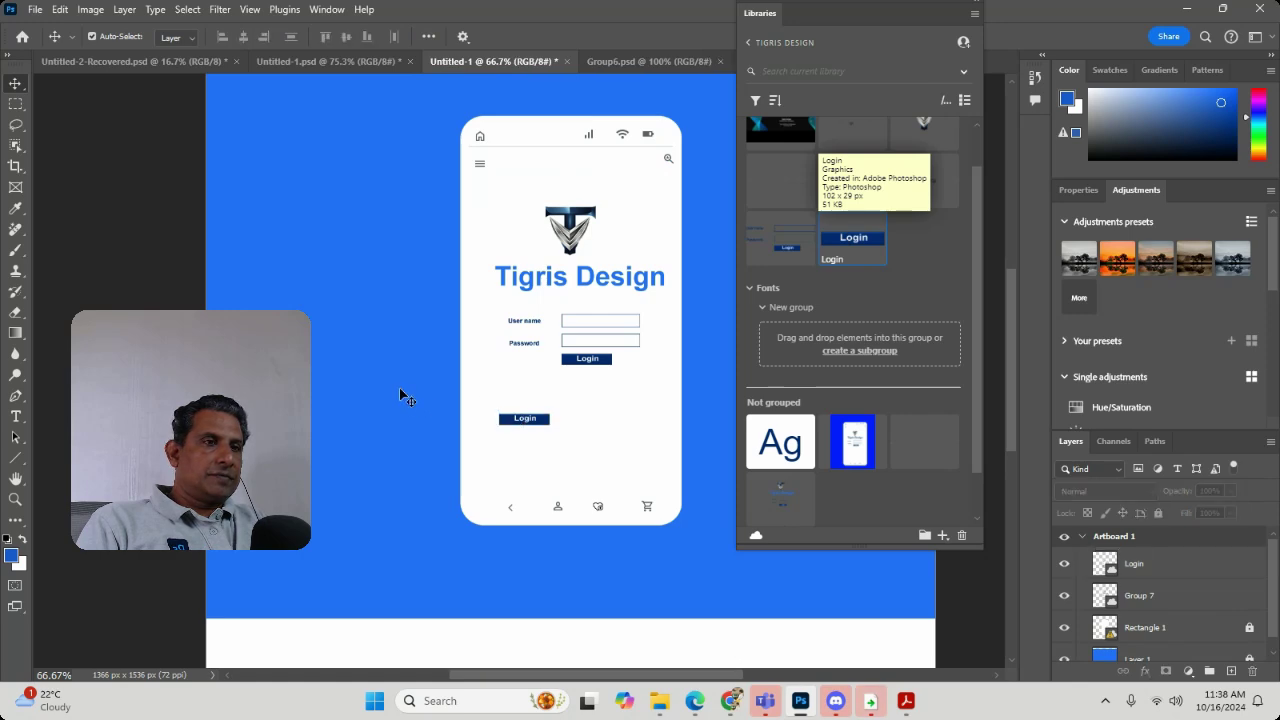
left_click(546, 424)
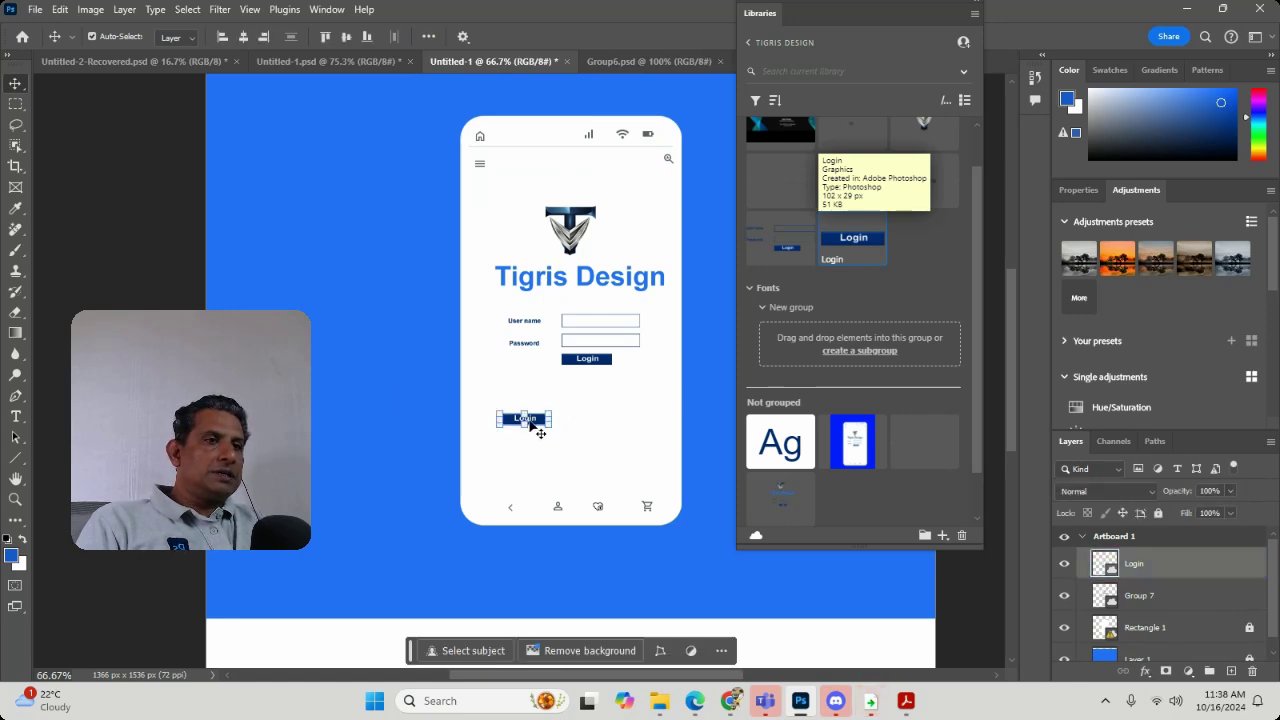
Try to edit the text of the placed Login graphic with the Type tool, and delete the stray text layer.
left_click(15, 498)
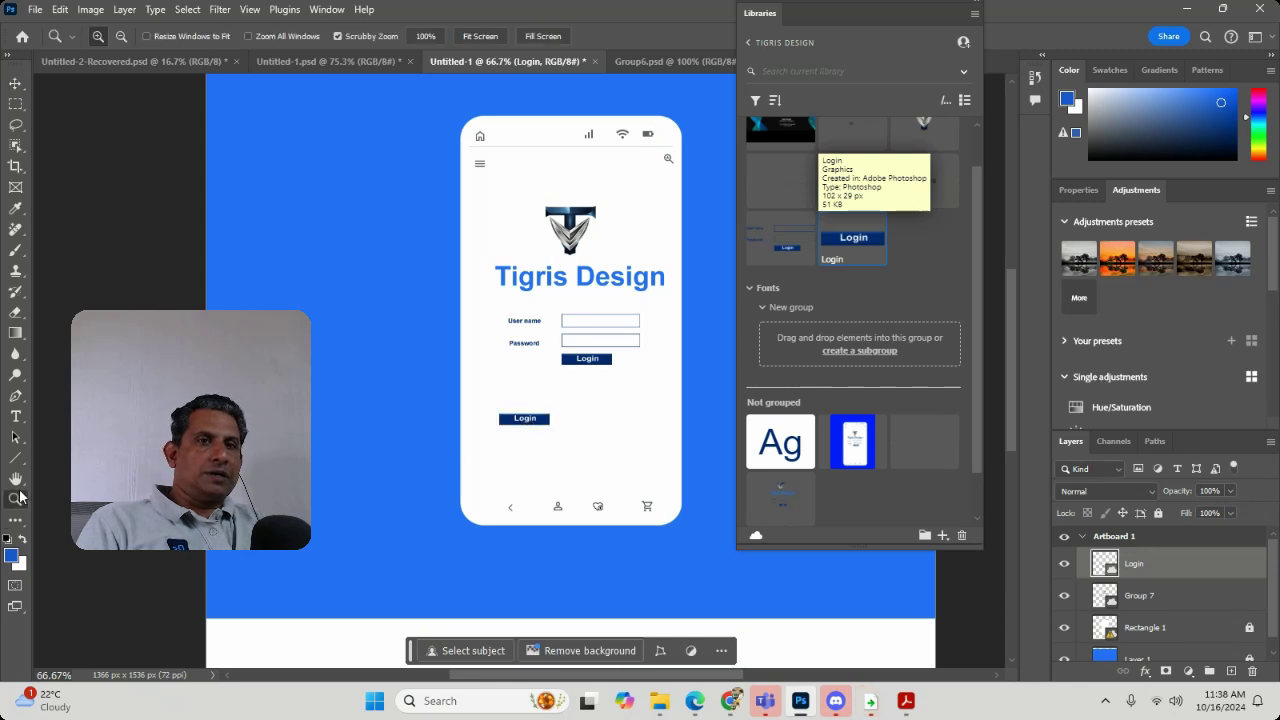
left_click_drag(539, 410, 636, 480)
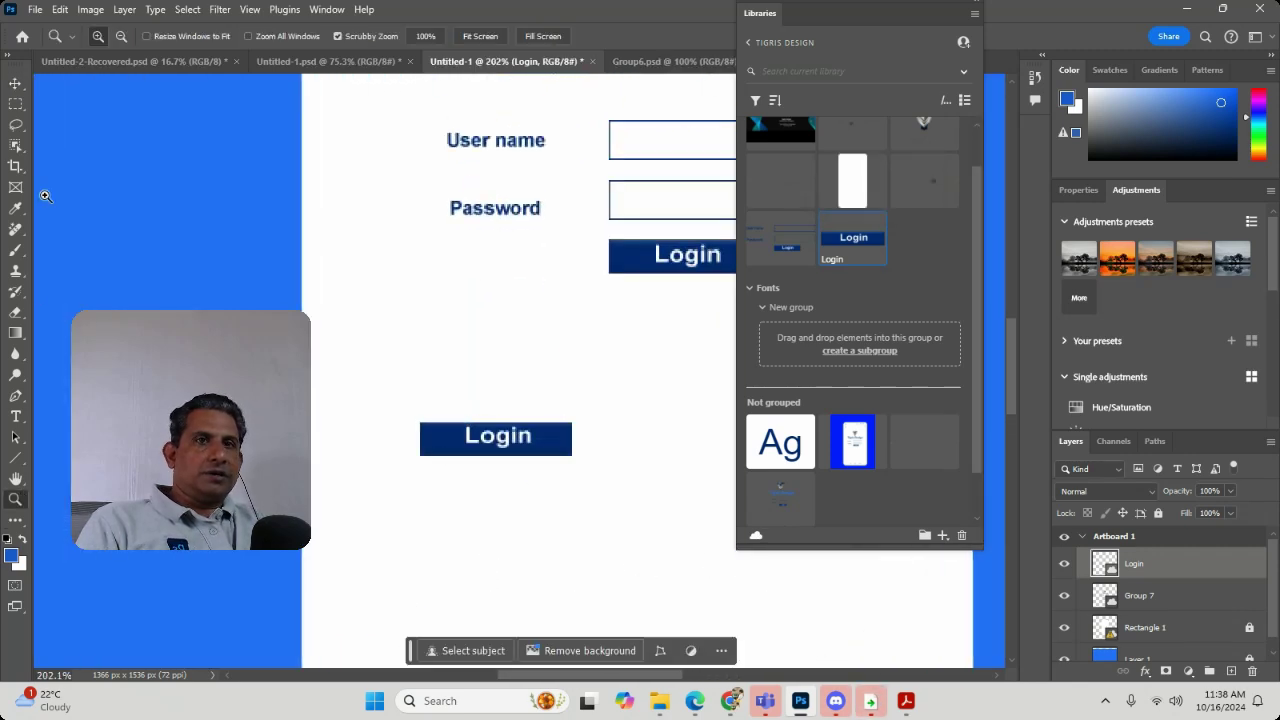
left_click(15, 416)
left_click(498, 432)
left_click(15, 83)
left_click_drag(590, 432, 485, 358)
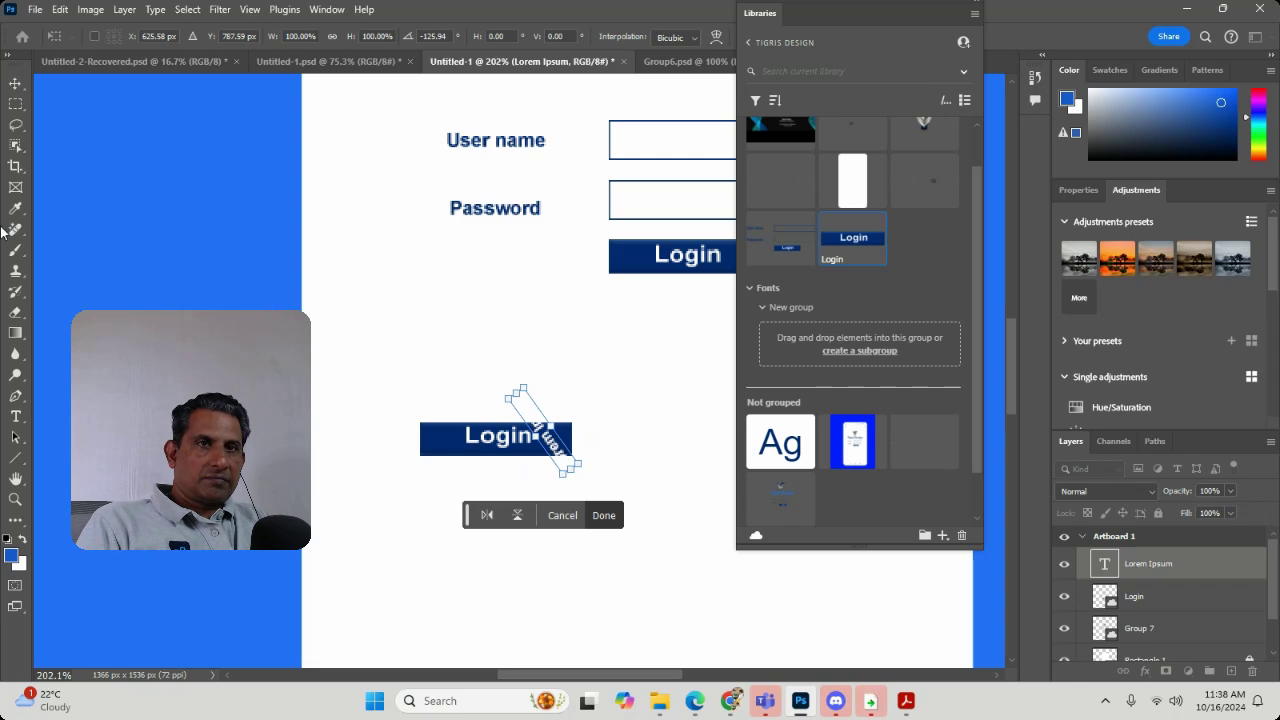
left_click(486, 343)
left_click(543, 443)
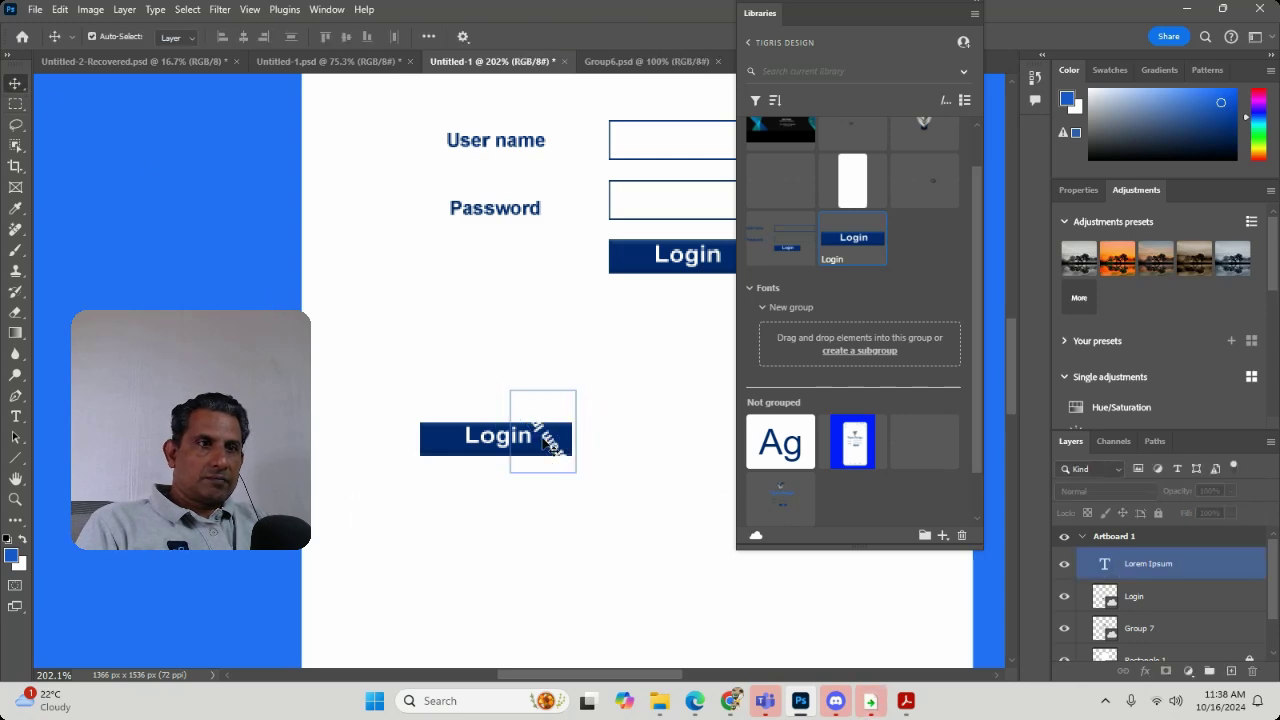
key("Delete")
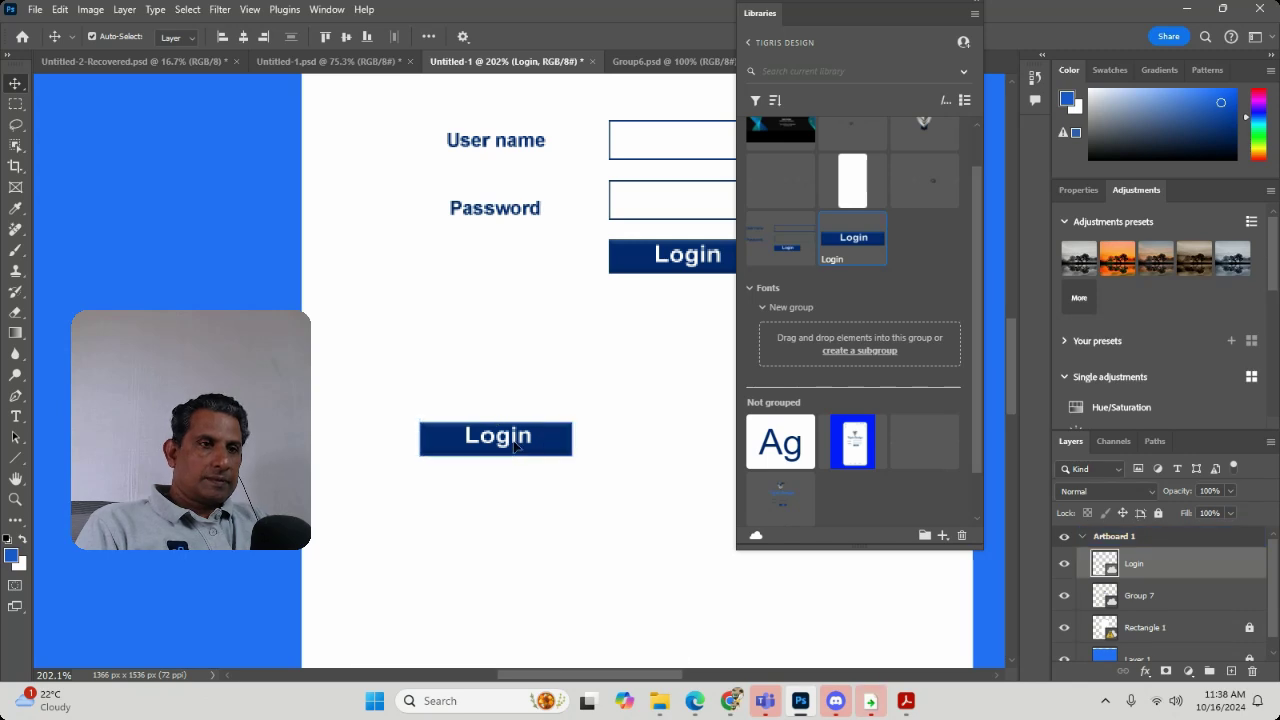
left_click(620, 440)
left_click(494, 437)
left_click(630, 440)
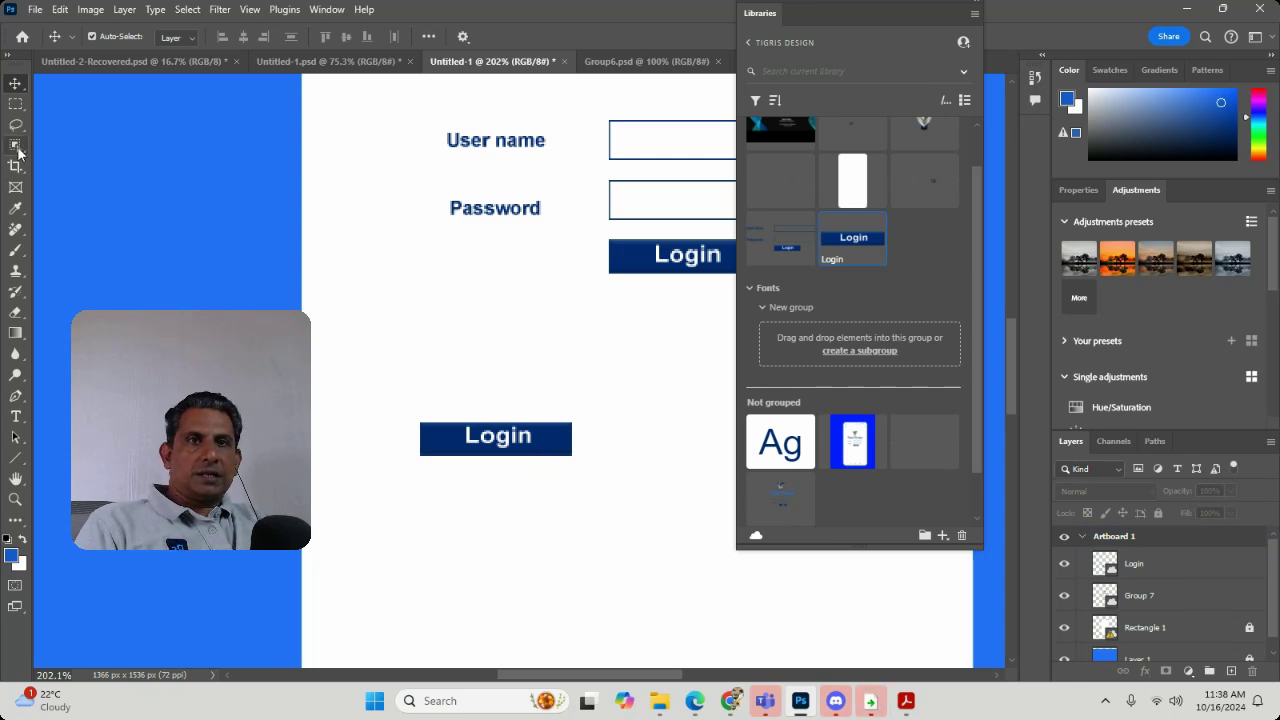
left_click(13, 108)
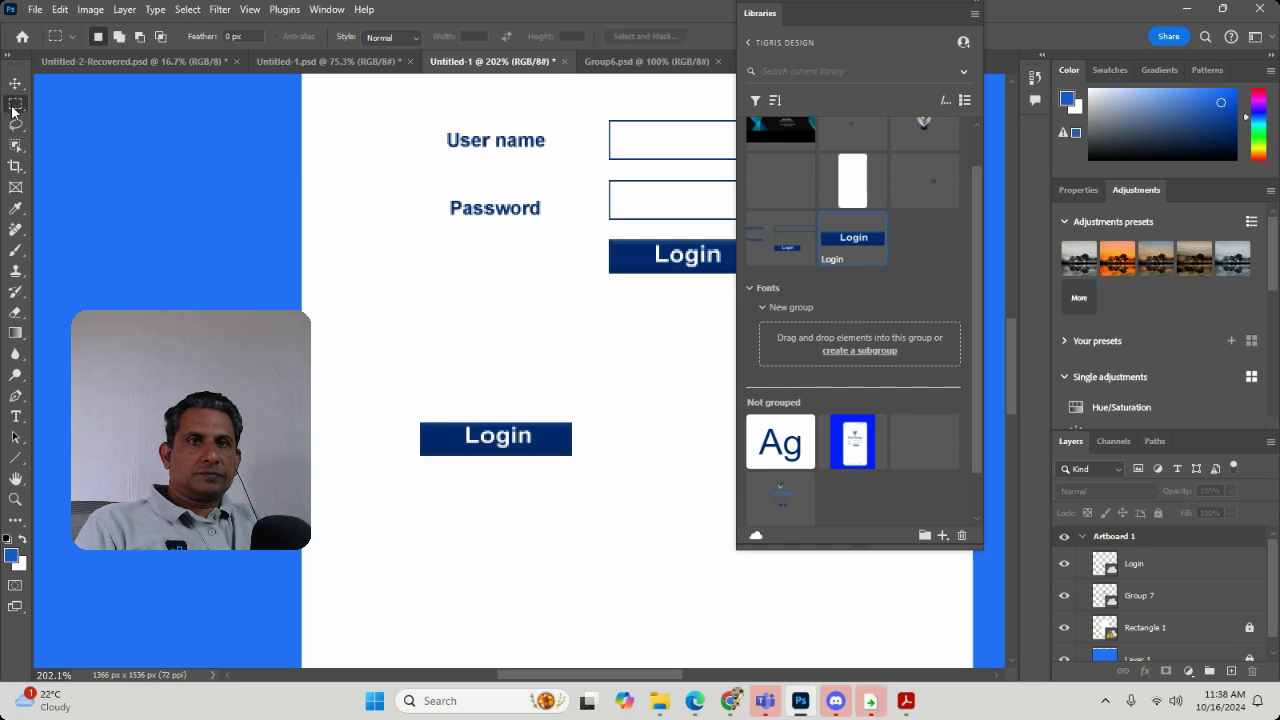
left_click_drag(420, 481, 612, 515)
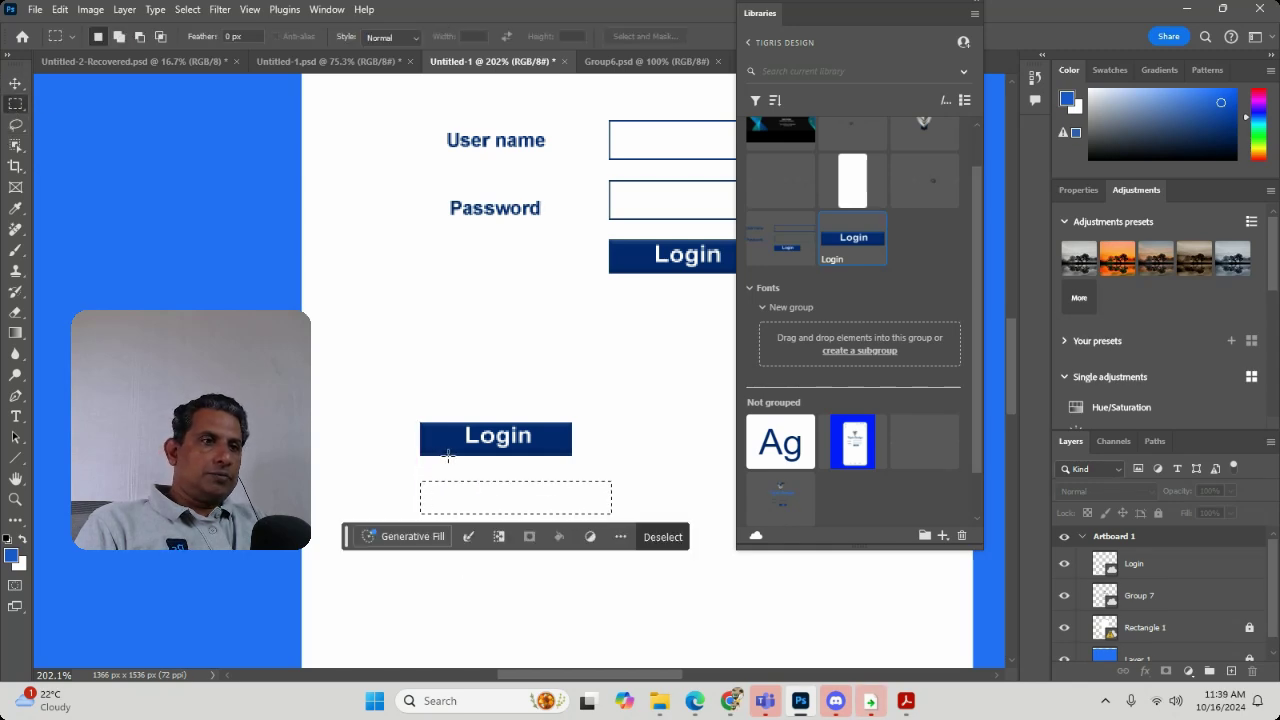
left_click(453, 456)
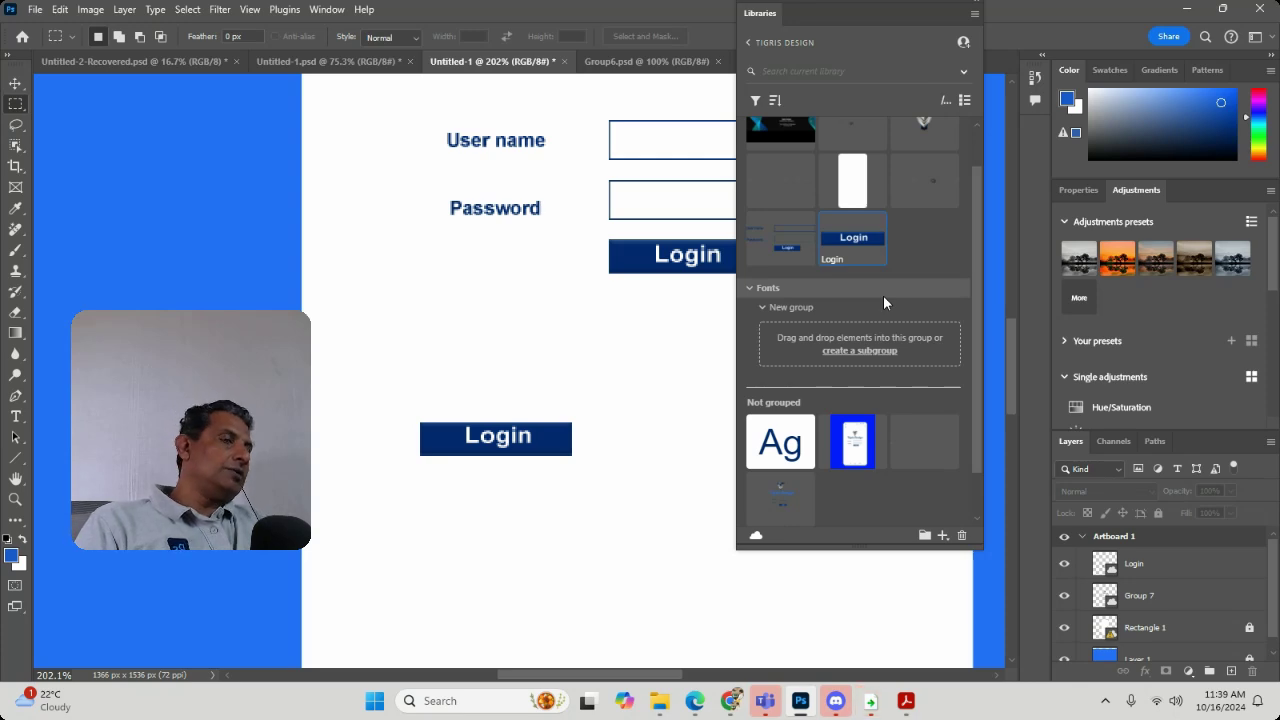
Open the library's Login, Group 6, banner, Group 4 and logo graphics in their own documents to examine them.
double_click(848, 240)
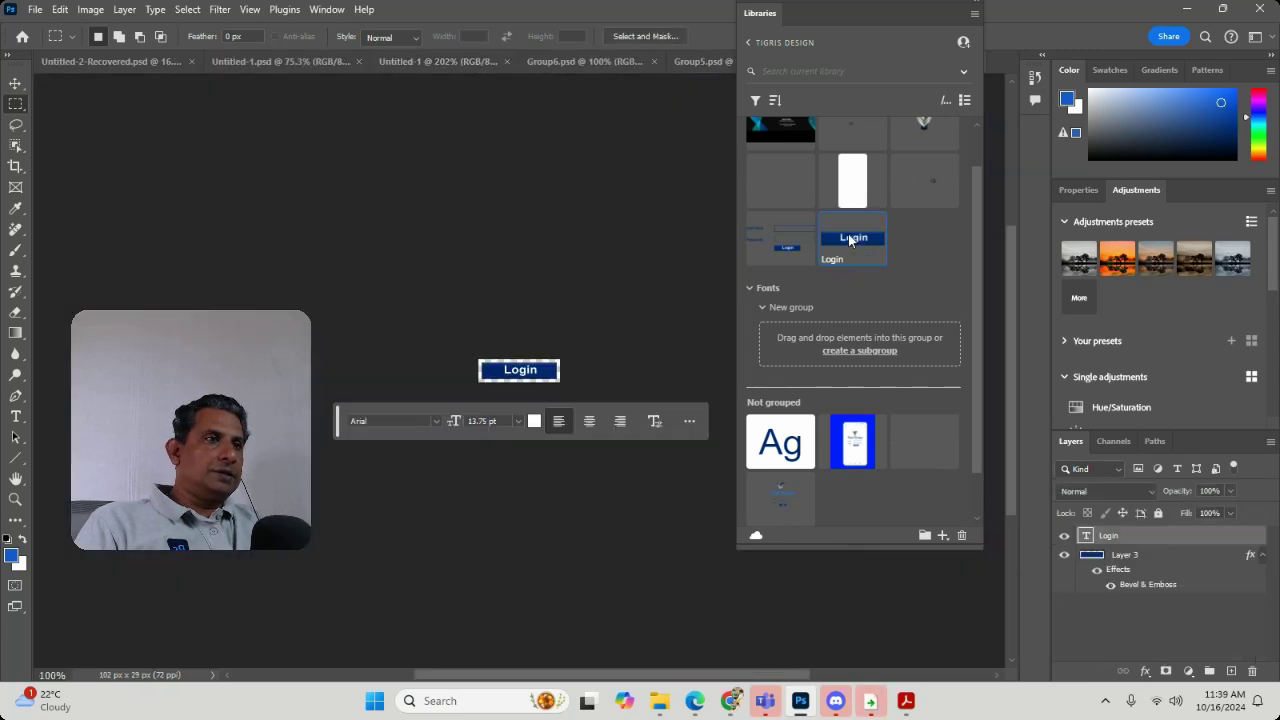
left_click(784, 251)
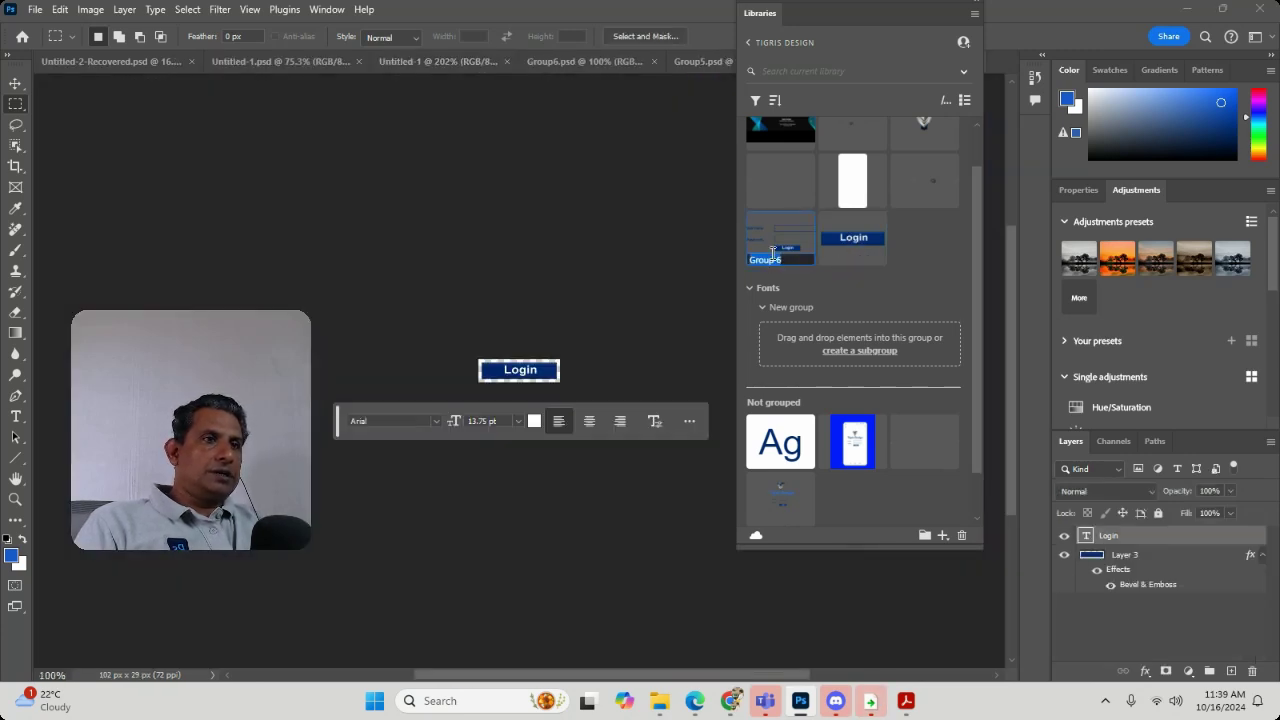
double_click(784, 251)
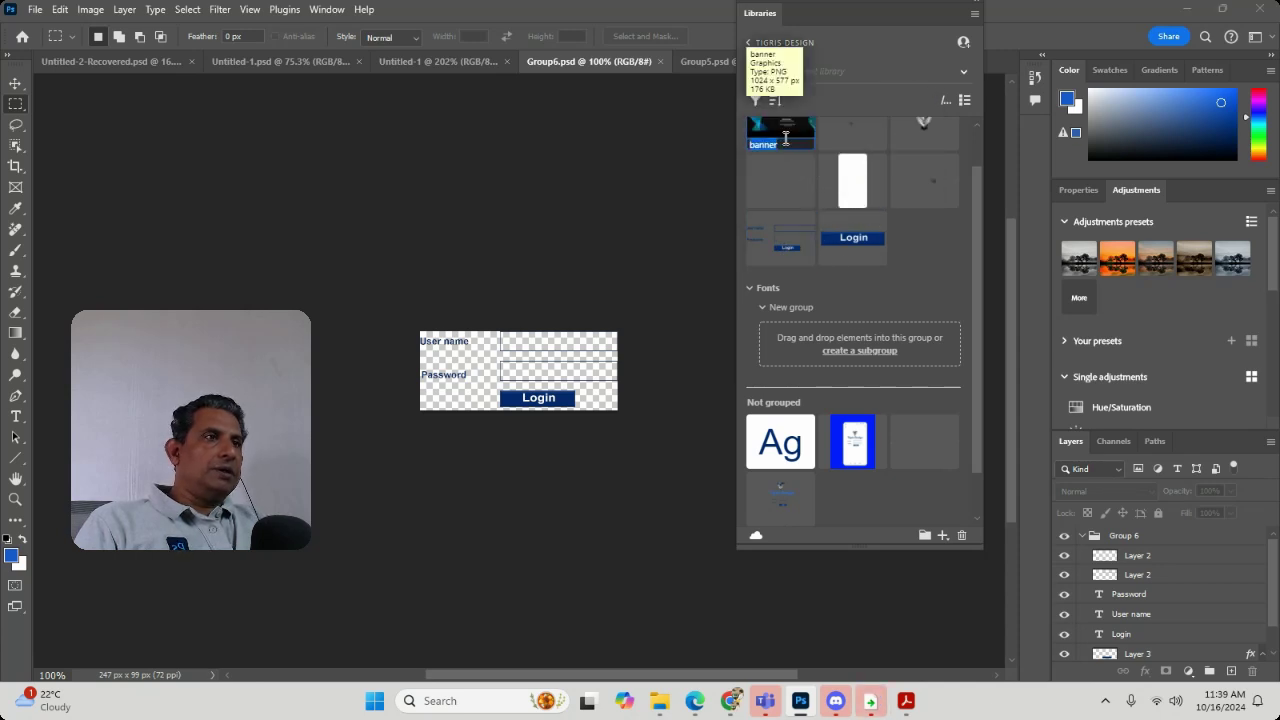
left_click(797, 135)
double_click(797, 135)
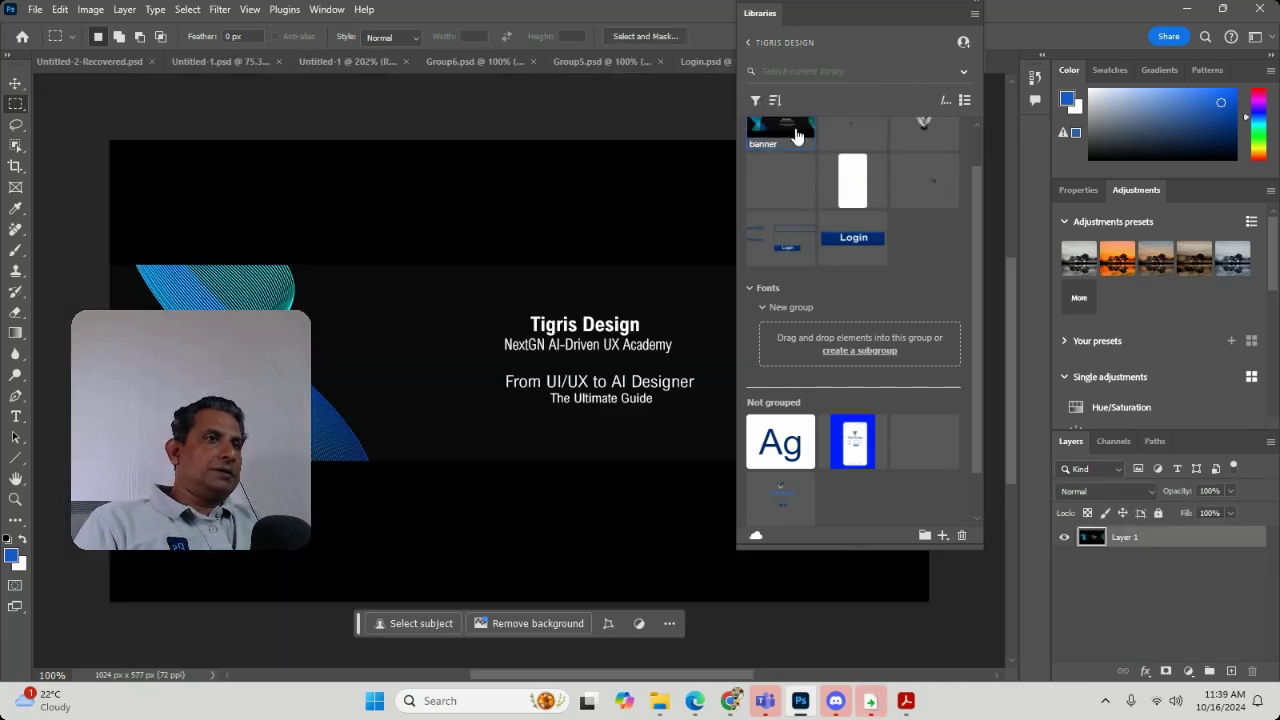
double_click(858, 142)
double_click(916, 143)
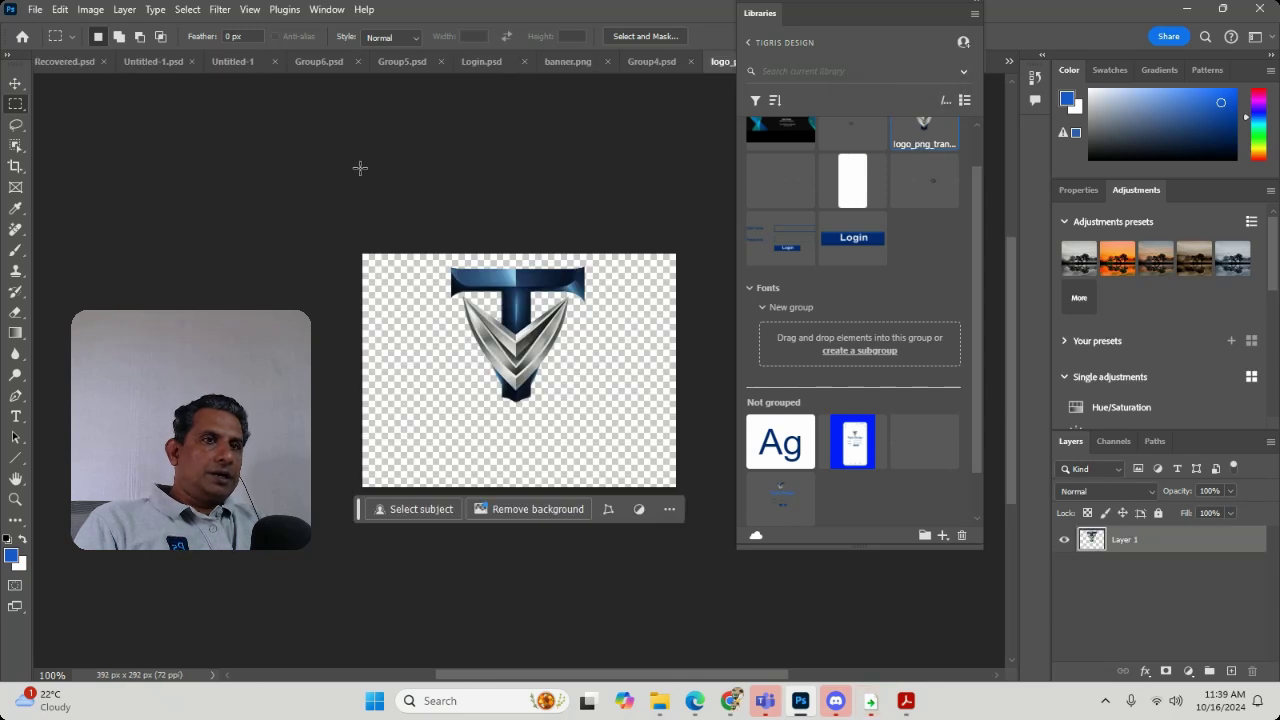
Resize the opened logo image to 2 inches wide, keeping its proportions.
left_click(90, 9)
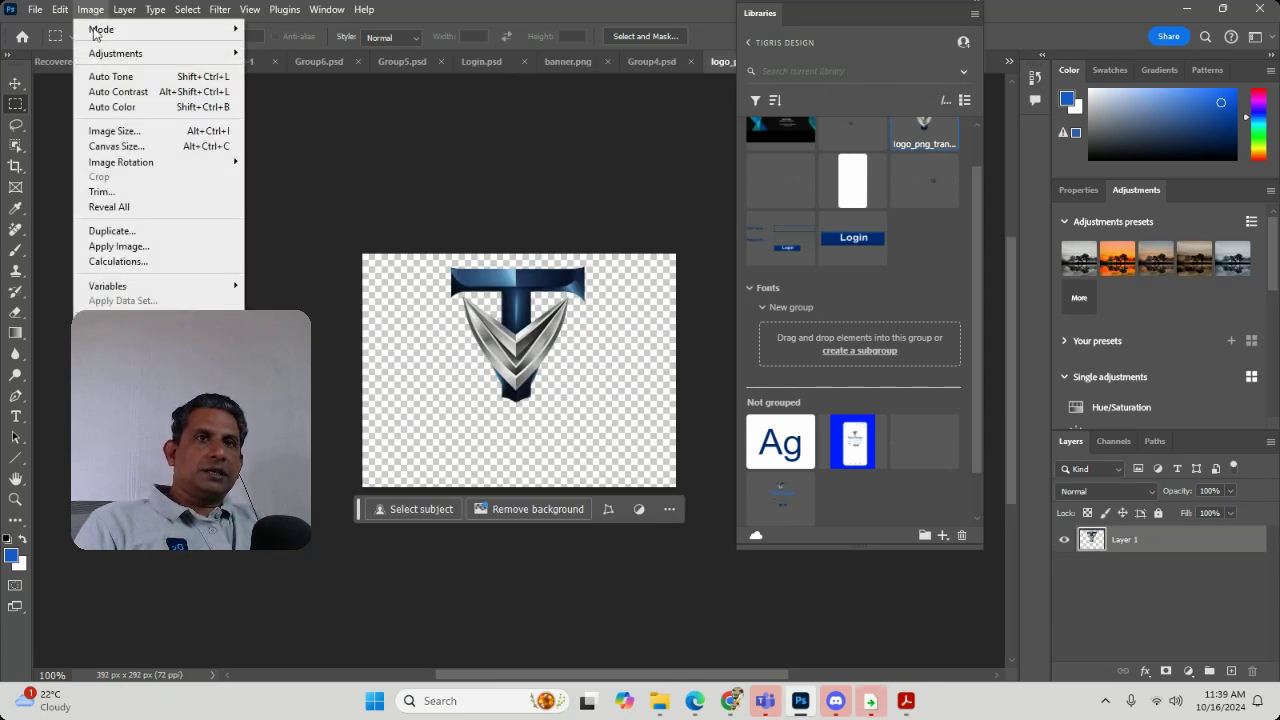
left_click(116, 131)
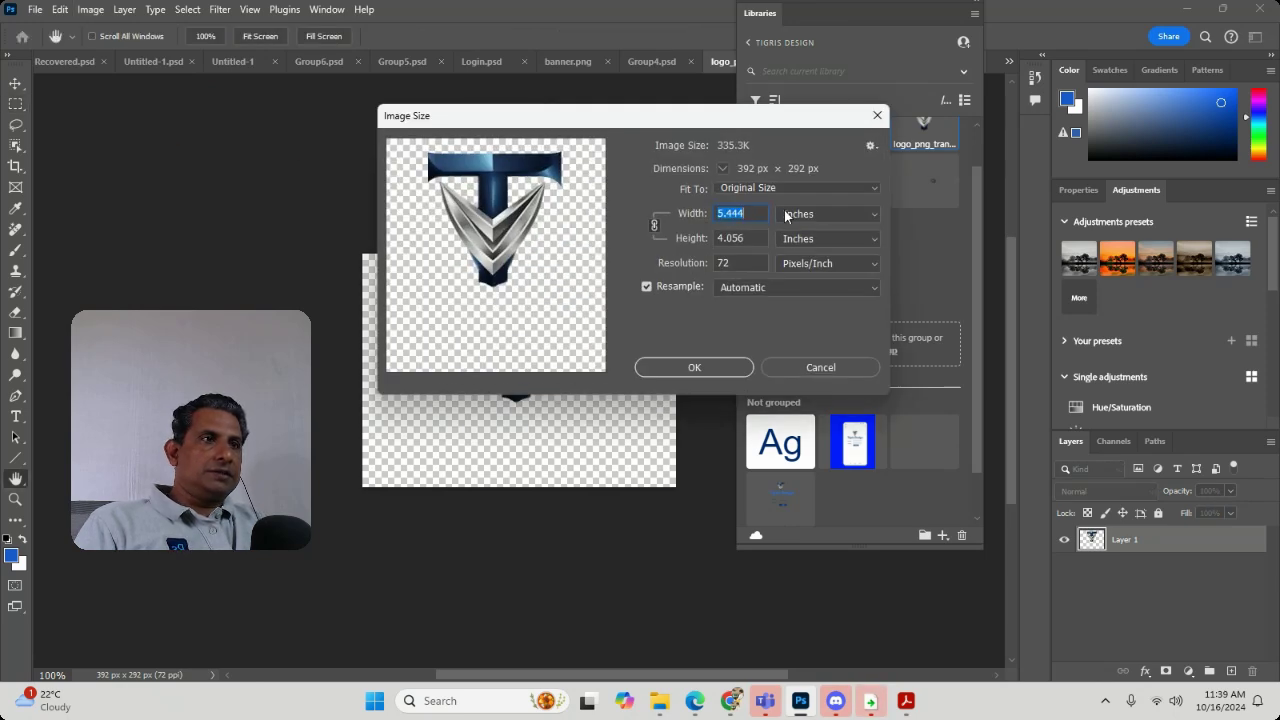
type("2")
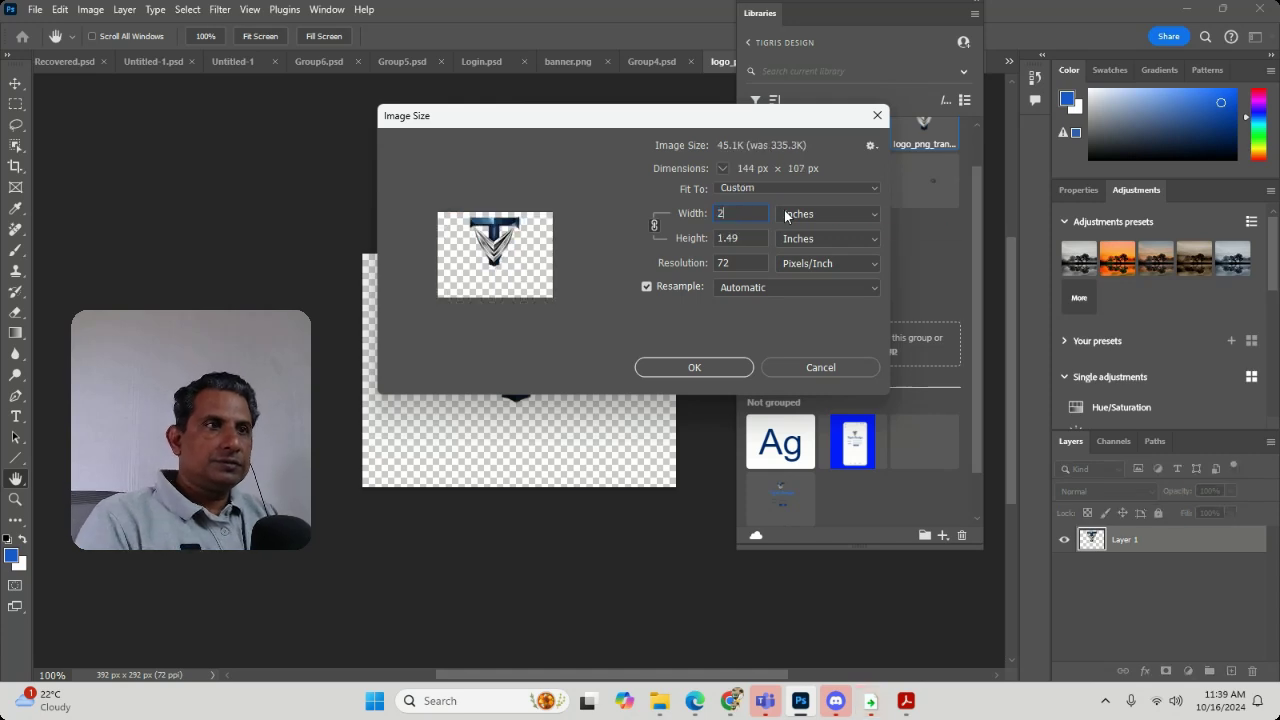
left_click(712, 369)
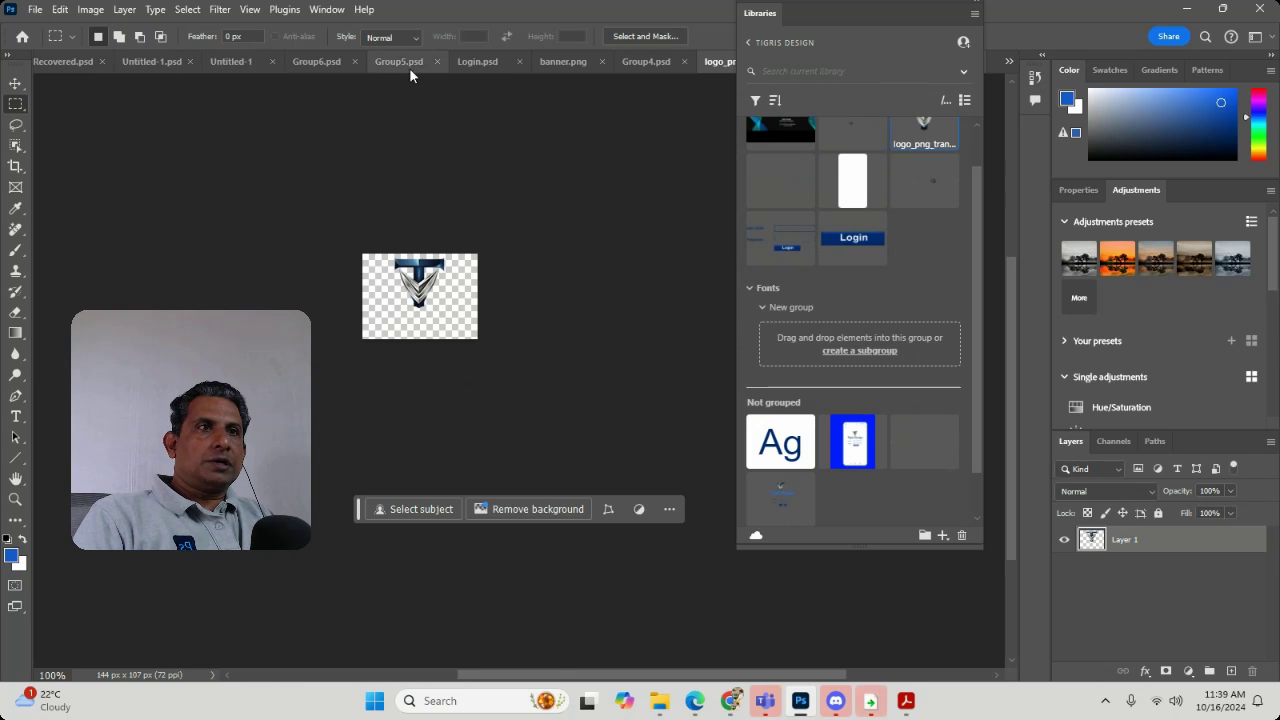
Try placing the library's logo below the login form in Untitled-1.psd, scaled down to about 57%.
left_click(321, 63)
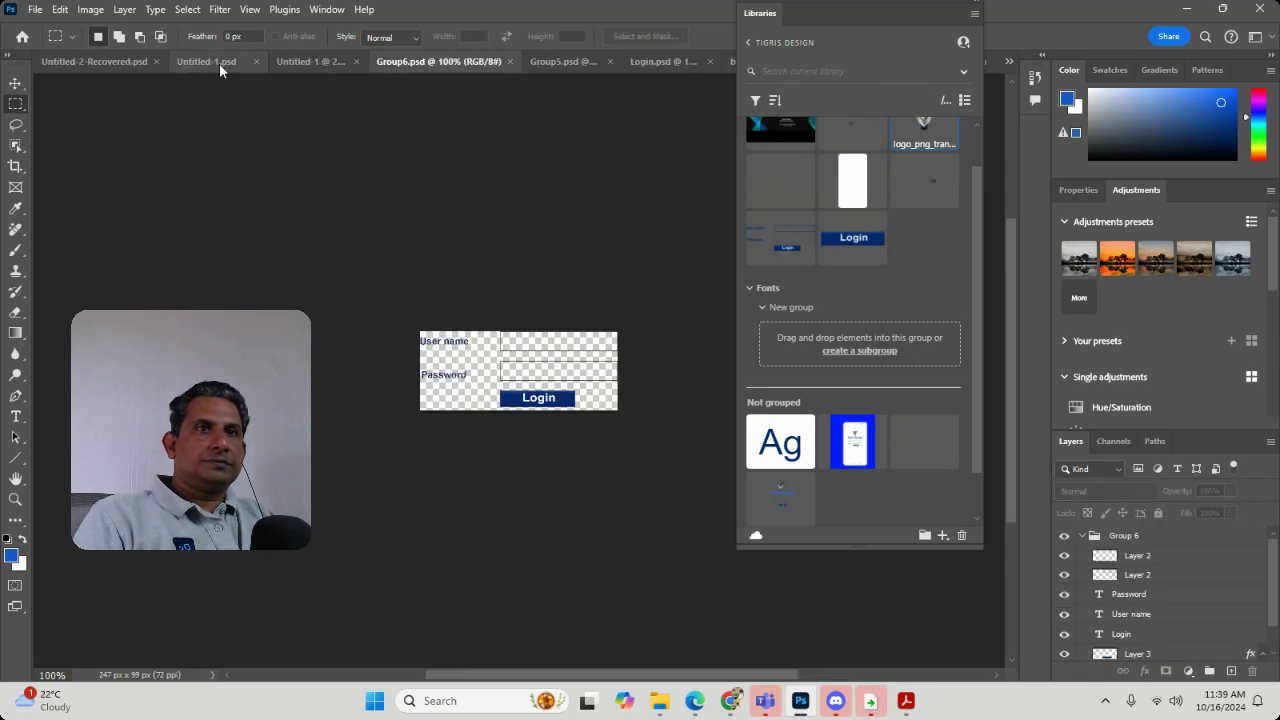
left_click(188, 63)
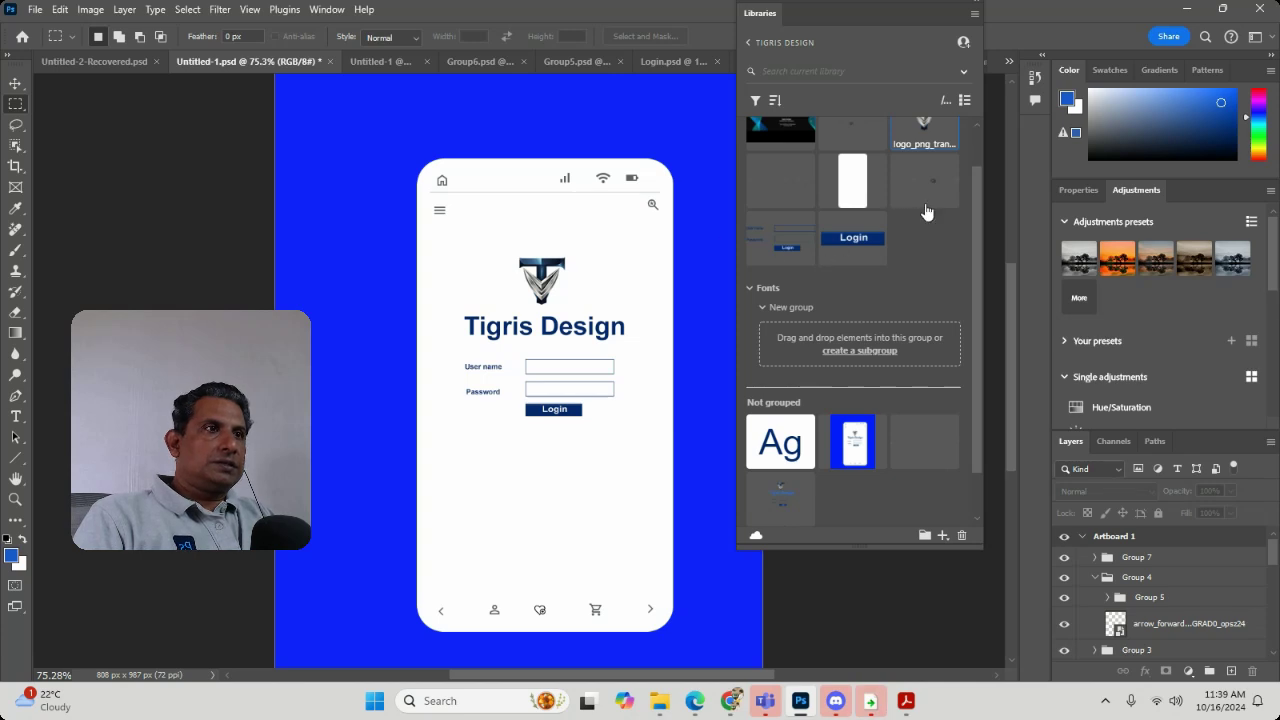
scroll(928, 200, "up", 1)
left_click_drag(923, 163, 543, 486)
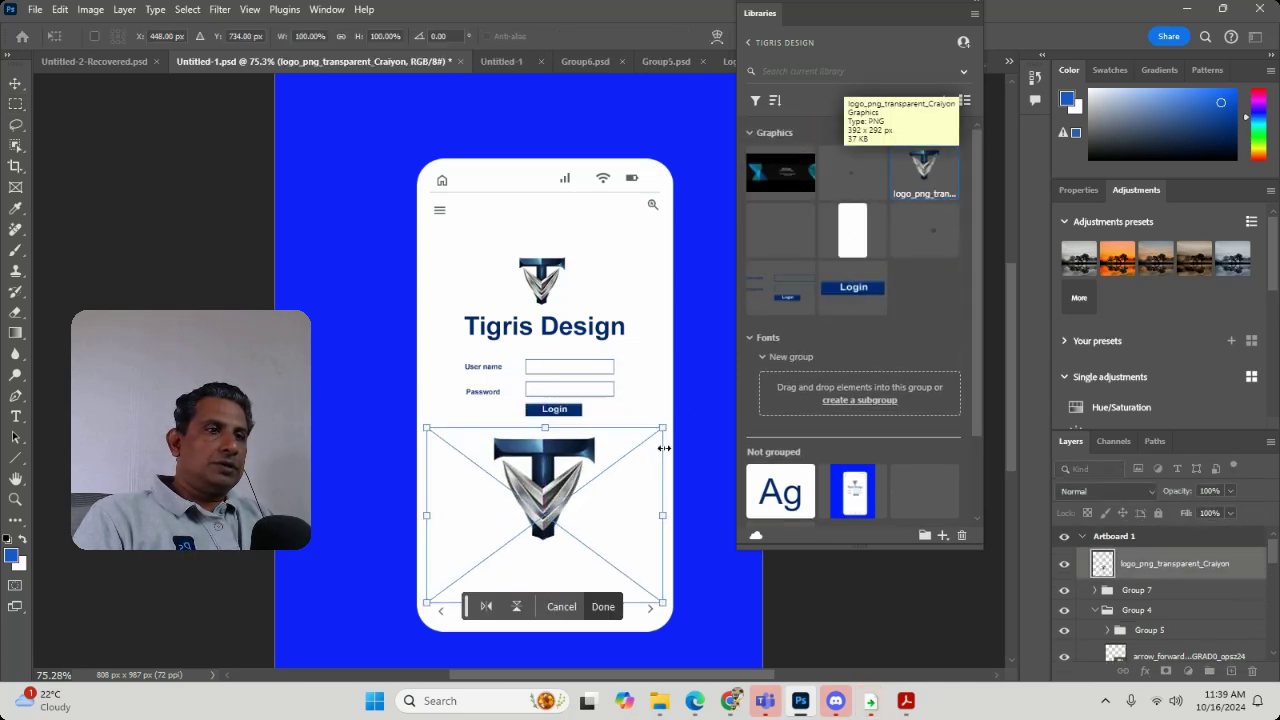
left_click_drag(660, 426, 562, 504)
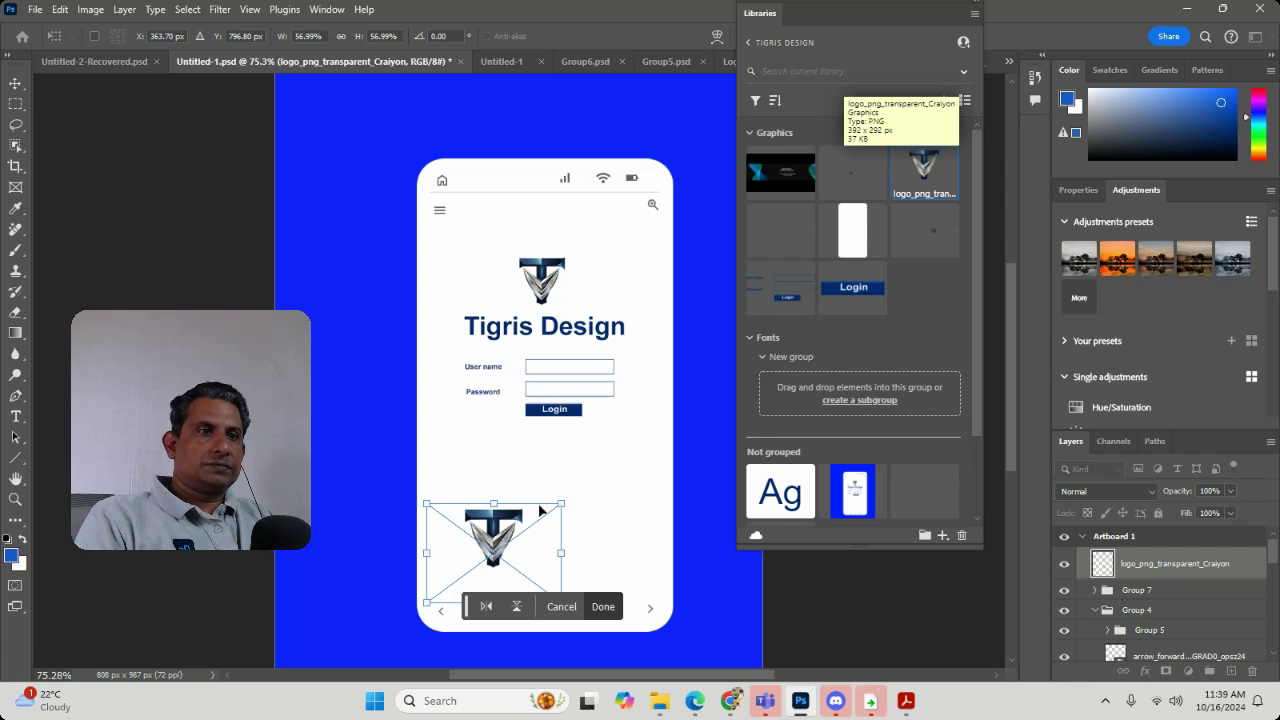
left_click_drag(492, 536, 522, 500)
key("Escape")
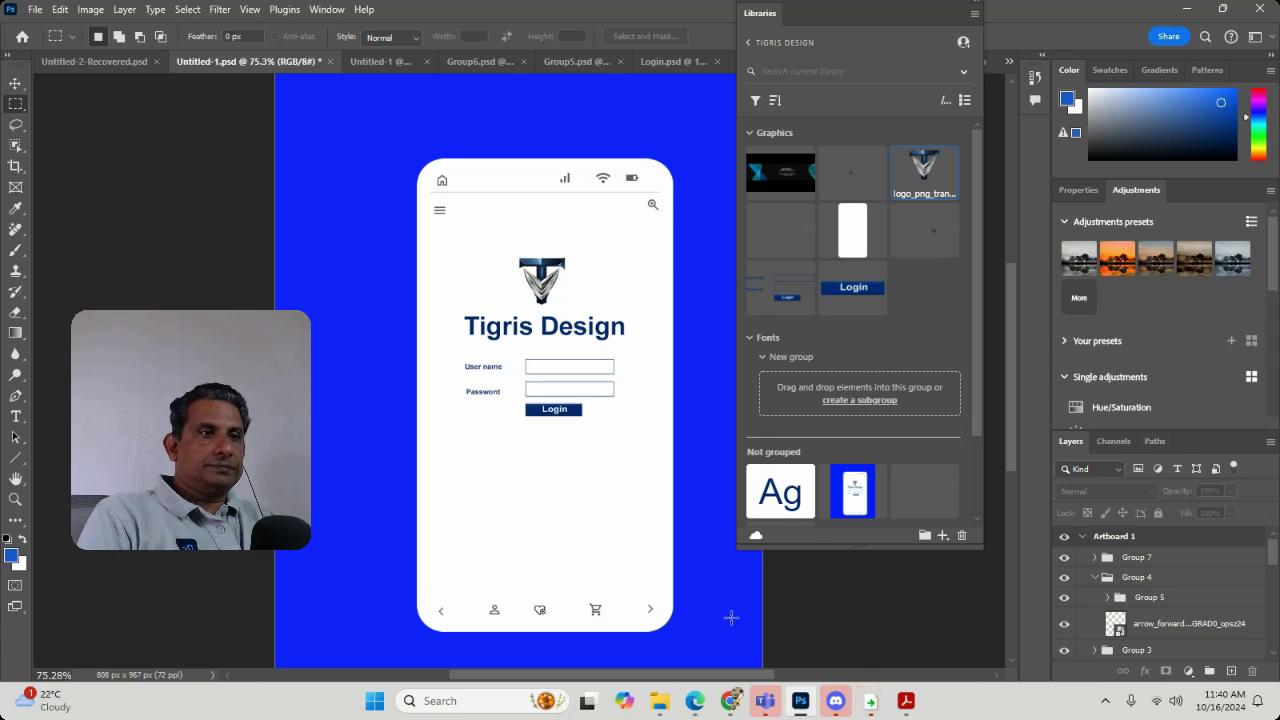
Switch to Chrome.
mouse_move(735, 700)
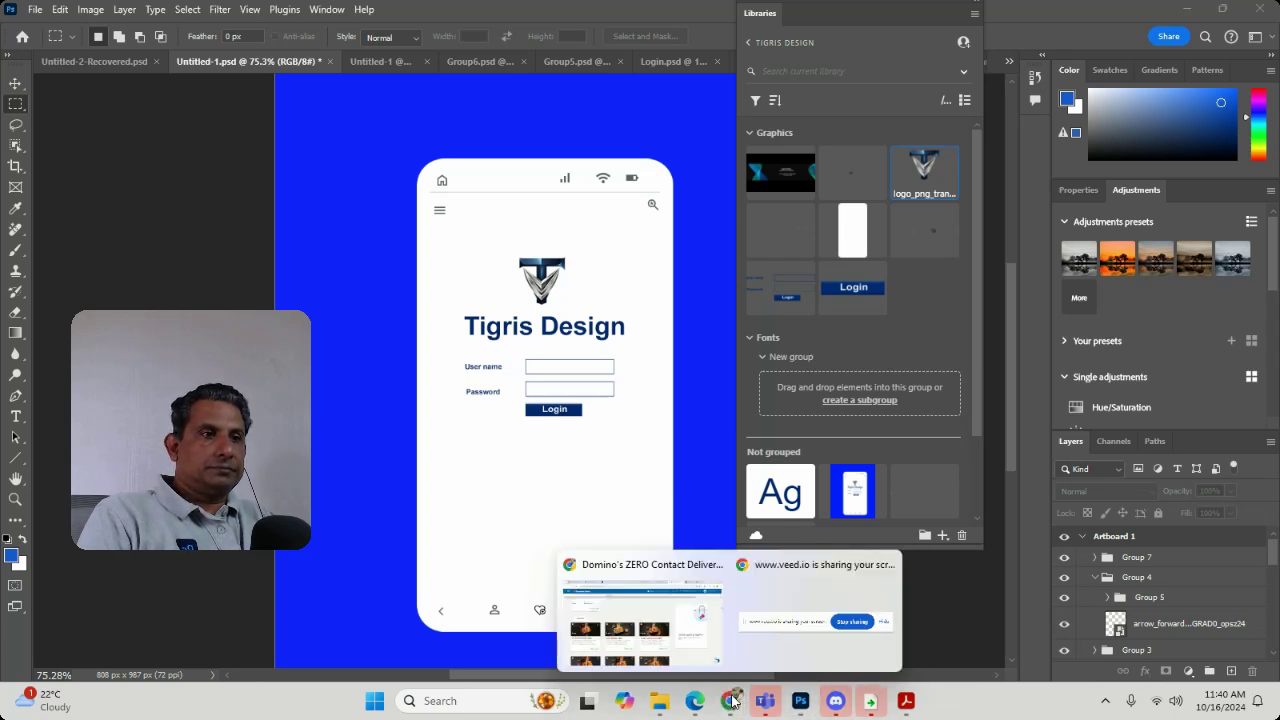